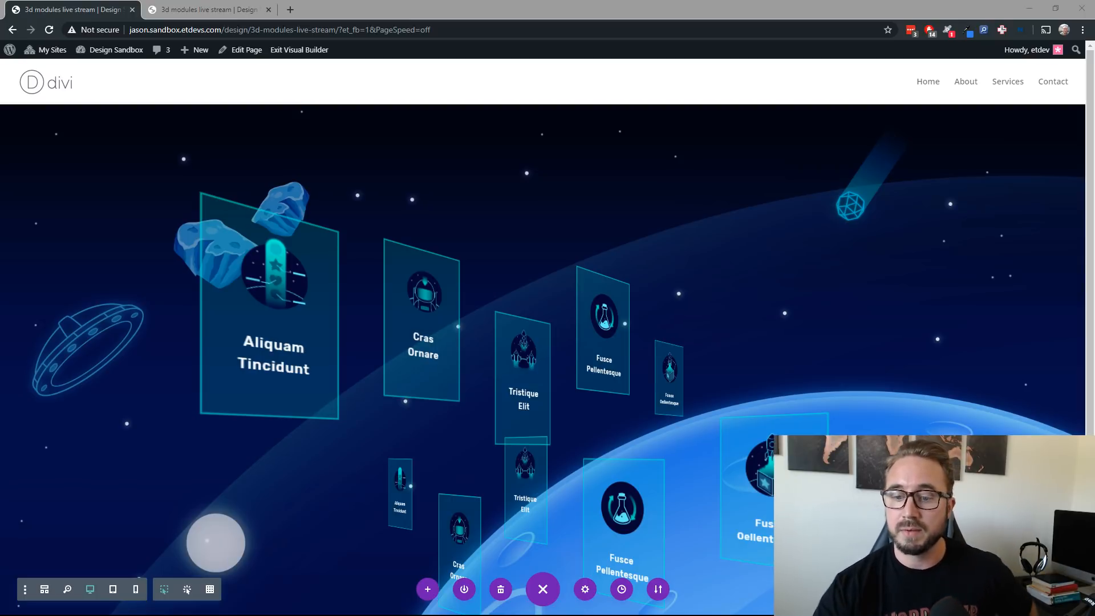
Examine the finished 3D blurb design on the live page, covering both rows of tilted cards over the space background
left_click(164, 10)
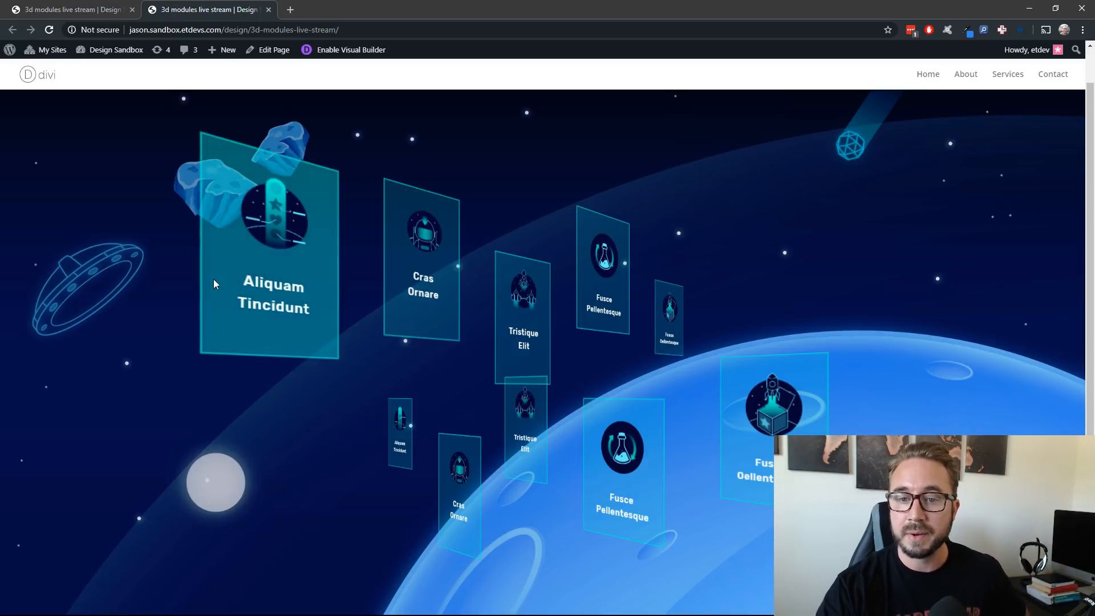
scroll(142, 390, "down", 3)
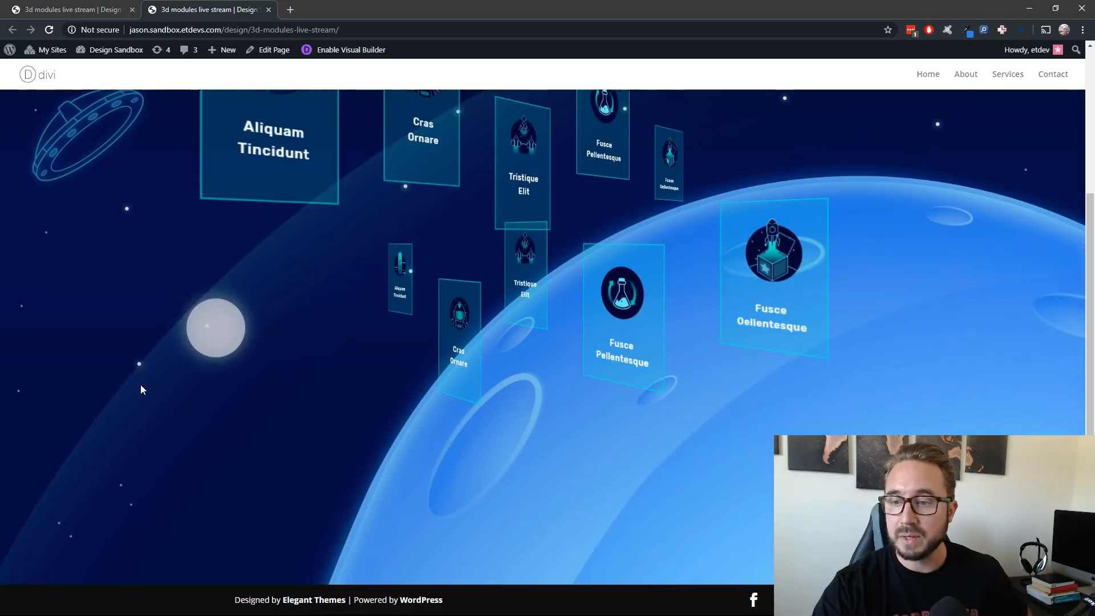
scroll(142, 389, "up", 2)
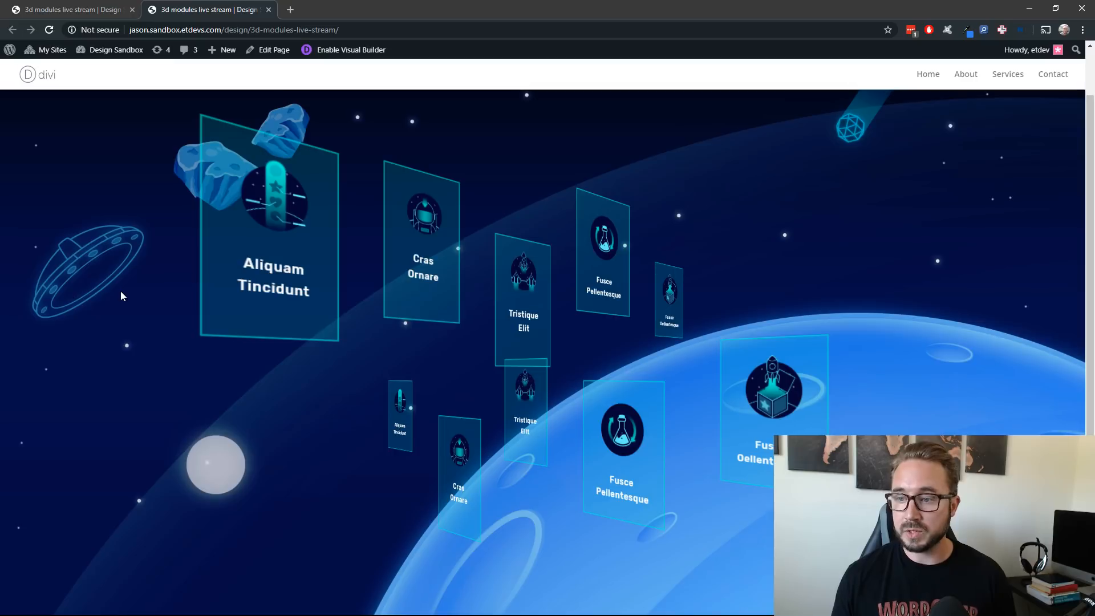
scroll(199, 371, "down", 4)
scroll(199, 371, "up", 5)
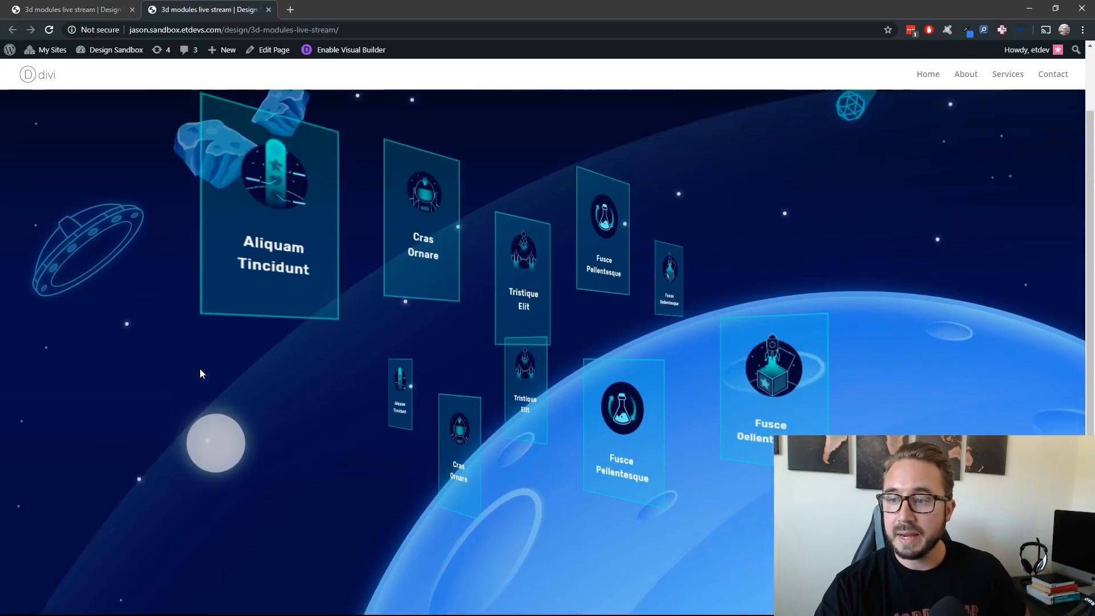
scroll(200, 370, "down", 2)
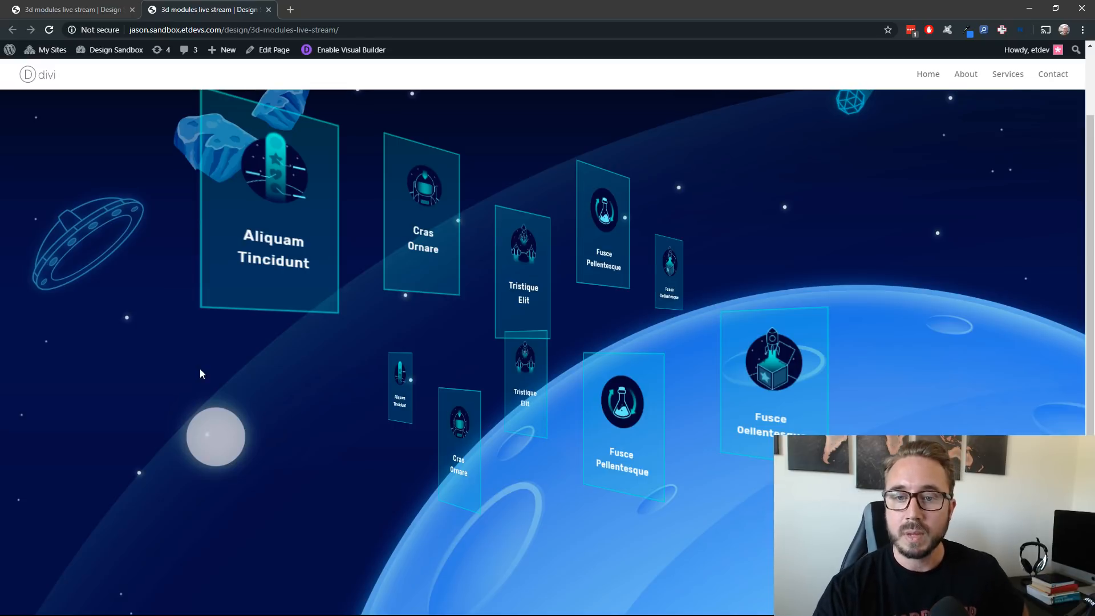
scroll(308, 424, "up", 2)
scroll(307, 426, "down", 1)
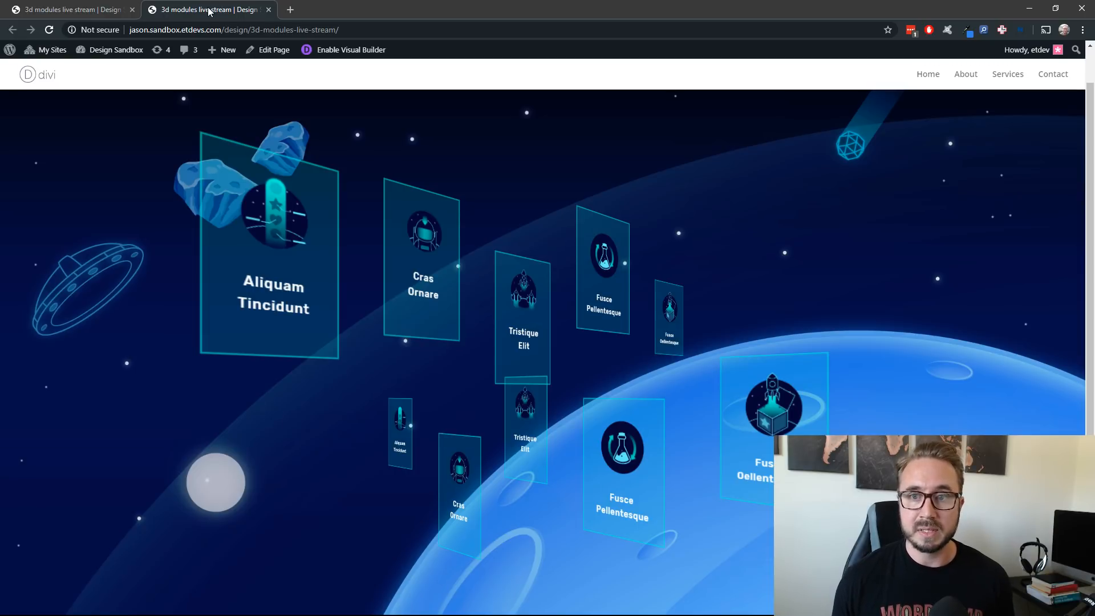
Return to the page in the visual builder and clear its entire layout, leaving an empty section without rows
left_click(104, 14)
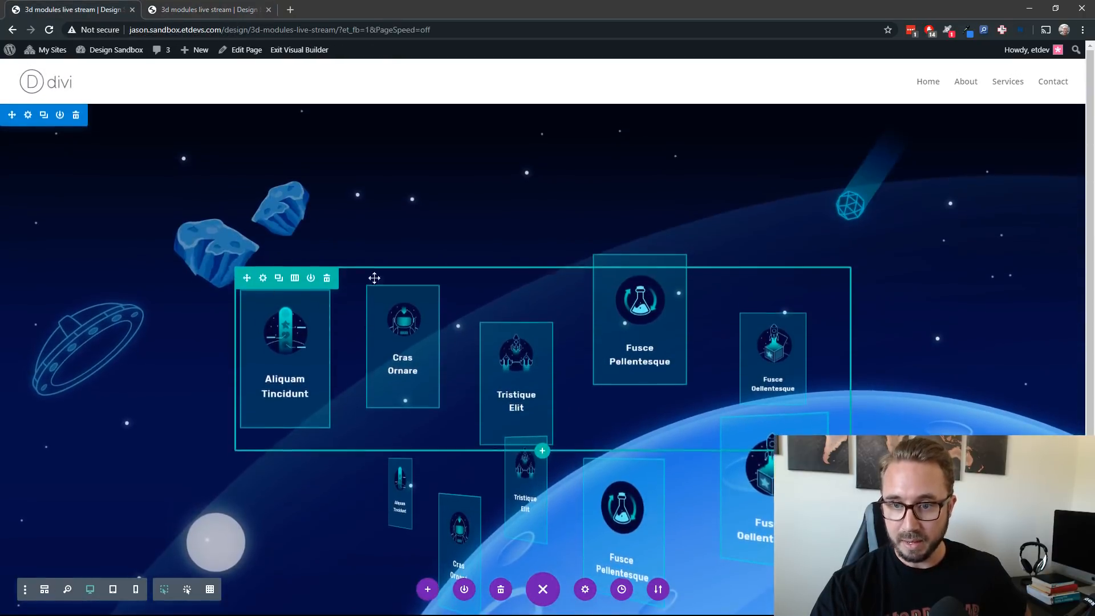
scroll(374, 278, "down", 3)
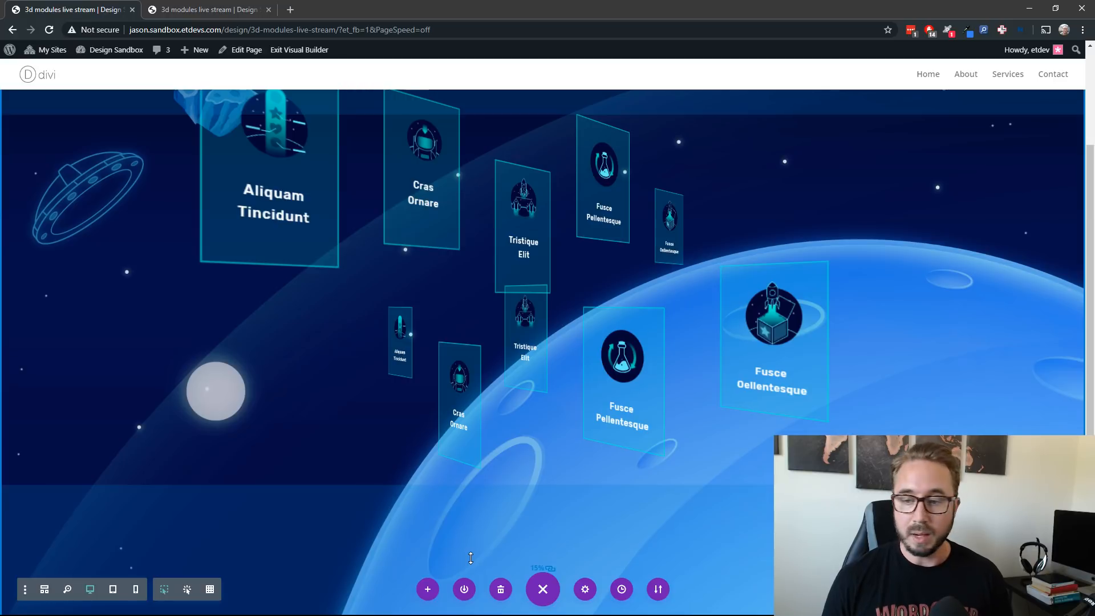
left_click(500, 593)
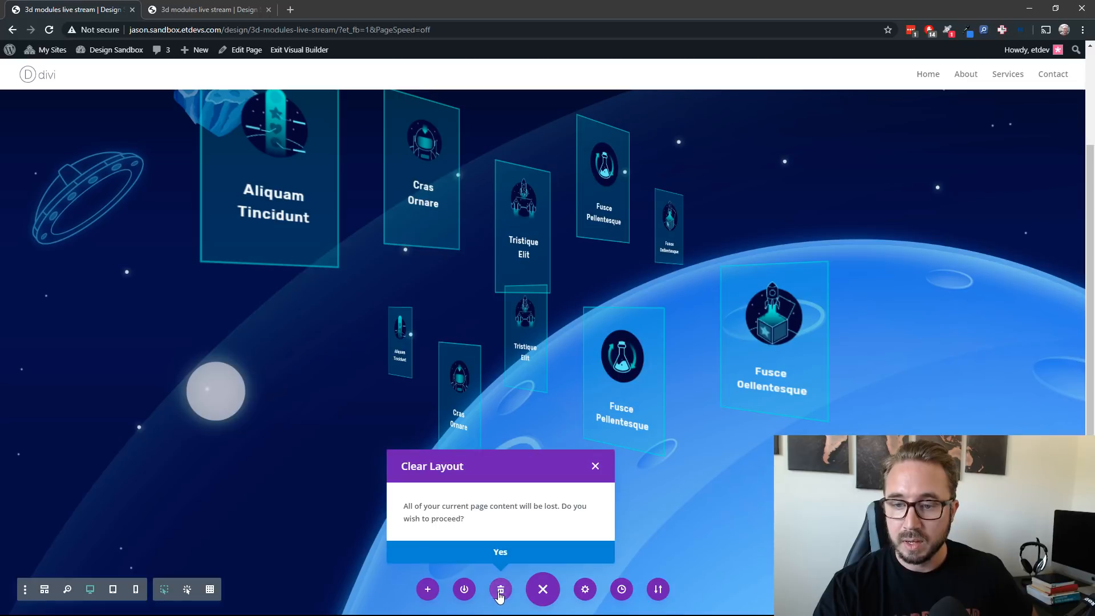
left_click(500, 552)
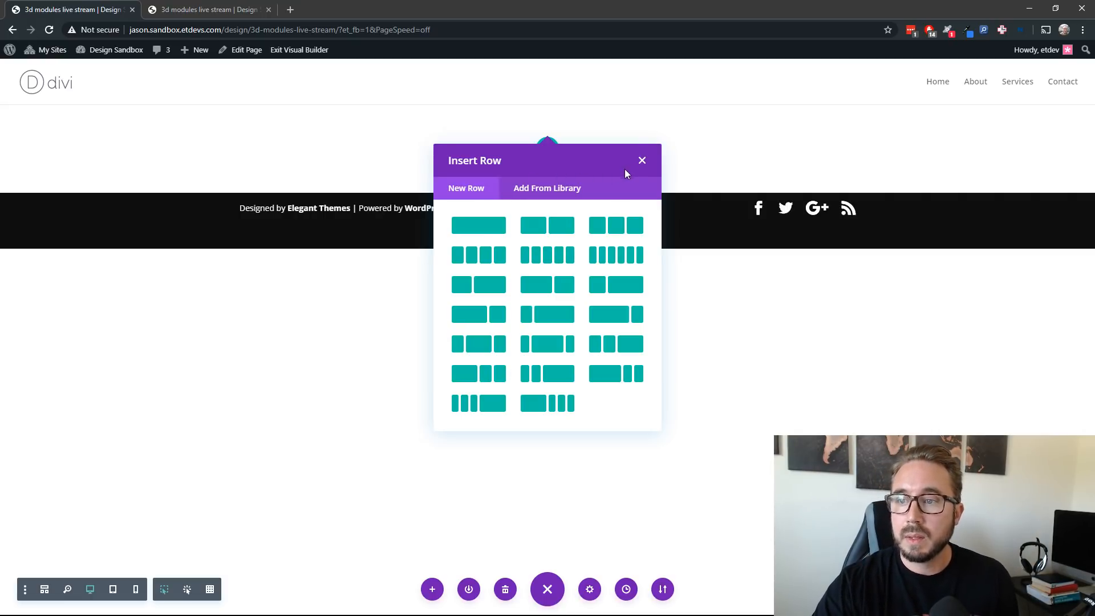
left_click(642, 163)
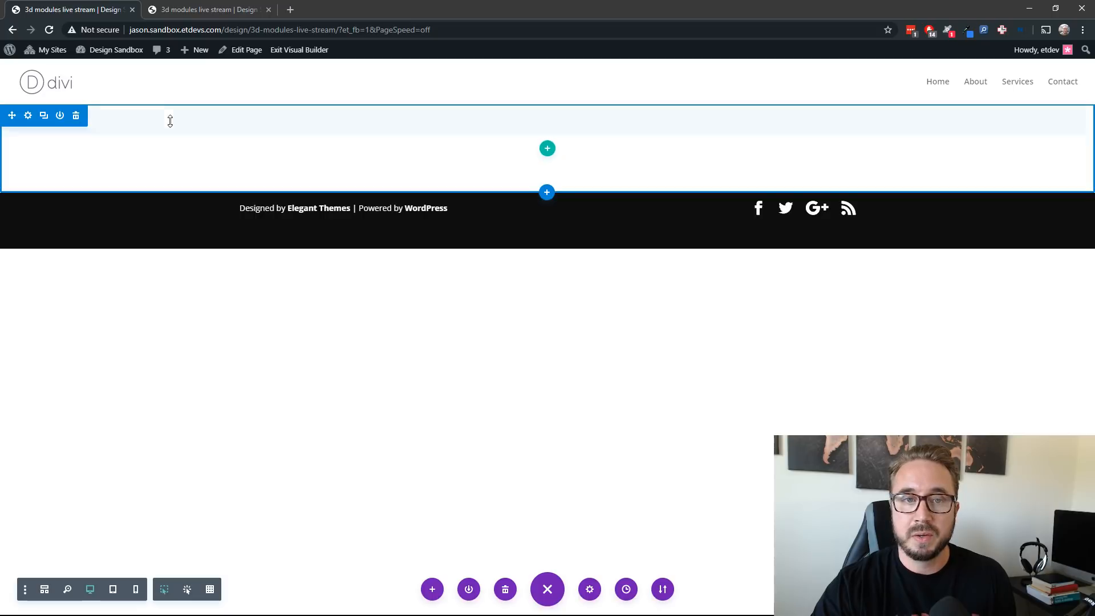
left_click(546, 149)
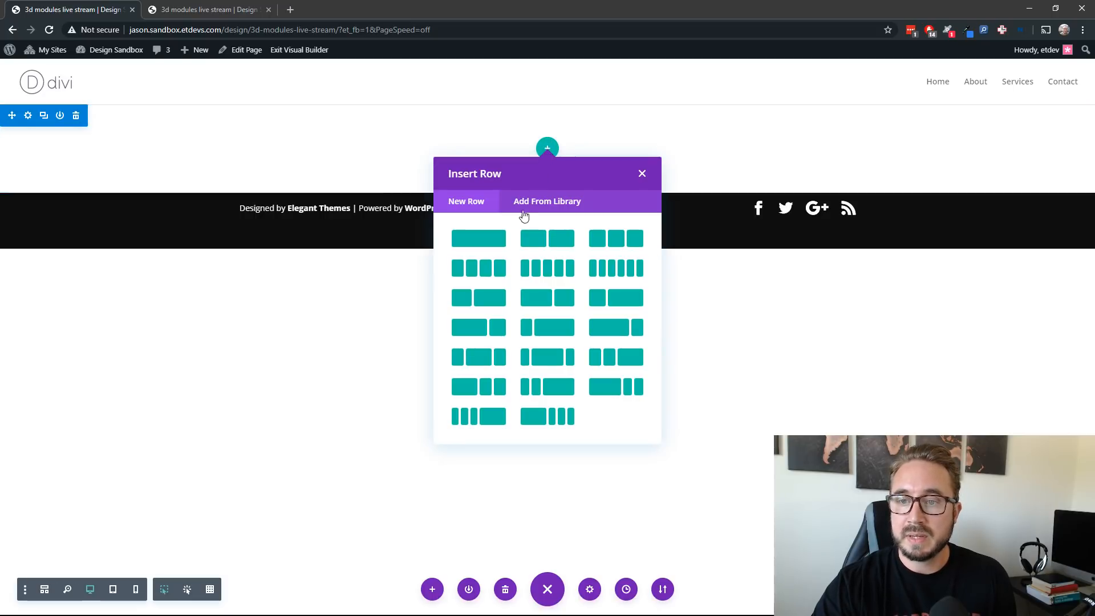
left_click(641, 174)
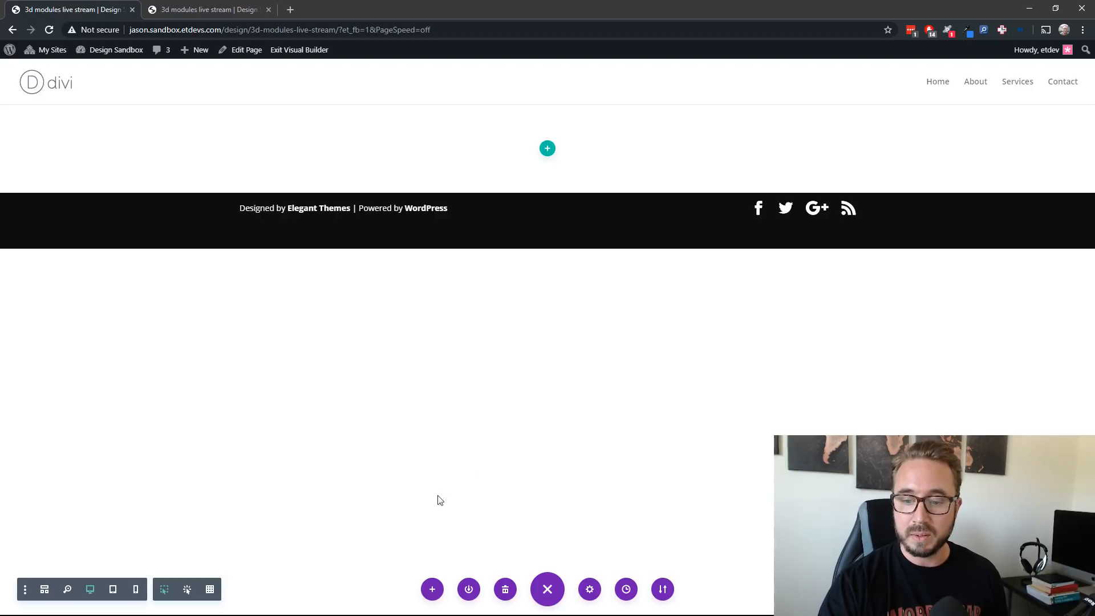
Search the premade layouts for "video" and load the Video Game Landing Page layout onto the page
left_click(432, 589)
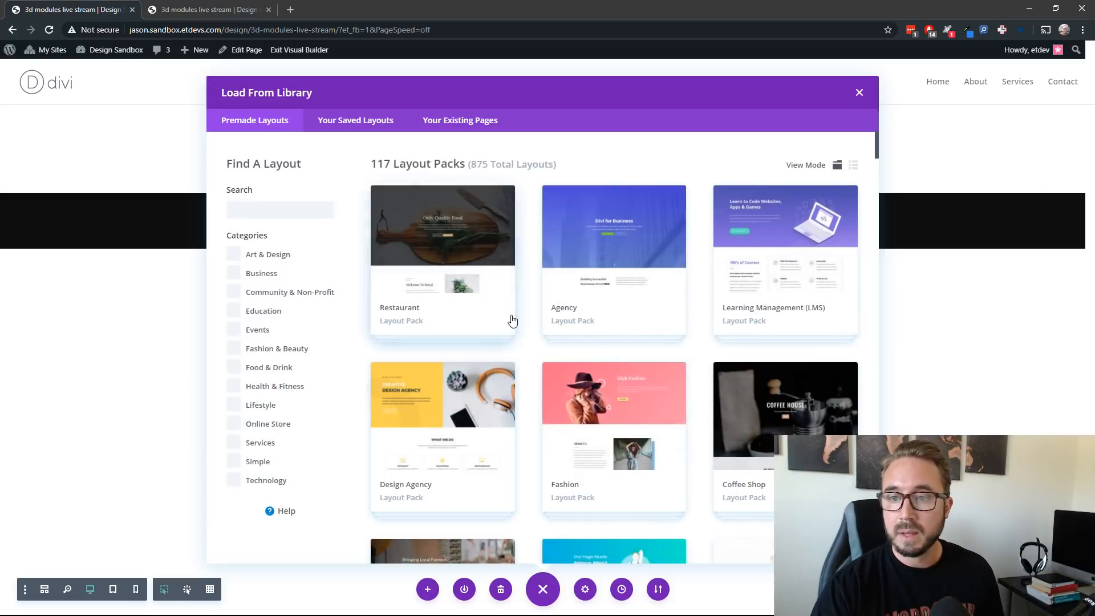
scroll(512, 320, "down", 5)
scroll(512, 321, "up", 5)
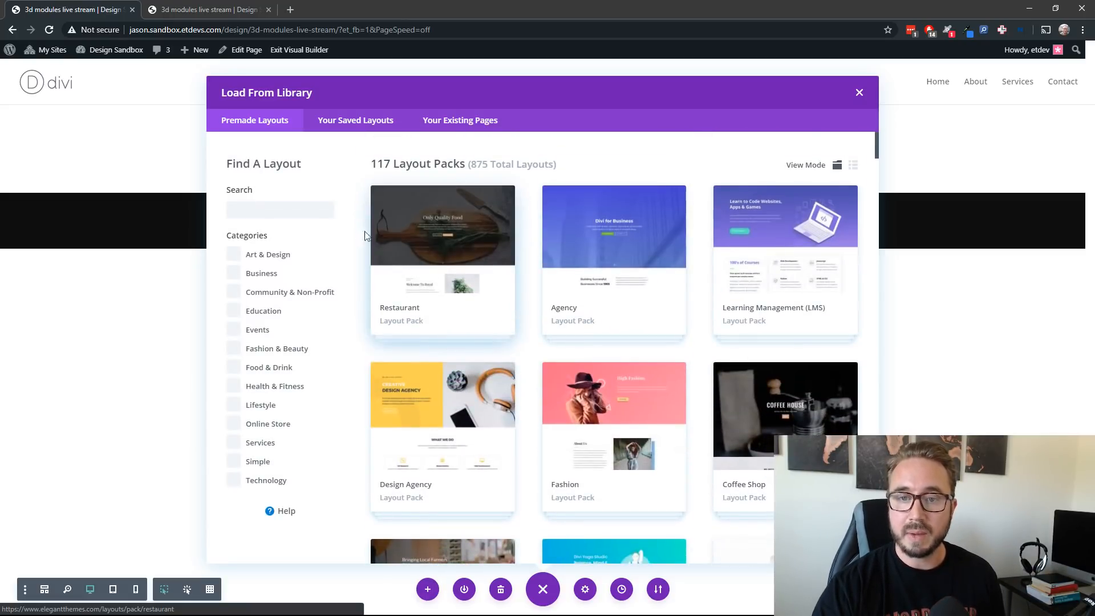
left_click(292, 210)
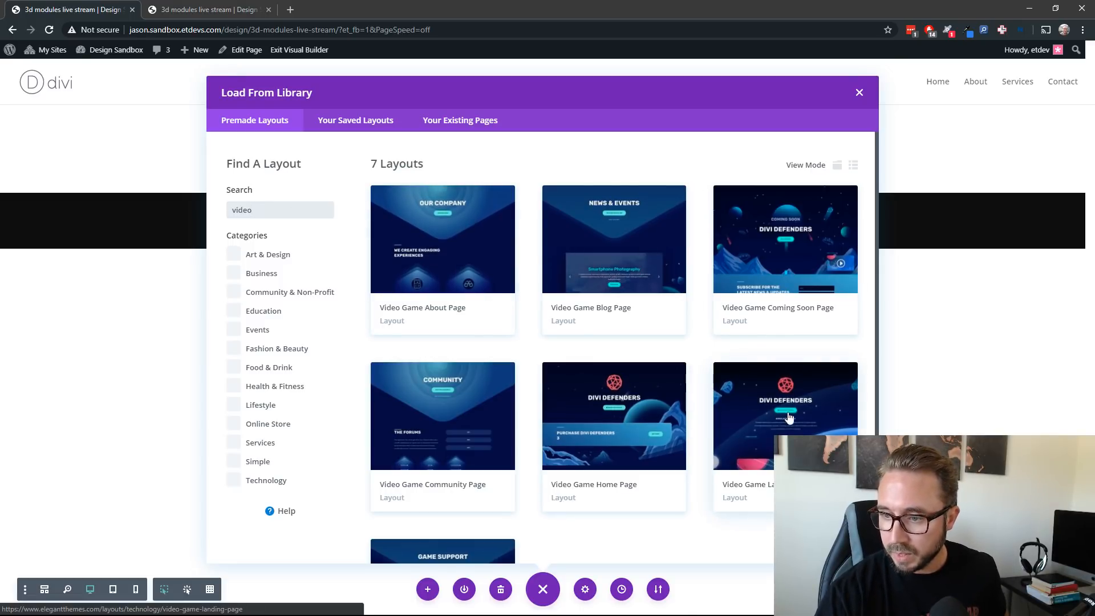
left_click(758, 421)
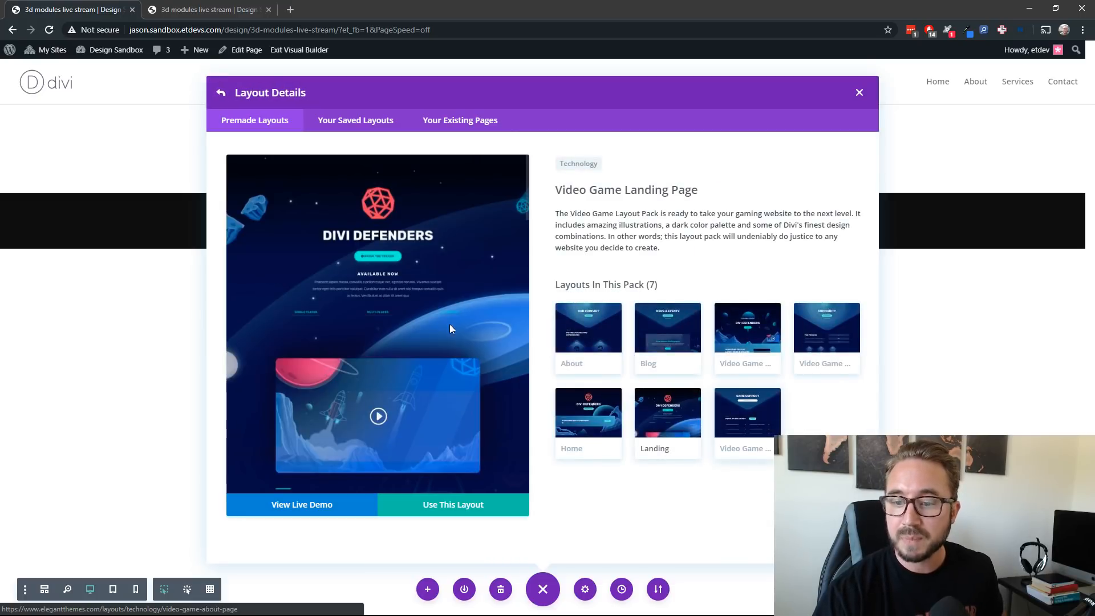
left_click(449, 511)
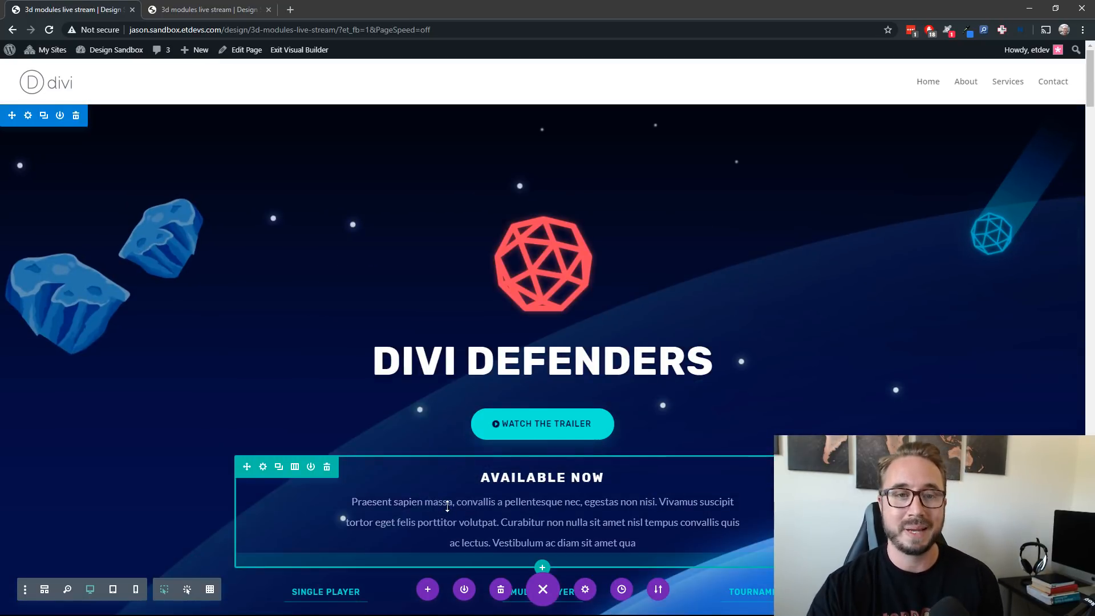
Examine the loaded layout from the hero down to the Game Features heading and its two rows of blurbs
scroll(419, 461, "down", 5)
scroll(421, 465, "down", 20)
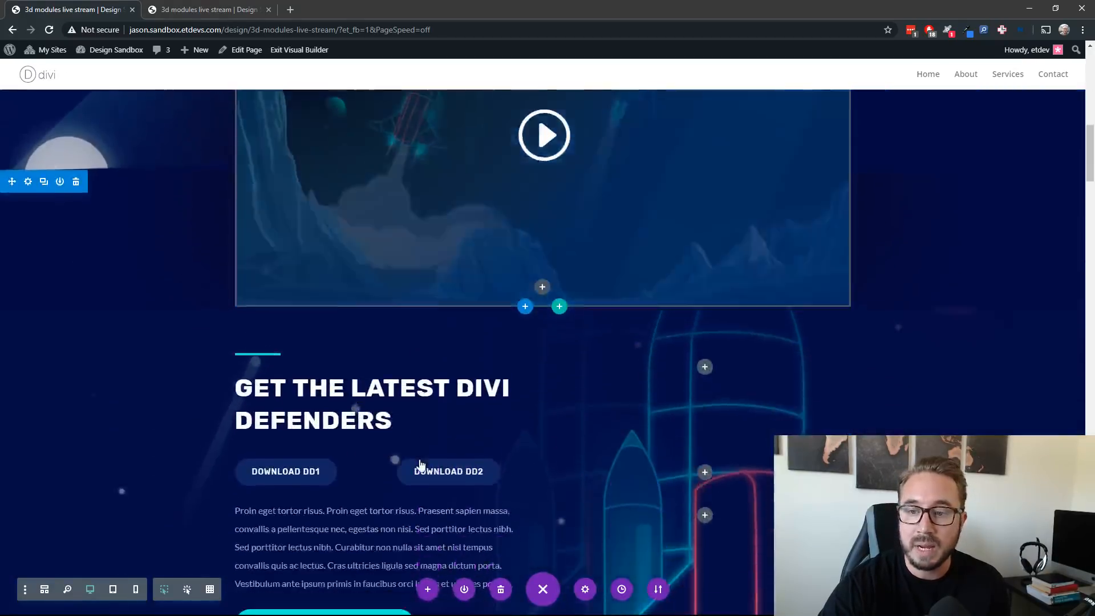
scroll(419, 458, "down", 10)
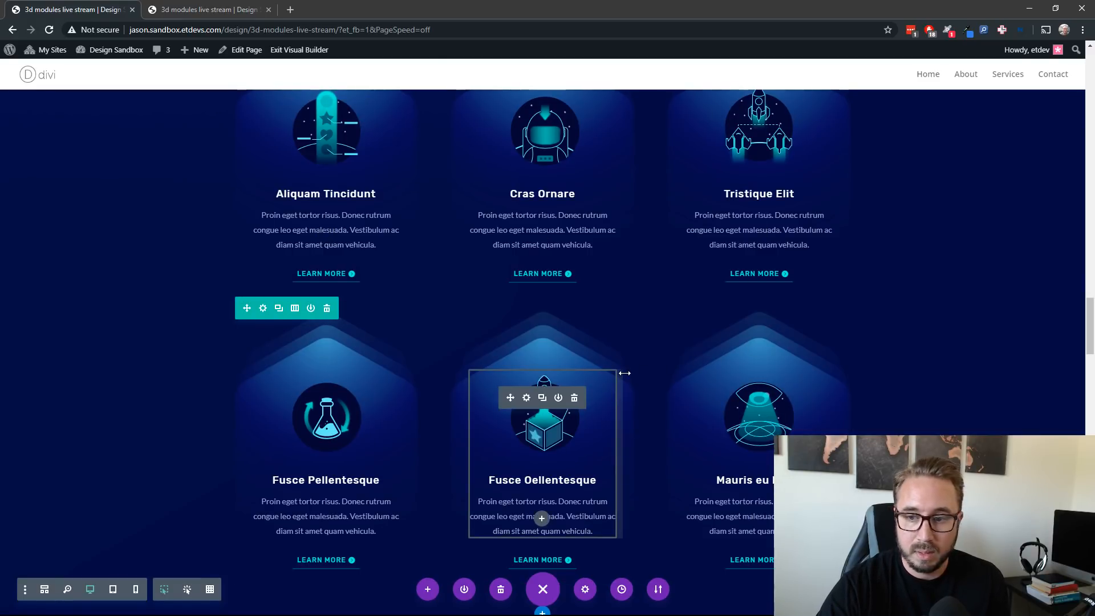
scroll(386, 339, "up", 2)
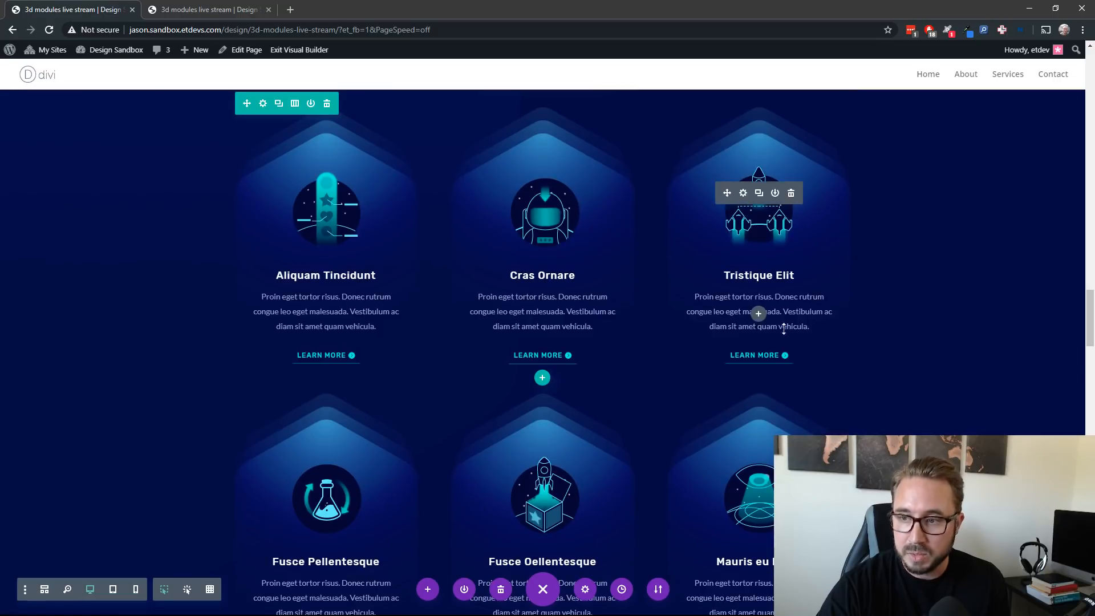
scroll(636, 408, "down", 2)
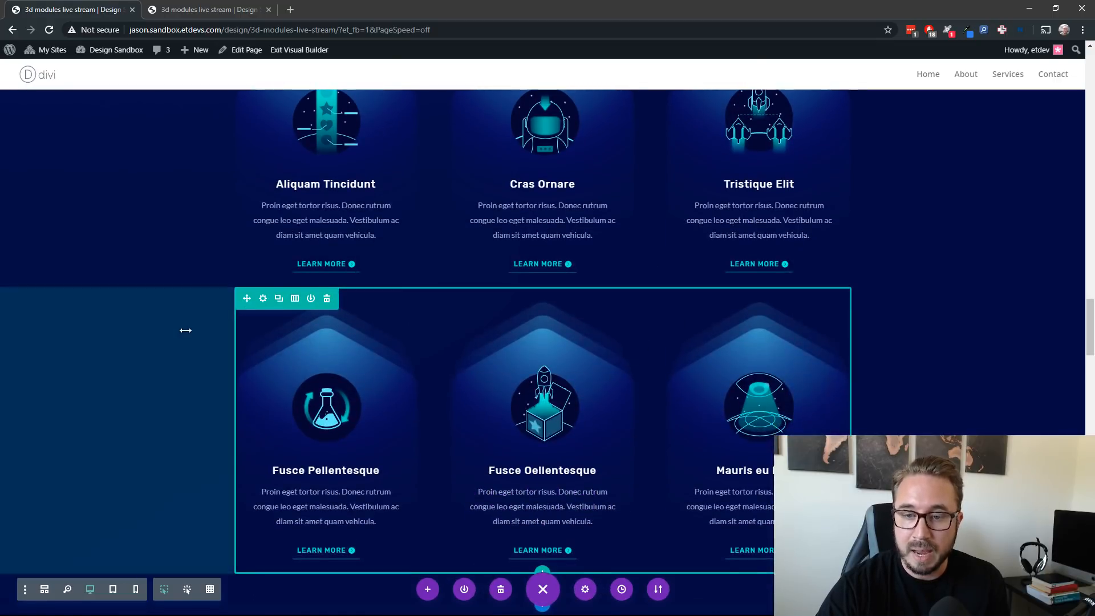
scroll(185, 329, "up", 2)
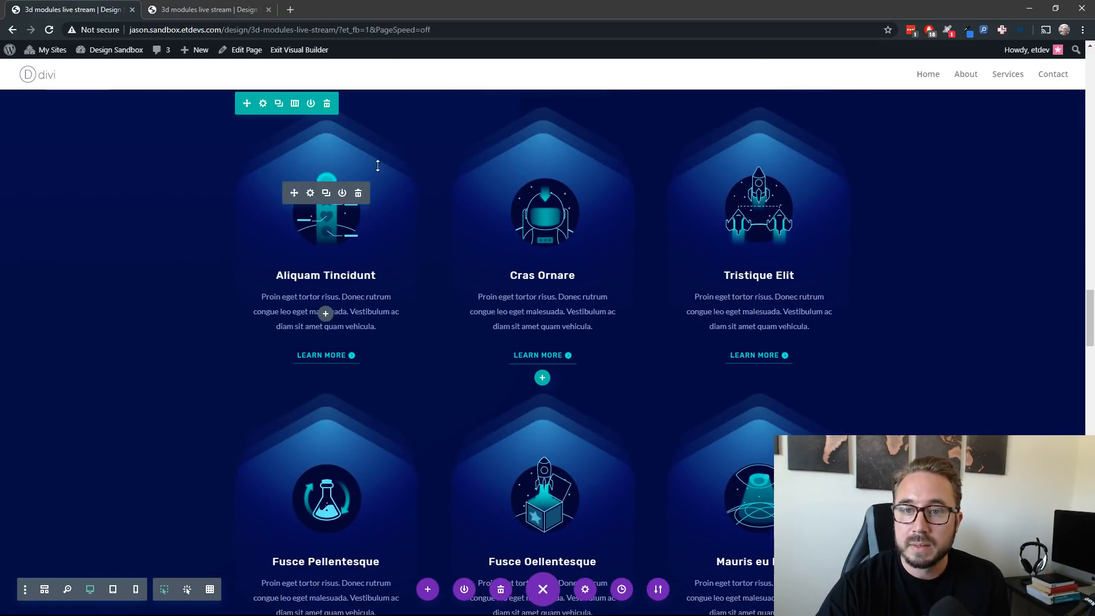
scroll(378, 182, "up", 2)
scroll(624, 343, "down", 5)
scroll(624, 343, "up", 2)
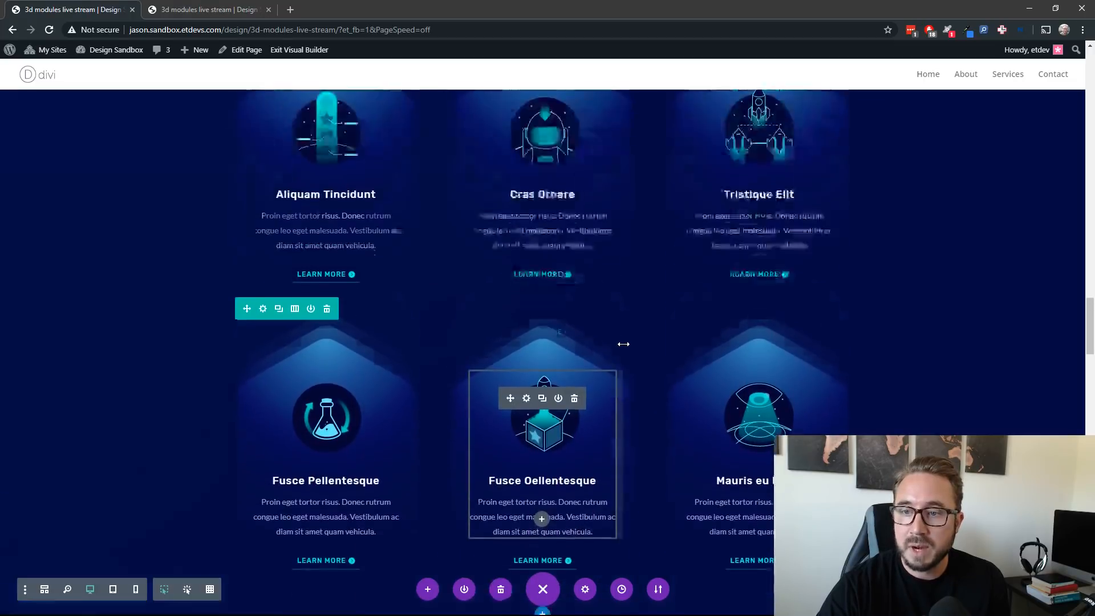
scroll(624, 344, "up", 10)
scroll(517, 399, "down", 1)
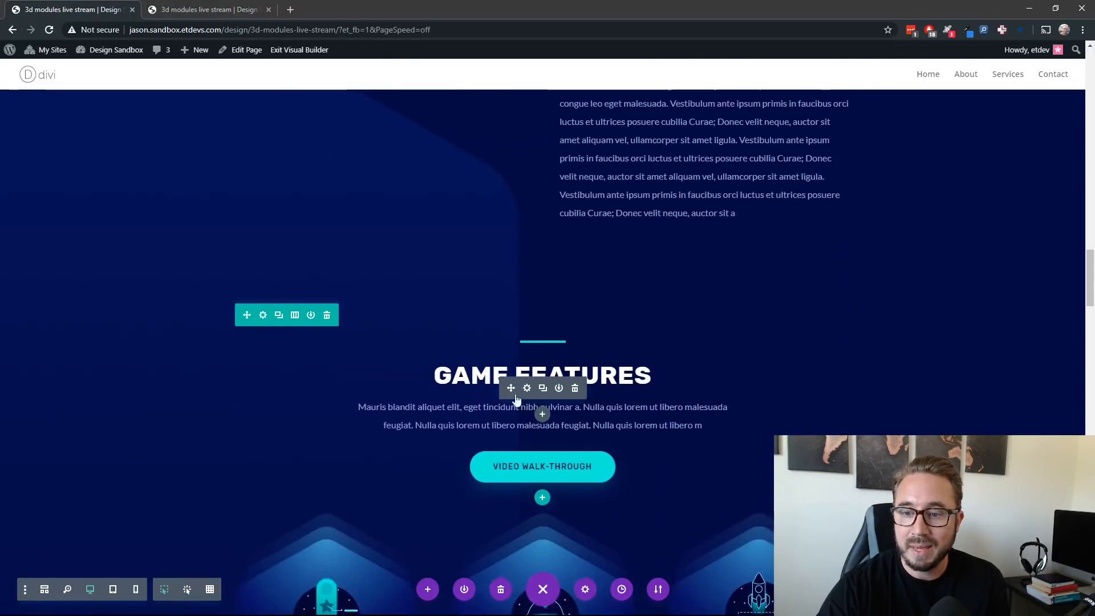
Delete the Game Features heading row and the Game Overview row above the blurb rows
left_click(327, 315)
scroll(431, 323, "up", 3)
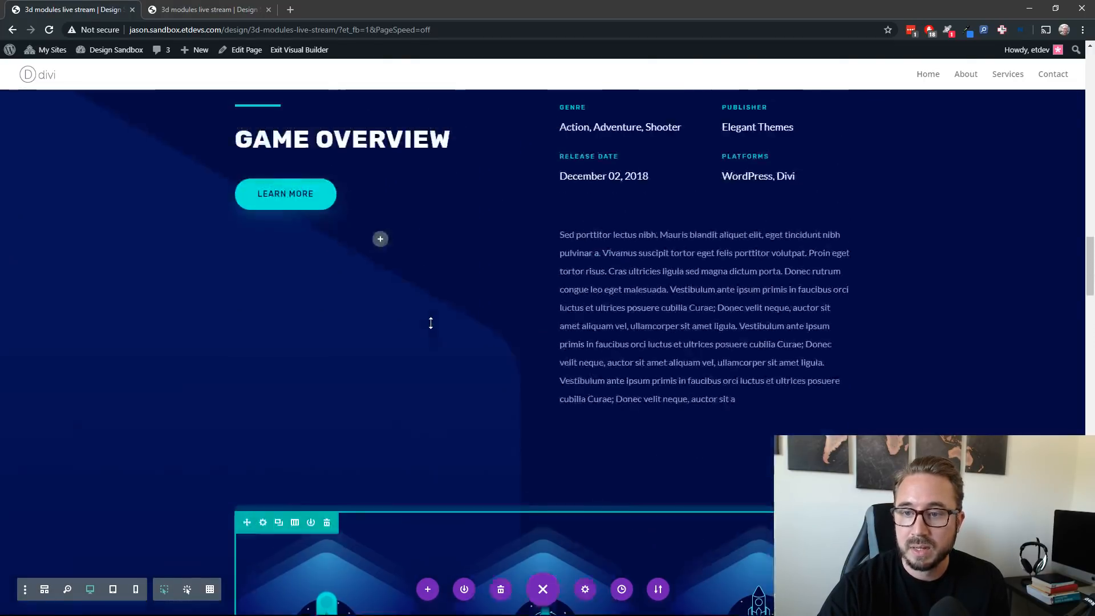
scroll(430, 323, "up", 2)
left_click(328, 212)
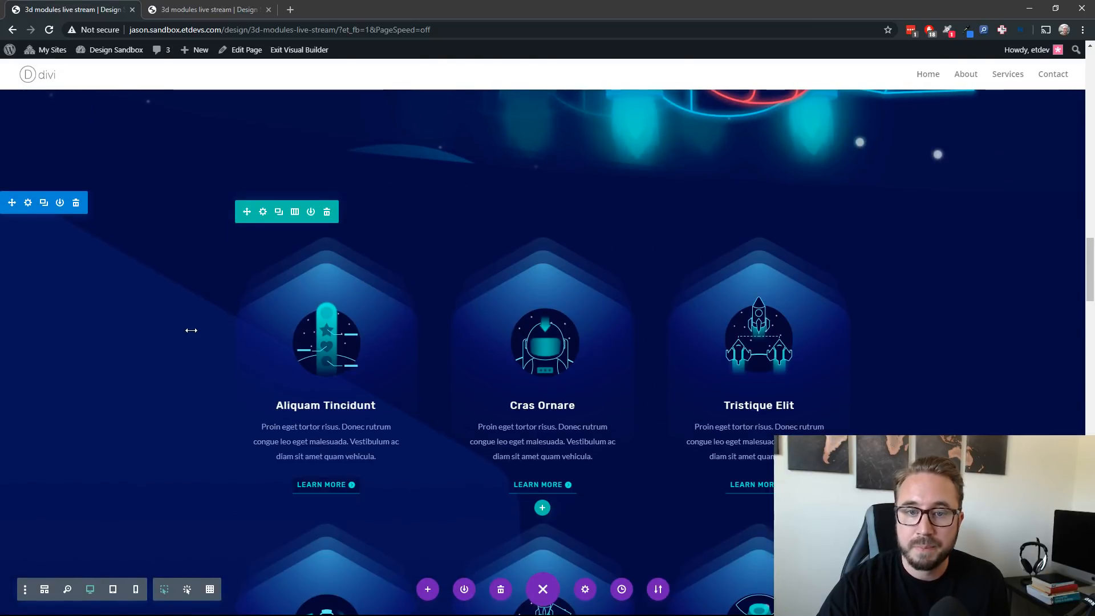
Delete all sections below the blurb rows, from Uncover the Whole Story through Join the Crew
scroll(191, 329, "up", 2)
scroll(191, 330, "down", 5)
scroll(191, 330, "down", 7)
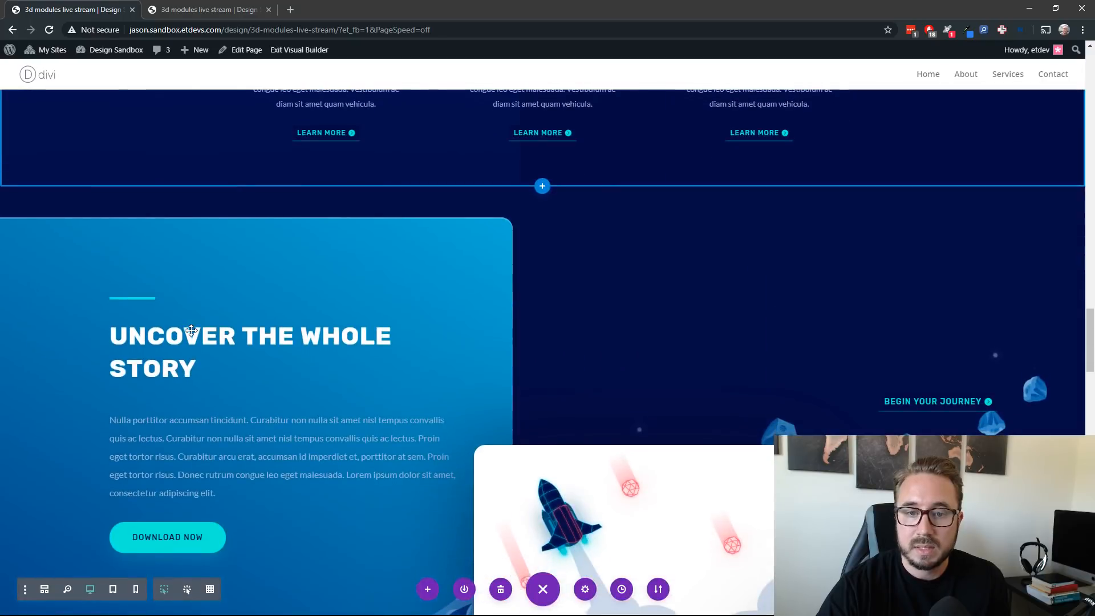
left_click(75, 200)
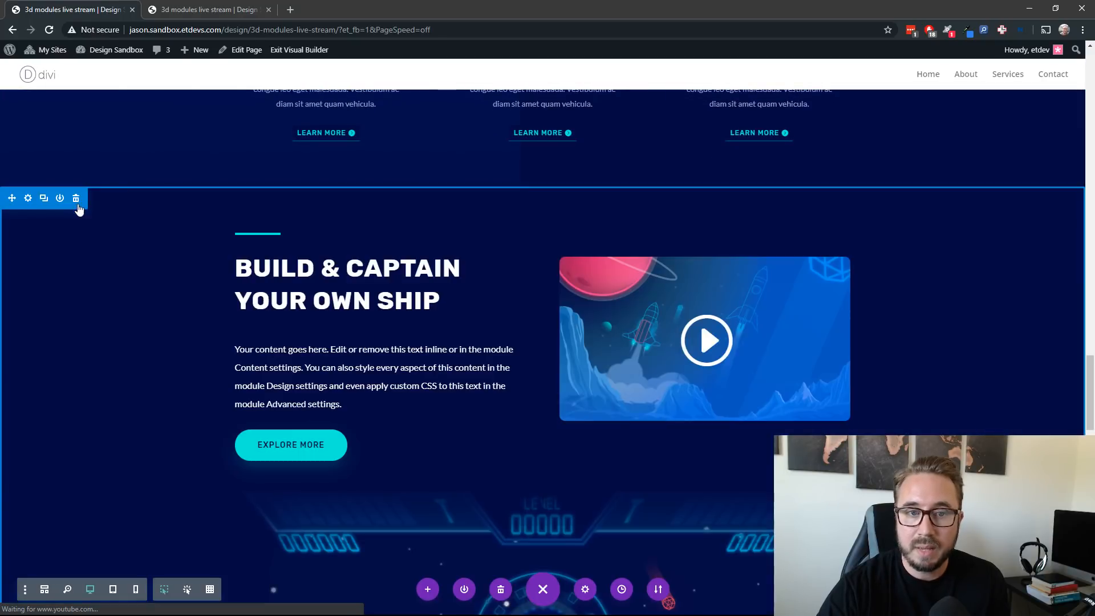
left_click(75, 200)
left_click(76, 199)
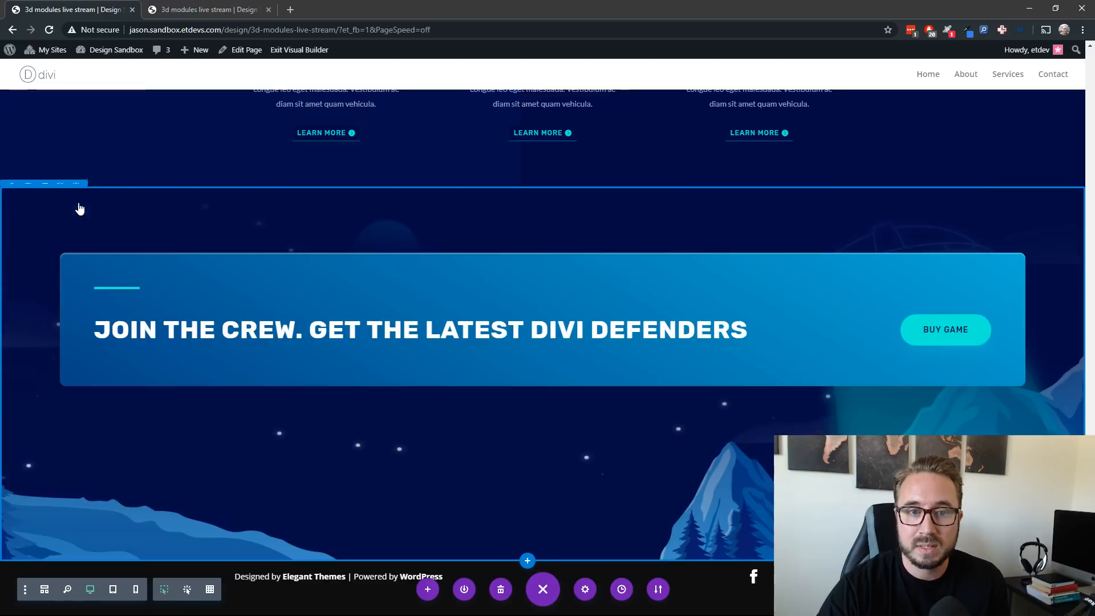
left_click(75, 176)
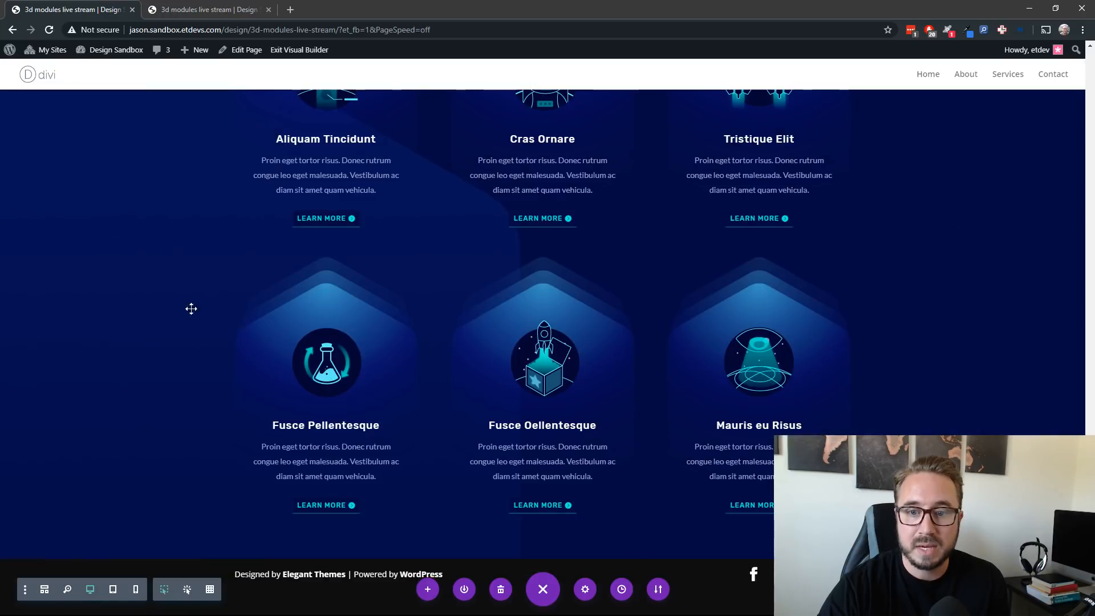
Delete the Subscribe for the Latest News & Updates row and the Get the Latest Divi Defenders section above the blurbs
scroll(129, 293, "up", 6)
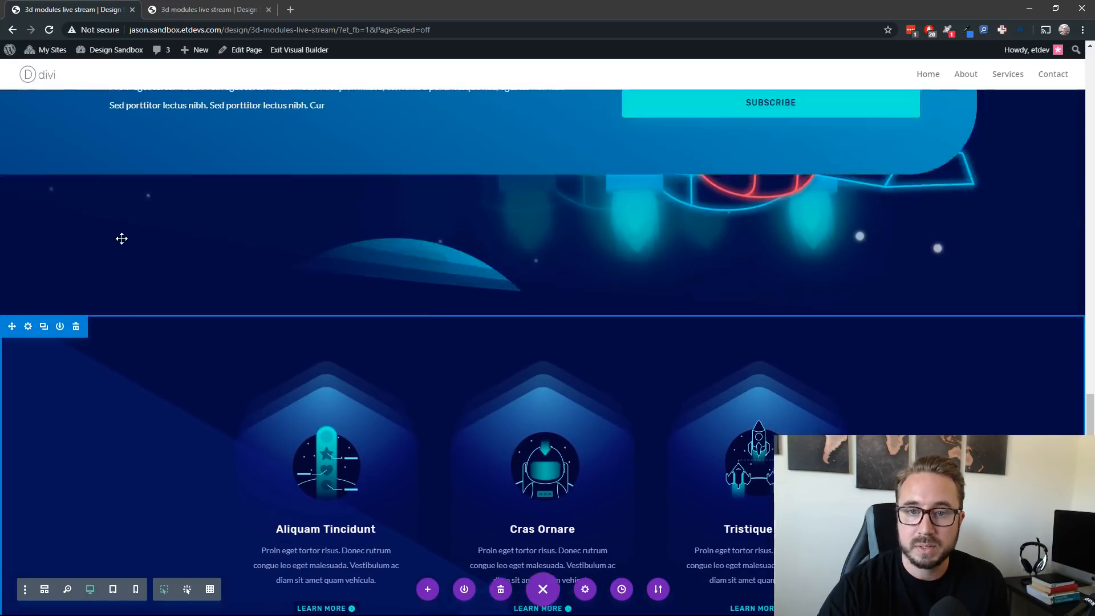
scroll(121, 238, "up", 6)
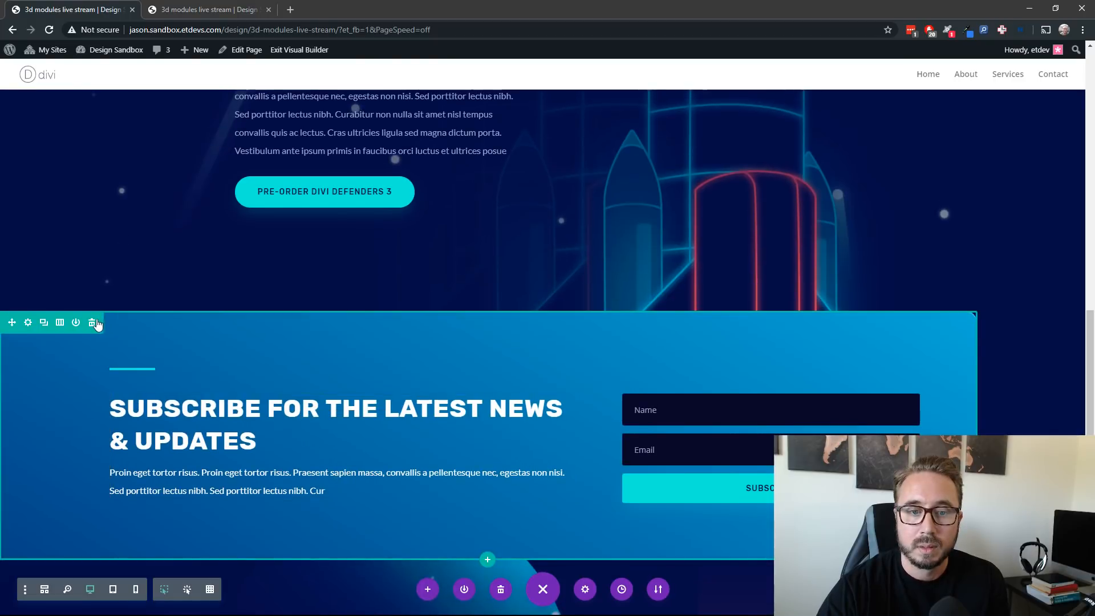
left_click(92, 323)
scroll(143, 293, "up", 6)
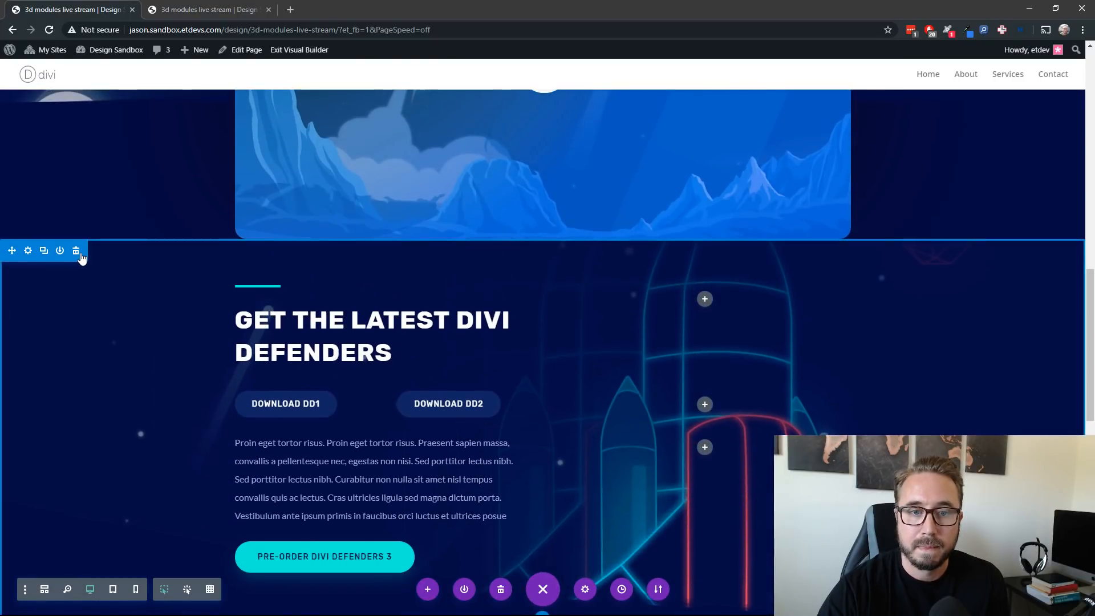
scroll(152, 262, "up", 15)
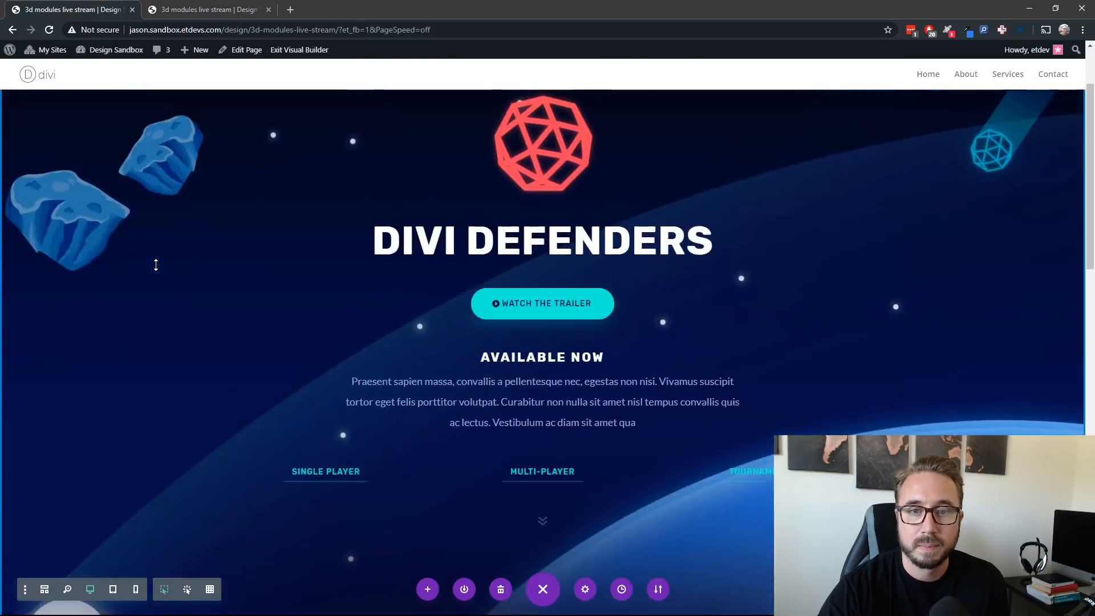
Delete the Divi Defenders hero section and the mountain image section that sits above the blurb rows
scroll(153, 265, "up", 1)
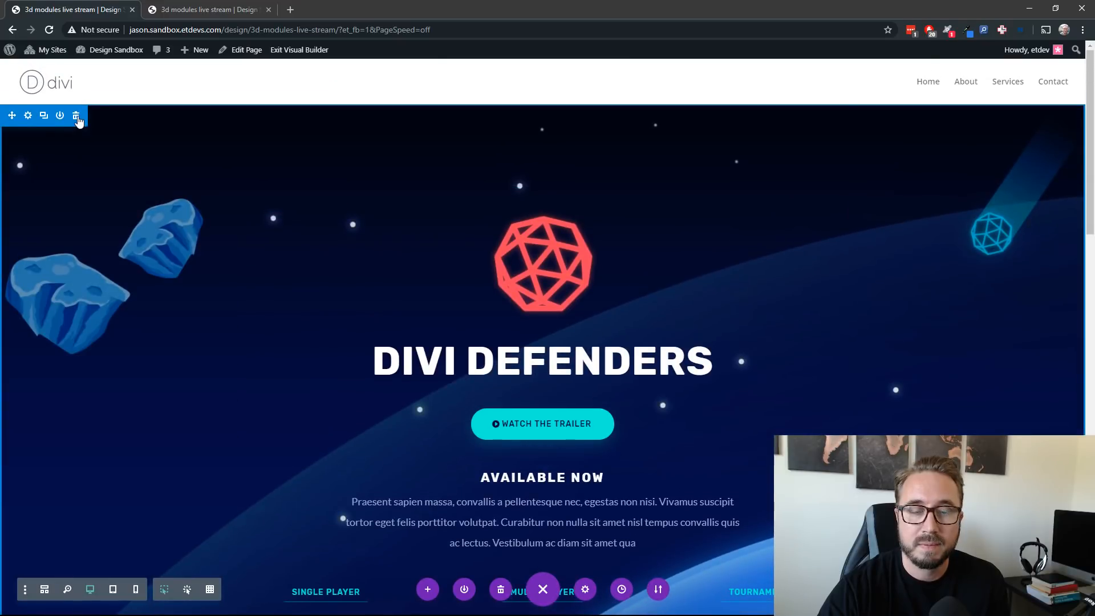
left_click(76, 116)
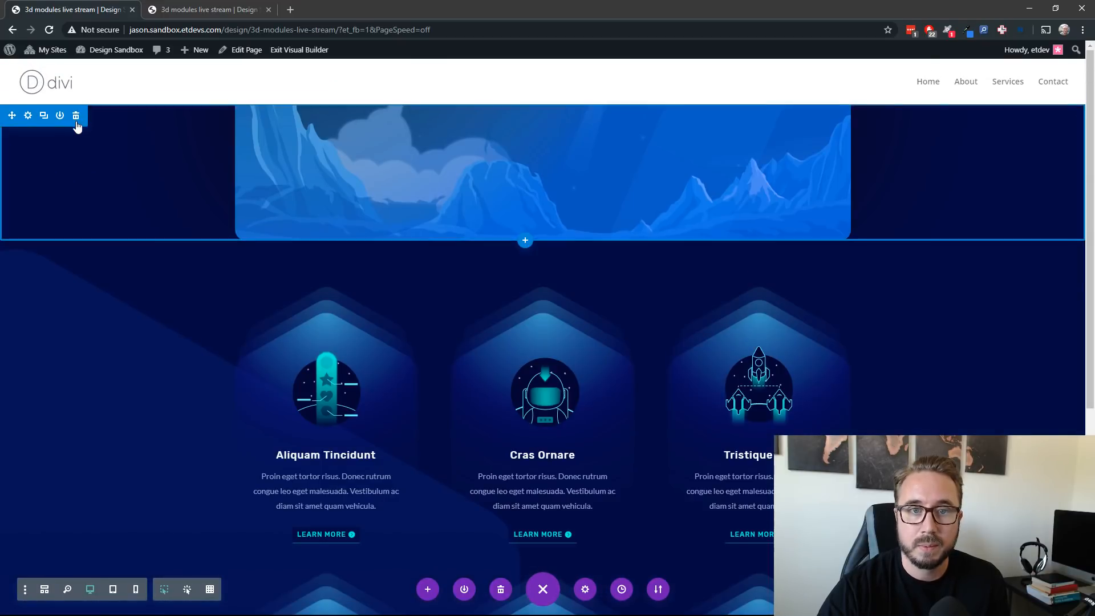
left_click(76, 122)
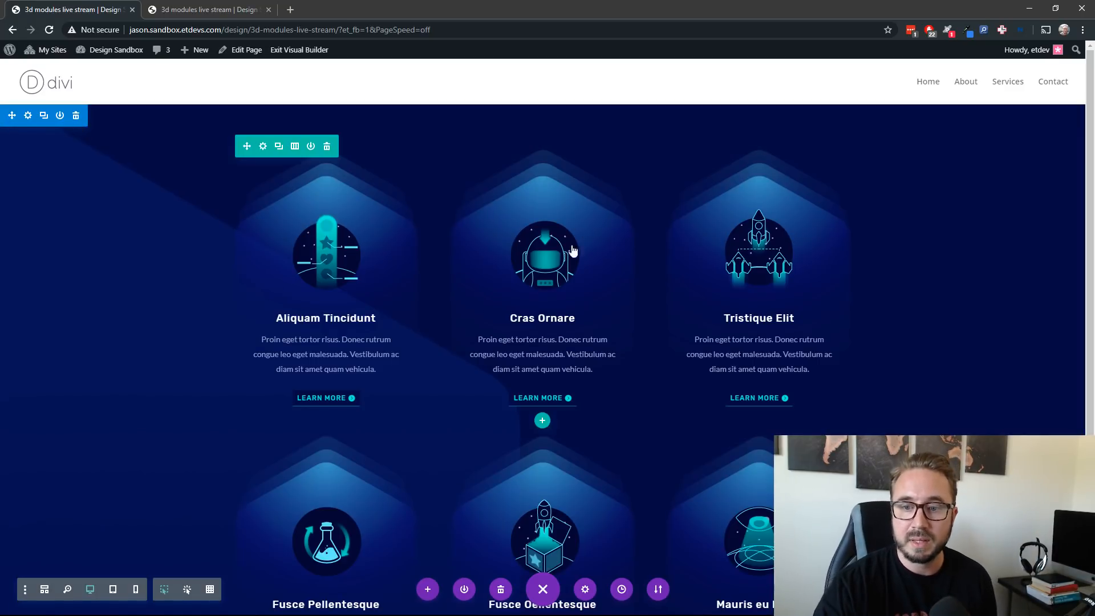
Insert an empty single-column row between the two blurb rows and move it above the first blurb row
scroll(542, 319, "down", 1)
scroll(482, 339, "down", 2)
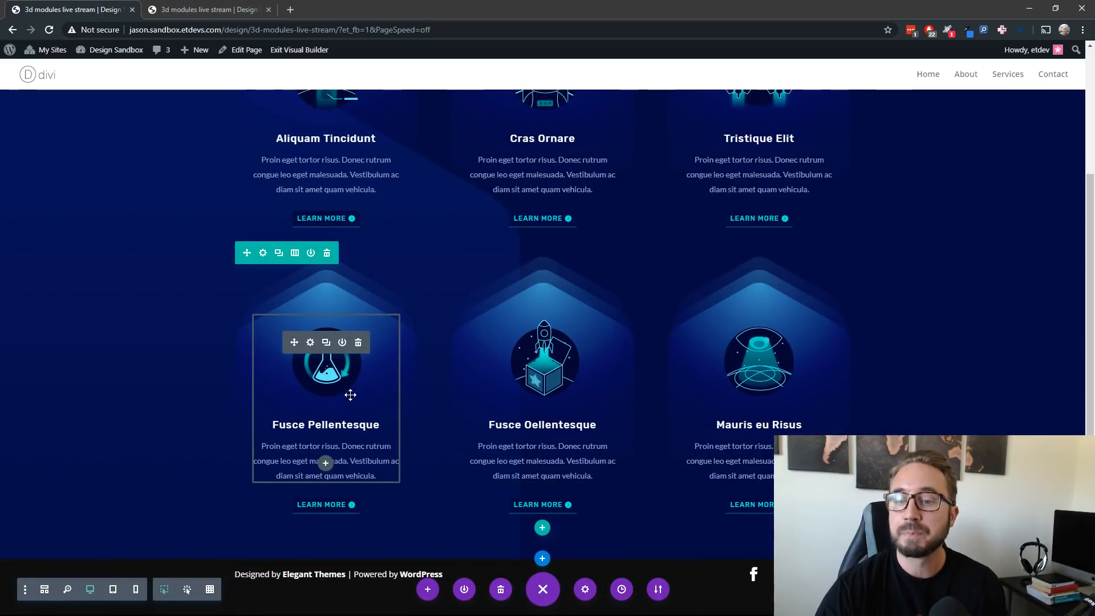
scroll(168, 364, "up", 3)
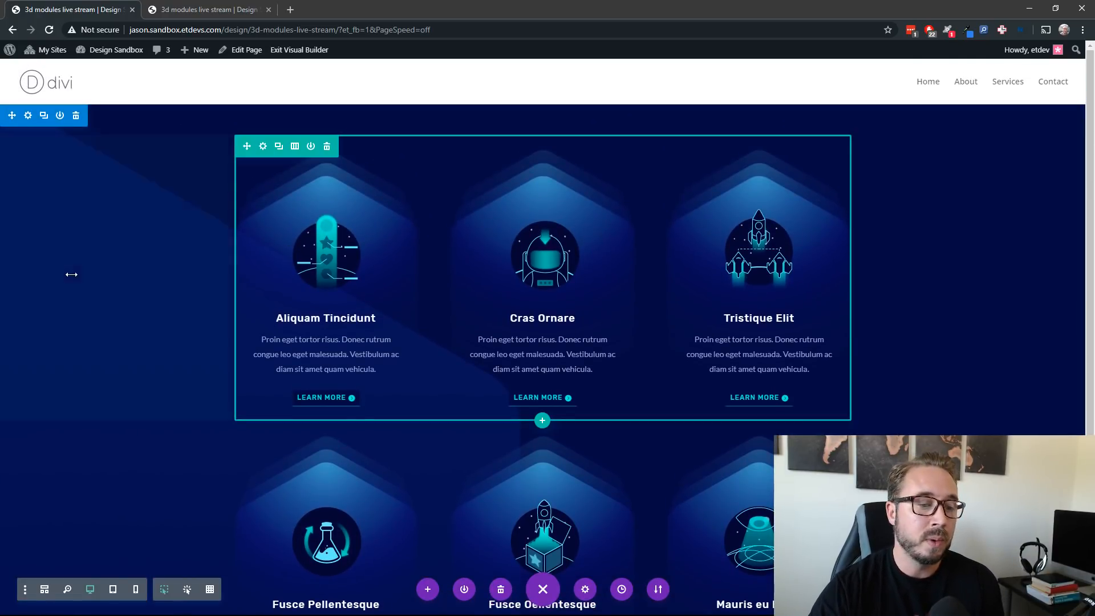
scroll(125, 350, "down", 3)
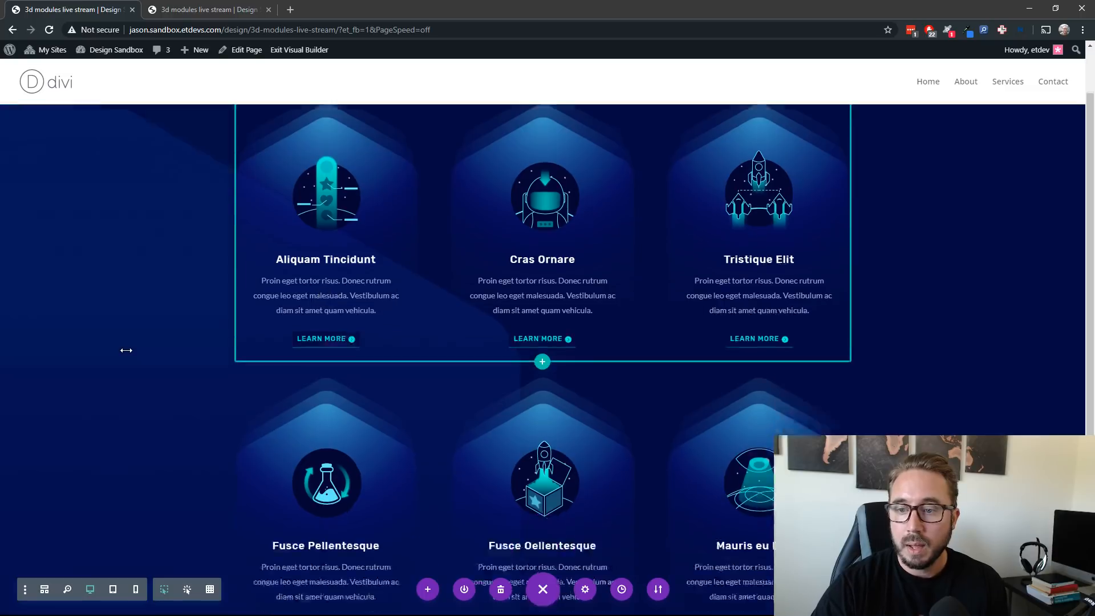
scroll(495, 318, "up", 1)
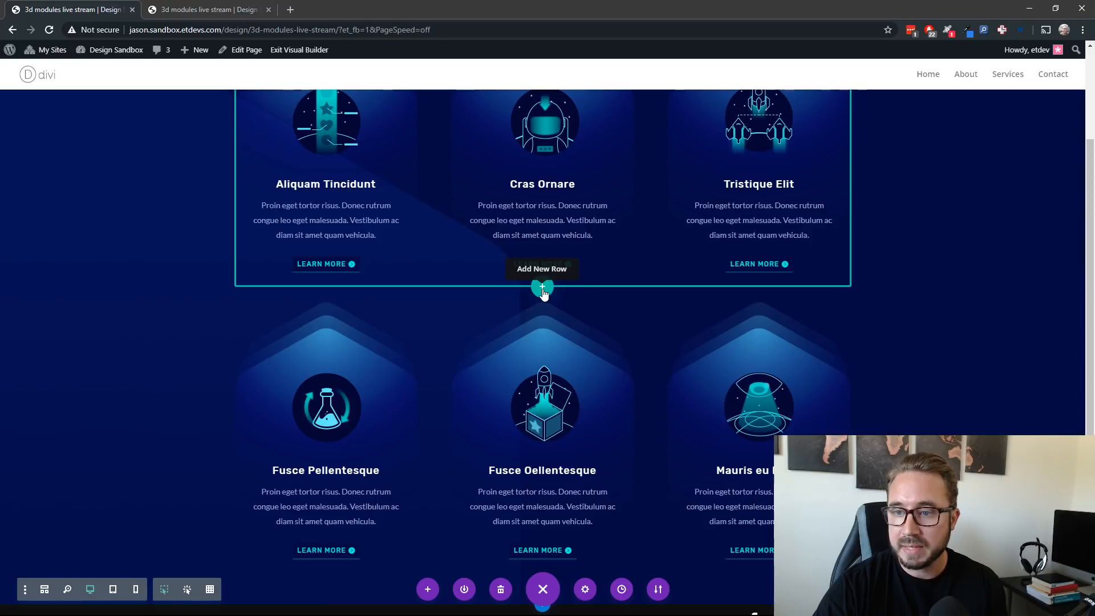
left_click(542, 288)
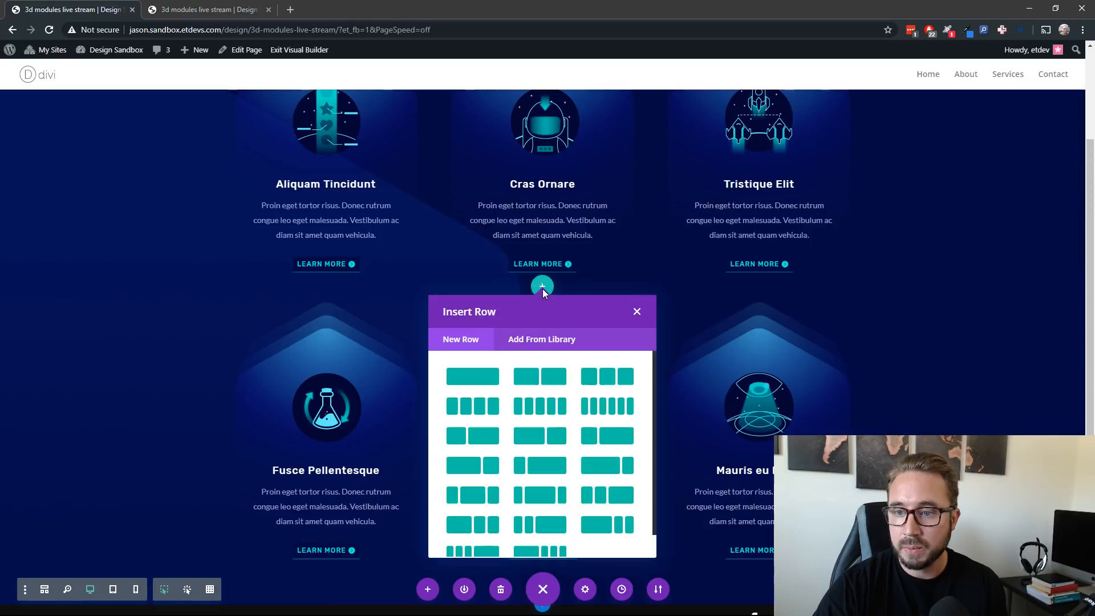
left_click(485, 378)
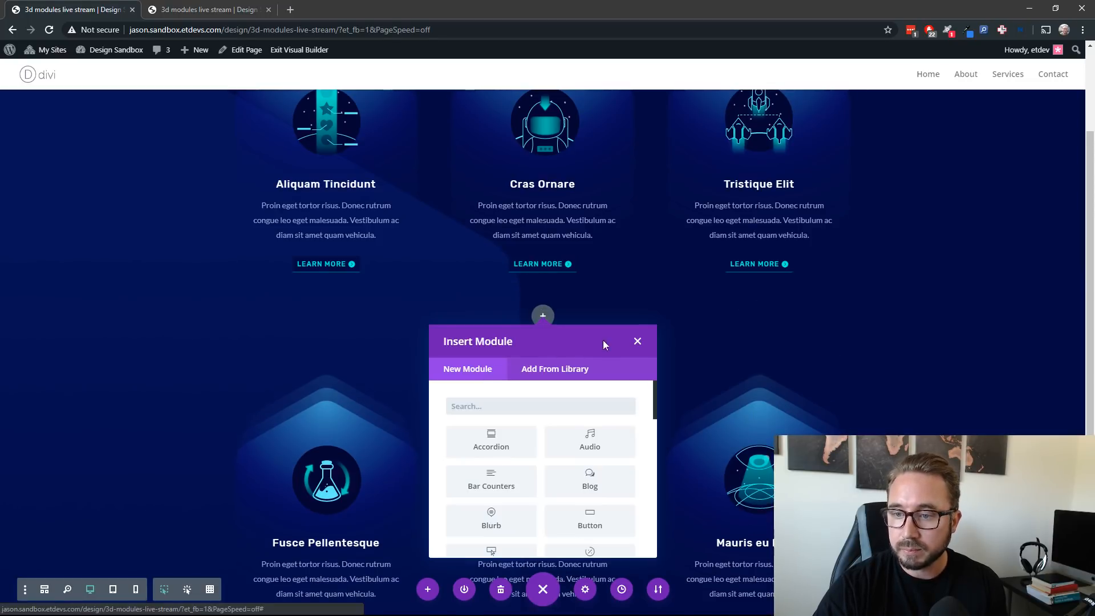
left_click(637, 341)
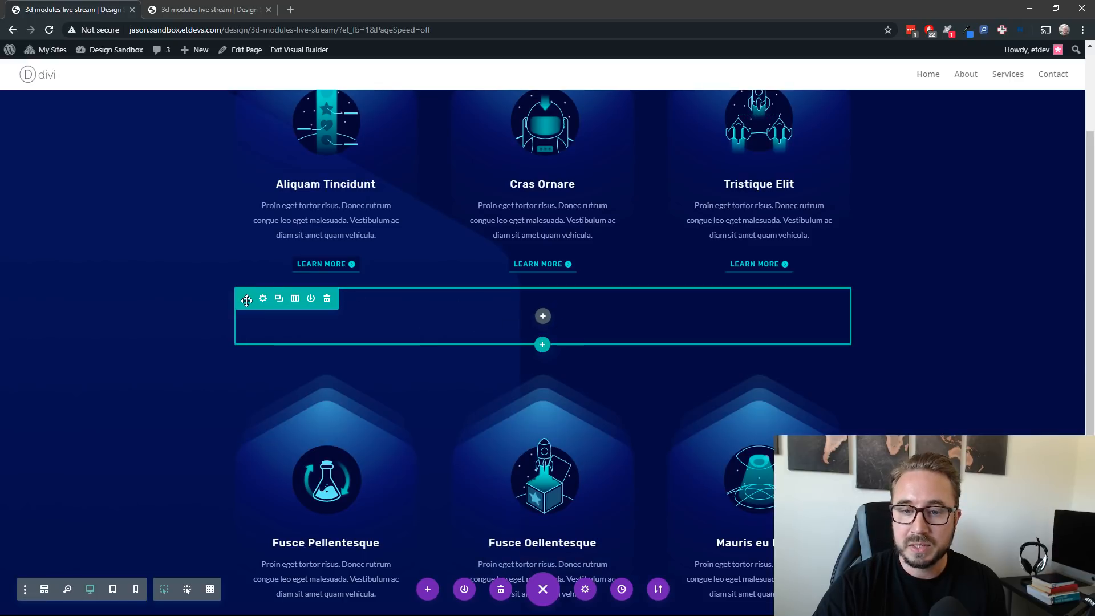
left_click_drag(246, 301, 455, 139)
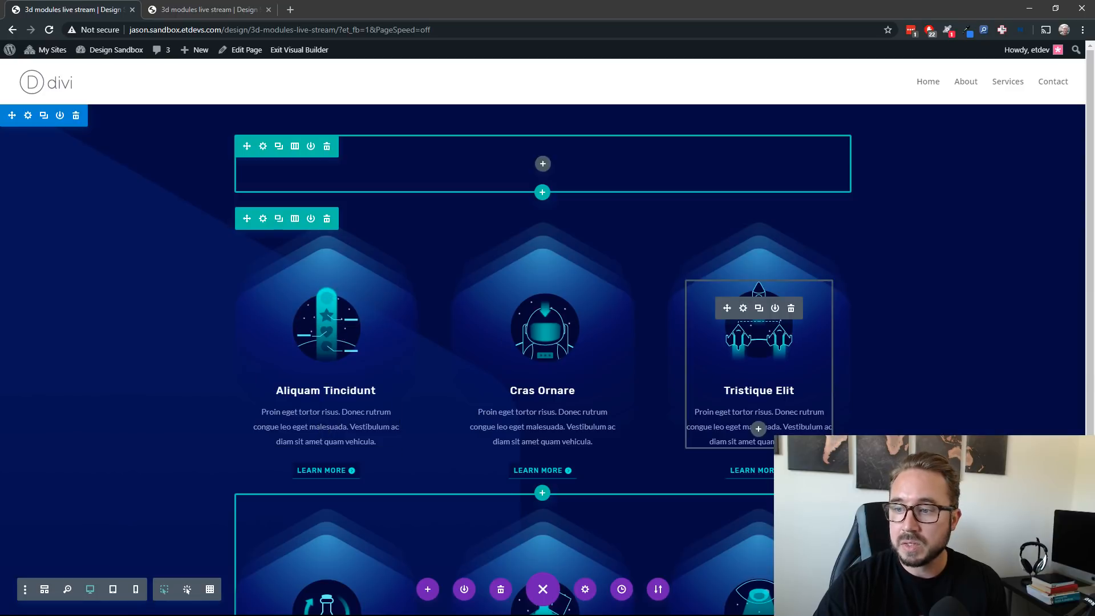
Copy the Aliquam Tincidunt, Tristique Elit, Cras Ornare, Fusce Pellentesque and Fusce Oellentesque blurbs together into the empty single-column row
key("ctrl")
left_click(338, 342)
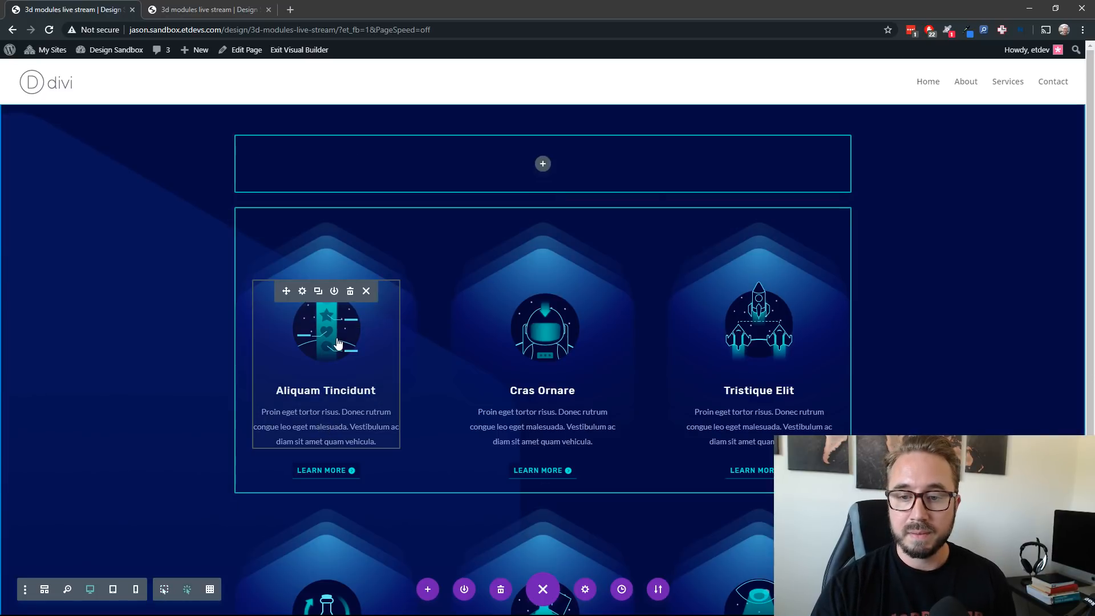
left_click(779, 352, "ctrl")
left_click(582, 359, "ctrl")
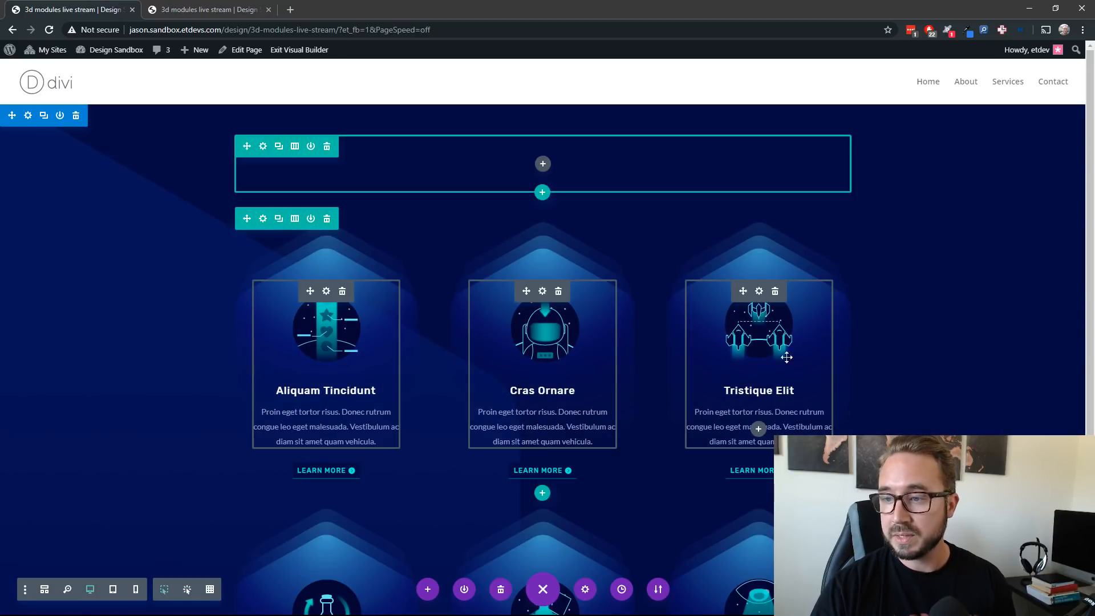
scroll(787, 357, "down", 1)
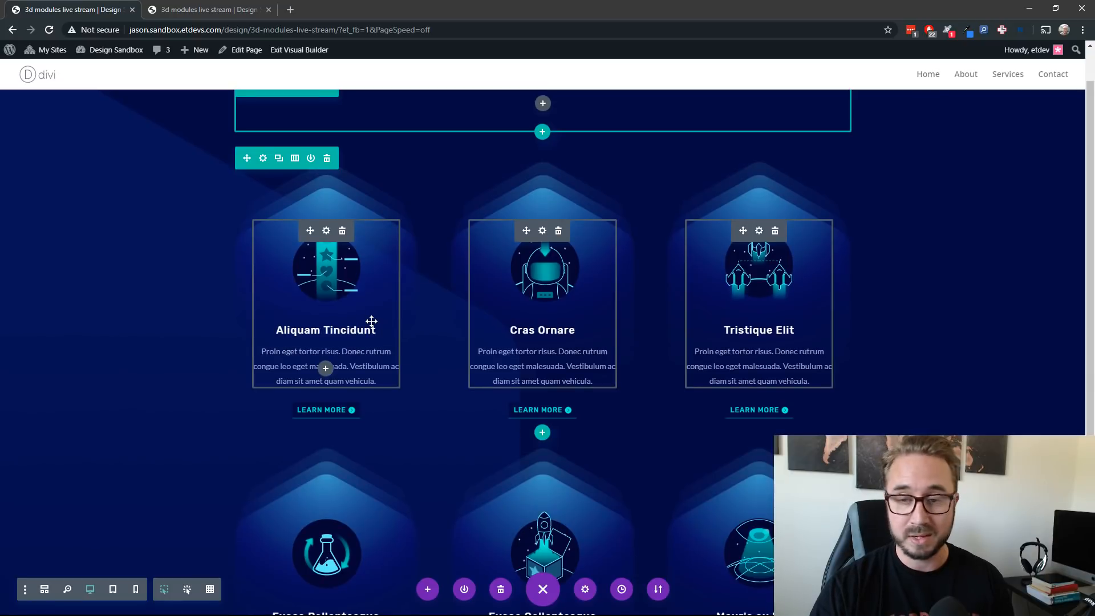
scroll(372, 324, "down", 2)
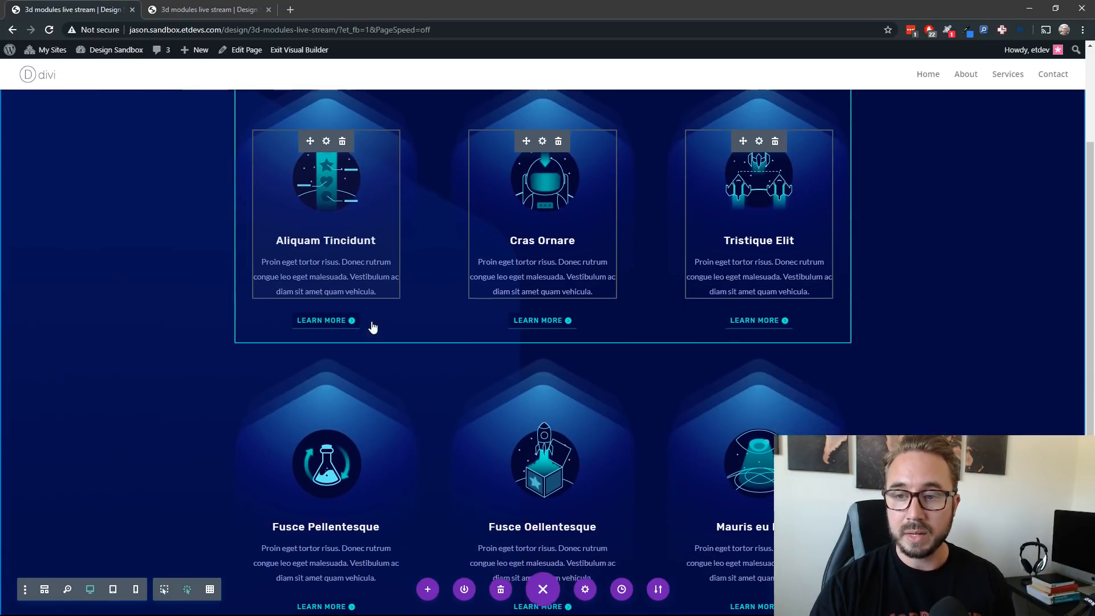
scroll(348, 467, "up", 1)
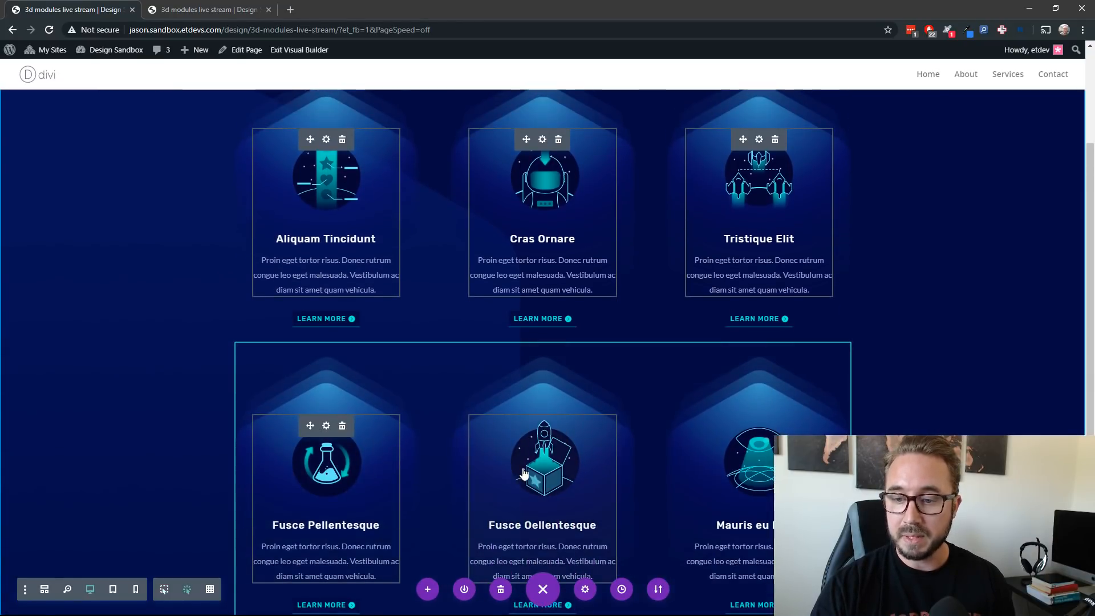
left_click(523, 473, "ctrl")
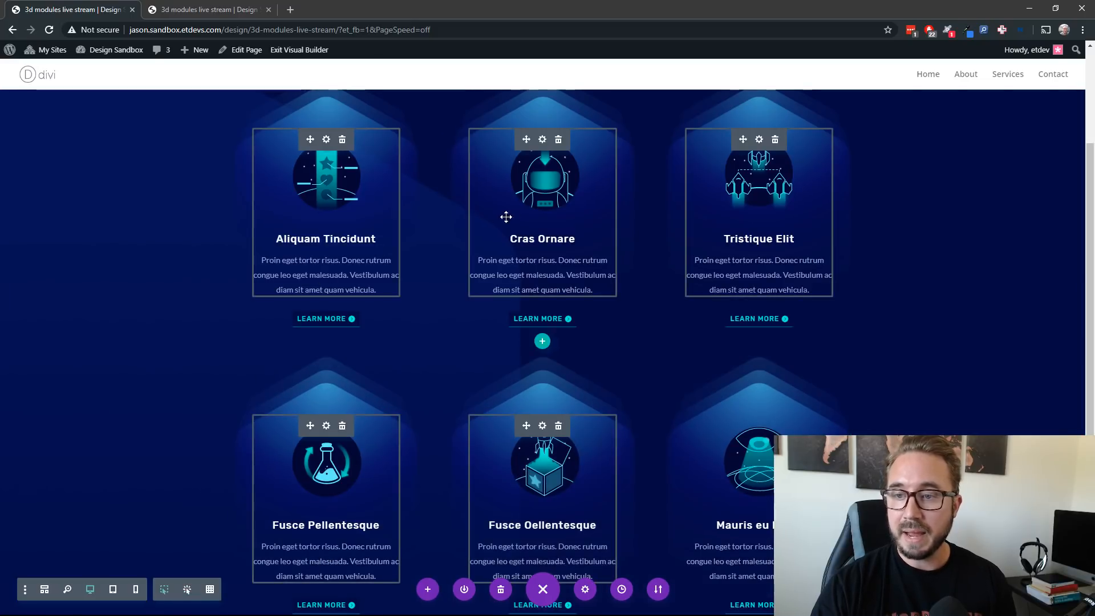
scroll(298, 367, "up", 2)
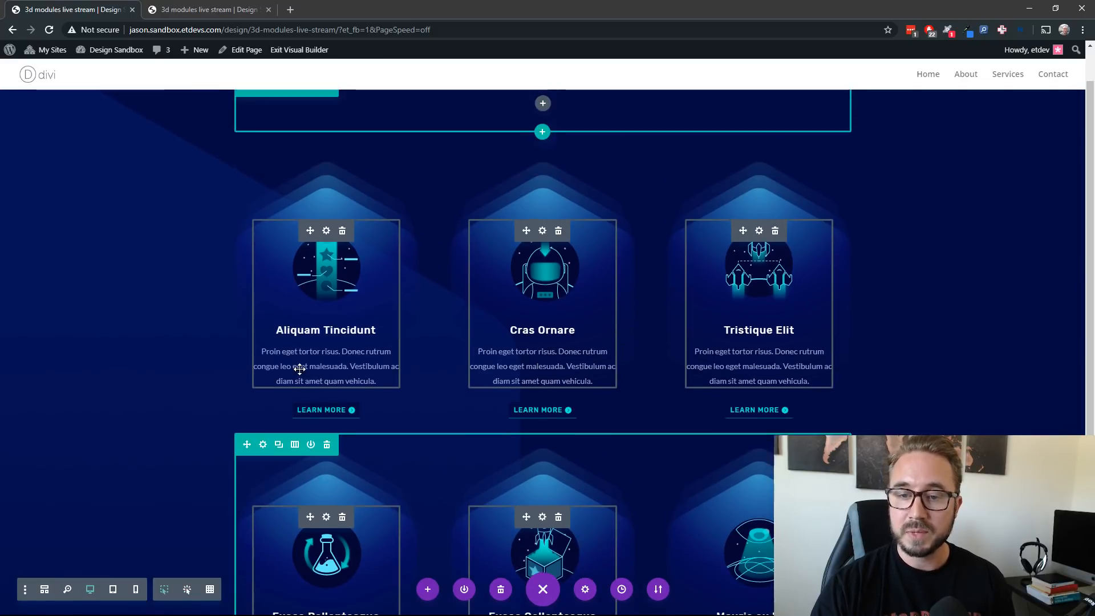
key("ctrl")
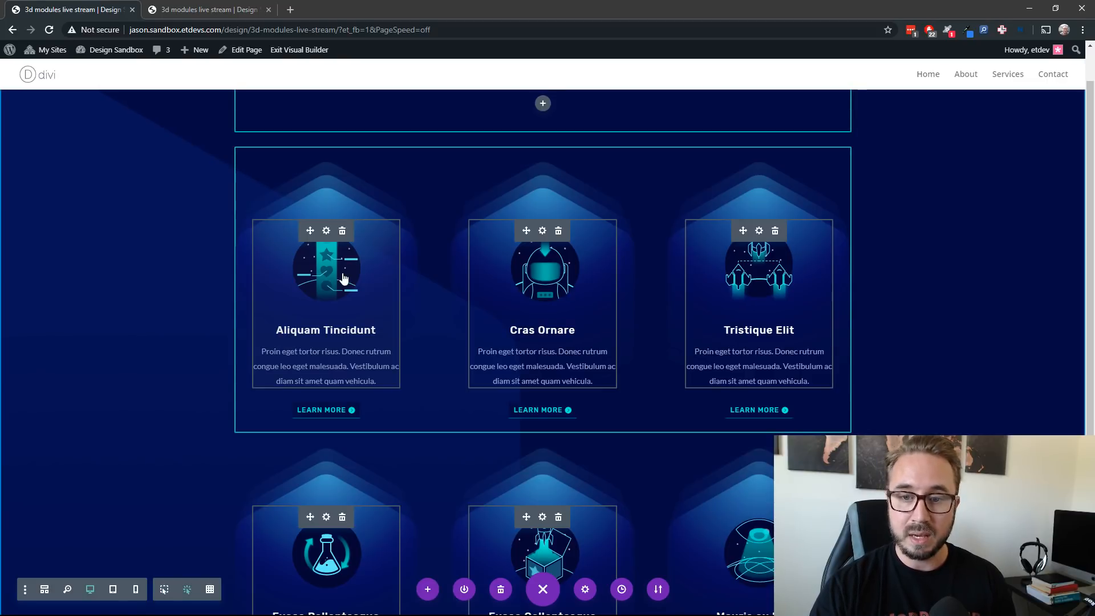
scroll(344, 279, "up", 2)
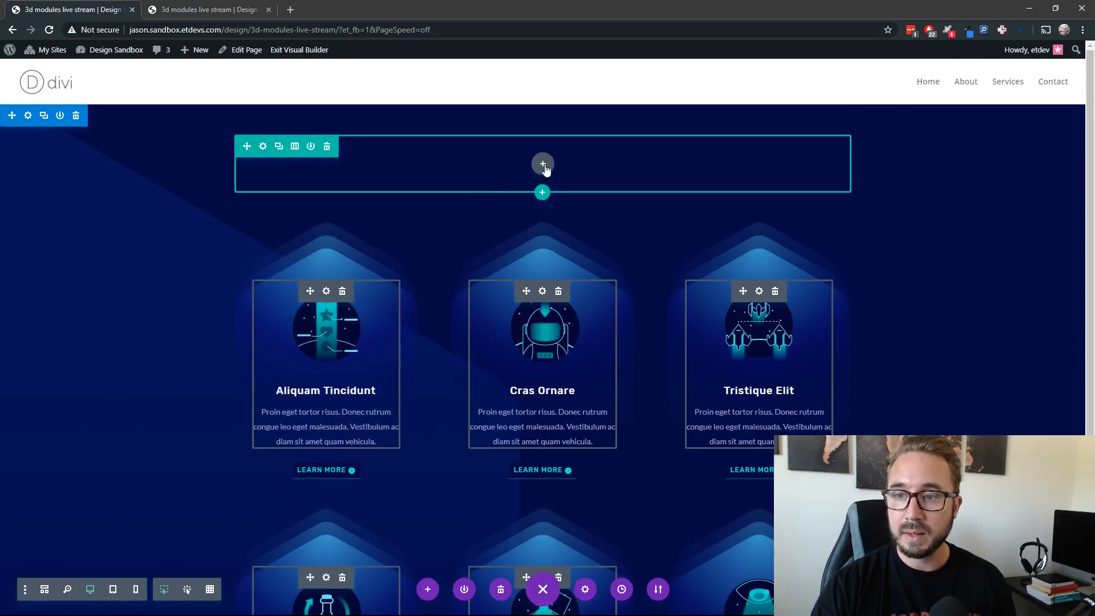
key("ctrl")
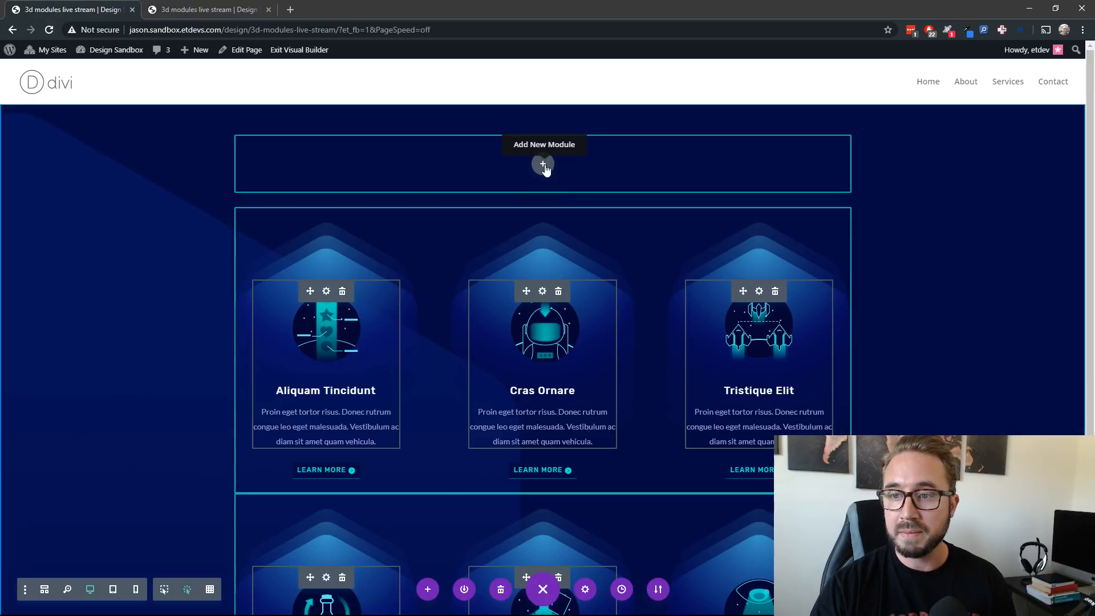
key("ctrl+v")
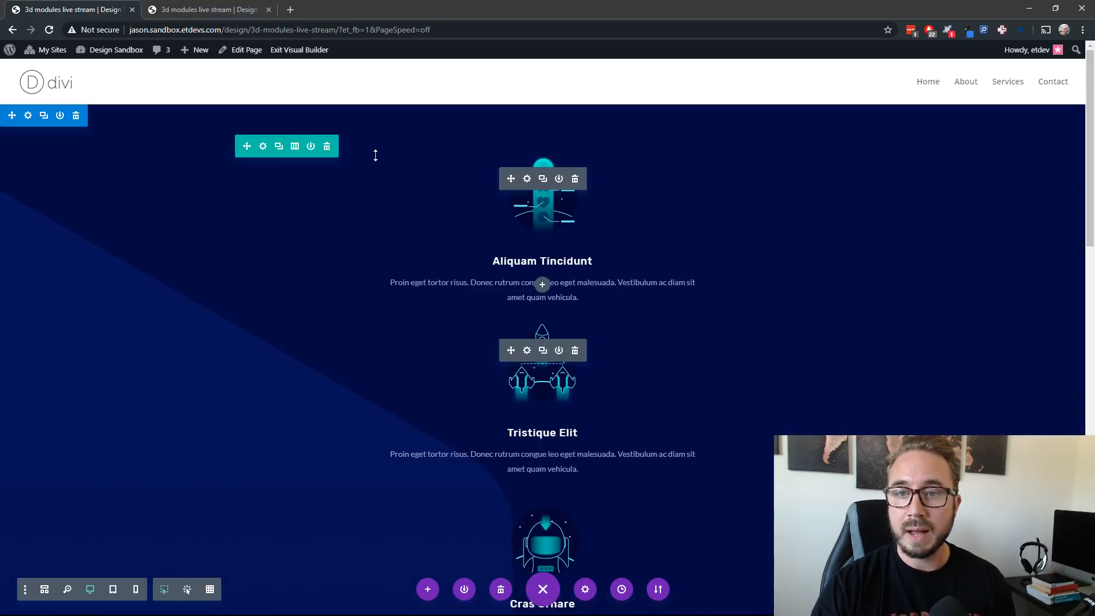
Delete the two original three-column blurb rows below the stacked blurbs and check the remaining page
scroll(418, 246, "down", 10)
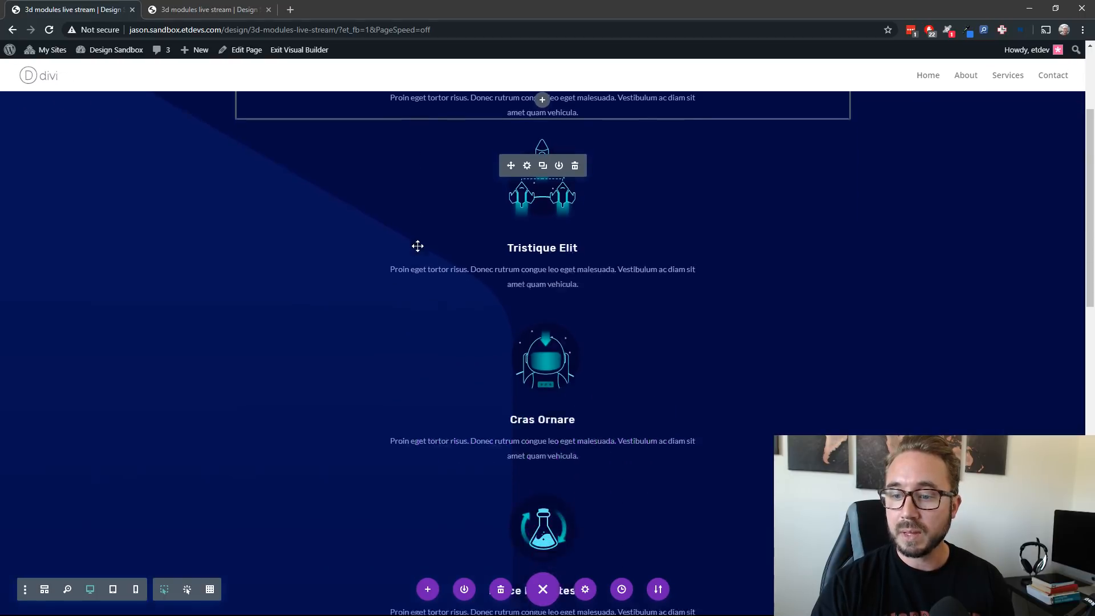
scroll(457, 297, "down", 2)
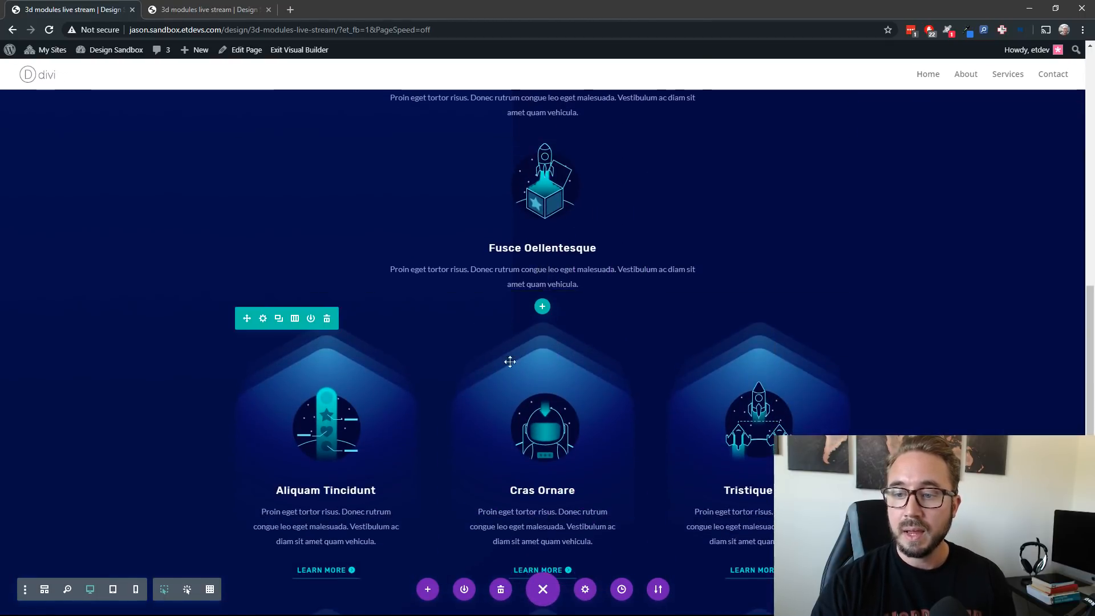
left_click(328, 320)
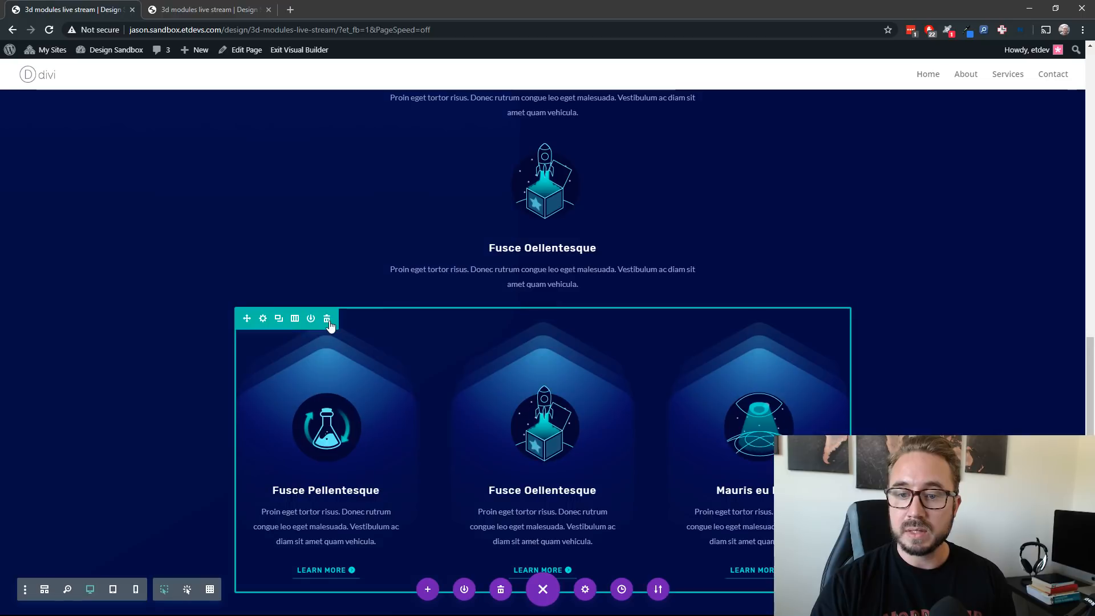
left_click(328, 321)
scroll(357, 398, "up", 8)
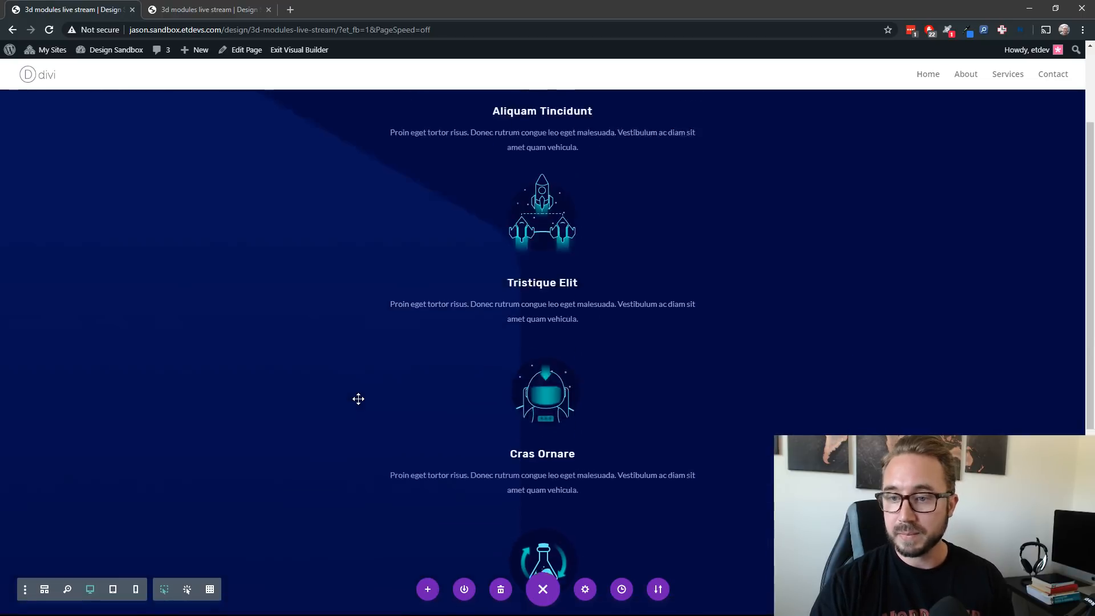
scroll(364, 386, "down", 10)
scroll(364, 384, "up", 9)
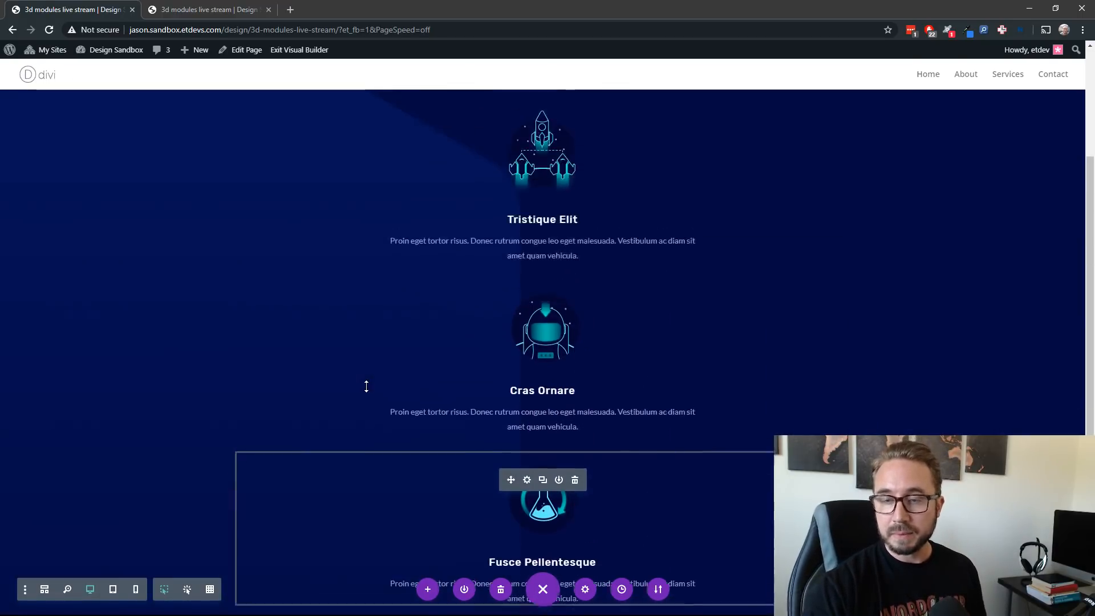
scroll(319, 313, "up", 1)
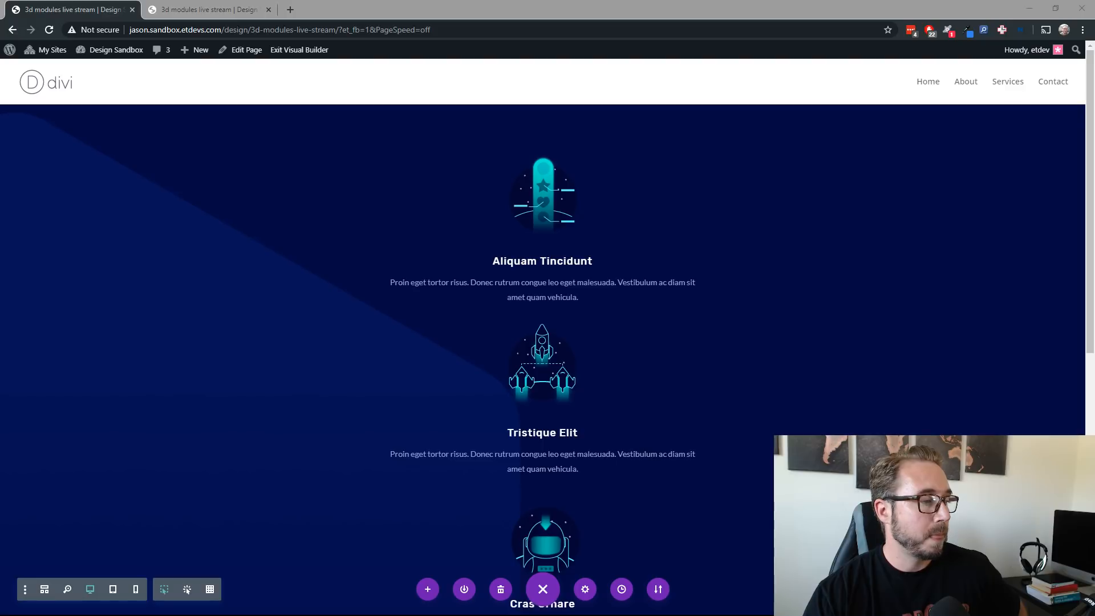
Add the custom CSS "perspective: 1000px;" to the section's main element and save the section settings
mouse_move(440, 376)
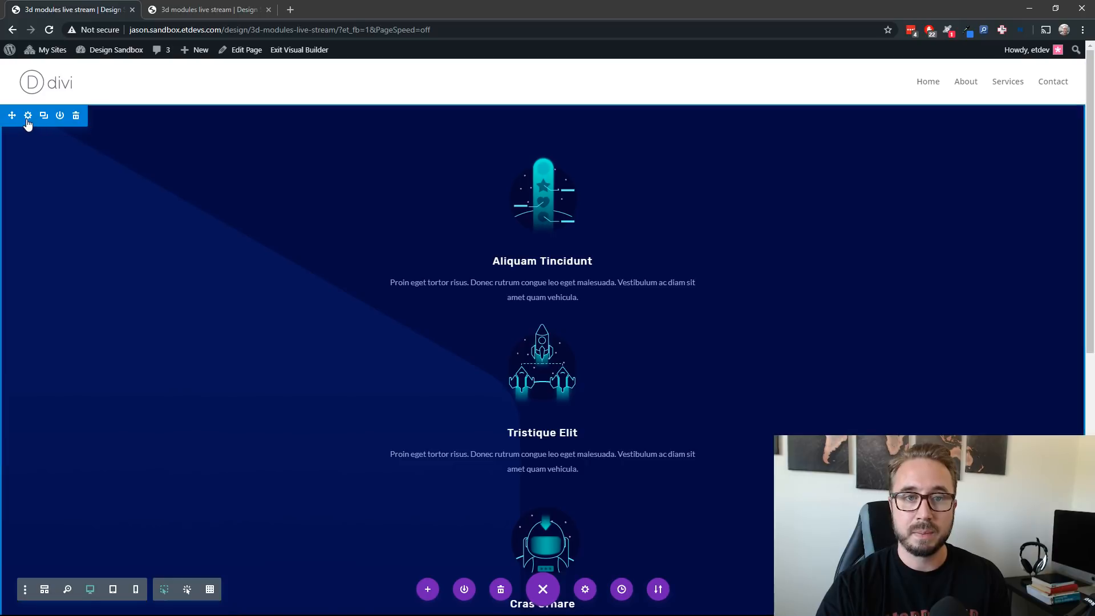
left_click(27, 116)
left_click(719, 151)
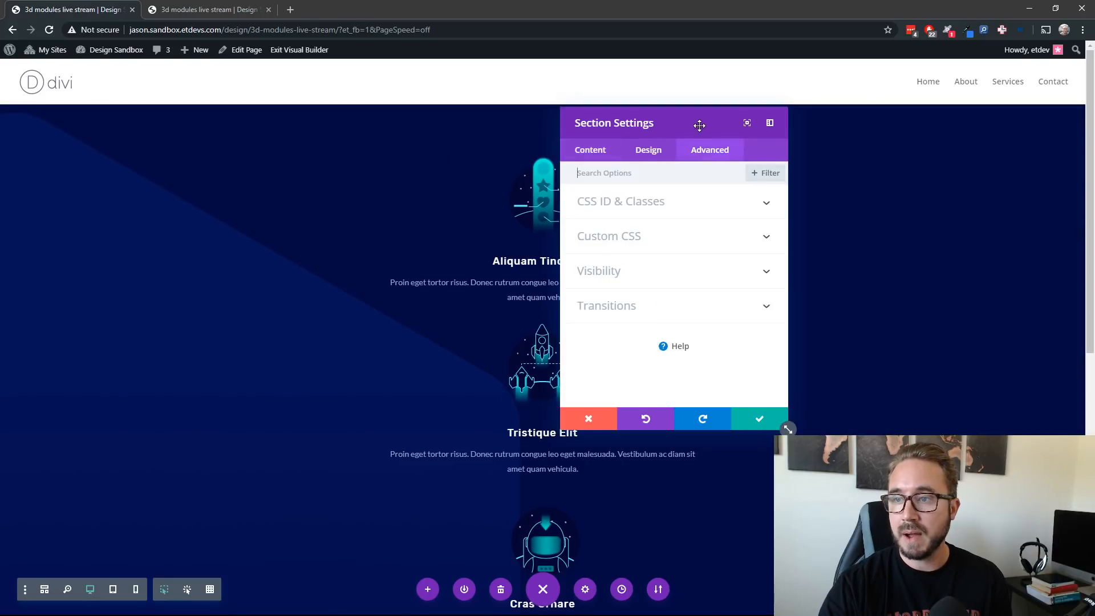
left_click_drag(715, 125, 959, 119)
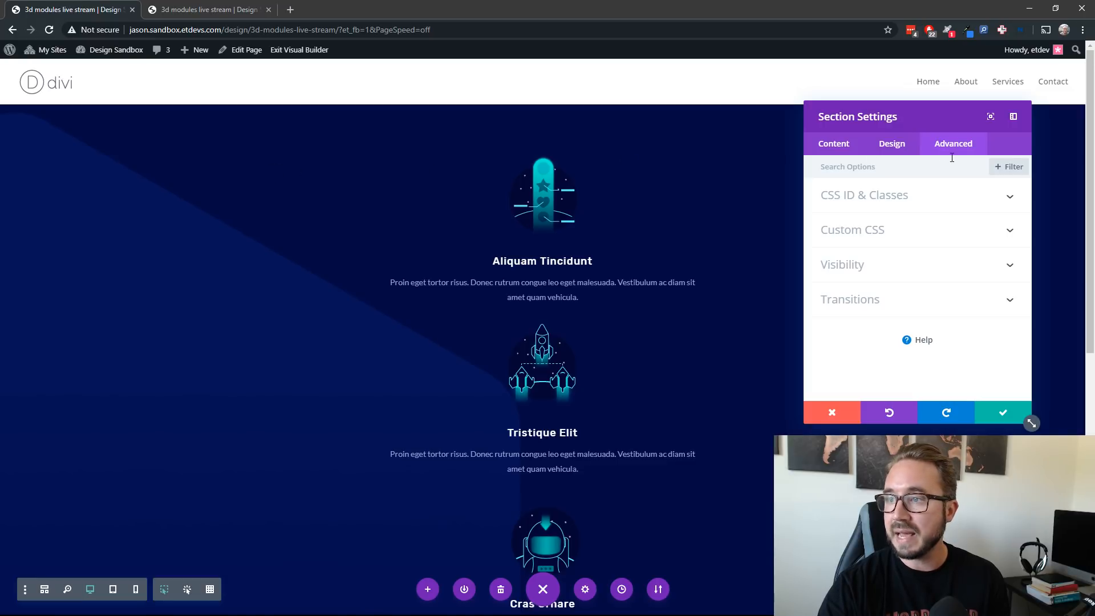
left_click(921, 232)
left_click(897, 326)
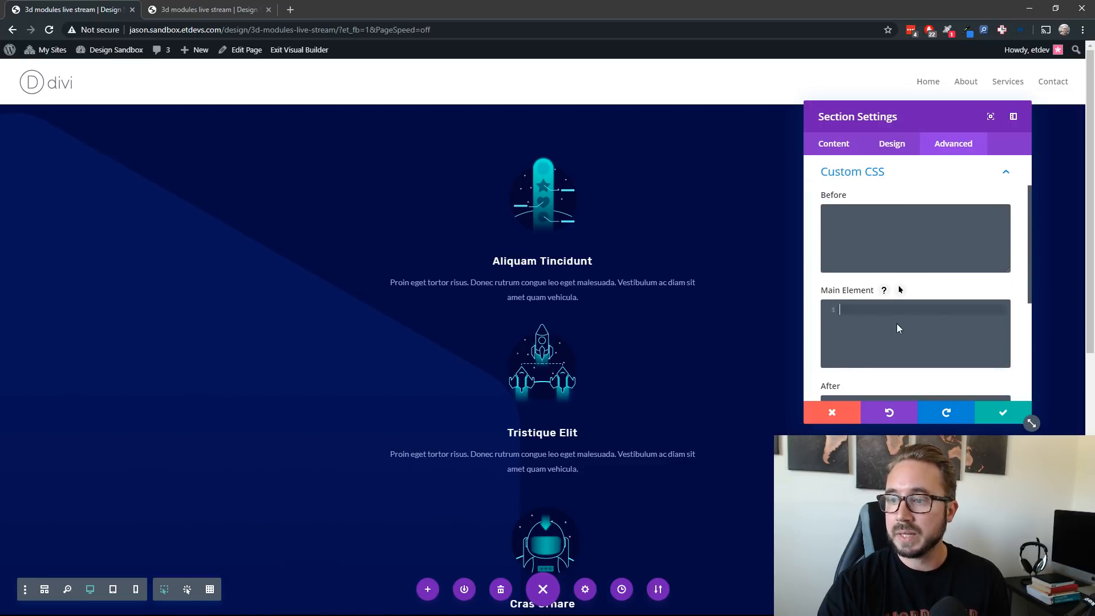
type("pe")
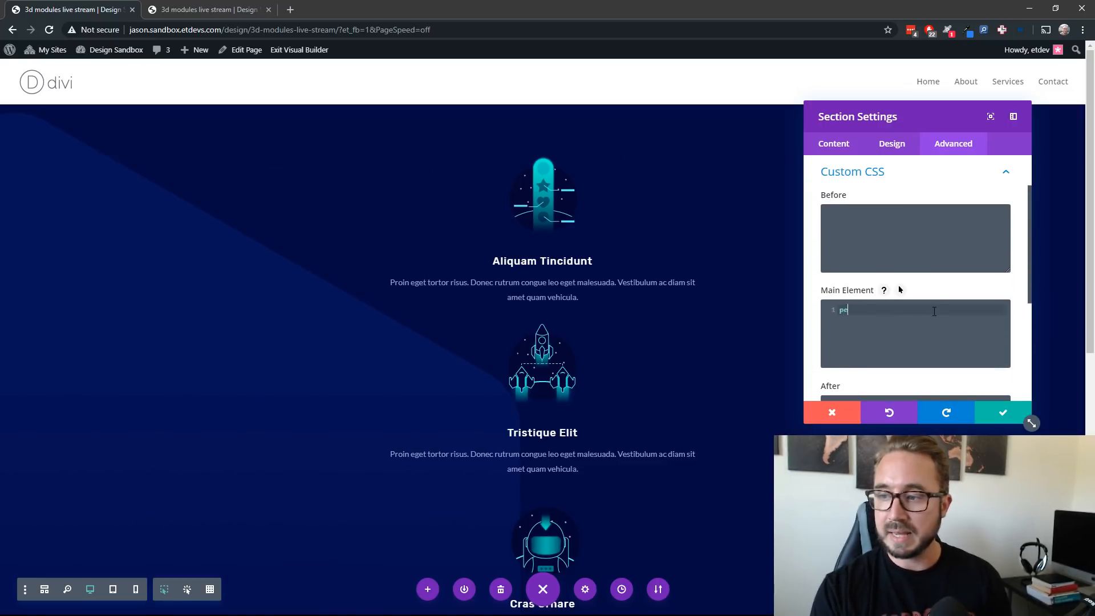
type("rspective")
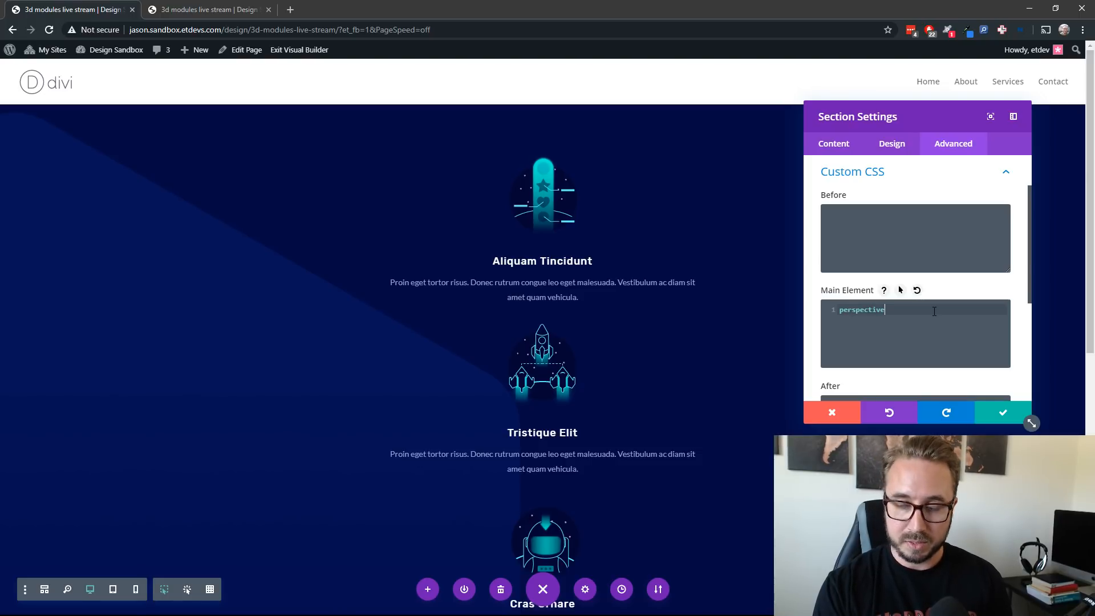
type(": ")
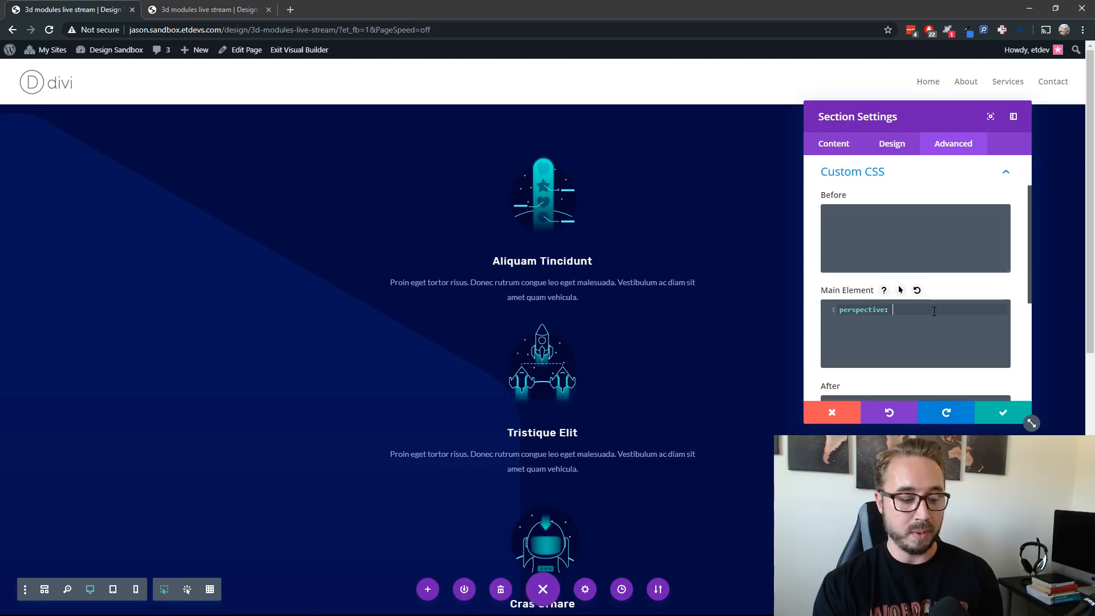
type("1000px;")
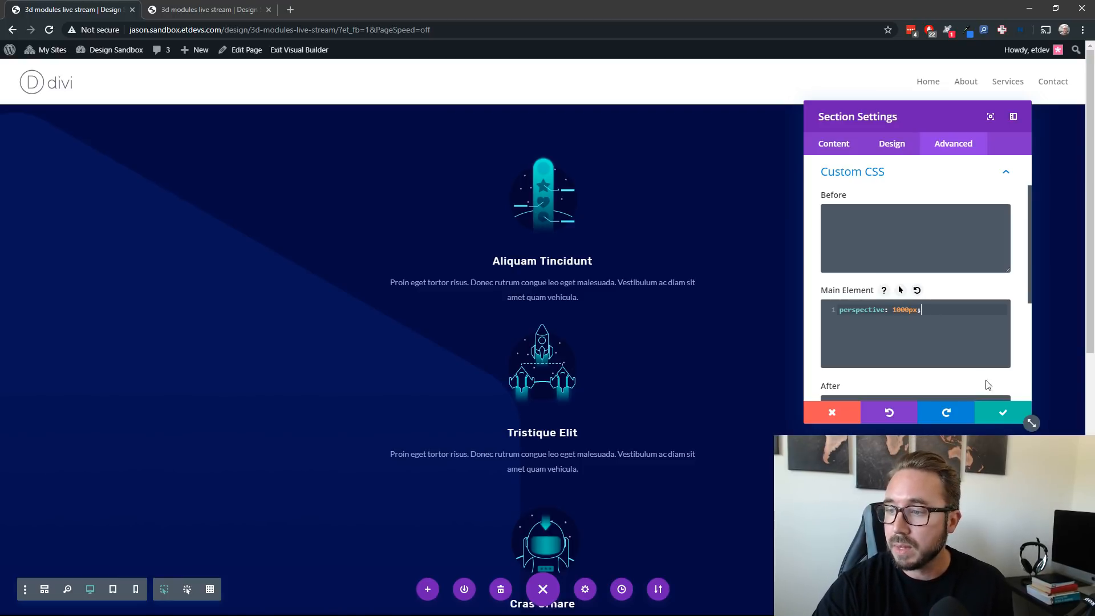
left_click(994, 412)
scroll(513, 285, "down", 2)
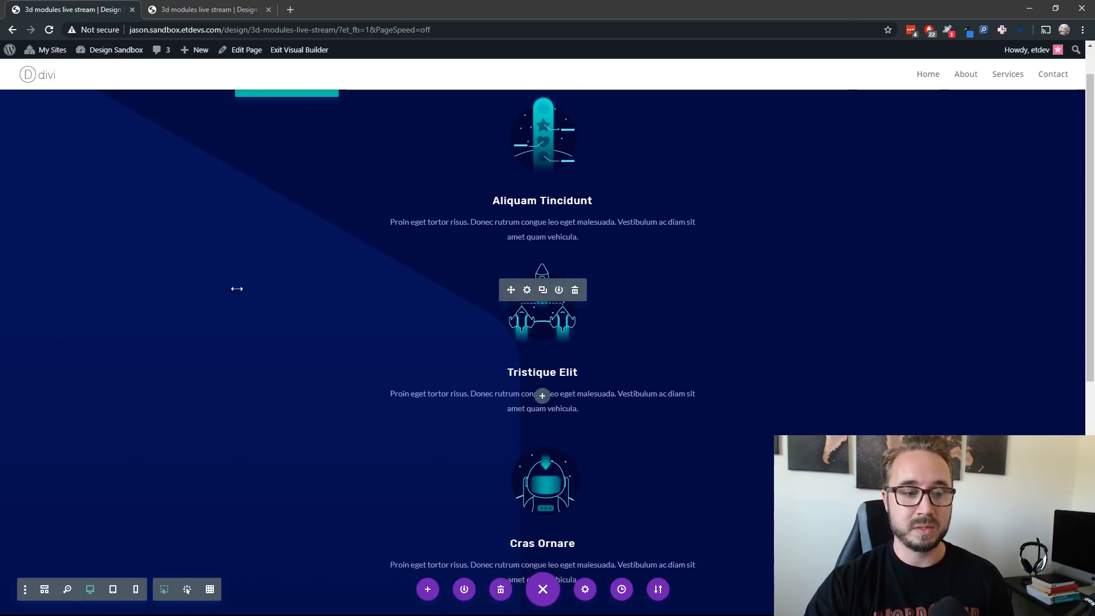
scroll(96, 208, "up", 2)
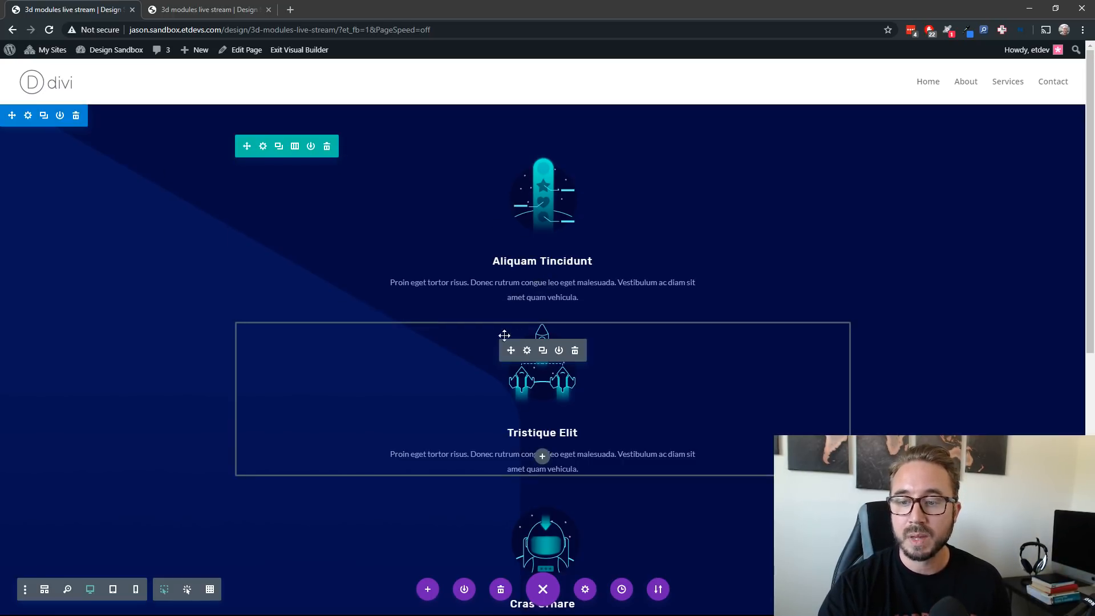
scroll(500, 216, "down", 1)
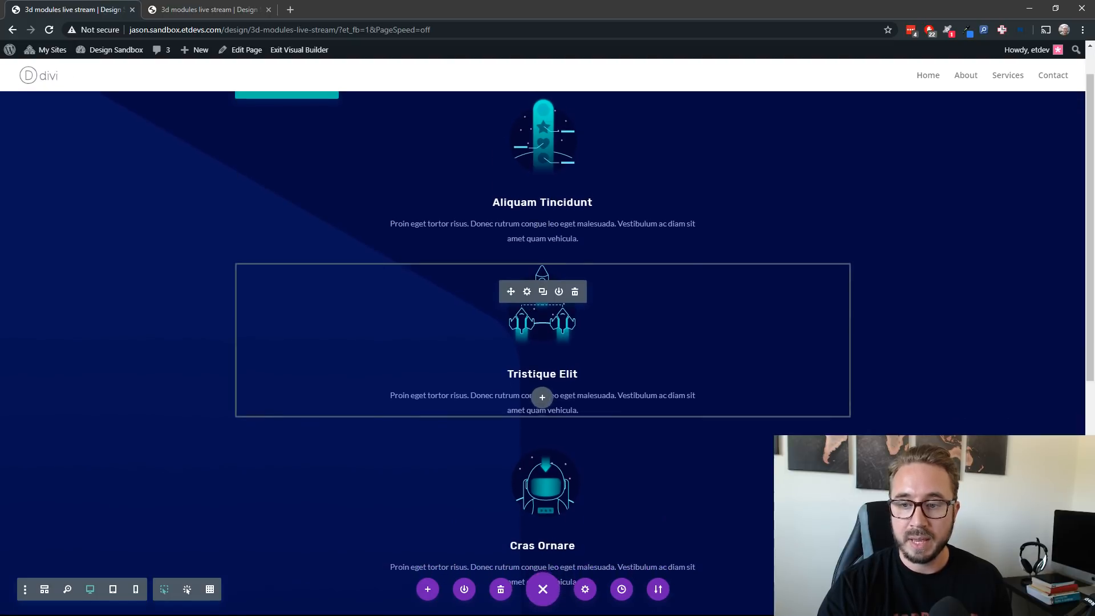
scroll(500, 217, "up", 1)
scroll(450, 175, "down", 1)
scroll(450, 176, "up", 1)
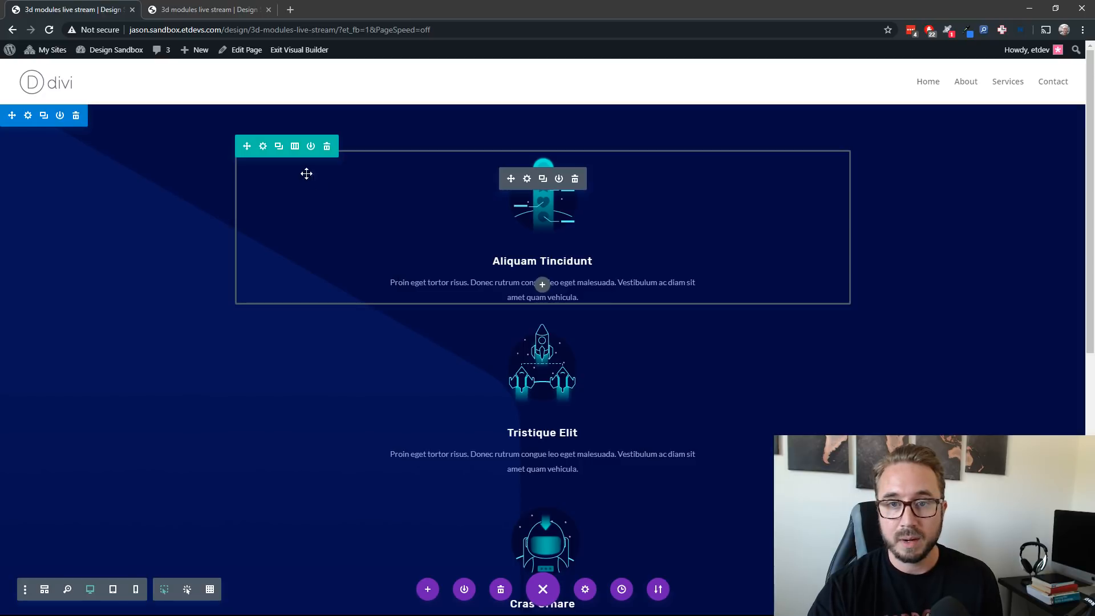
Add the custom CSS "display:flex;" to the column main element of the row holding the five blurbs
left_click(263, 147)
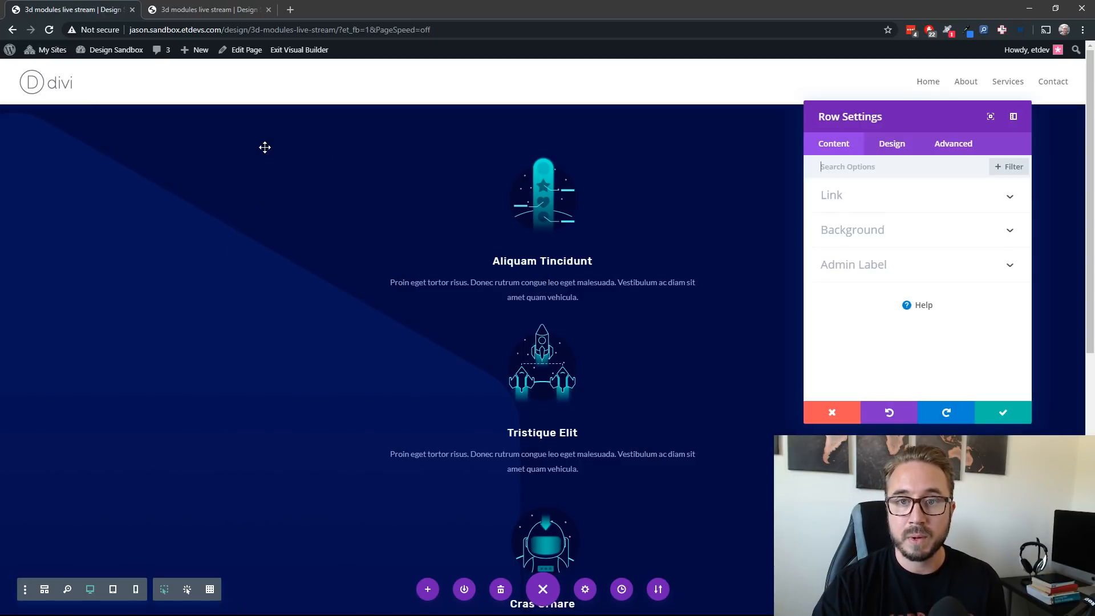
left_click(967, 146)
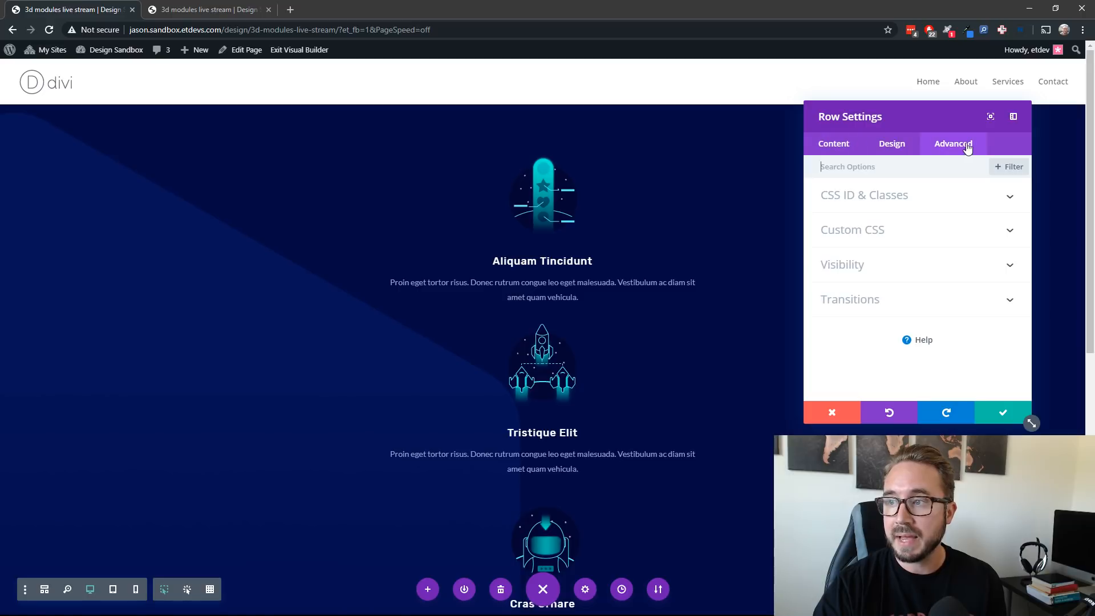
left_click(953, 227)
scroll(931, 315, "down", 3)
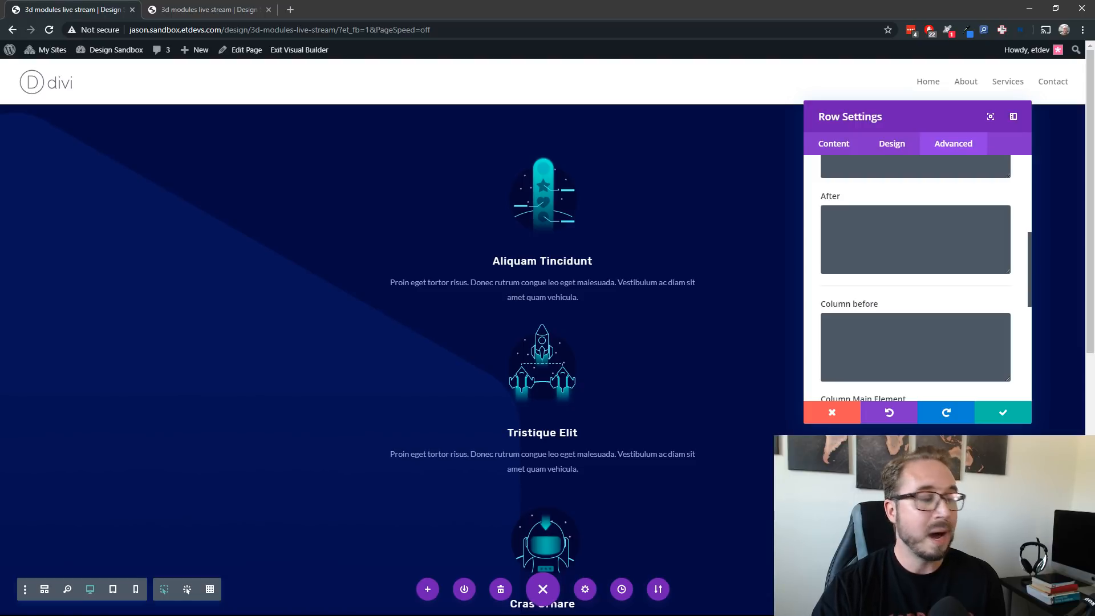
scroll(931, 289, "down", 2)
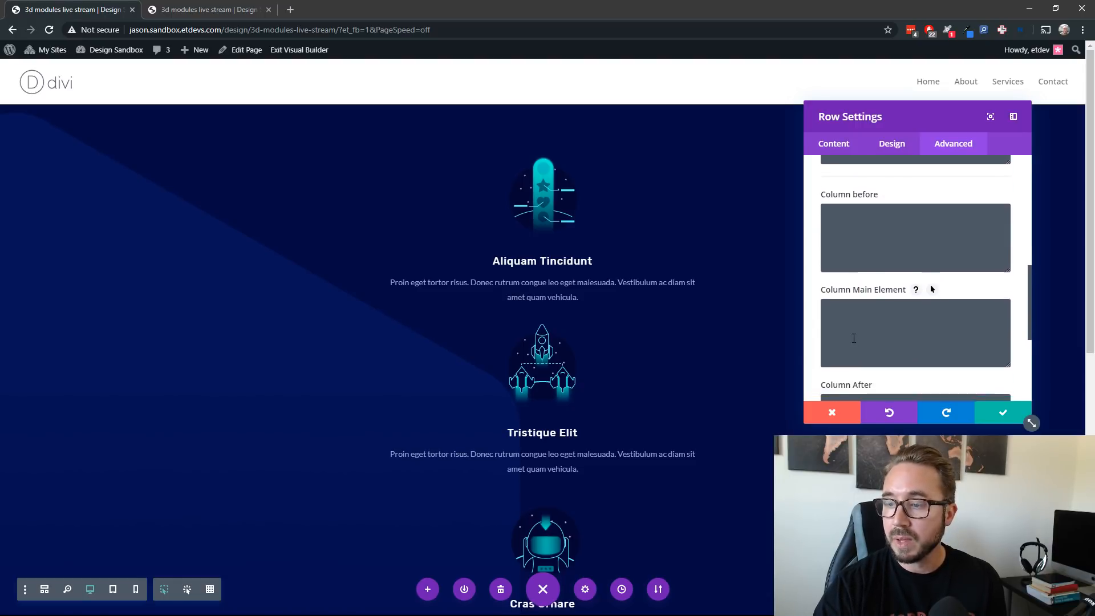
left_click(854, 338)
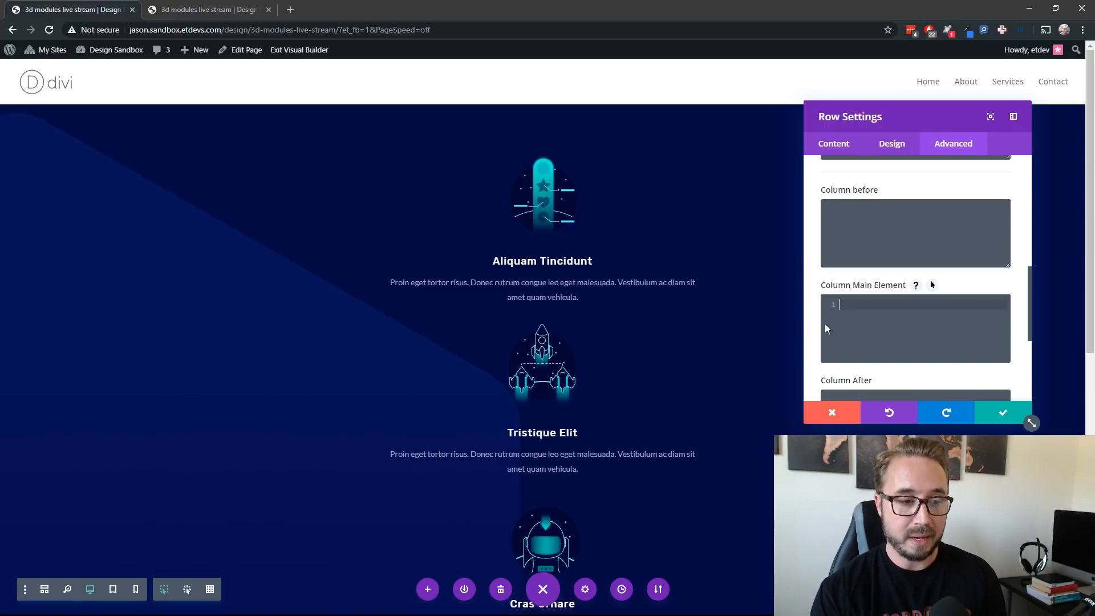
type("displ")
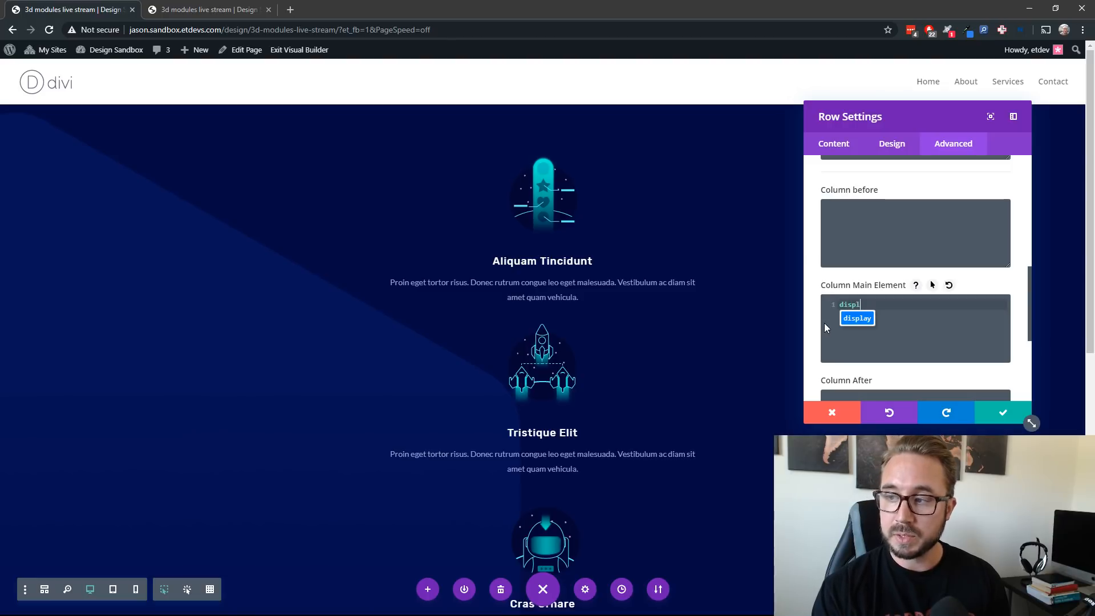
type("ay:fle")
type("x;")
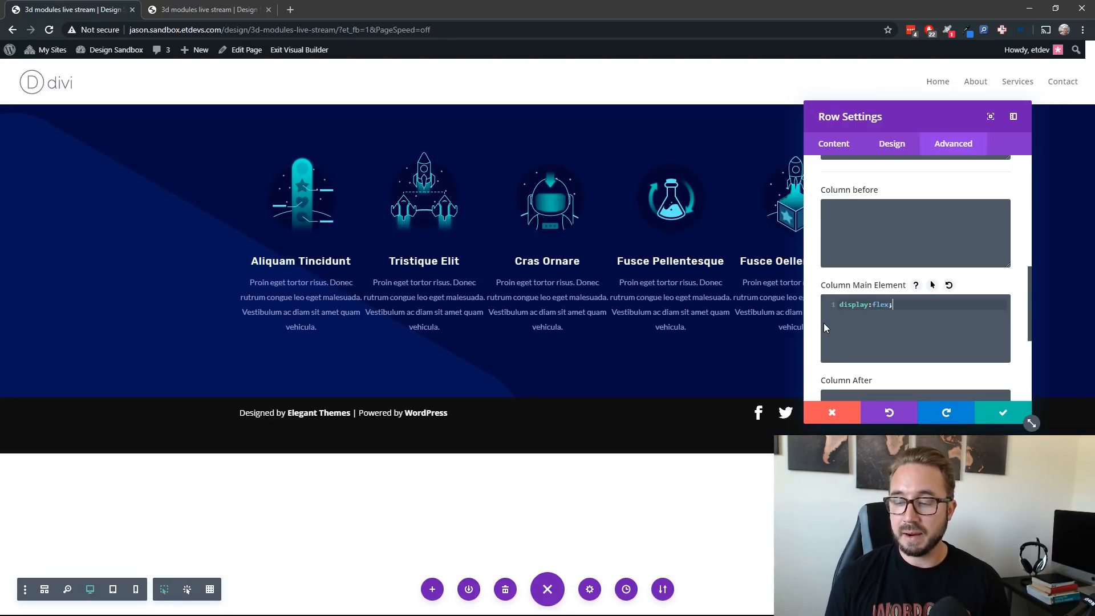
Add "justify-content: center;" as a second line in the row's column main element CSS
key("Return")
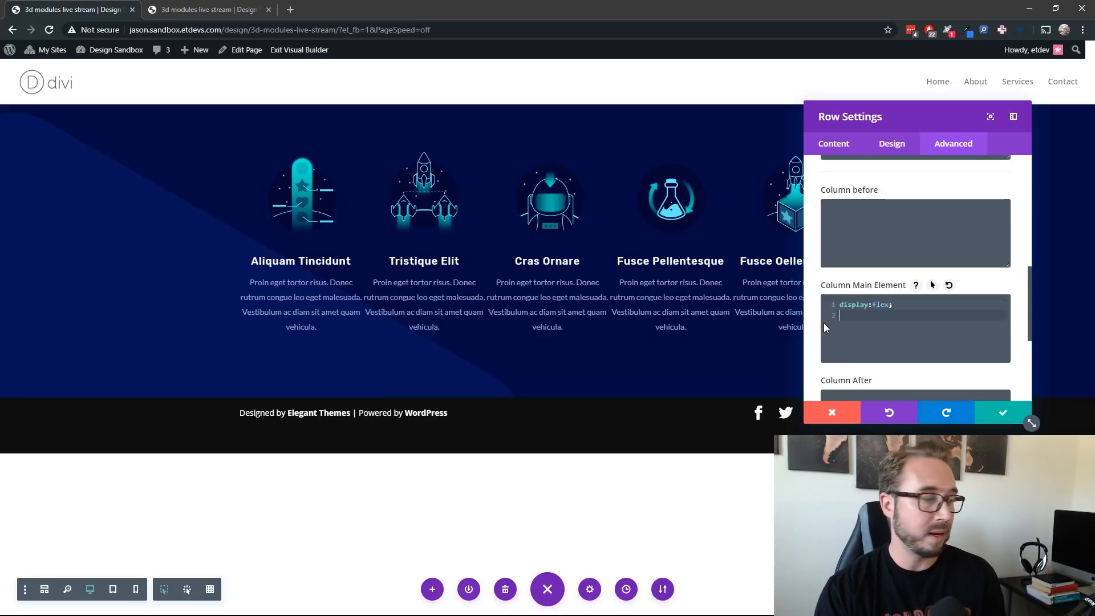
type("jsuti")
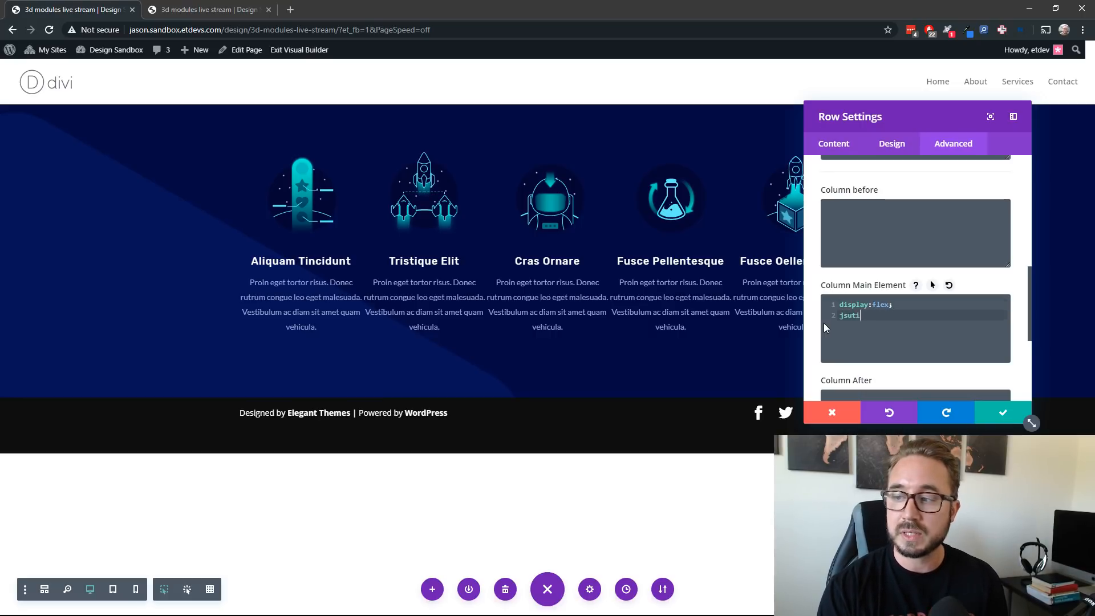
key("BackSpace")
type("us")
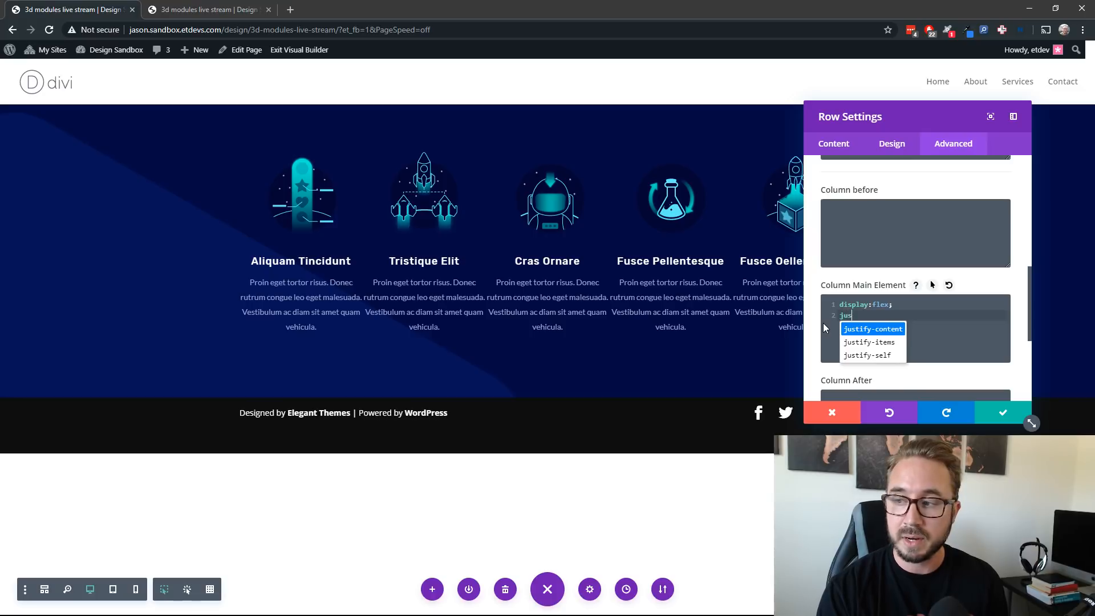
type("tify")
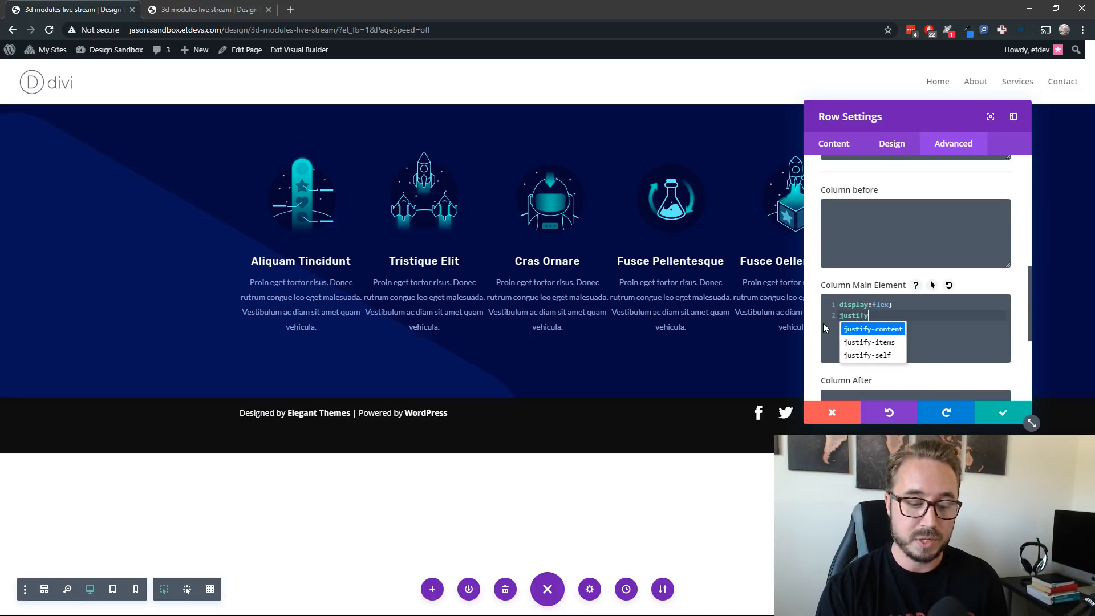
type("-contetn")
key("BackSpace")
key("BackSpace")
type("nt")
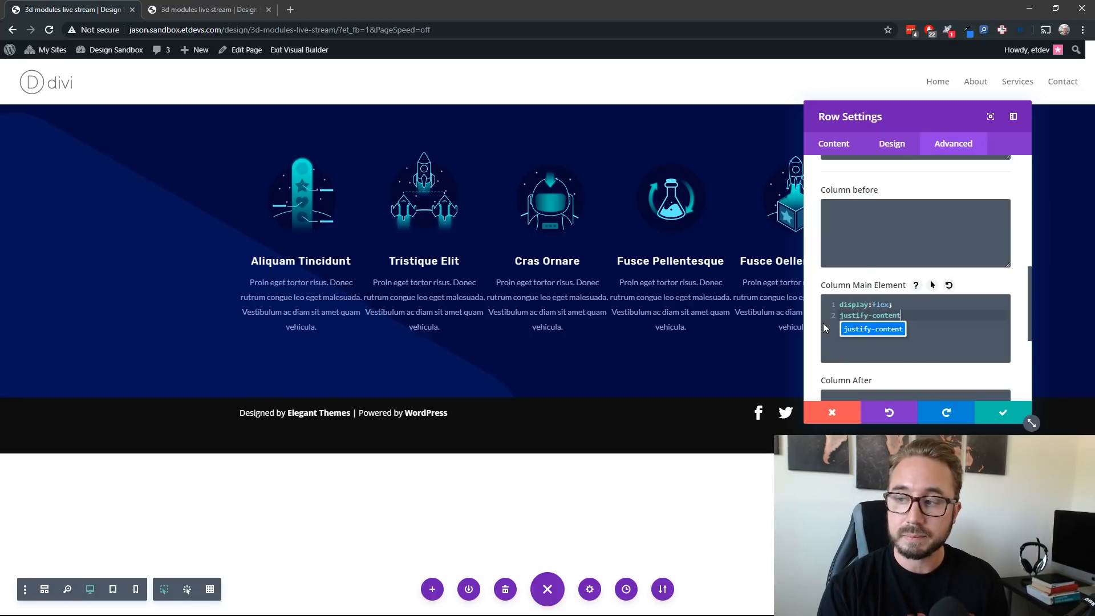
type(": center;")
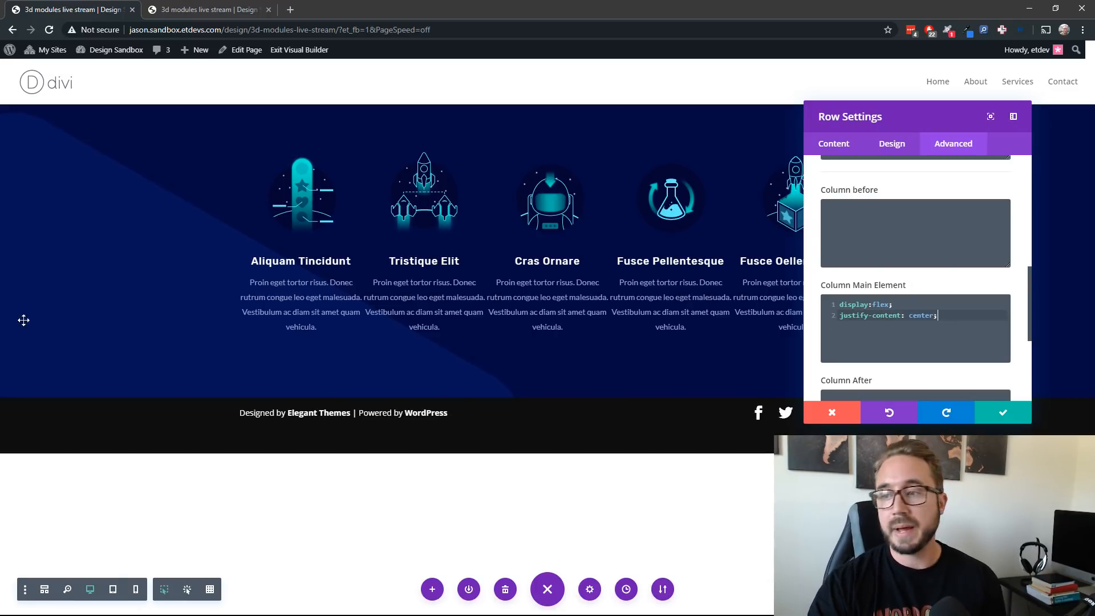
Make the row's width responsive, set it to 100% for tablet, and check the phone layout
scroll(915, 223, "up", 10)
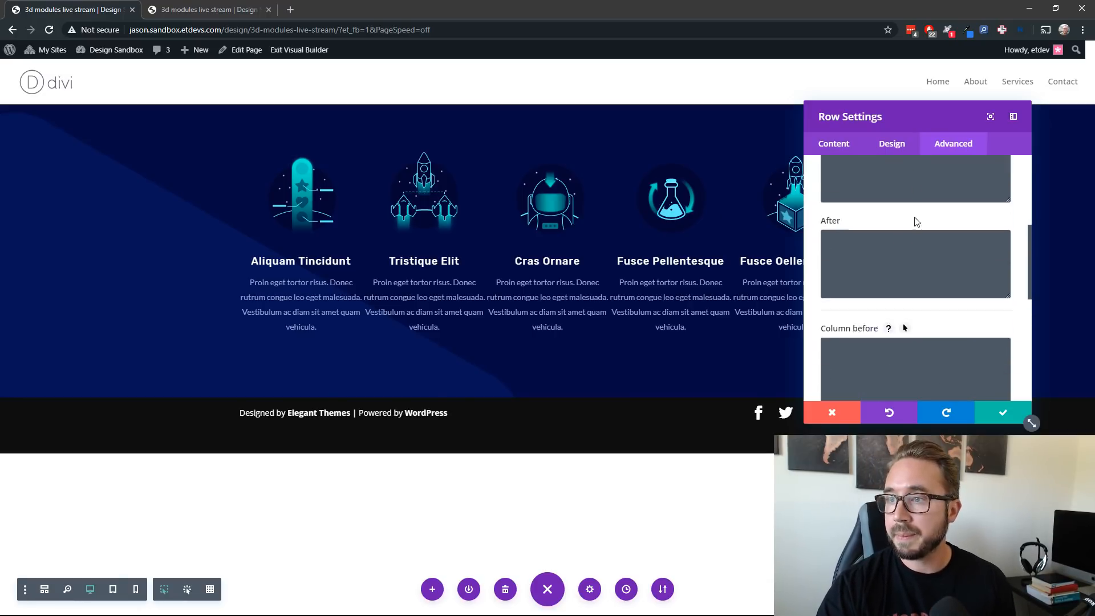
left_click(890, 143)
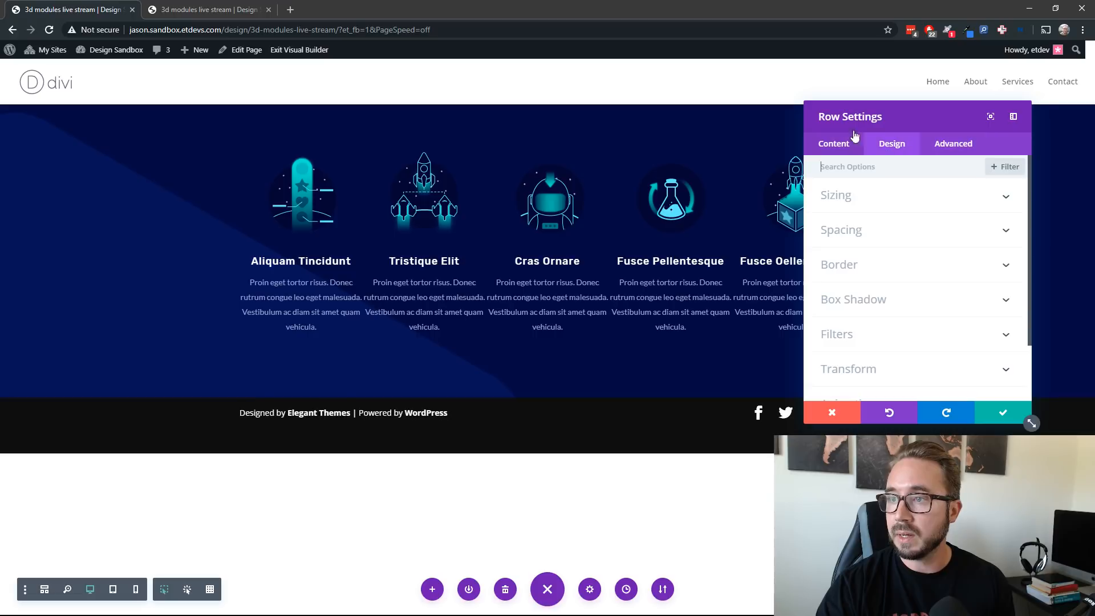
left_click(904, 195)
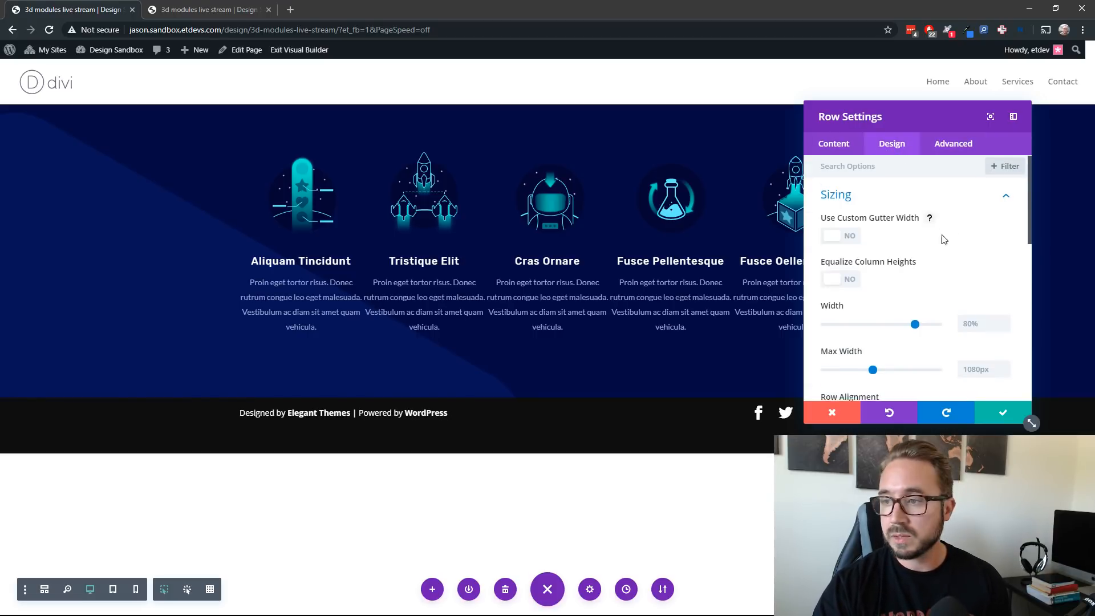
scroll(928, 217, "down", 1)
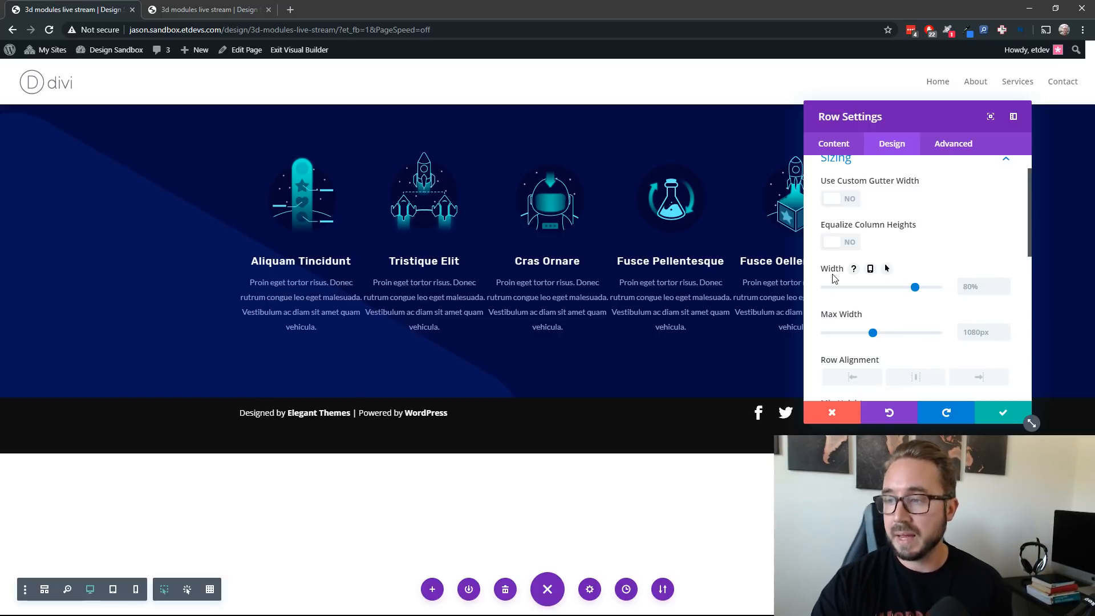
left_click(869, 268)
left_click(912, 296)
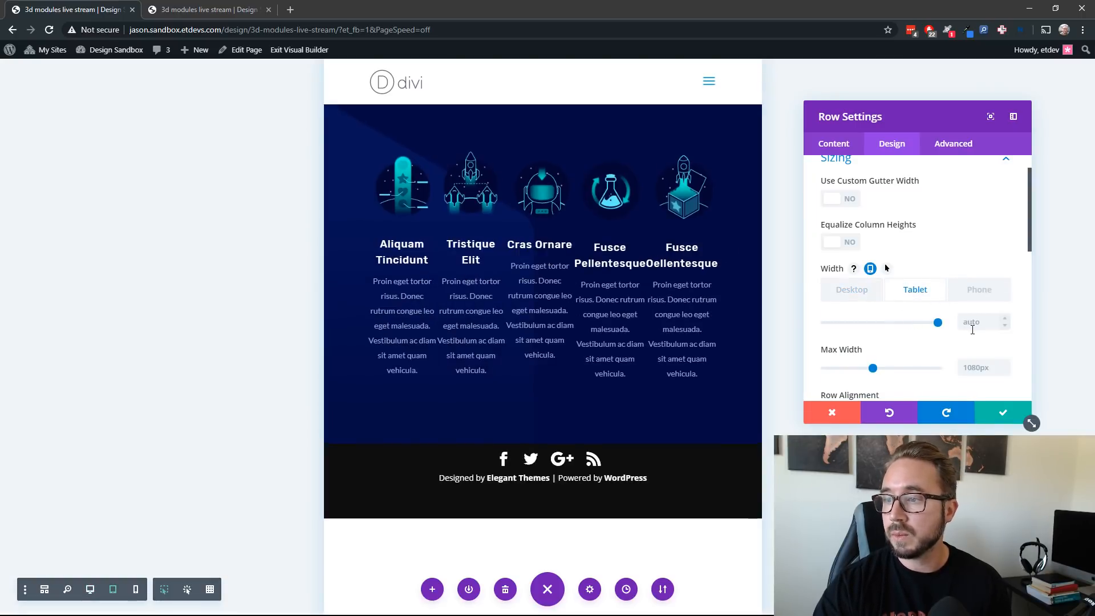
left_click(972, 327)
type("100")
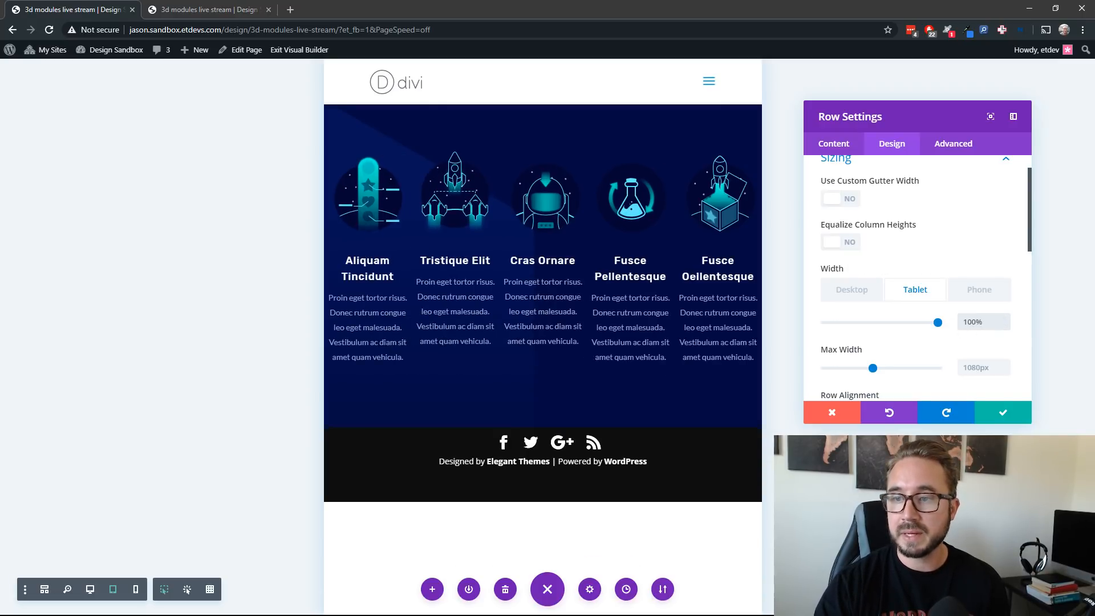
left_click(979, 302)
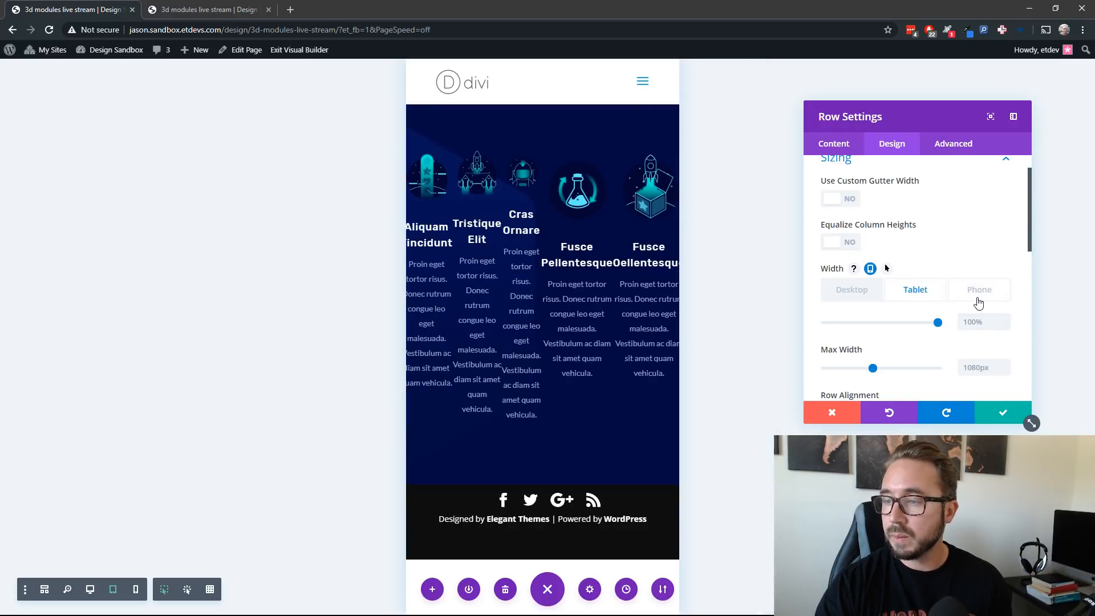
left_click(936, 295)
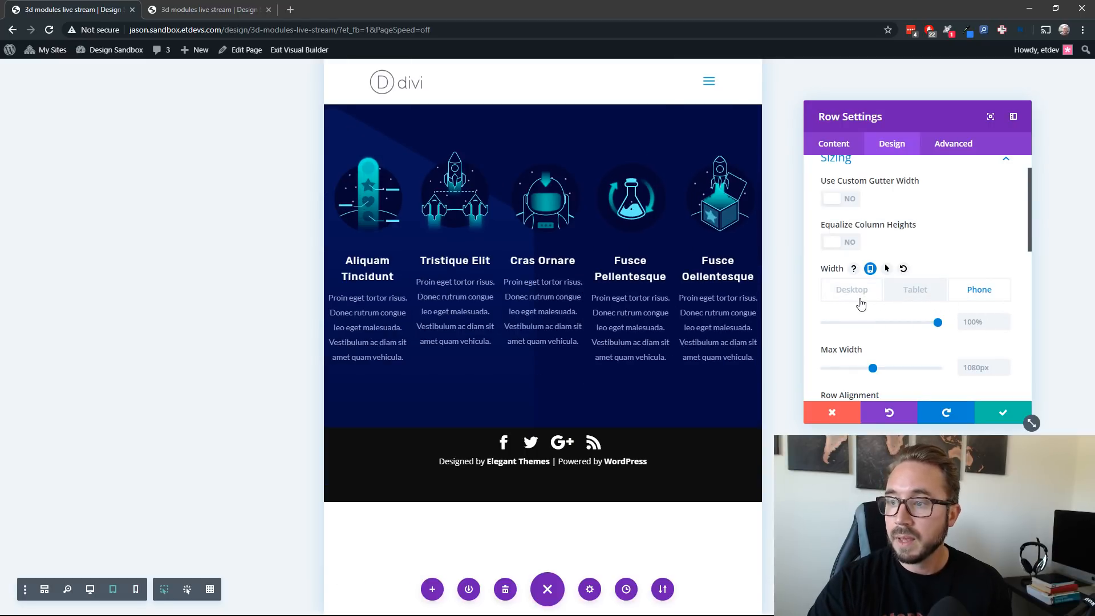
Enable a custom gutter width for the row and set it to 1
scroll(909, 295, "up", 1)
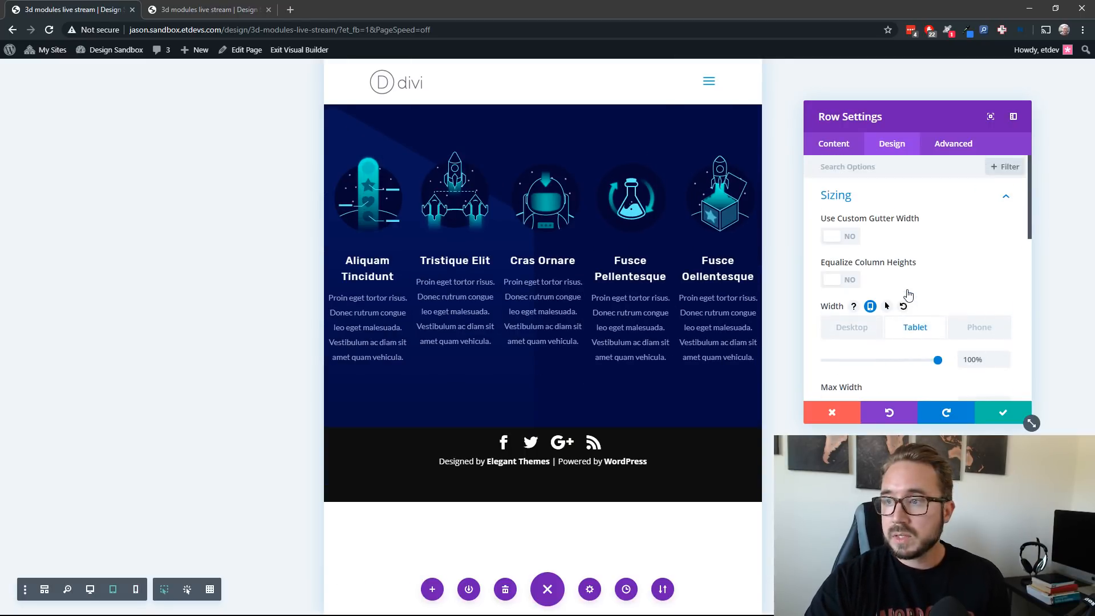
left_click(849, 237)
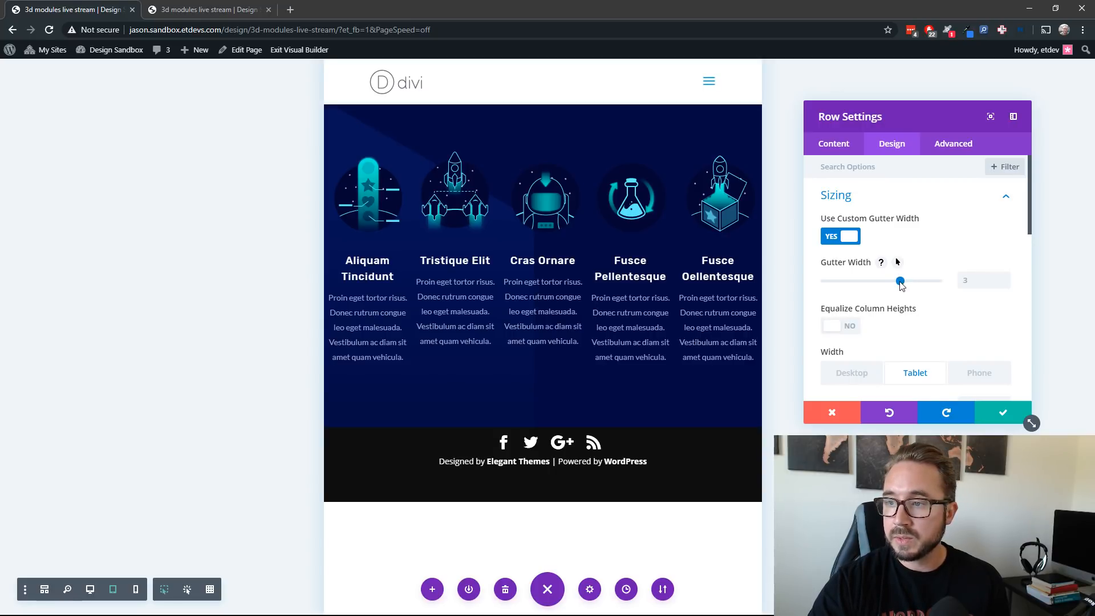
left_click_drag(899, 282, 825, 282)
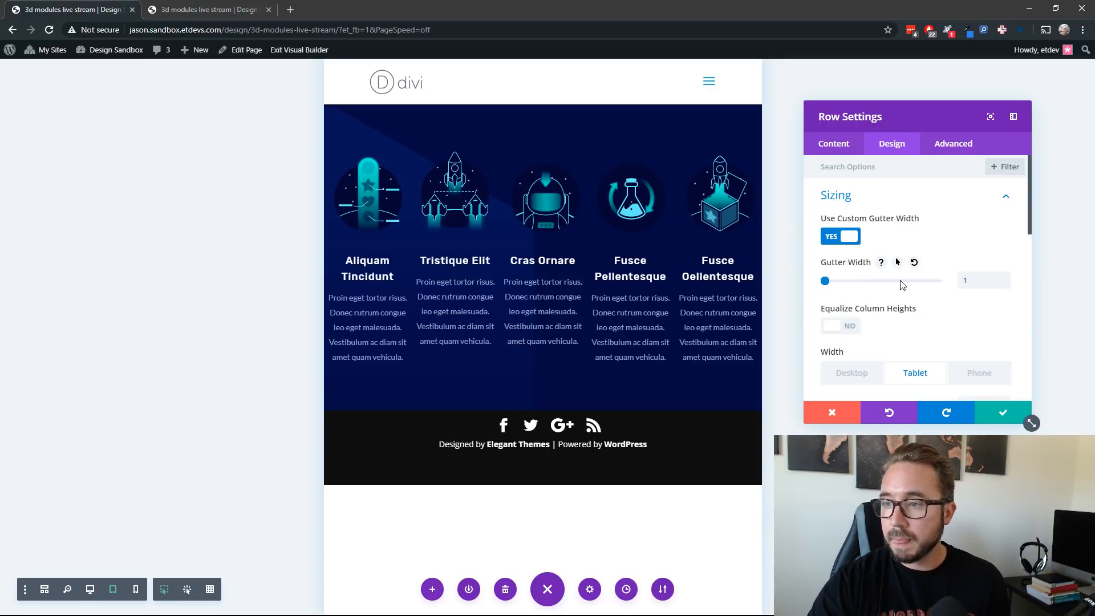
scroll(951, 325, "down", 1)
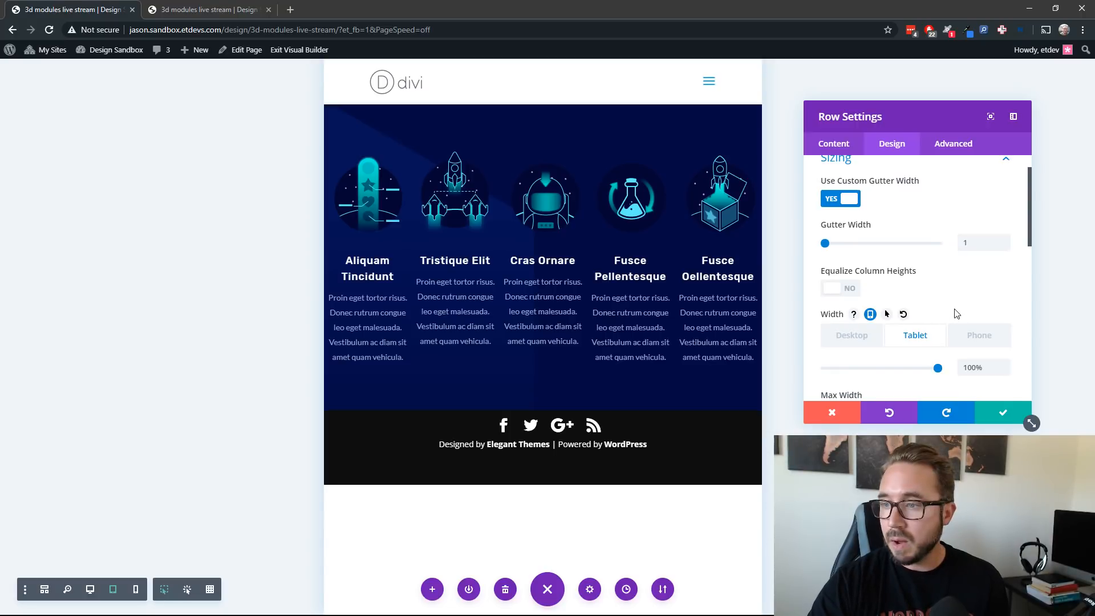
scroll(956, 314, "down", 6)
scroll(956, 313, "up", 5)
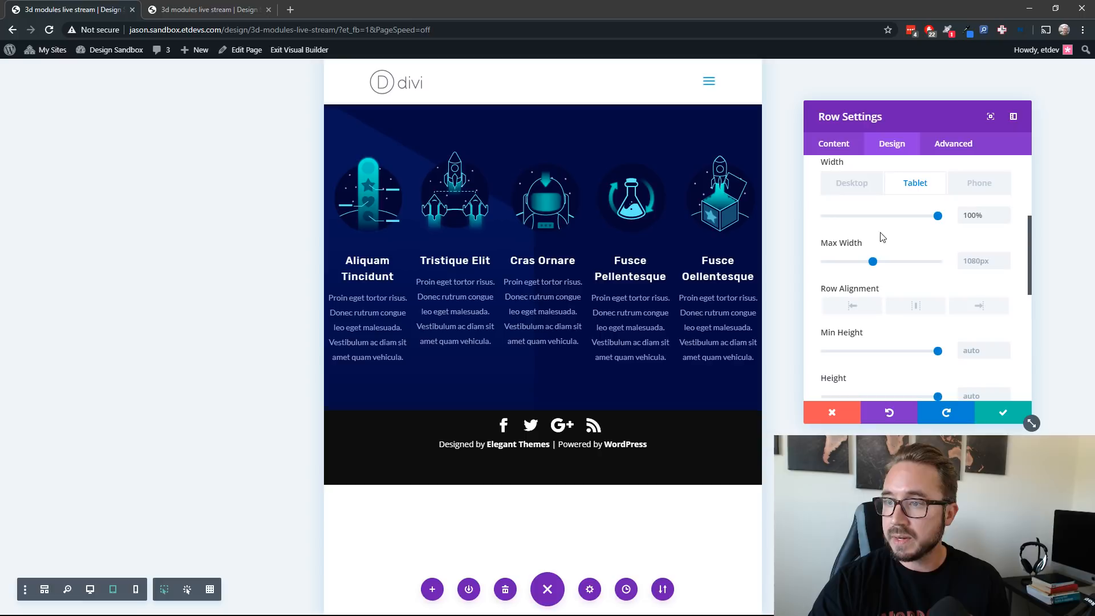
Rotate the row 45deg around its vertical axis with a Transform in the desktop layout and save the row settings
left_click(853, 183)
scroll(922, 340, "down", 5)
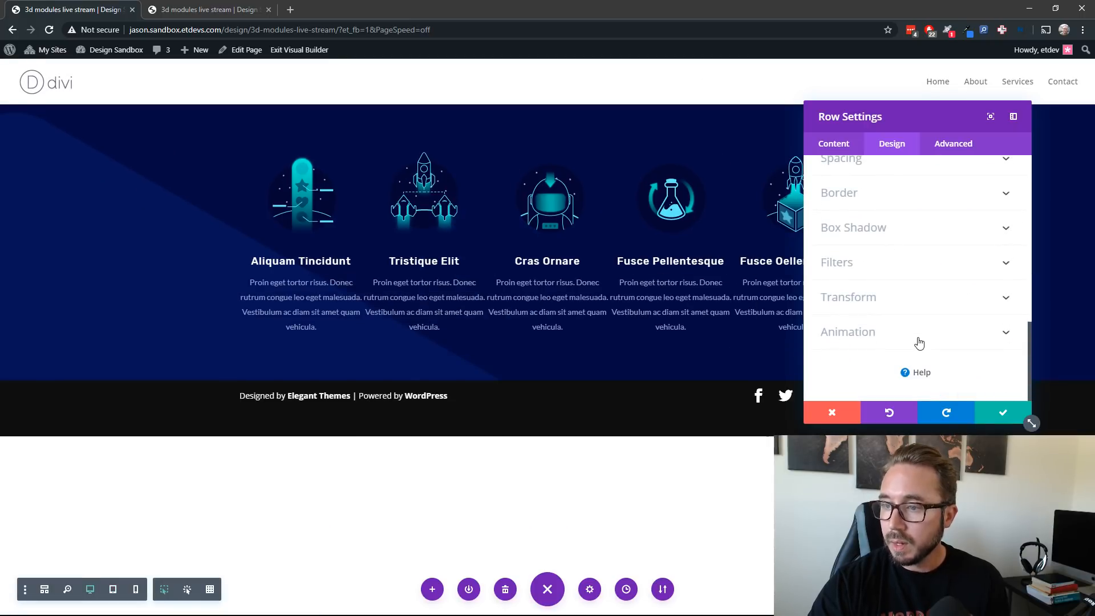
left_click(898, 304)
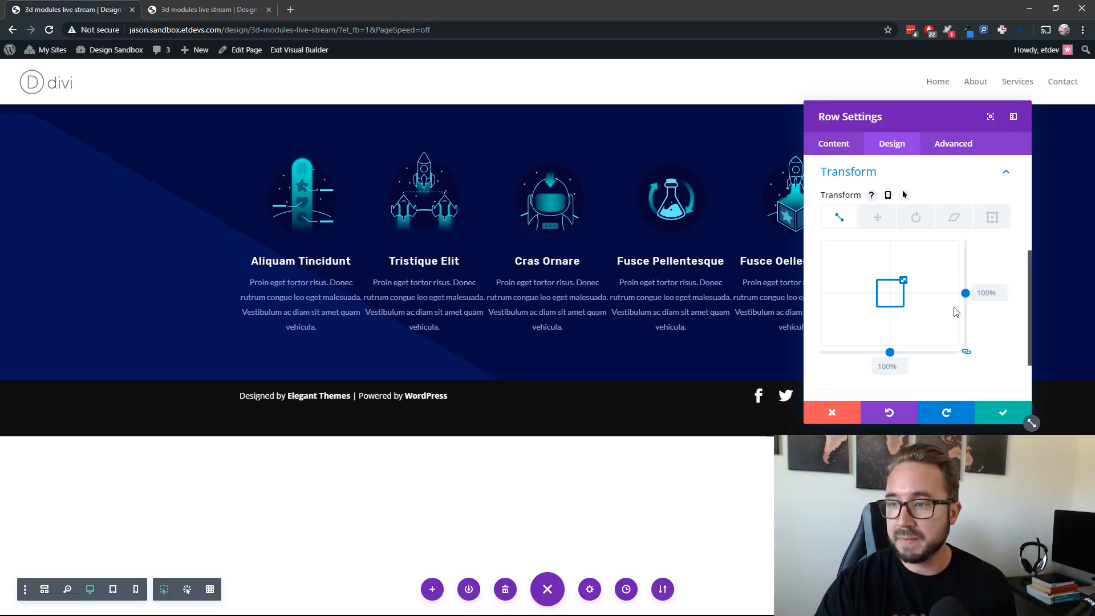
left_click(914, 225)
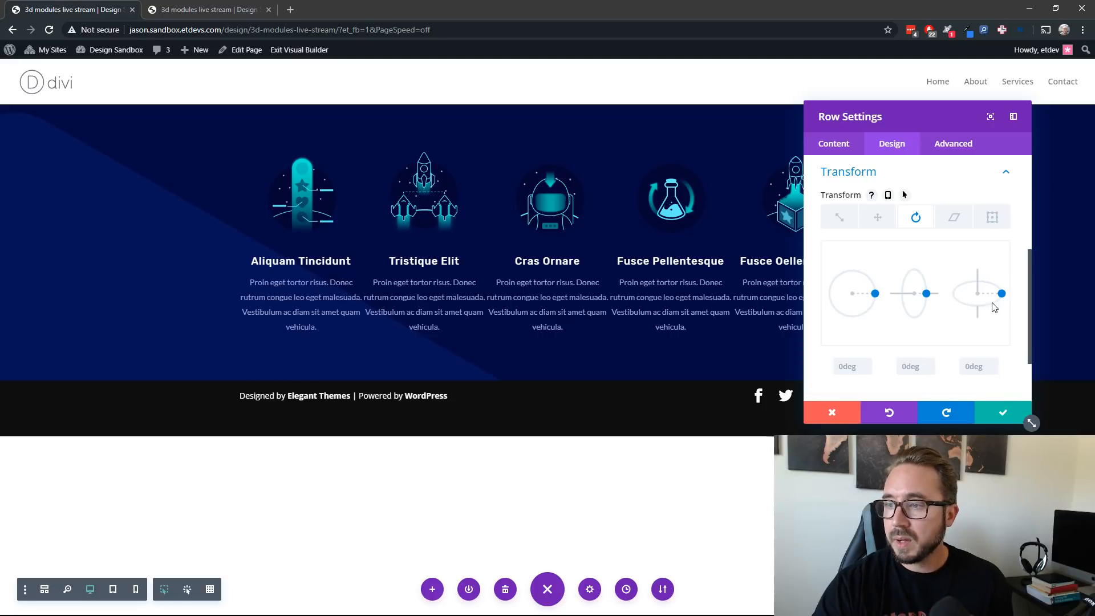
left_click(971, 366)
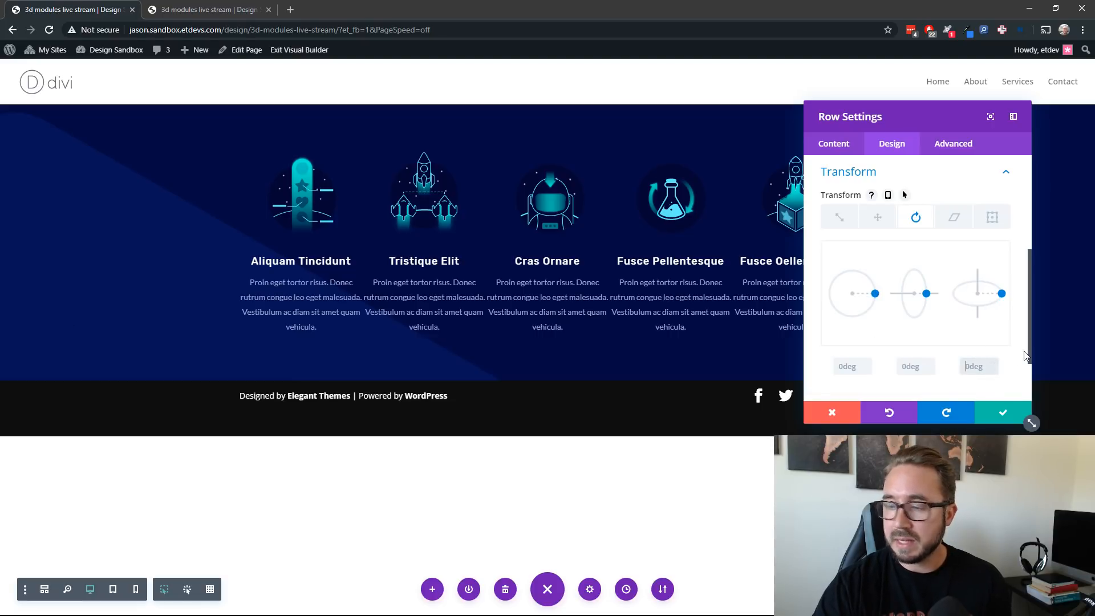
type("45deg")
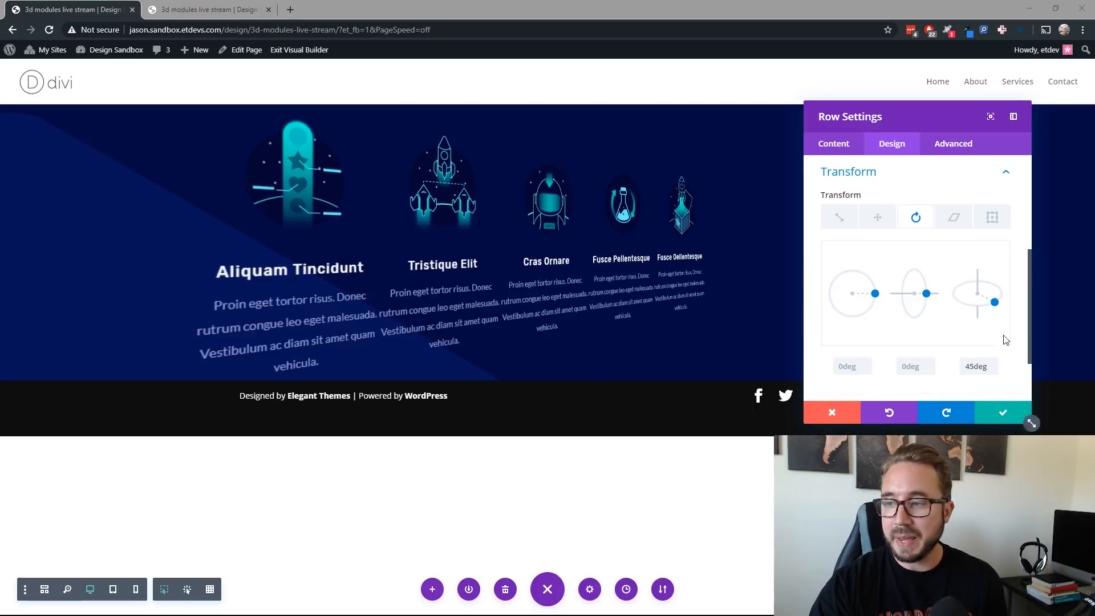
left_click(994, 415)
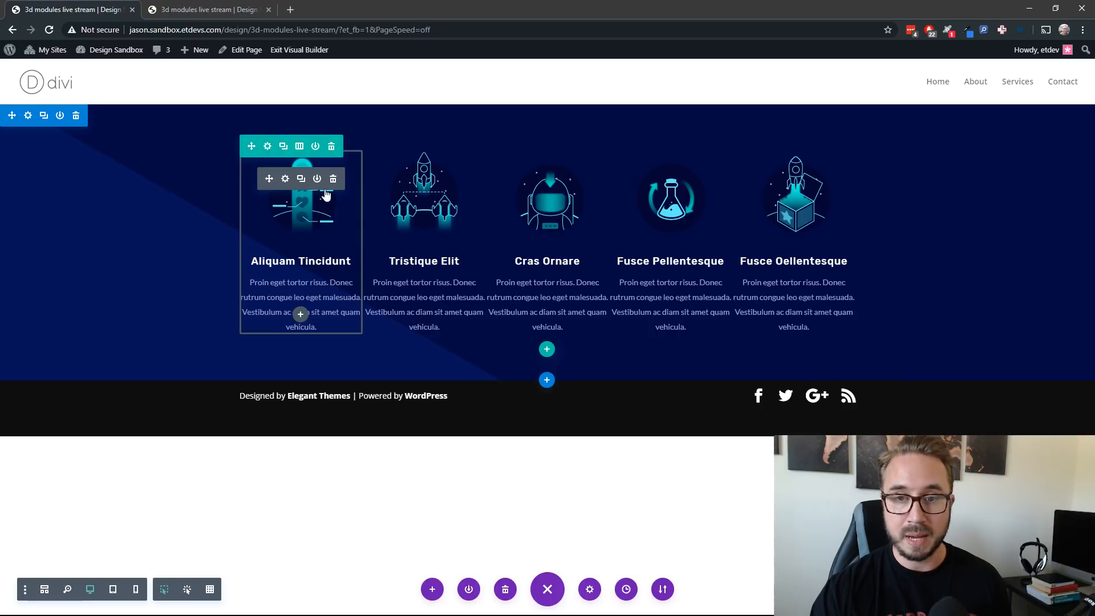
Select all five blurbs together and set their right custom margin to 2vw in the shared element settings
left_click(300, 207, "ctrl")
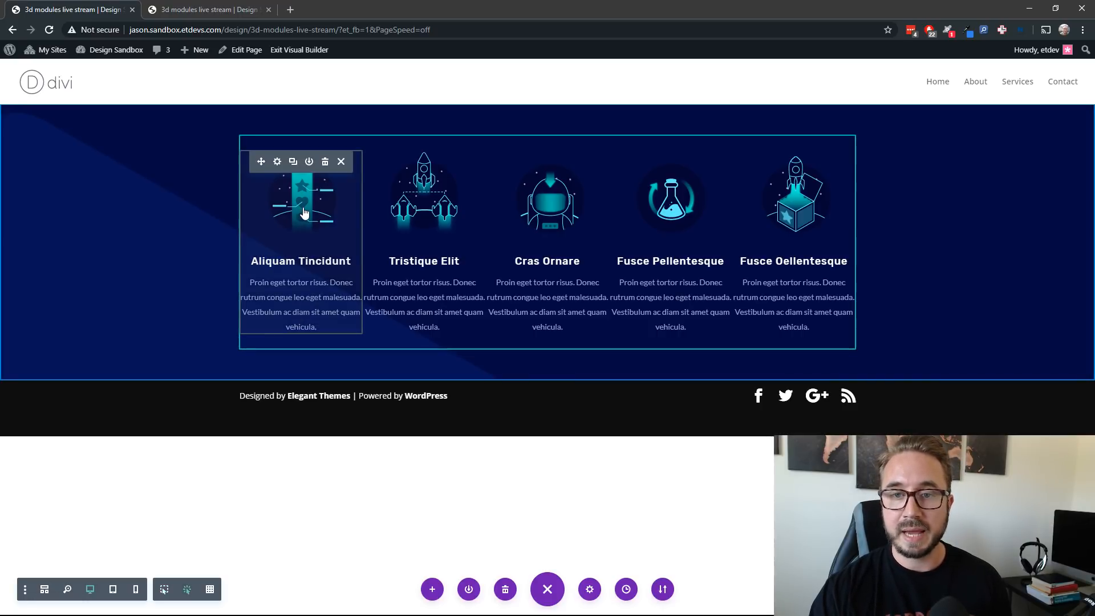
left_click(793, 220, "shift")
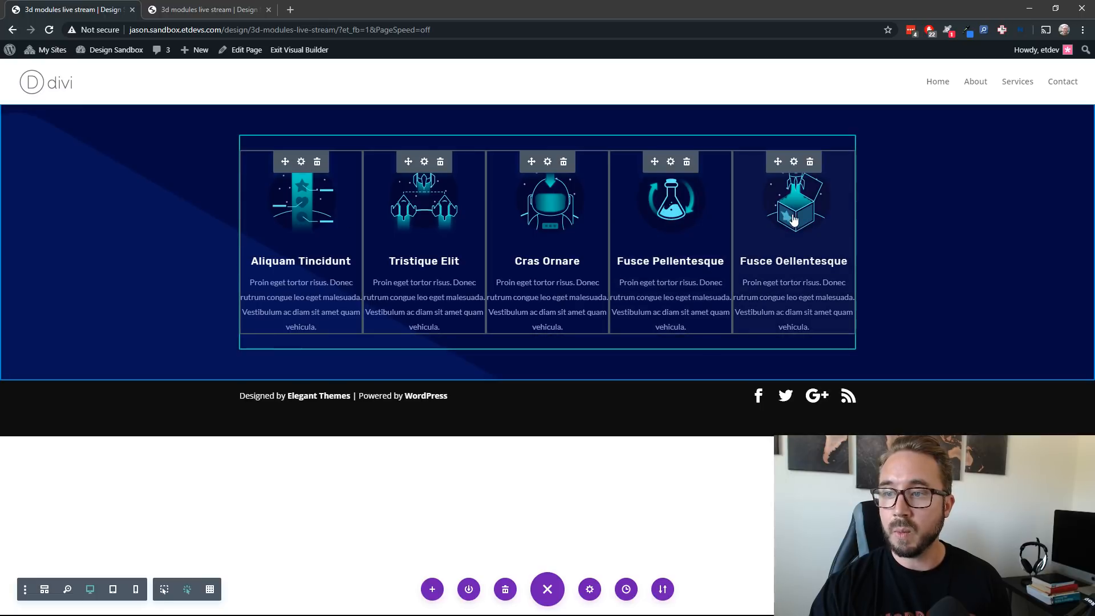
left_click(301, 163)
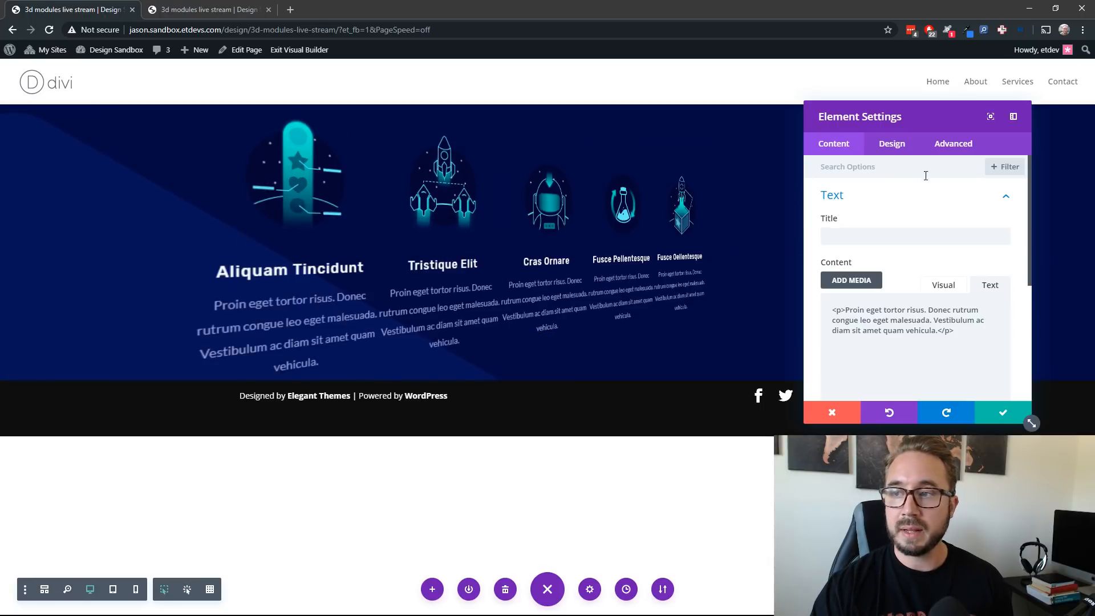
left_click(894, 154)
scroll(924, 228, "down", 2)
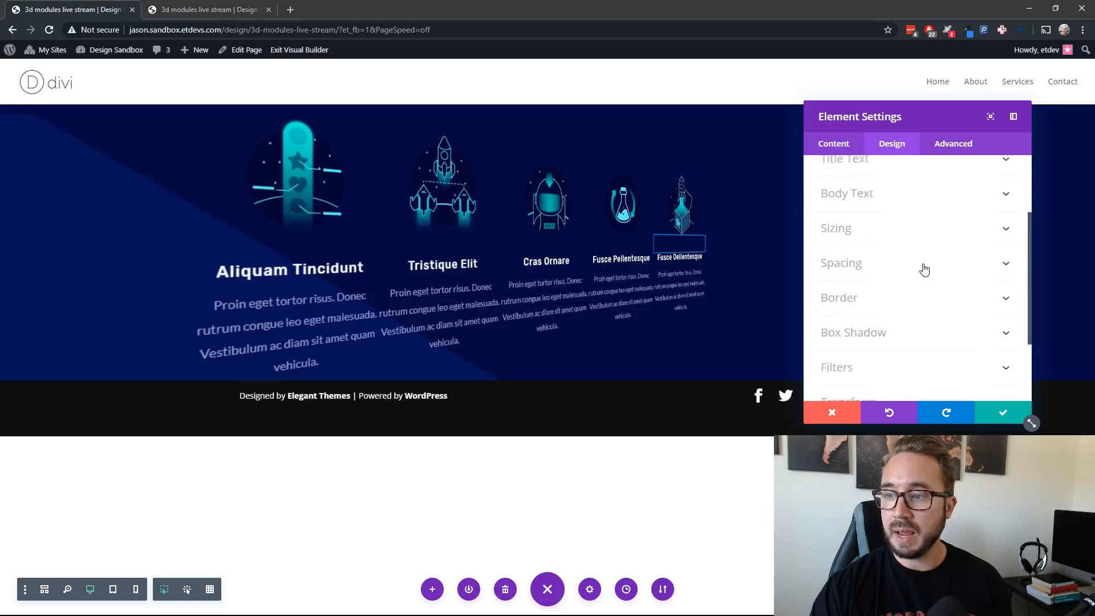
left_click(912, 266)
left_click(986, 213)
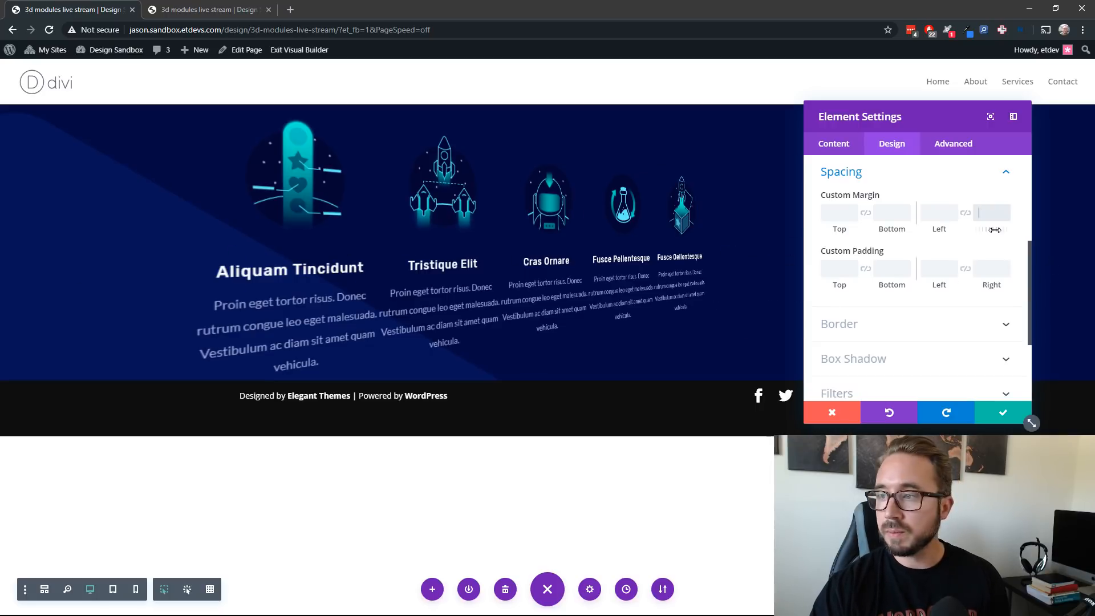
type("2vw")
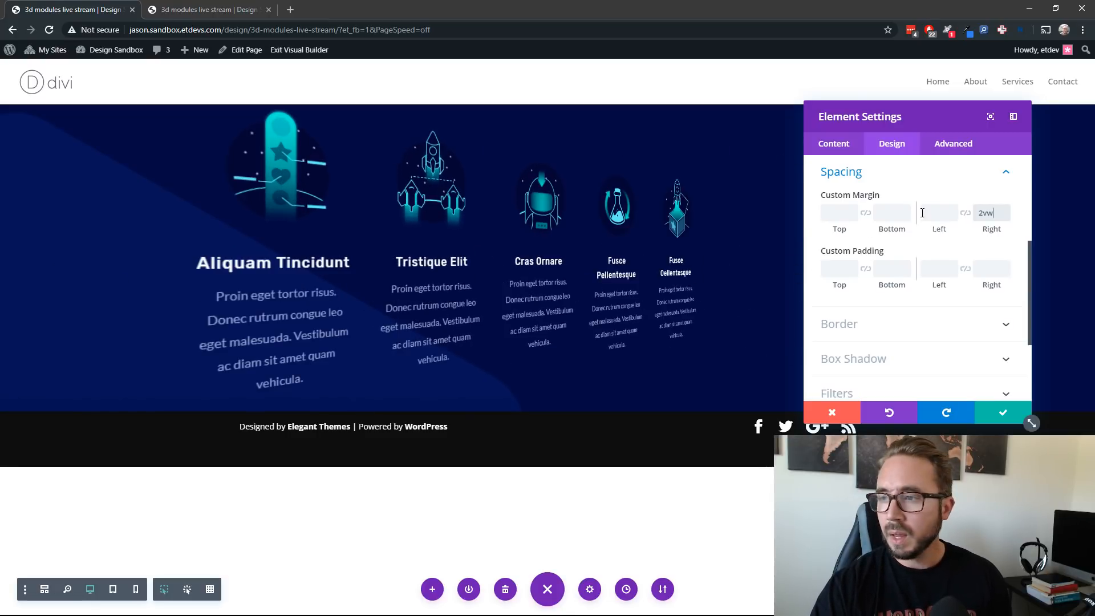
Make the blurbs' custom margin responsive with a 0vw right margin on tablet, and check the phone and desktop layouts
left_click(890, 195)
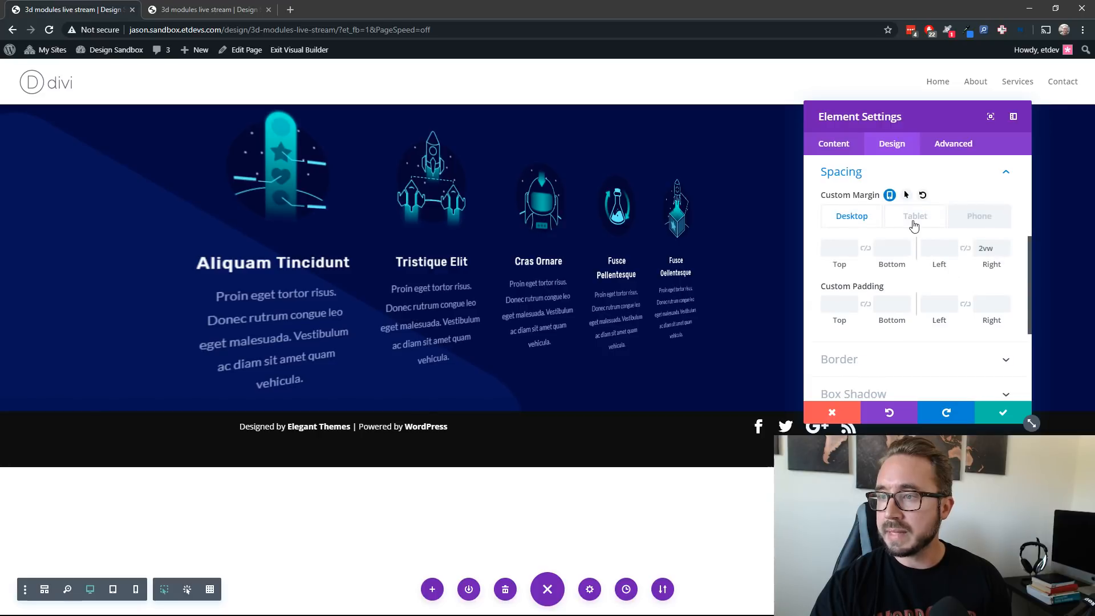
left_click(914, 218)
left_click(978, 248)
type("0")
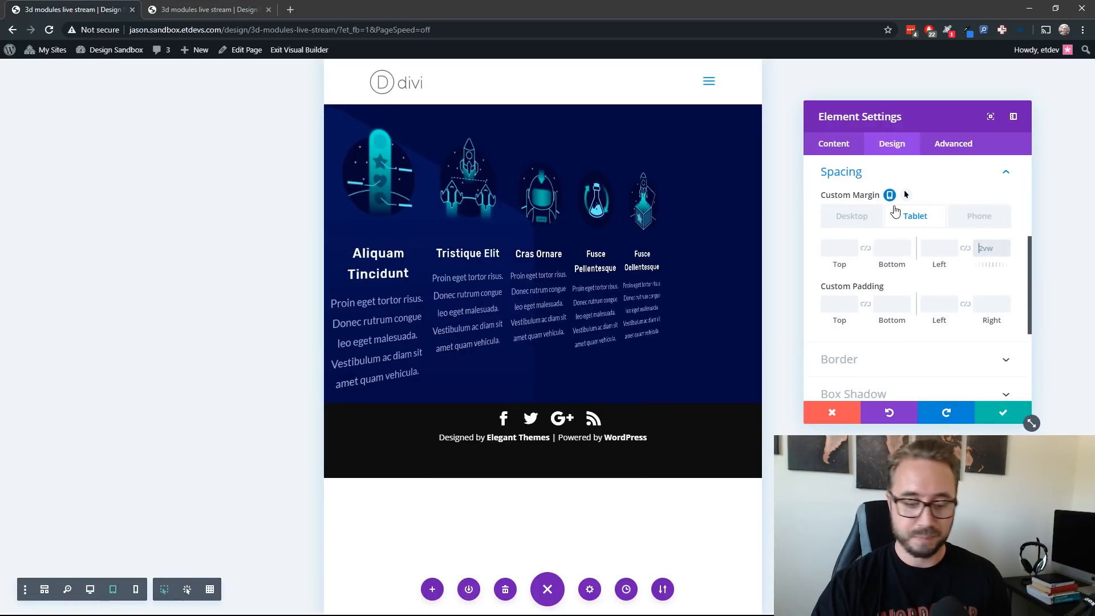
type("vw")
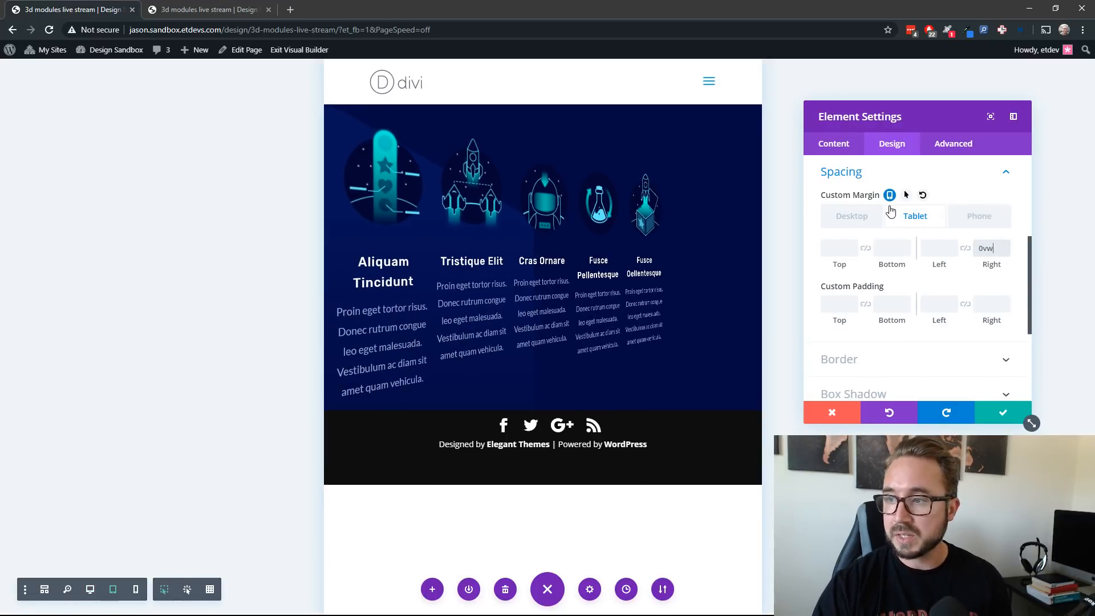
left_click(977, 217)
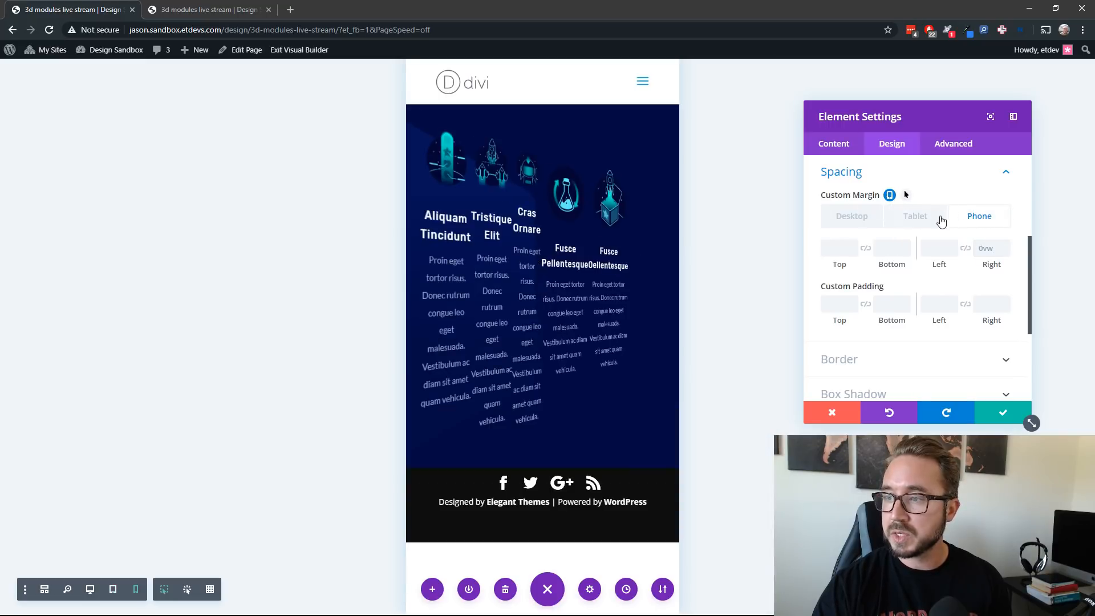
left_click(941, 221)
left_click(855, 222)
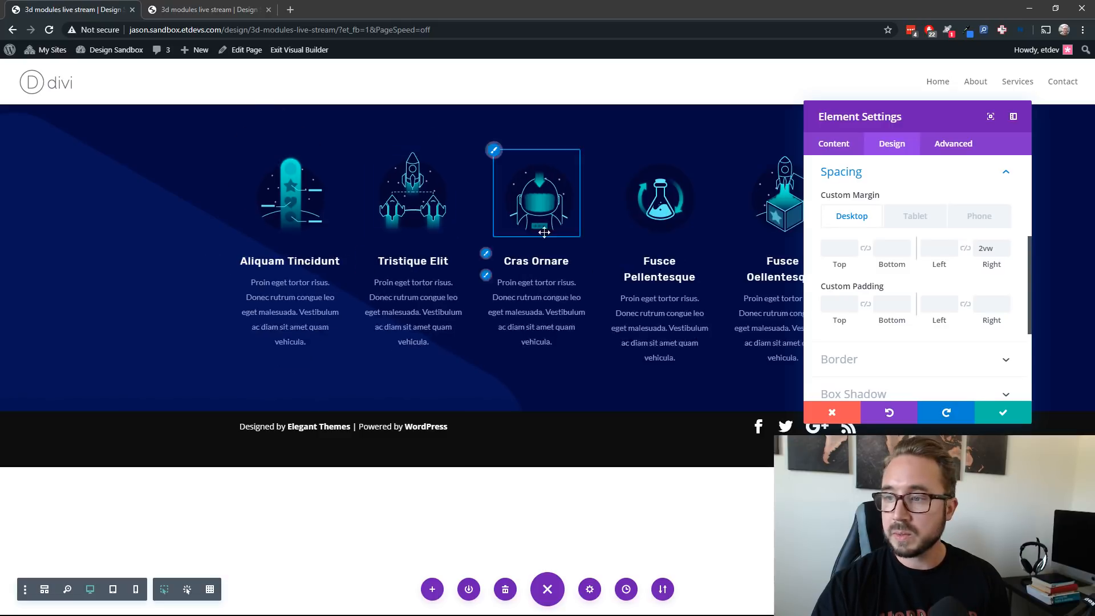
Set the blurbs' custom padding to a linked 2% for top and bottom and a linked 3% for left and right
left_click(833, 296)
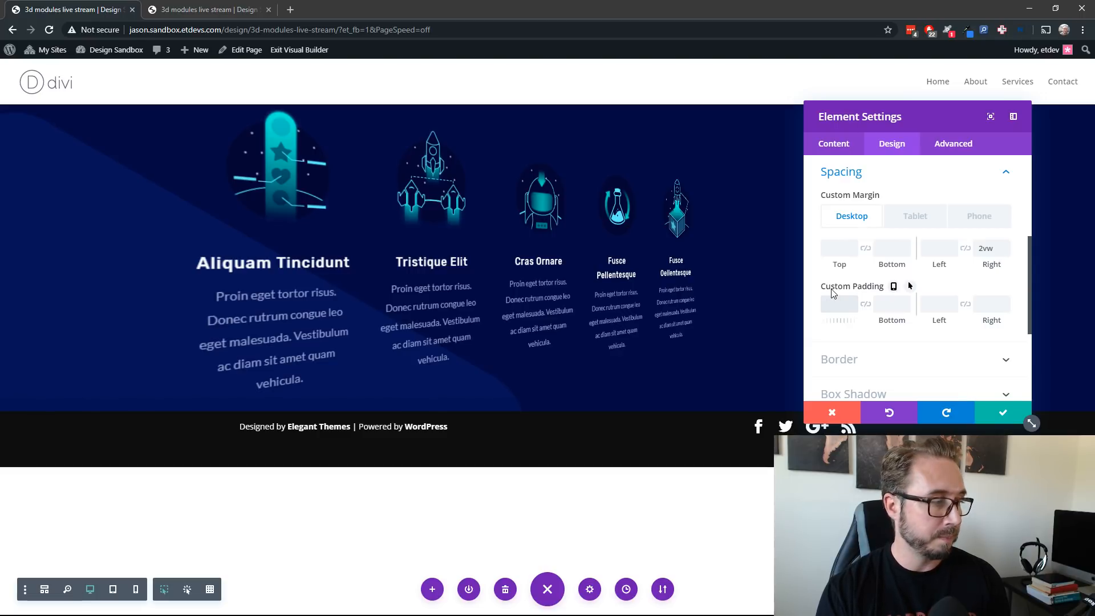
type("2")
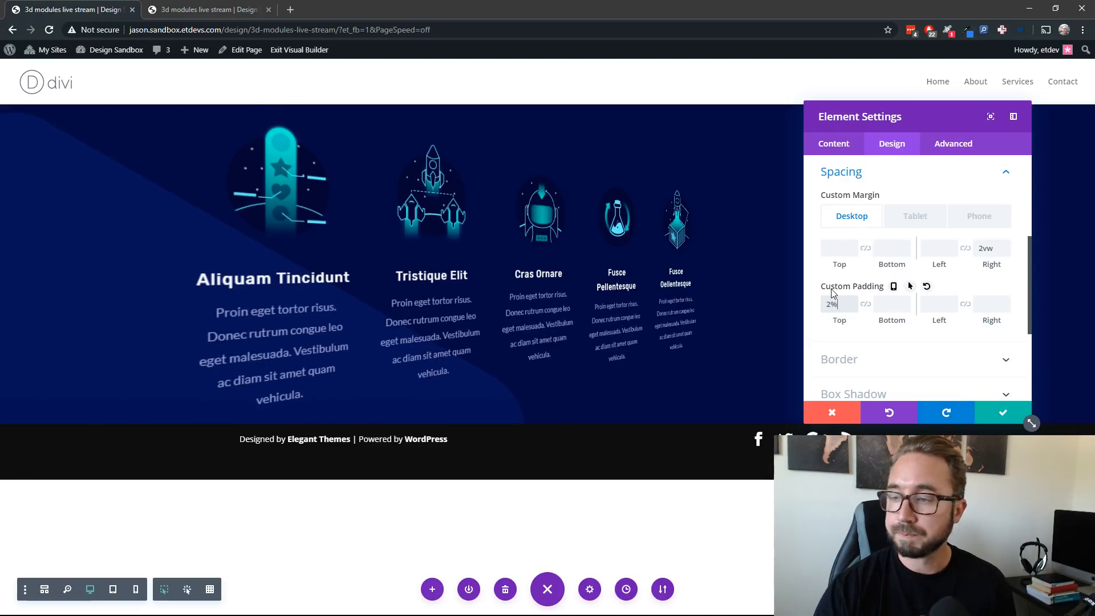
left_click(865, 304)
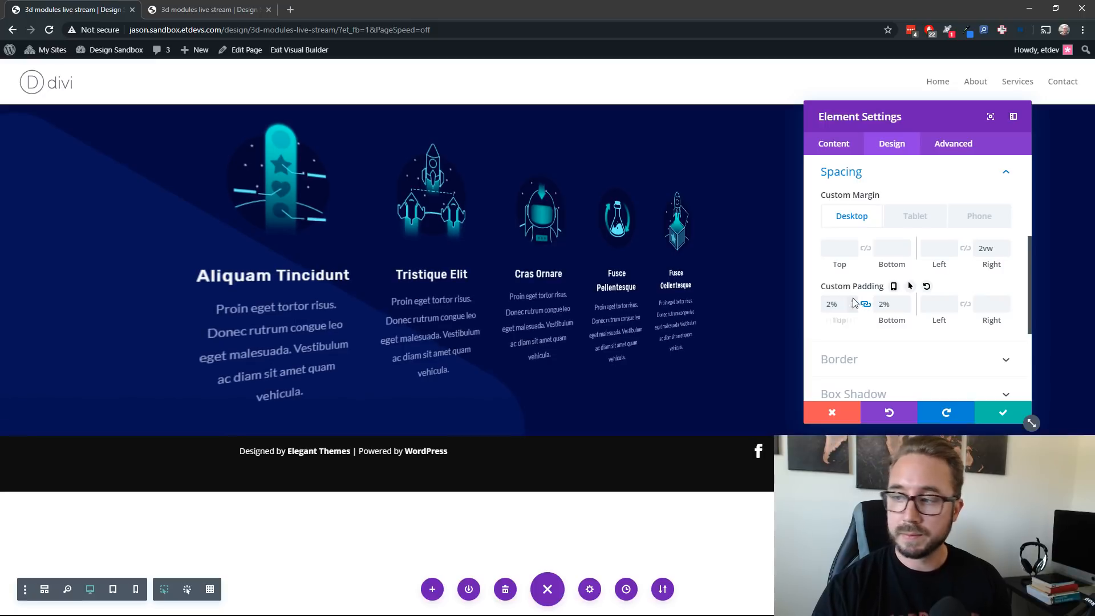
left_click(928, 305)
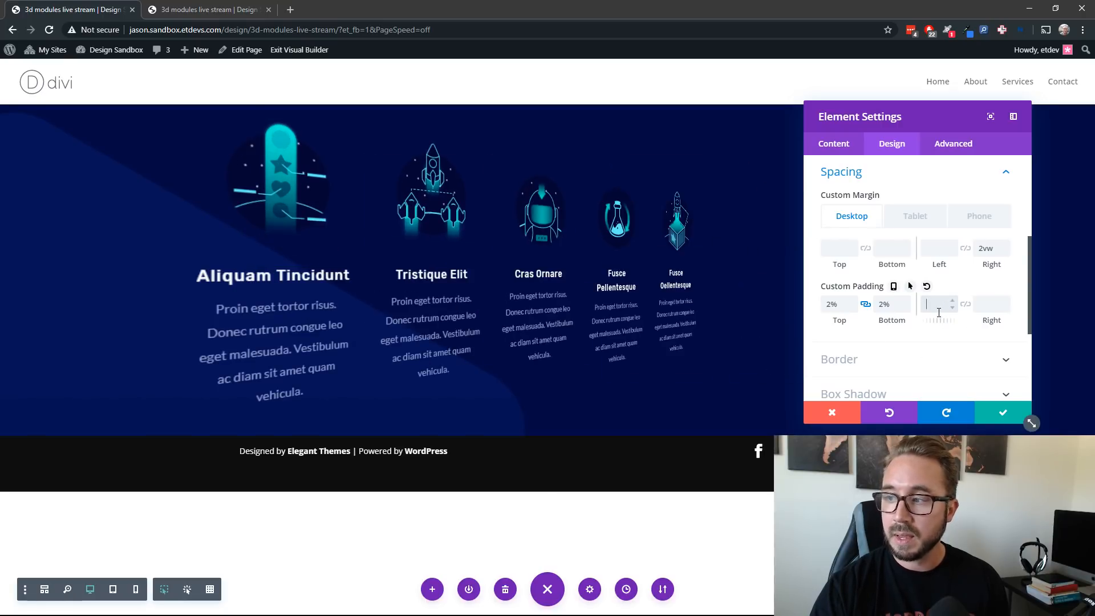
type("3%")
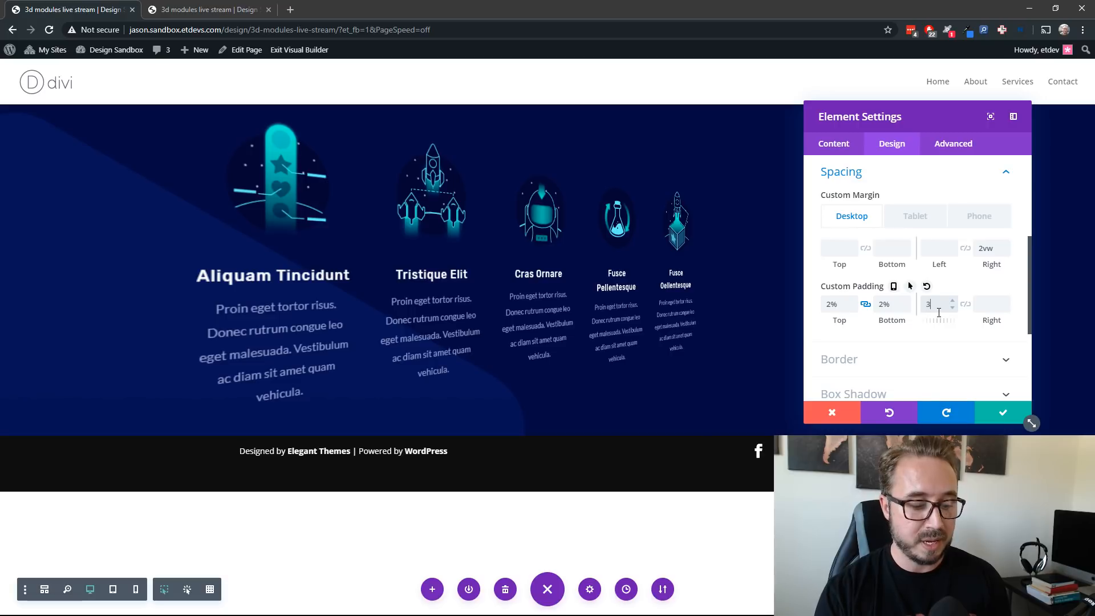
left_click(965, 304)
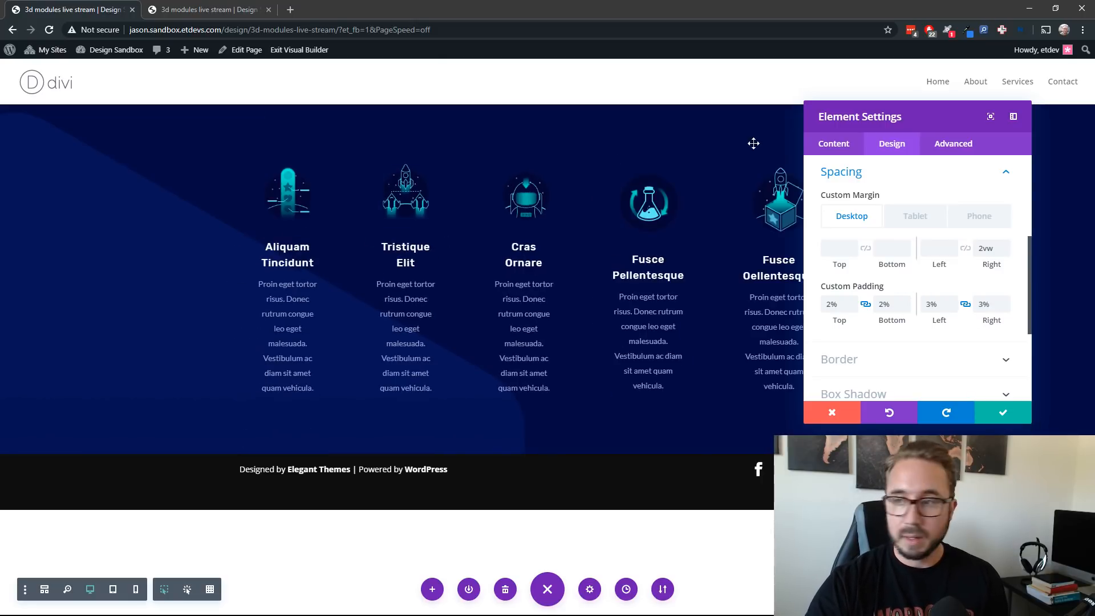
Delete the body content text from all five blurbs, leaving only their icons and titles
left_click(832, 145)
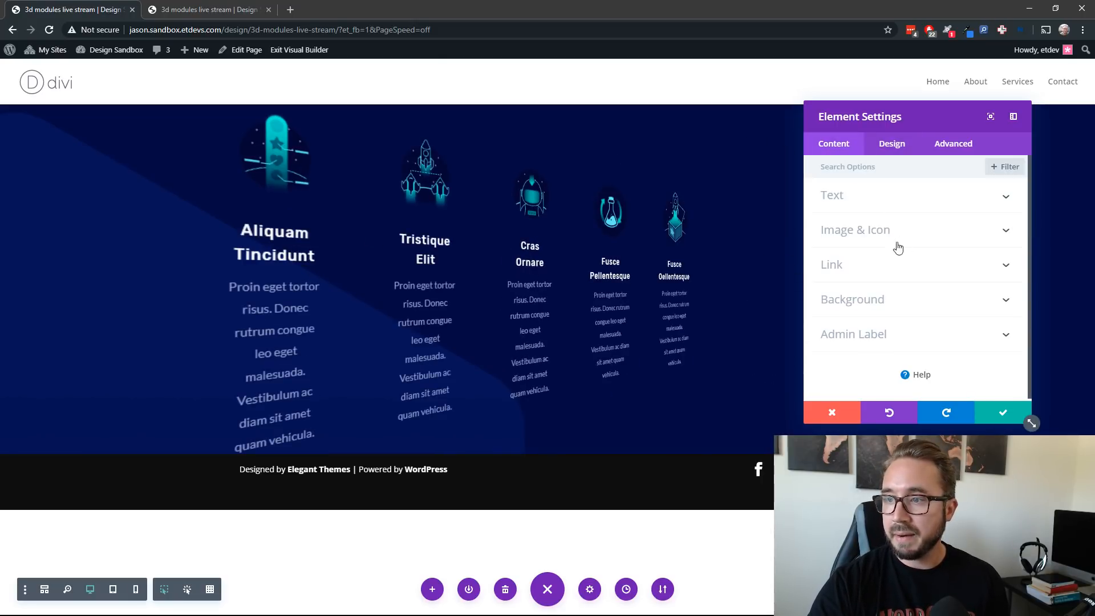
left_click(857, 207)
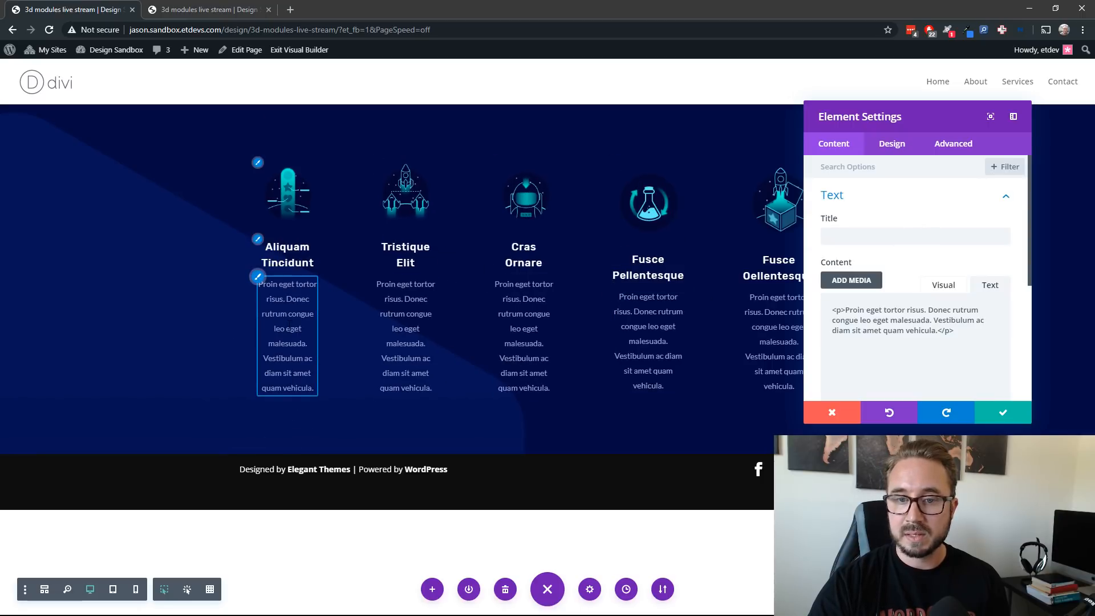
left_click_drag(970, 333, 826, 312)
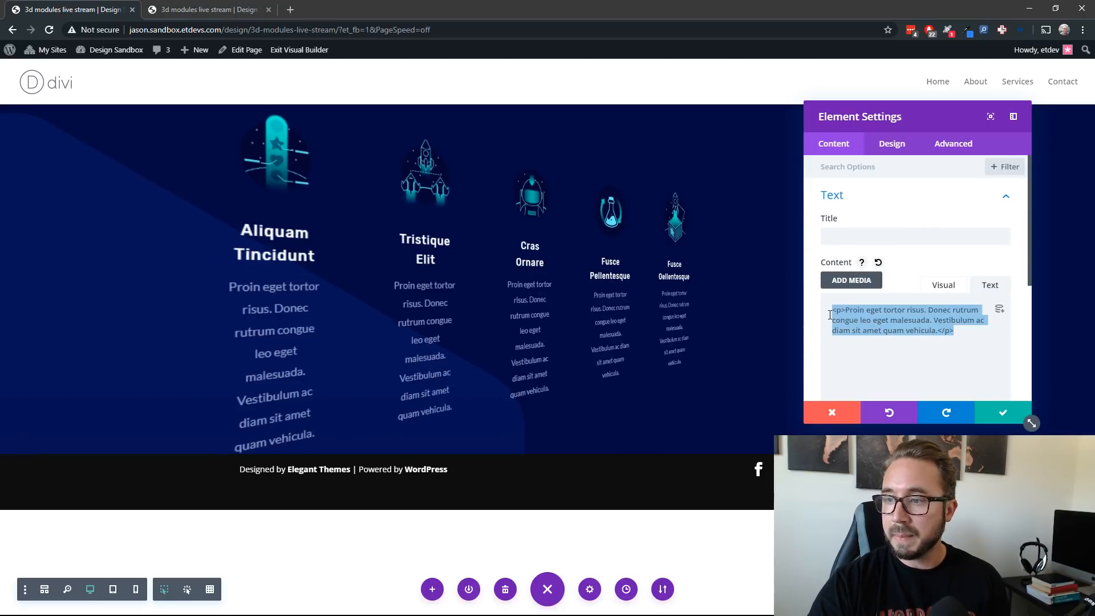
key("BackSpace")
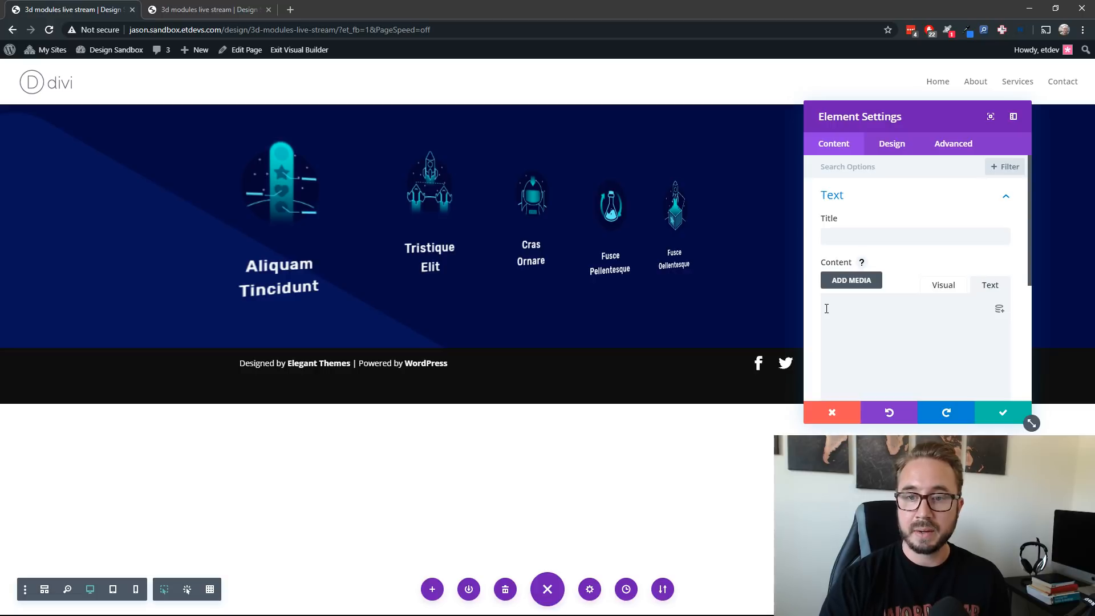
Set the five blurbs' shared background color to rgba(20,241,217,0.16)
scroll(908, 277, "down", 5)
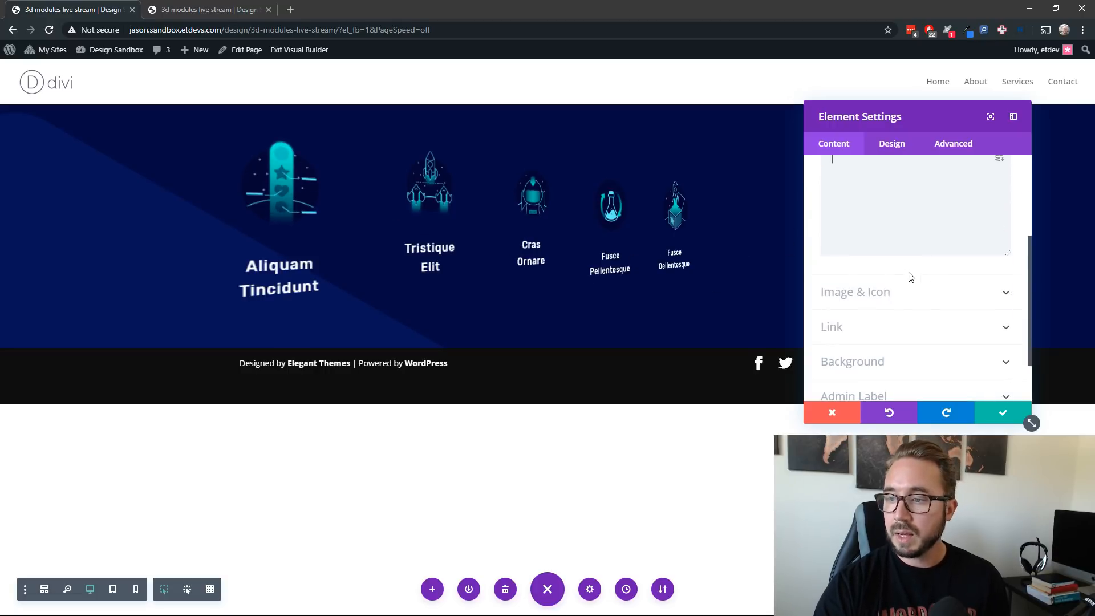
left_click(914, 360)
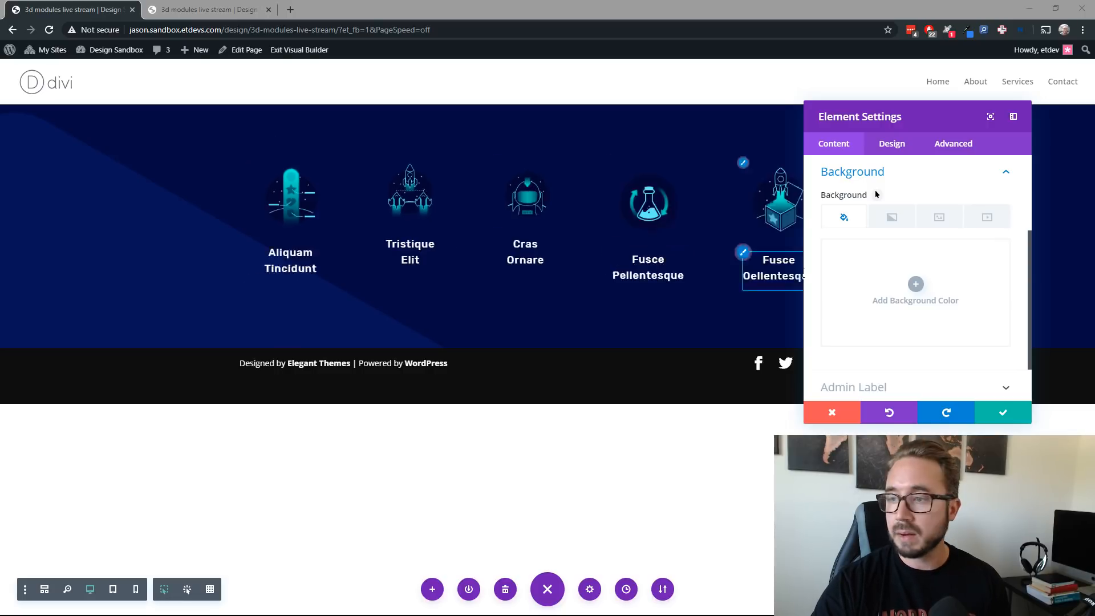
left_click(913, 291)
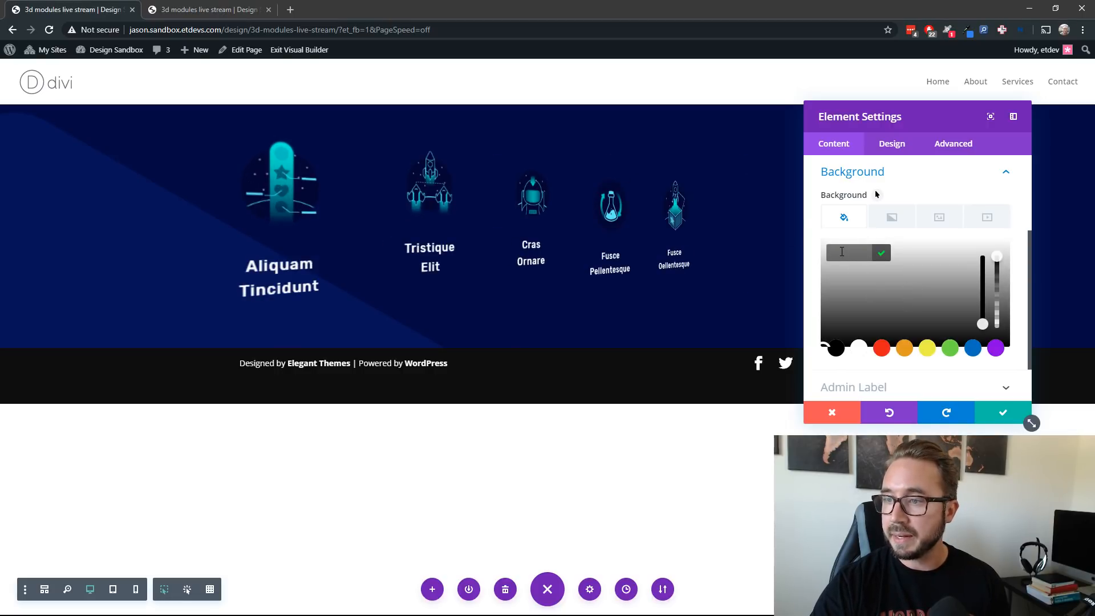
type("rgba(20,241,217,0.16)")
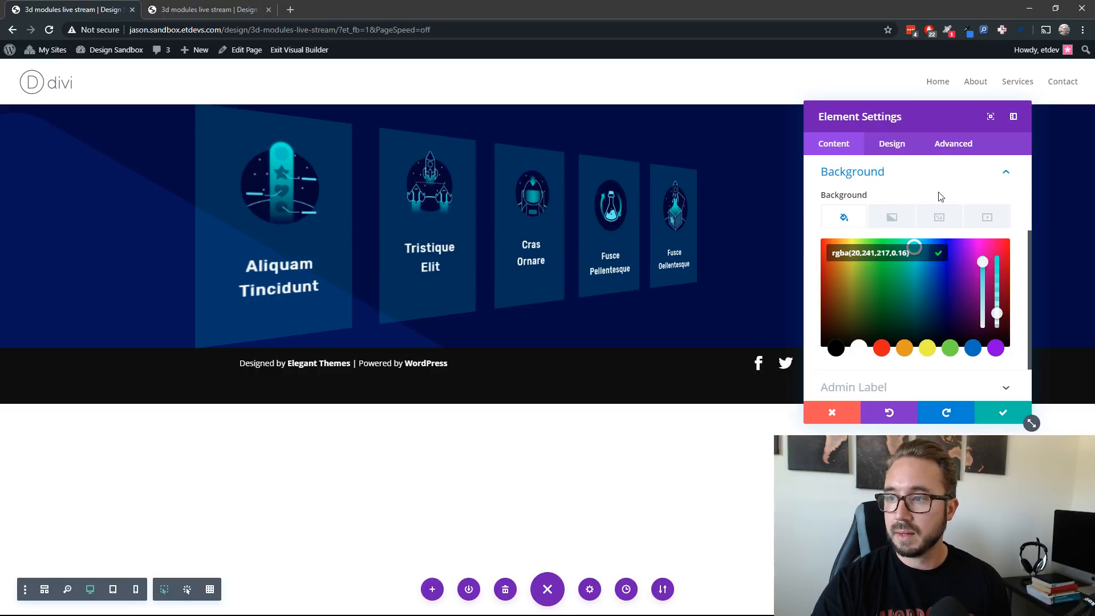
left_click(730, 215)
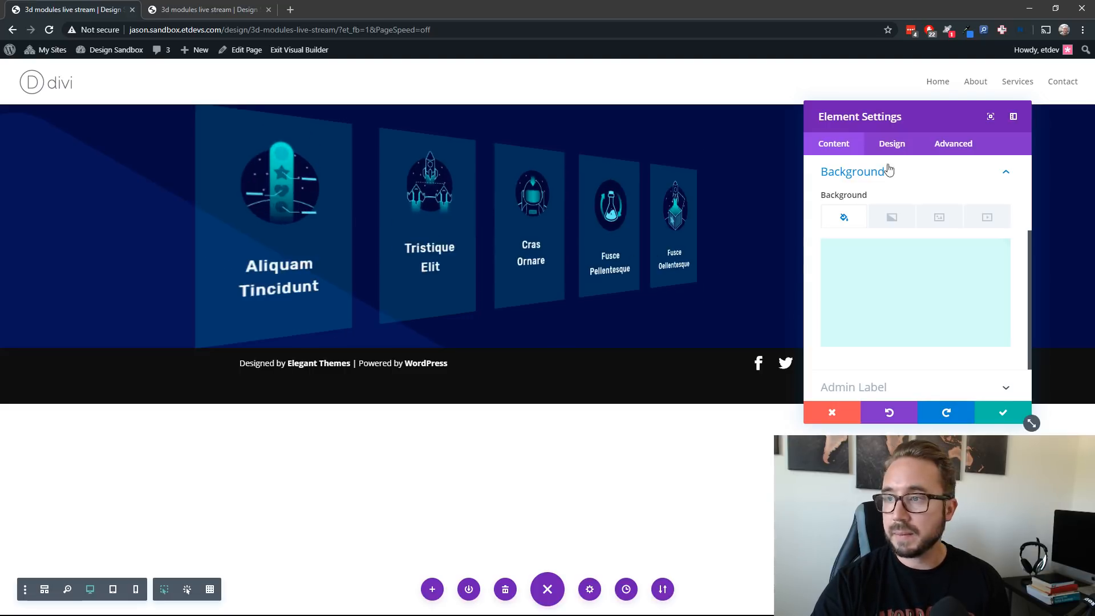
Give all five blurbs a 2px border on every side in the shared element settings
left_click(895, 147)
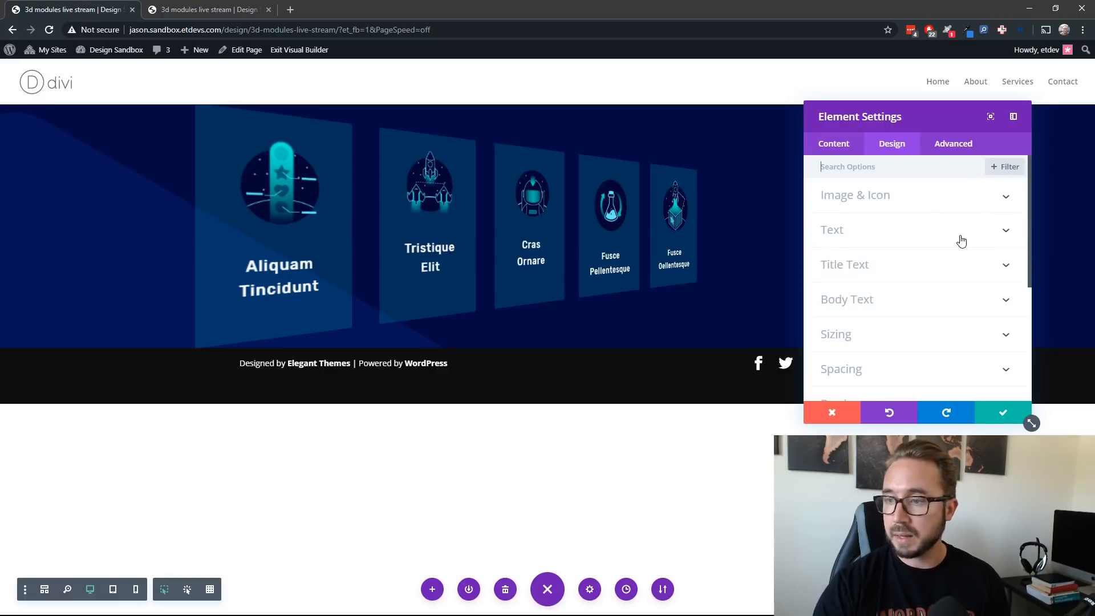
scroll(924, 266, "down", 1)
scroll(924, 267, "down", 1)
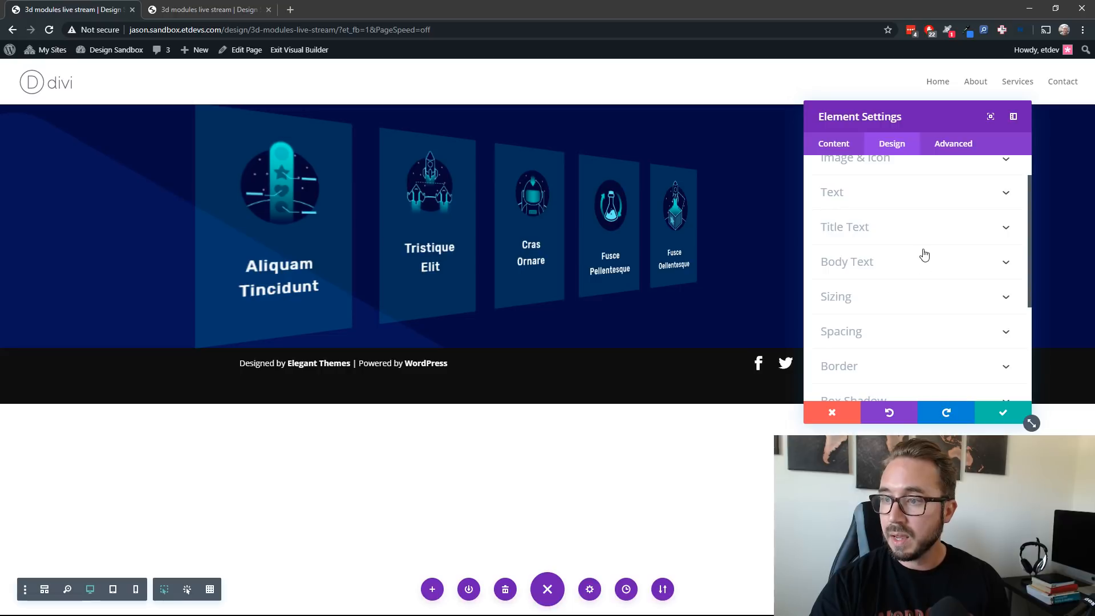
scroll(925, 274, "down", 3)
left_click(924, 254)
scroll(935, 297, "down", 2)
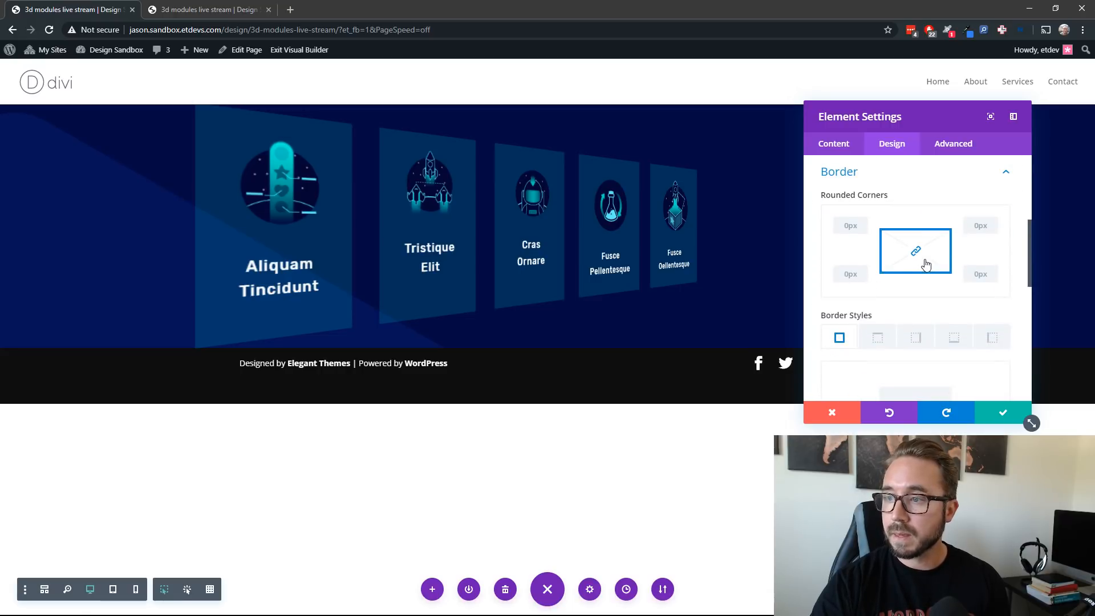
scroll(949, 336, "down", 3)
scroll(950, 335, "down", 1)
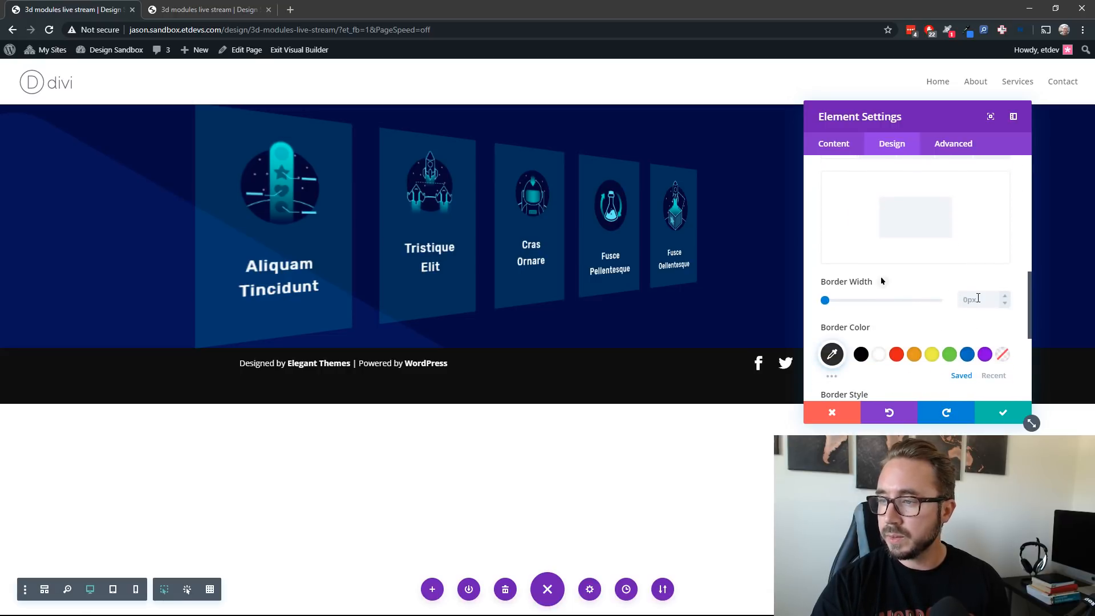
left_click(1007, 296)
left_click(1007, 296)
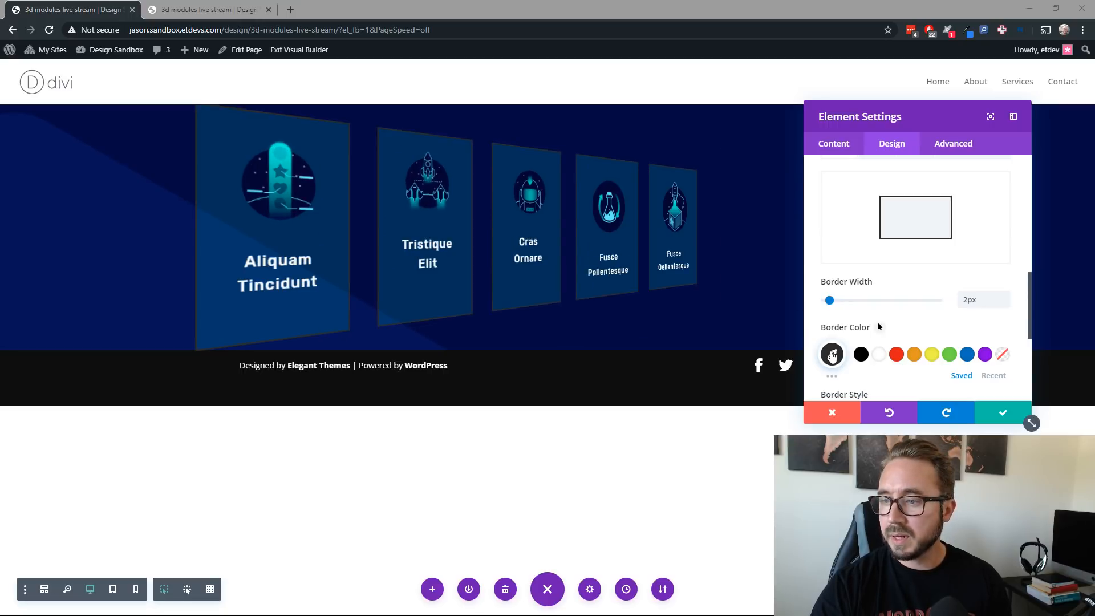
Set the blurbs' border color to rgba(20,241,217,0.66) and save the shared element settings
left_click(832, 354)
triple_click(841, 356)
type("rgba(20,241,217,0.66)")
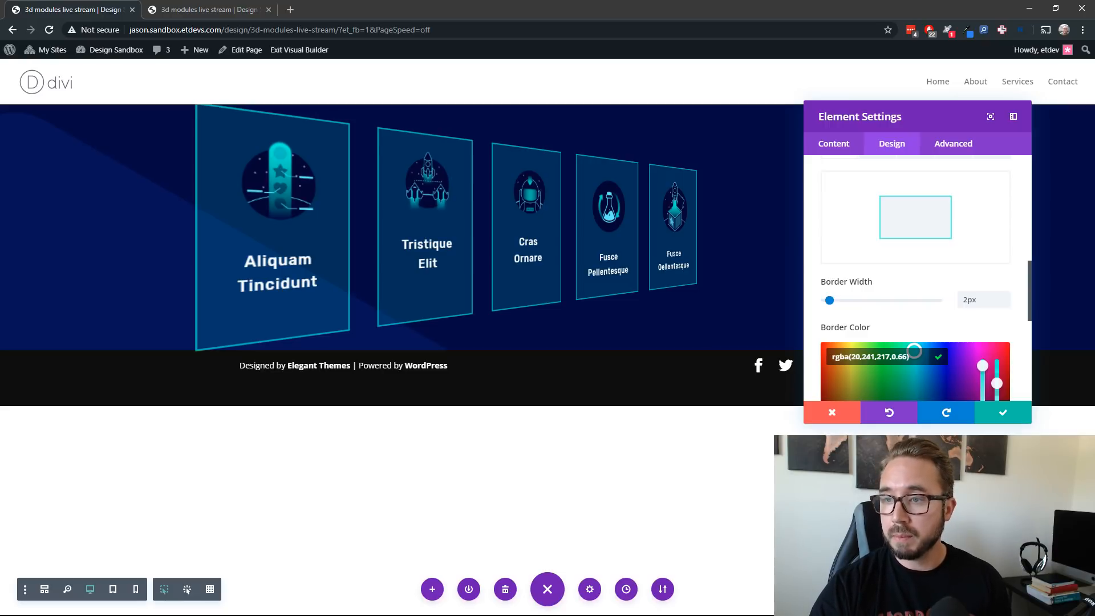
left_click(999, 421)
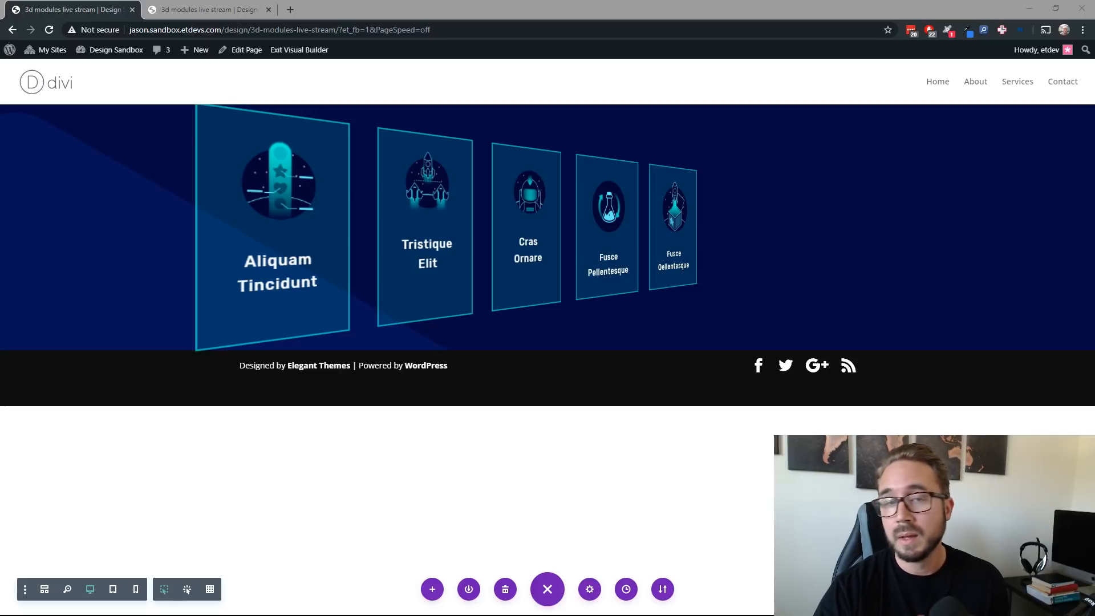
Duplicate the blurb row, set the lower copy's rotation around the vertical axis to -45deg, and save its settings
left_click(82, 10)
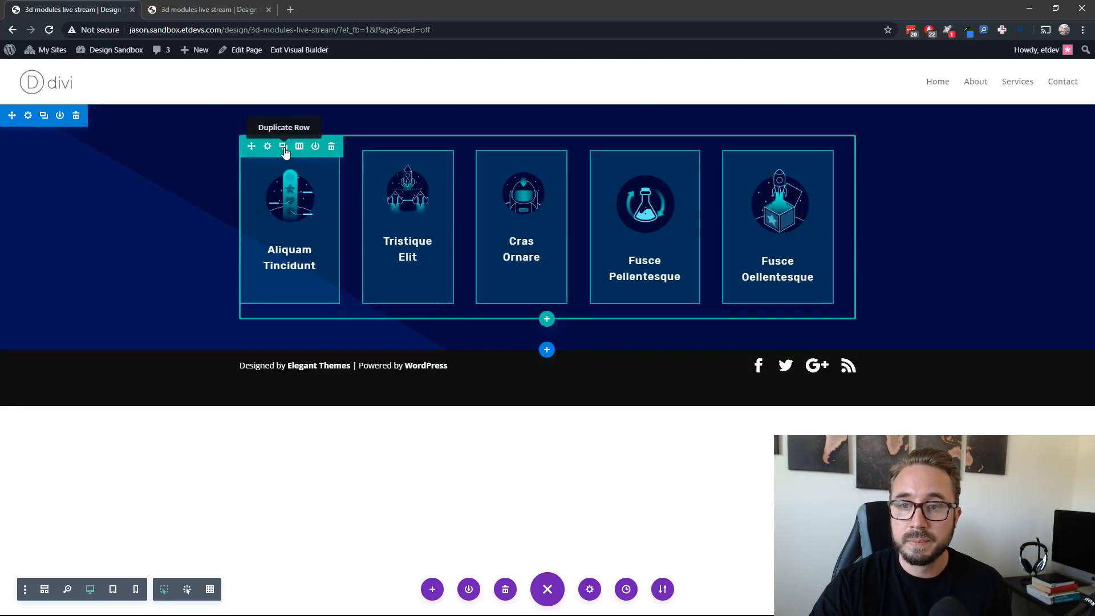
left_click(284, 148)
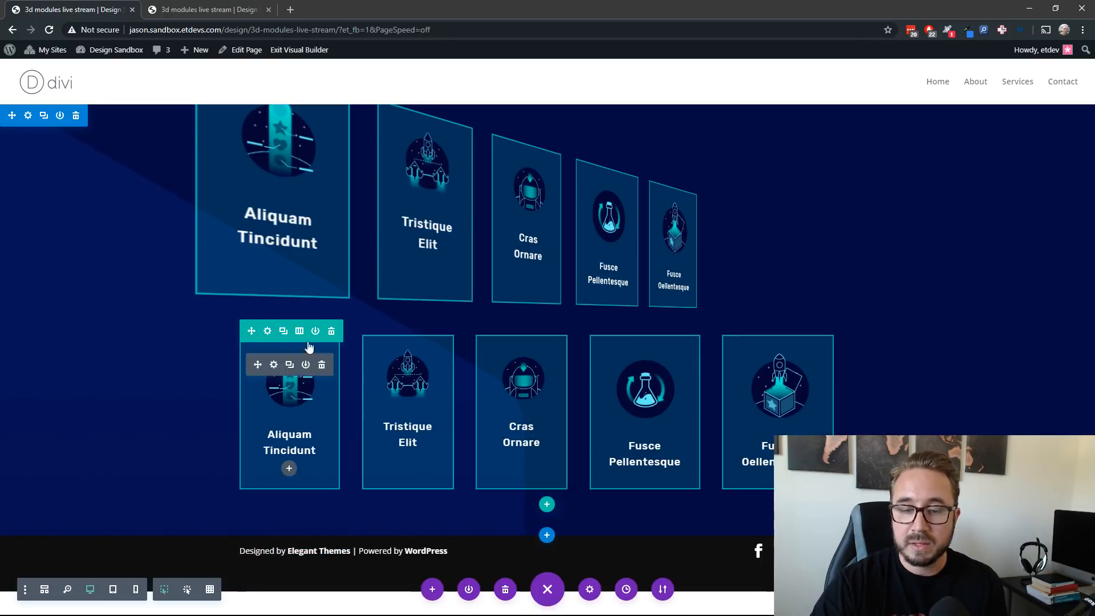
left_click(267, 332)
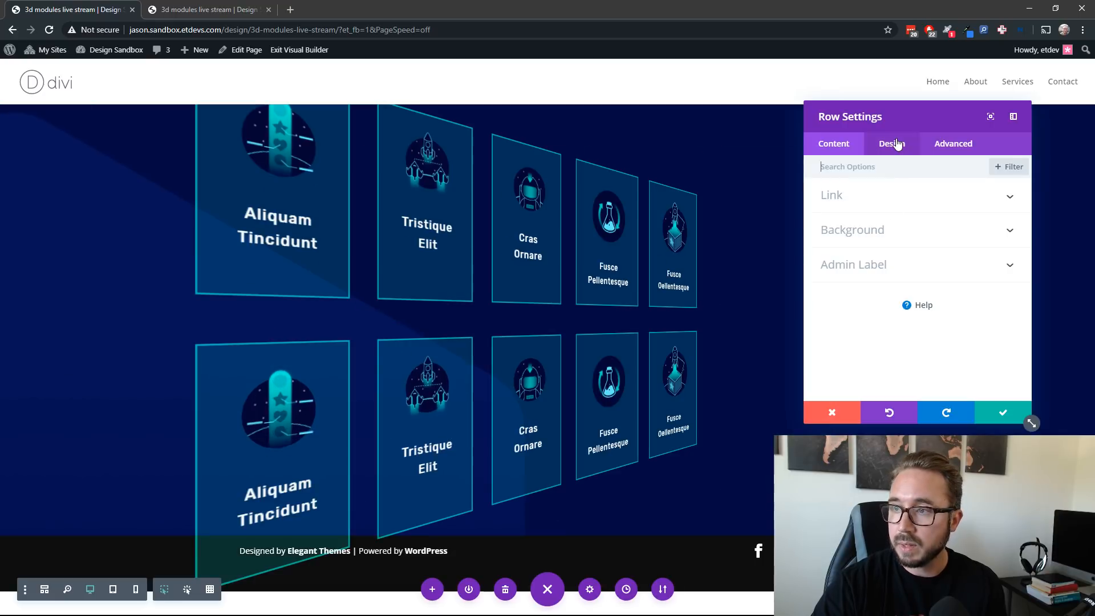
left_click(897, 144)
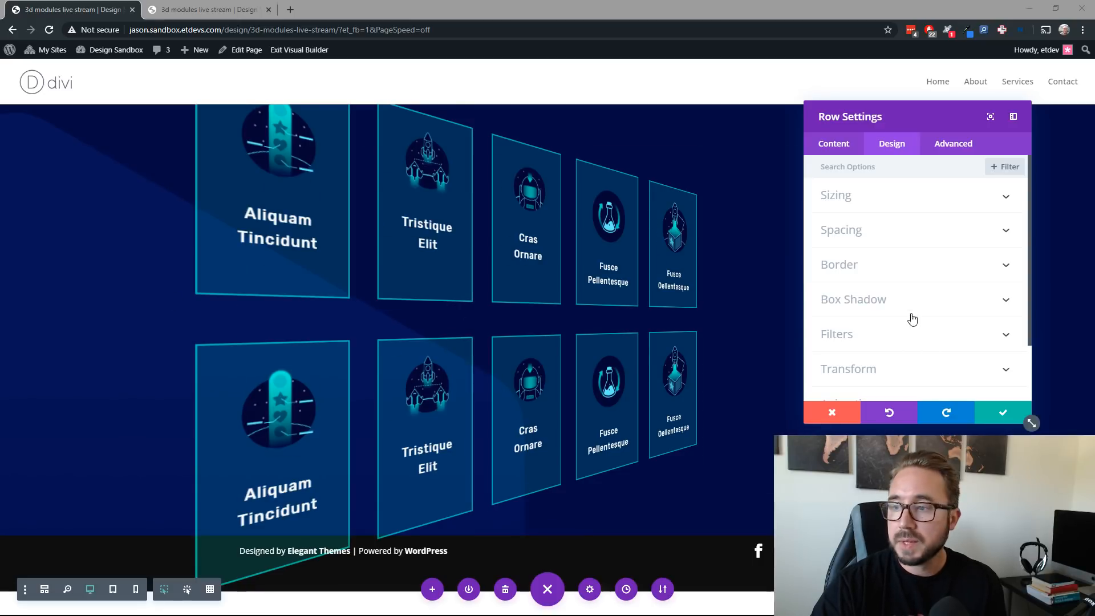
left_click(912, 369)
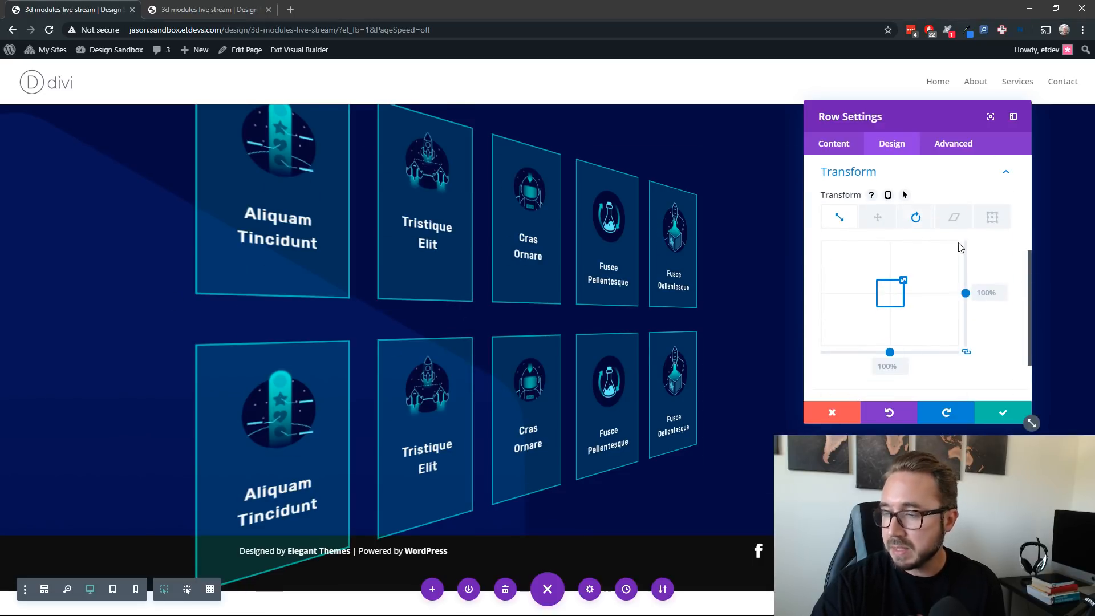
left_click(916, 222)
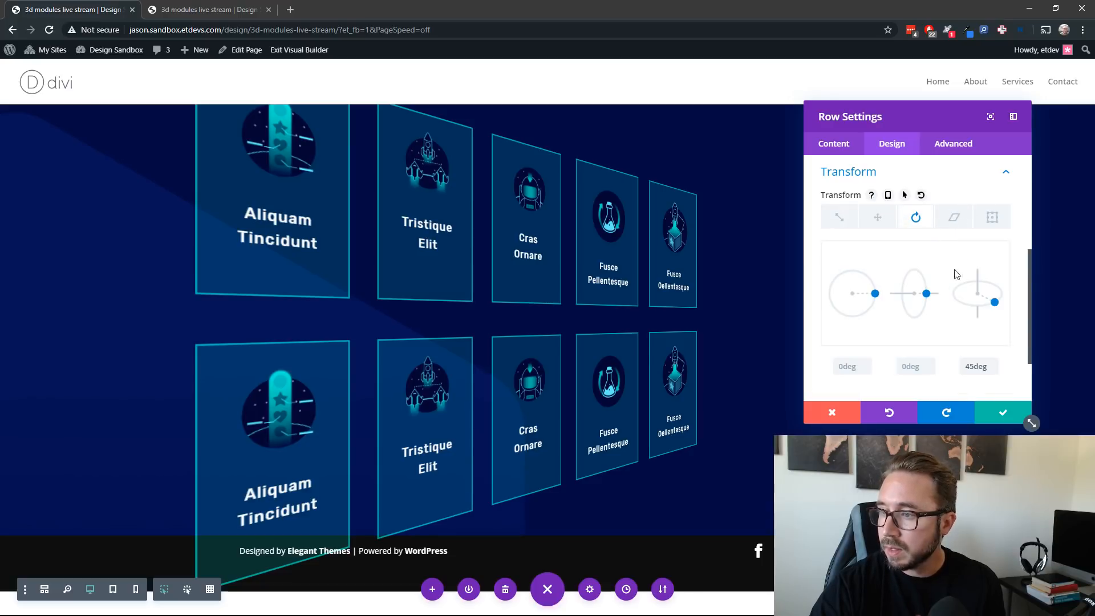
left_click(969, 365)
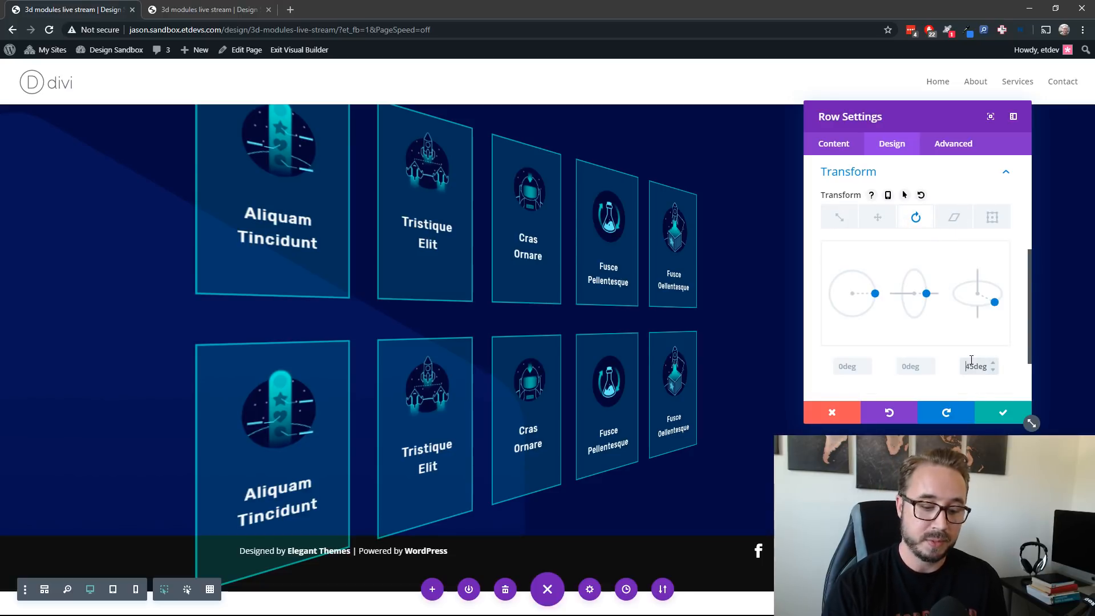
type("-")
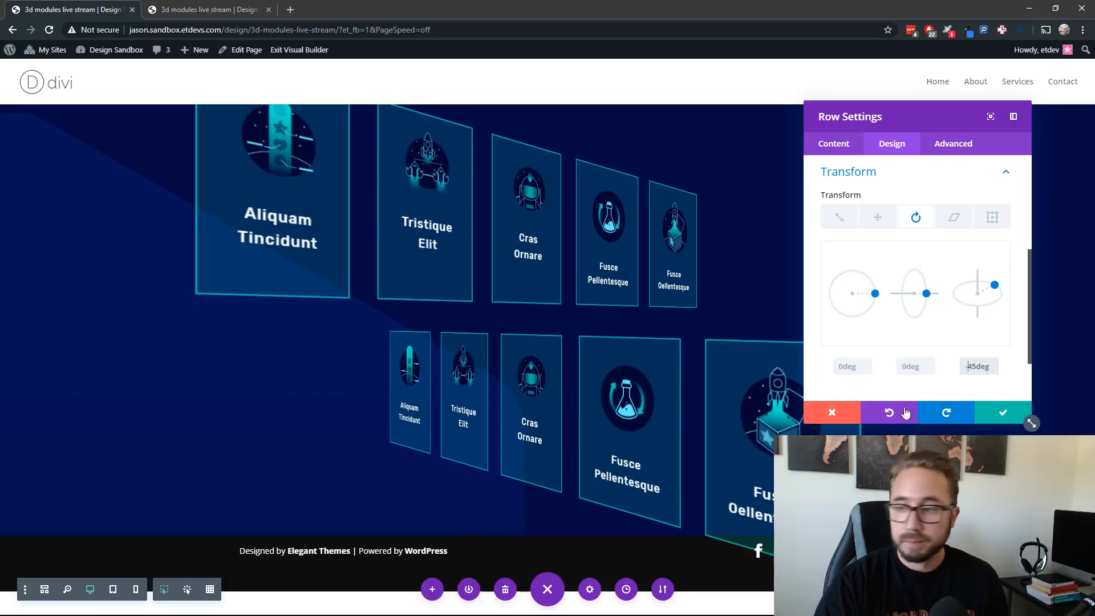
left_click(989, 413)
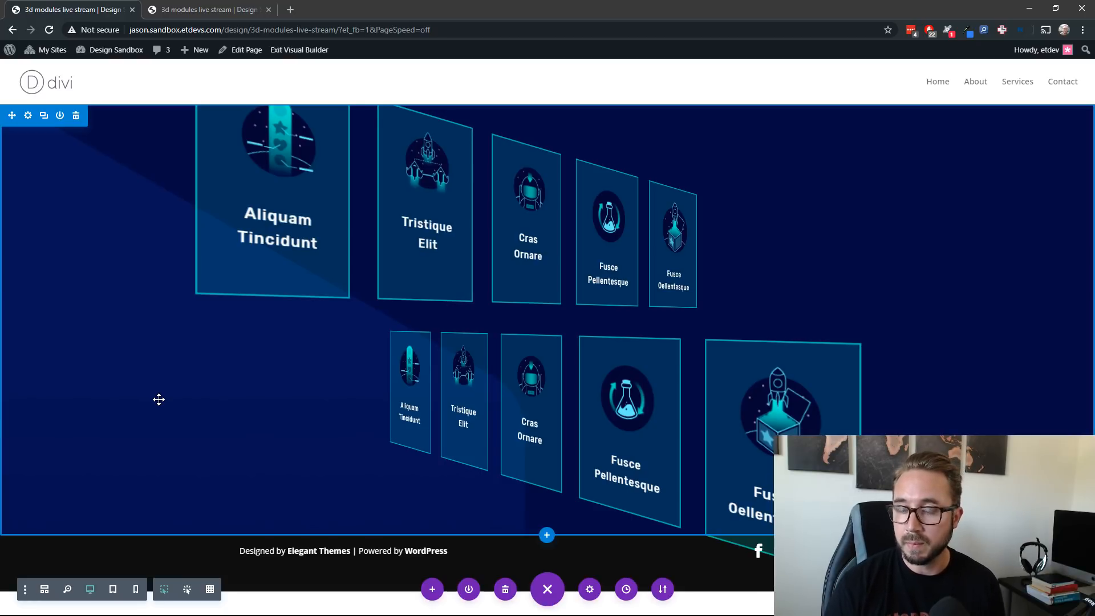
Set the section's custom padding to a linked 10% for top and bottom and save the section settings
left_click(28, 116)
left_click(892, 144)
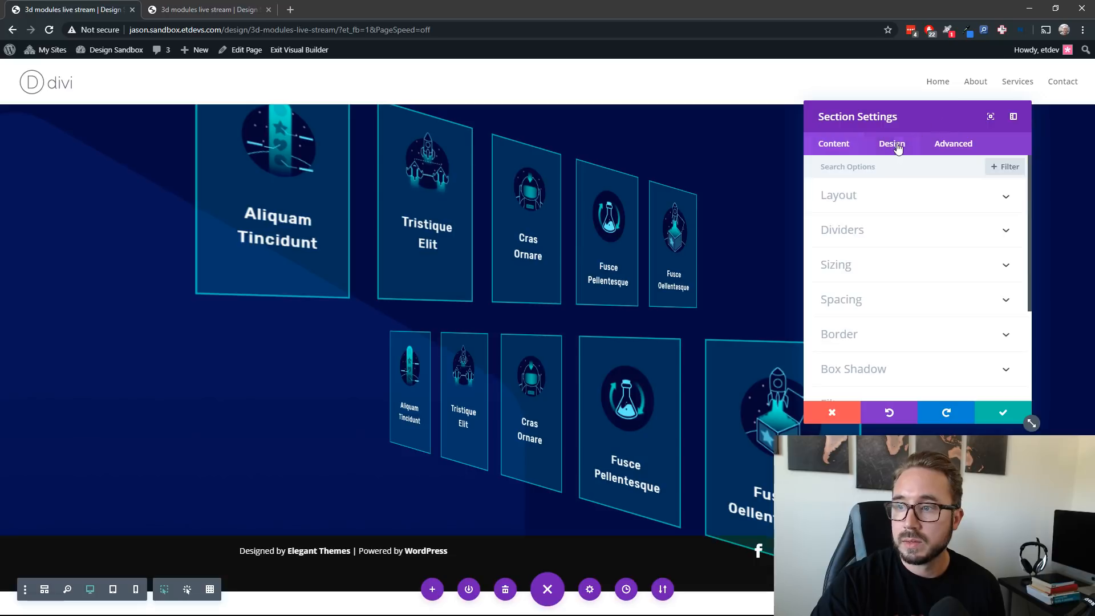
left_click(906, 294)
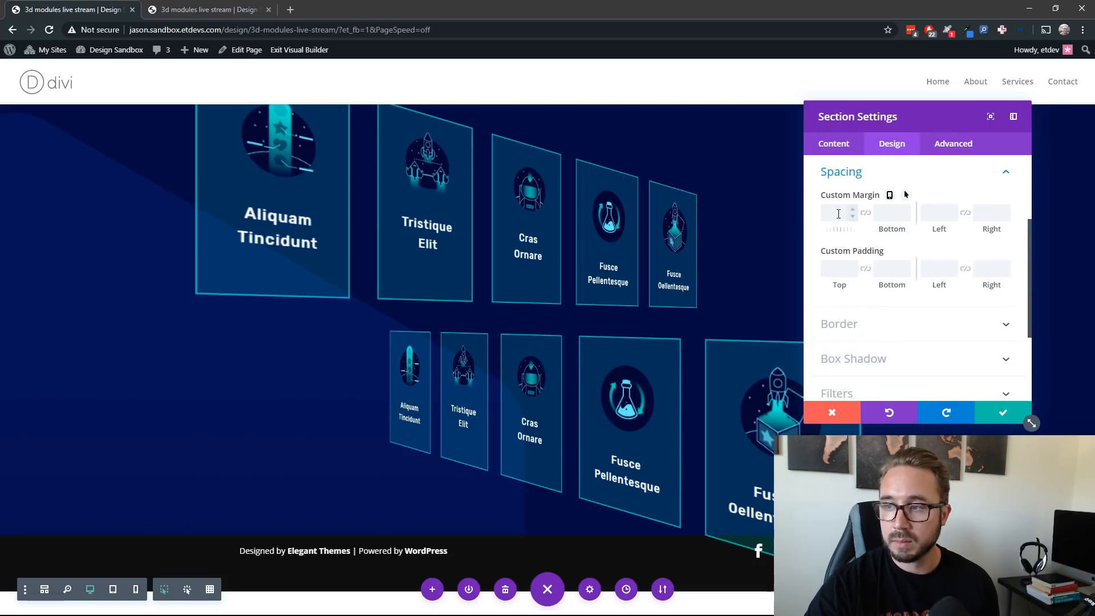
left_click(853, 265)
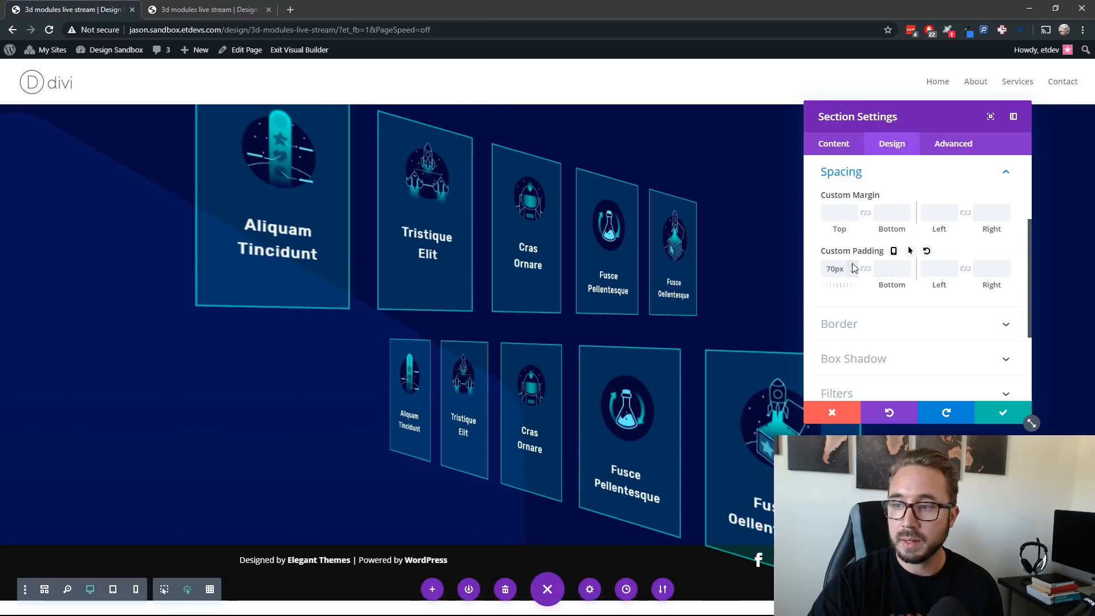
left_click_drag(853, 265, 853, 265)
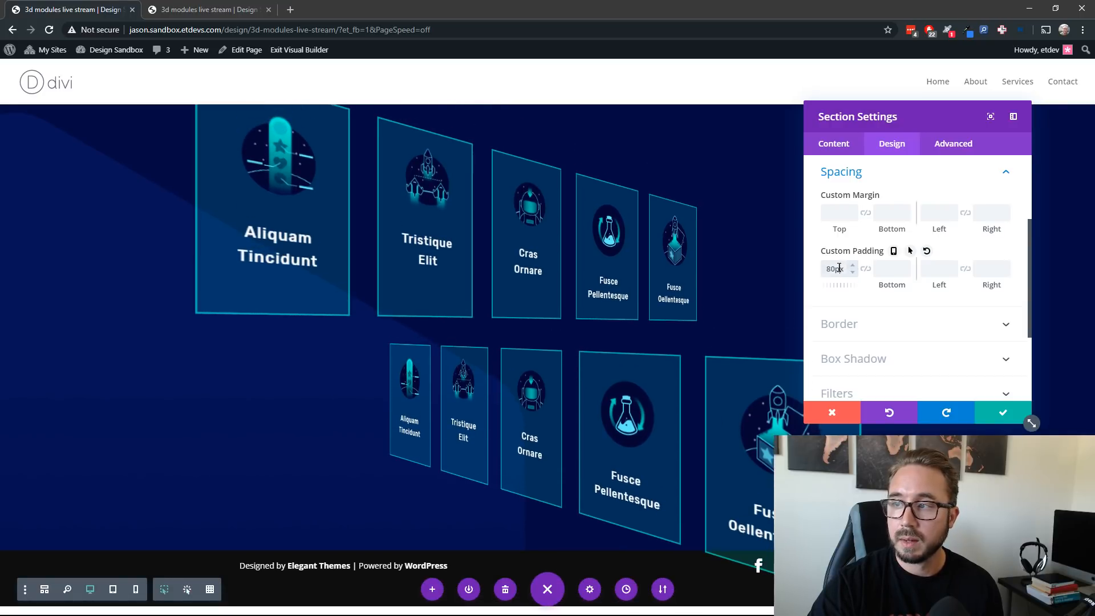
double_click(839, 268)
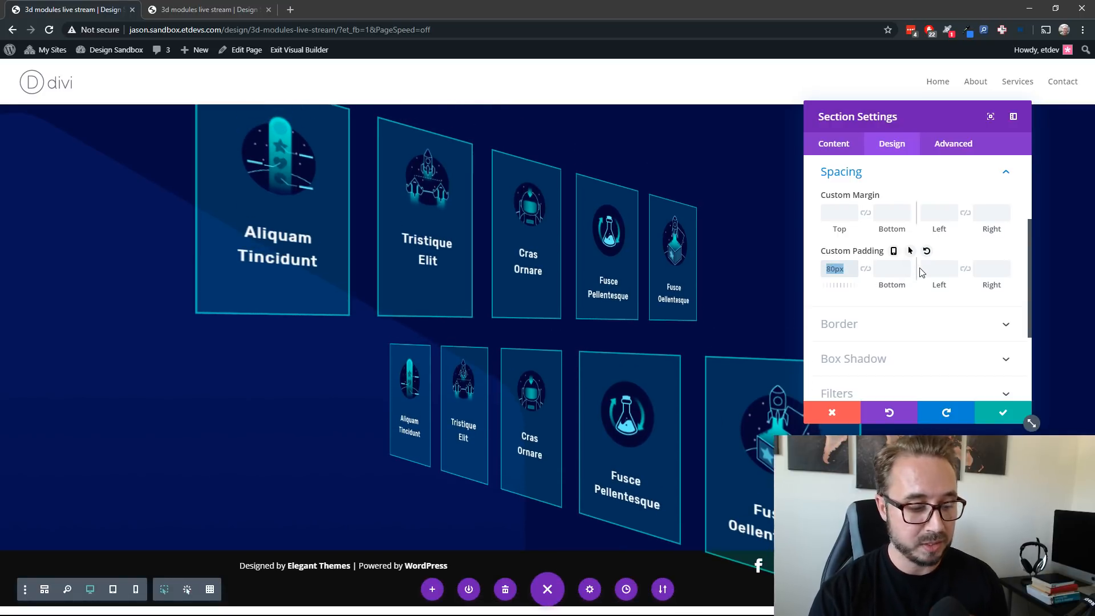
type("10")
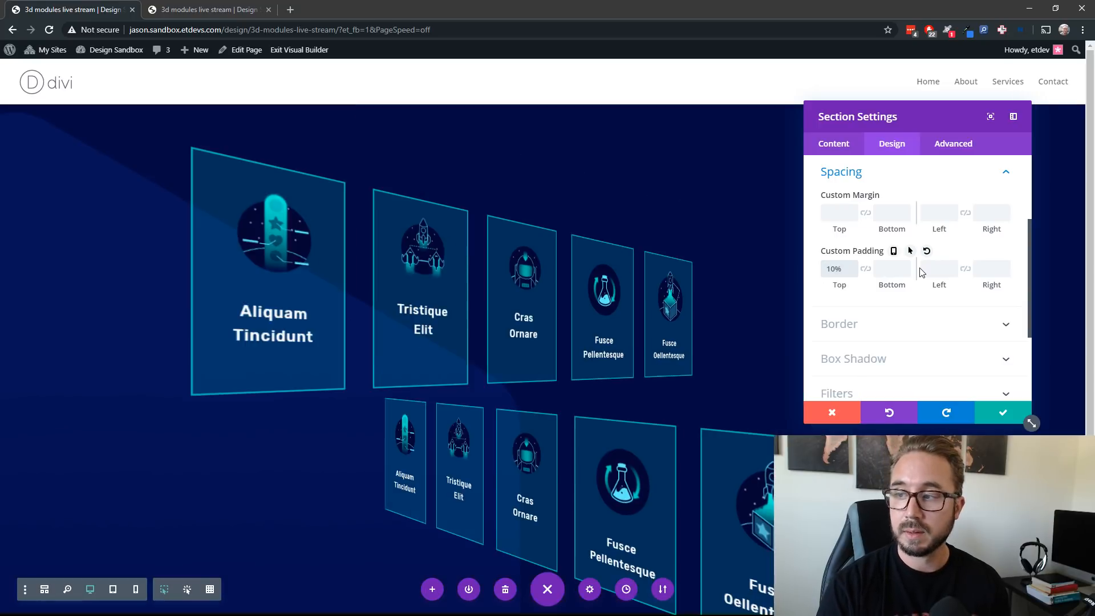
left_click(865, 268)
scroll(686, 310, "down", 2)
scroll(684, 312, "up", 3)
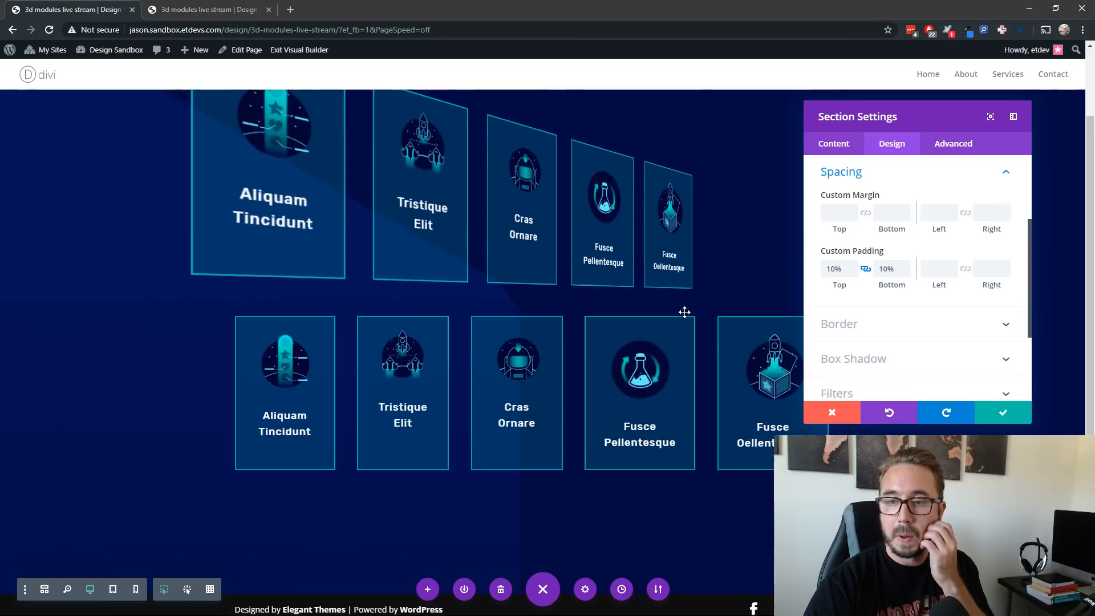
left_click(994, 413)
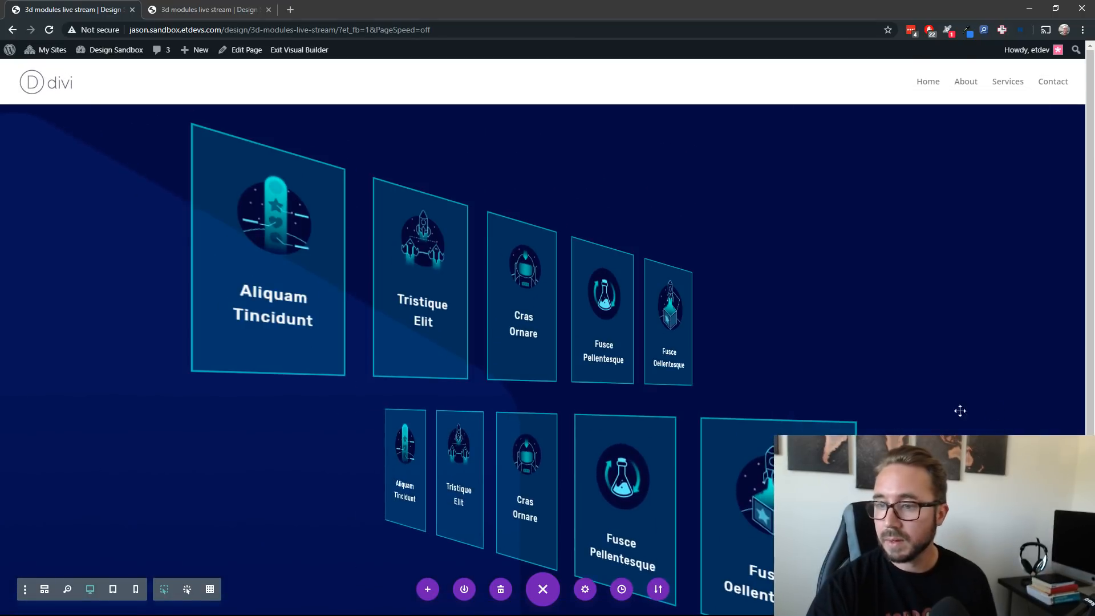
Scale the Aliquam Tincidunt blurb in the upper row to a linked 90% with the transform options
scroll(542, 286, "down", 3)
scroll(47, 332, "down", 1)
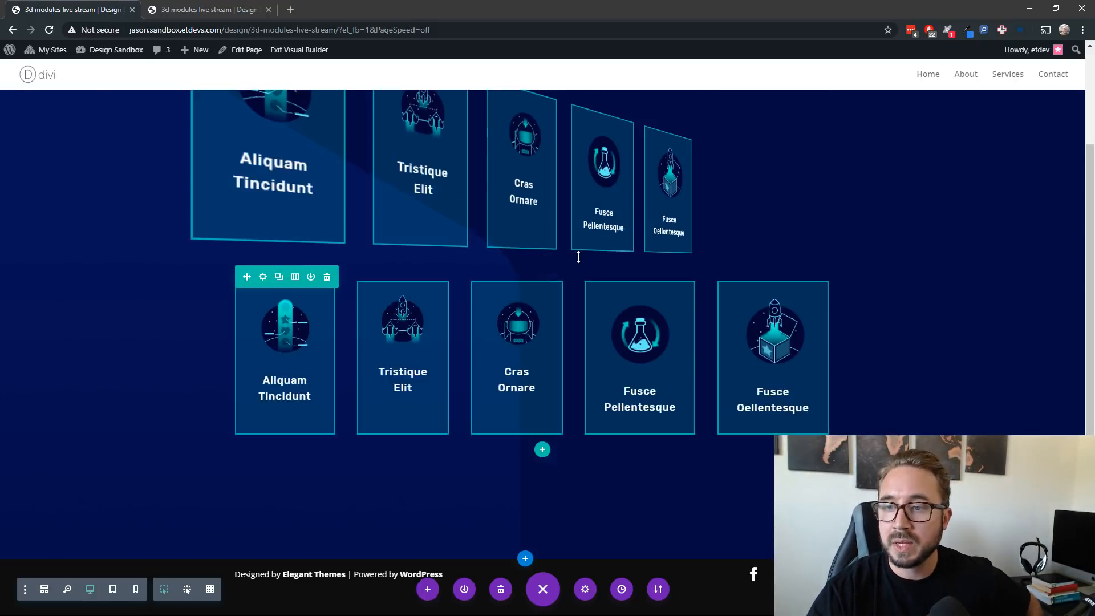
scroll(577, 251, "up", 2)
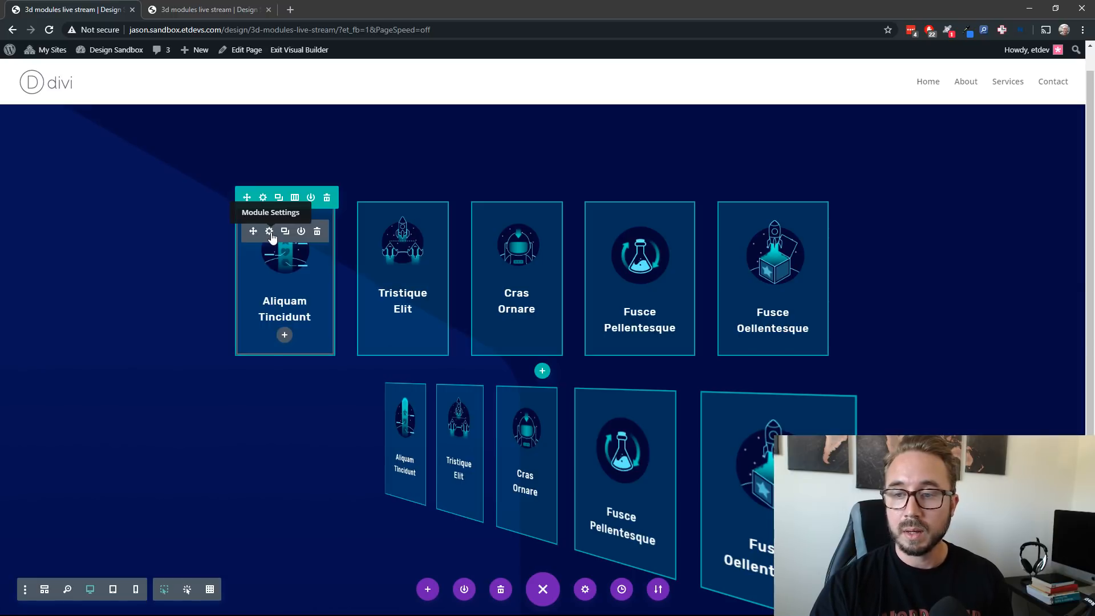
left_click(269, 232)
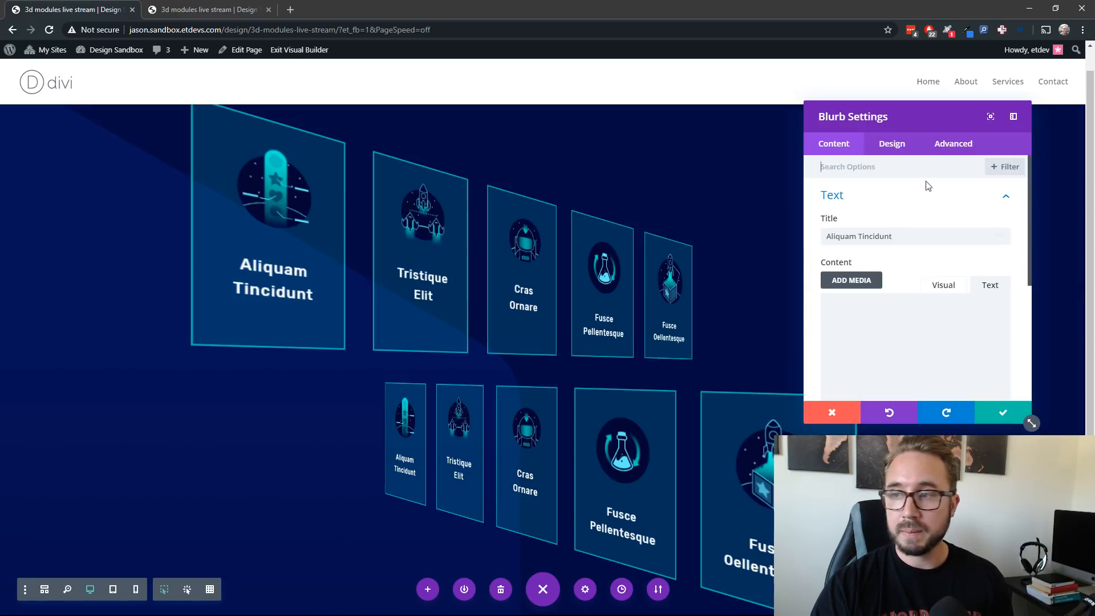
left_click(898, 147)
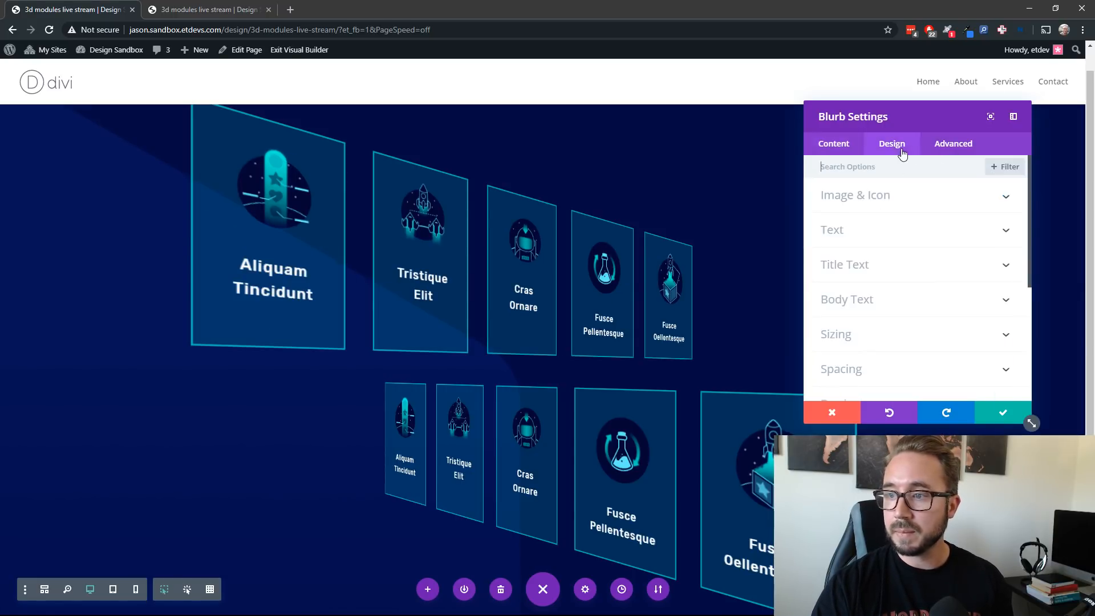
scroll(921, 341, "down", 4)
left_click(905, 298)
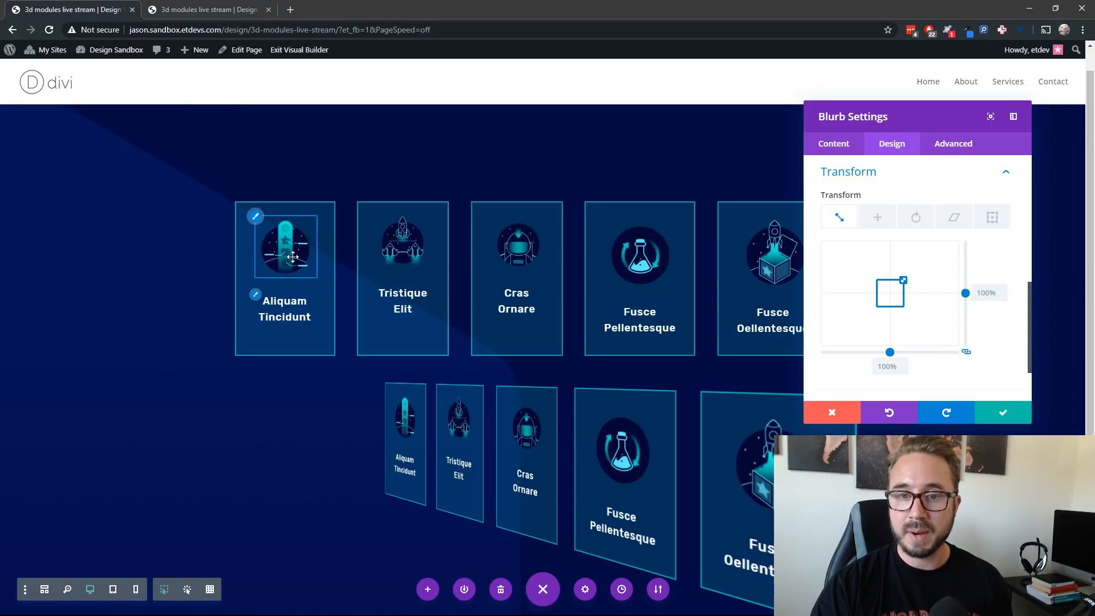
left_click(1003, 298)
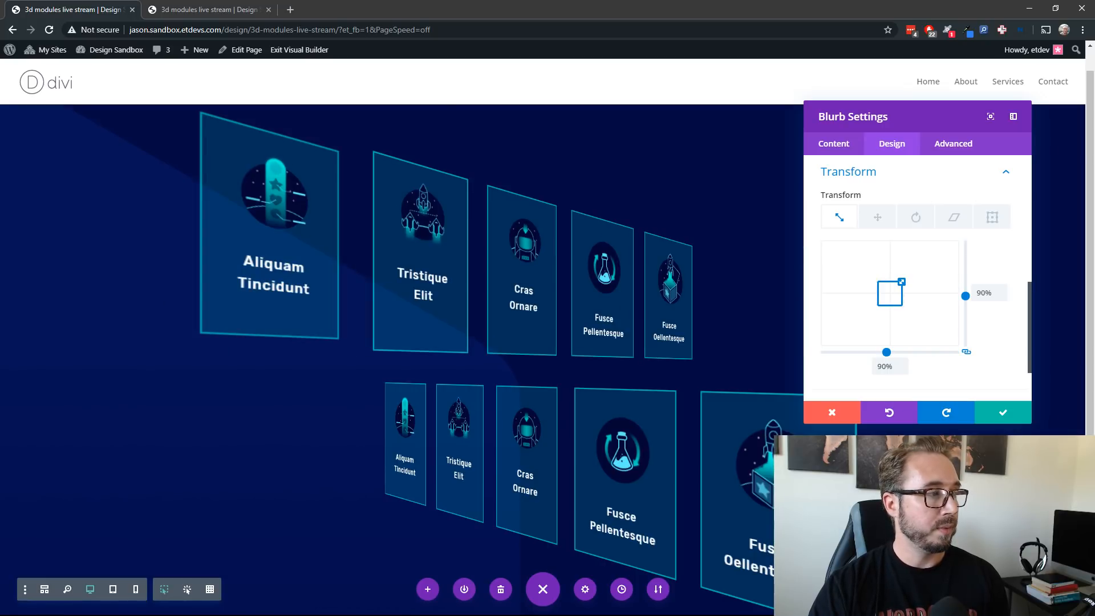
Save the Aliquam Tincidunt blurb settings and scale the upper row's Tristique Elit blurb to a linked 80%
left_click(995, 413)
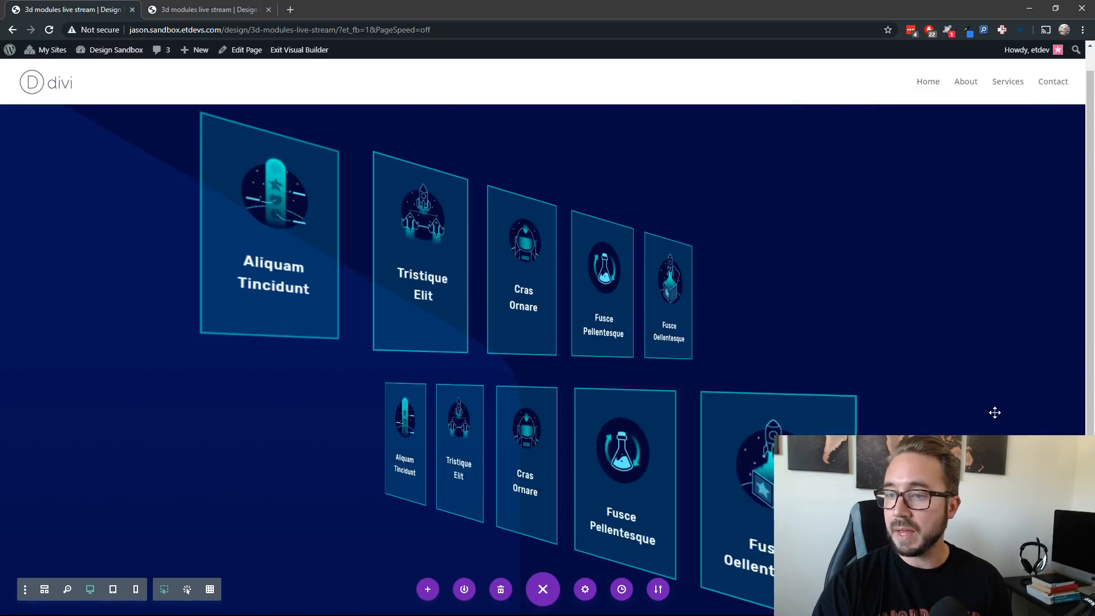
left_click(389, 234)
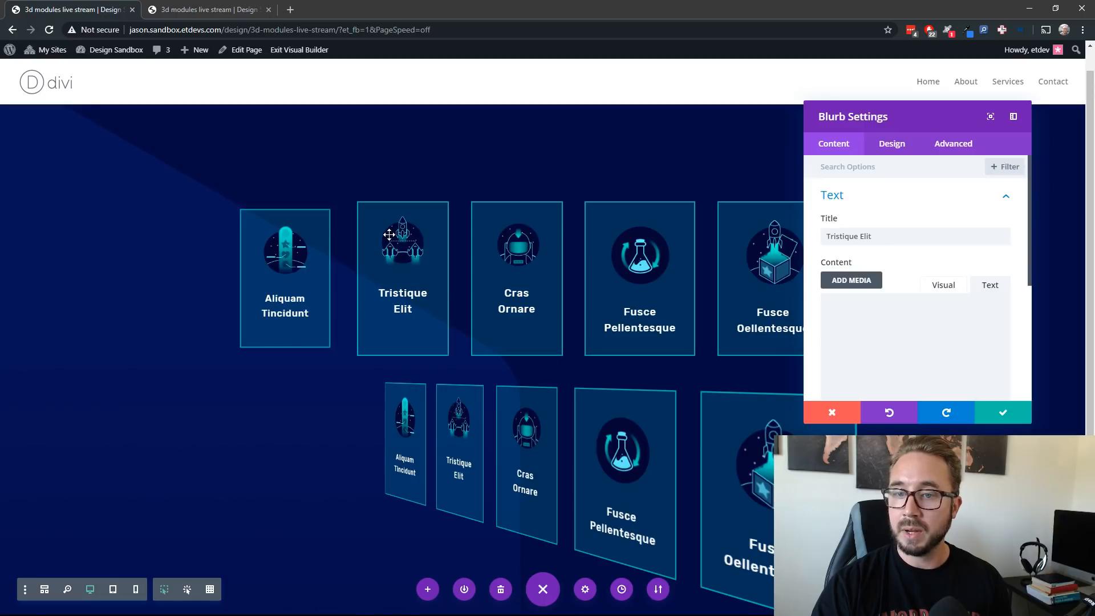
left_click(889, 144)
scroll(913, 296, "down", 3)
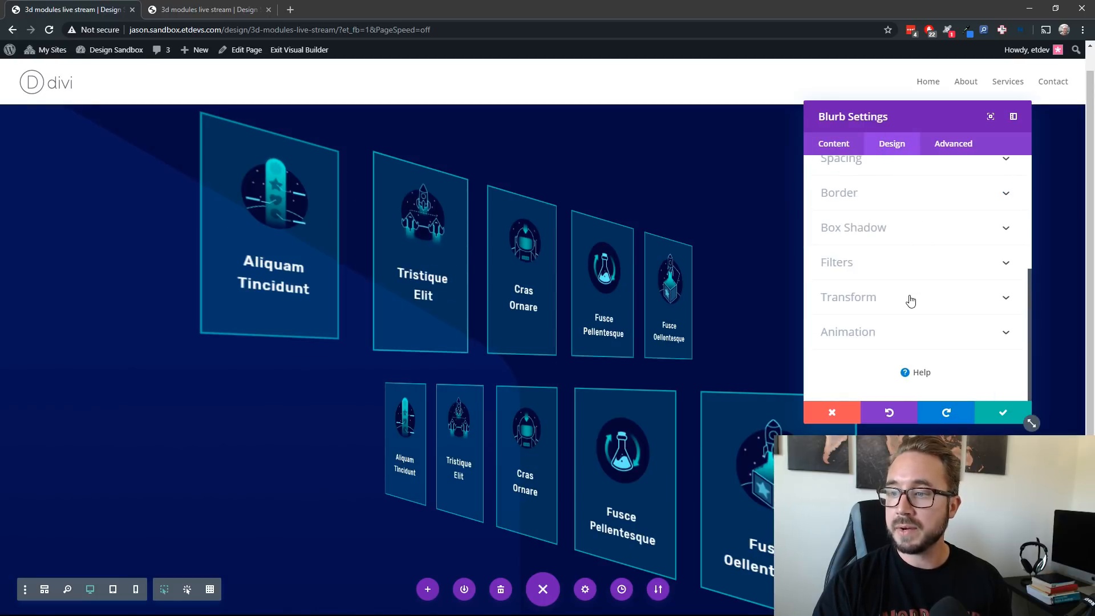
left_click(911, 298)
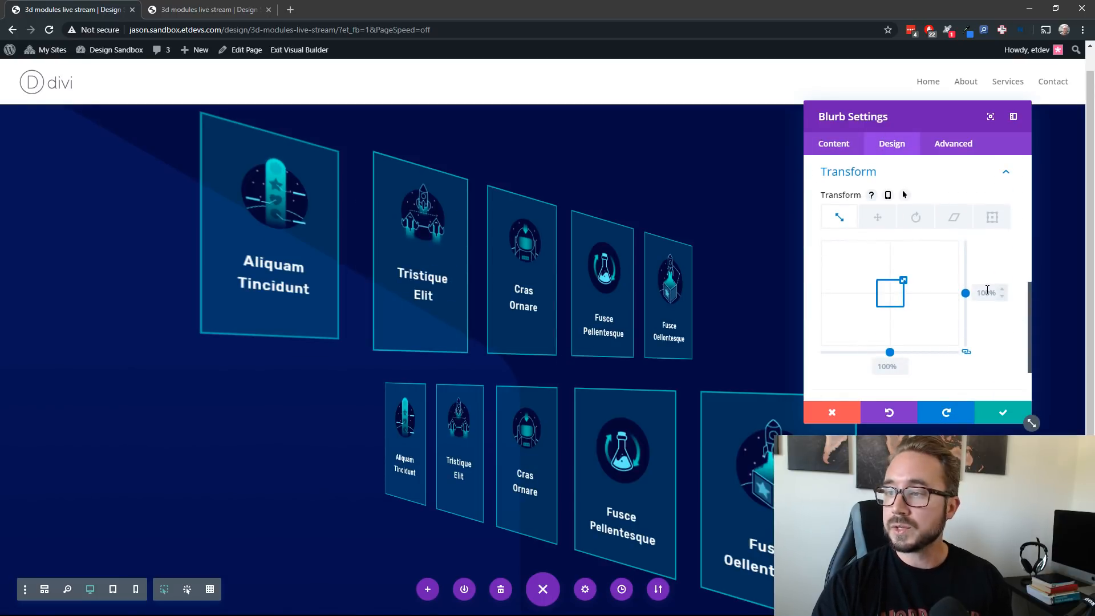
left_click(1002, 296)
left_click(1001, 296)
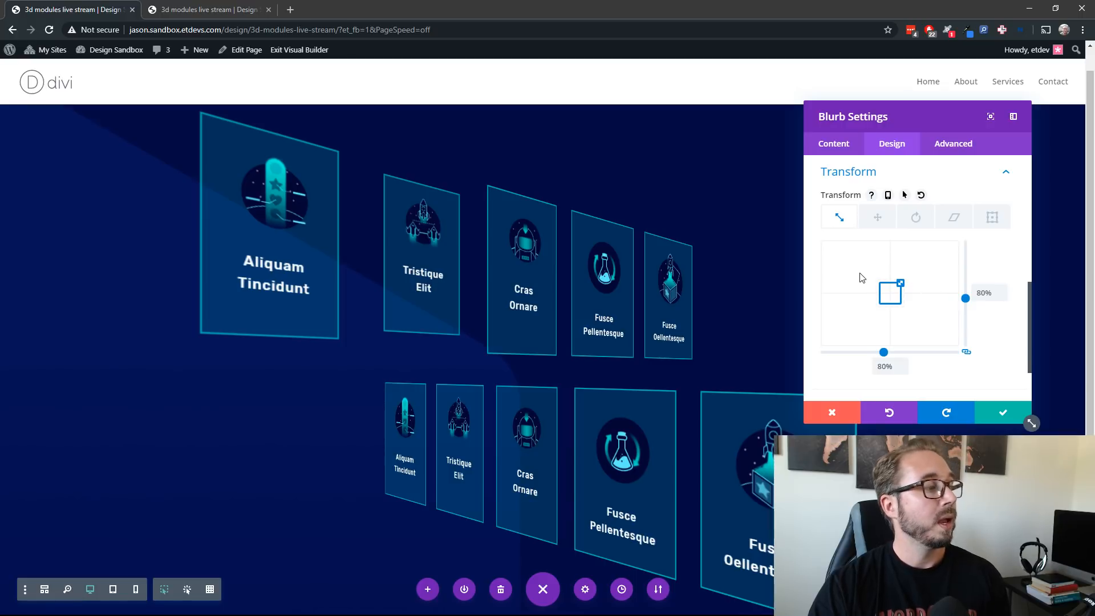
Unlink the Tristique Elit blurb's translate values, set its vertical offset to -10%, and save its settings
left_click(915, 222)
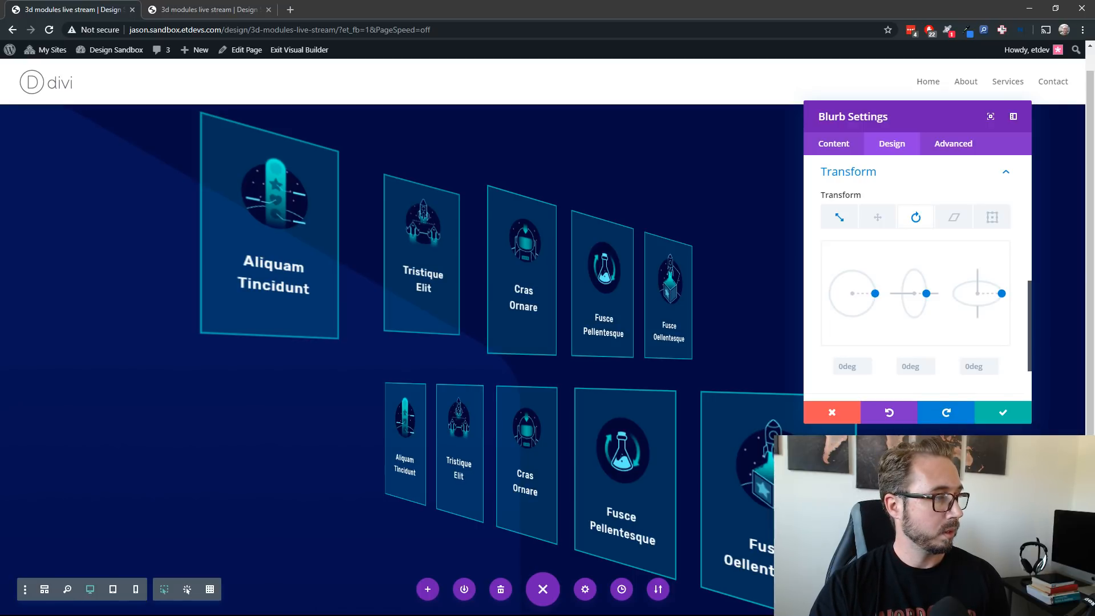
left_click(877, 217)
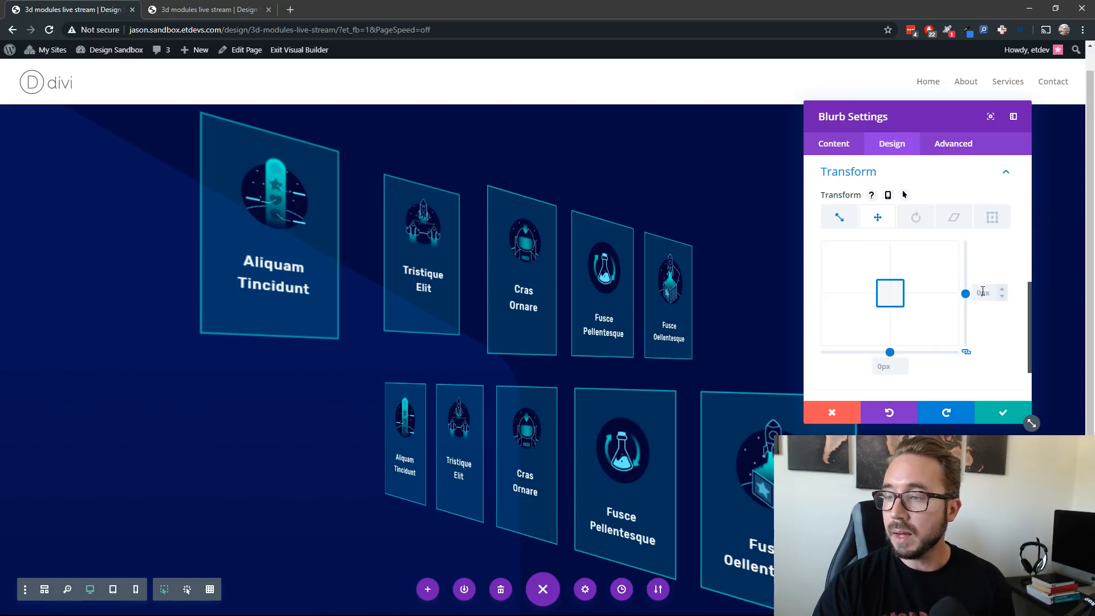
left_click(967, 354)
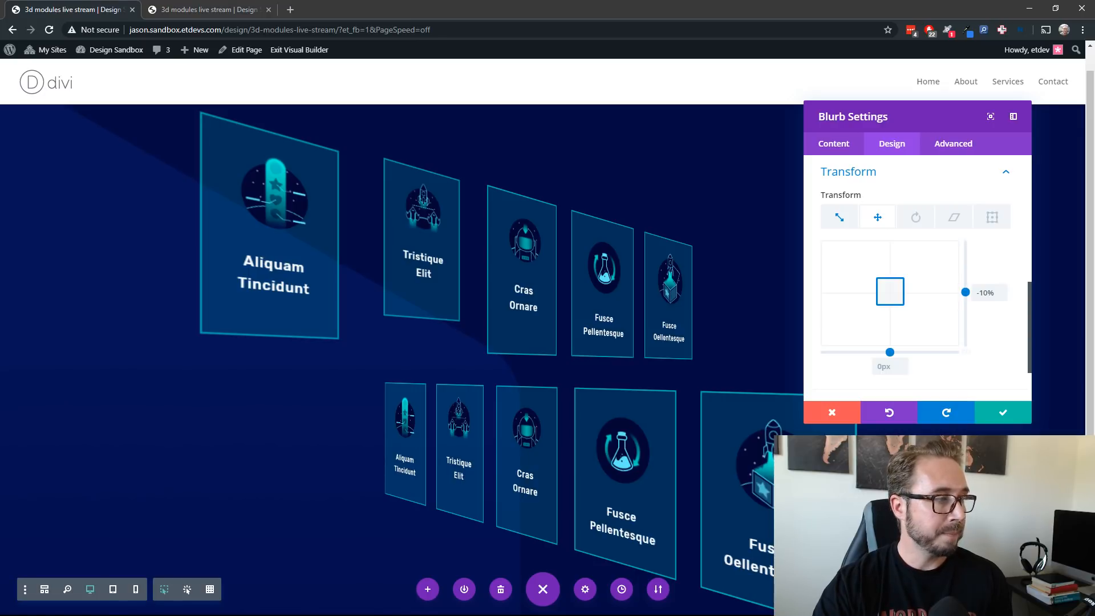
left_click(1000, 411)
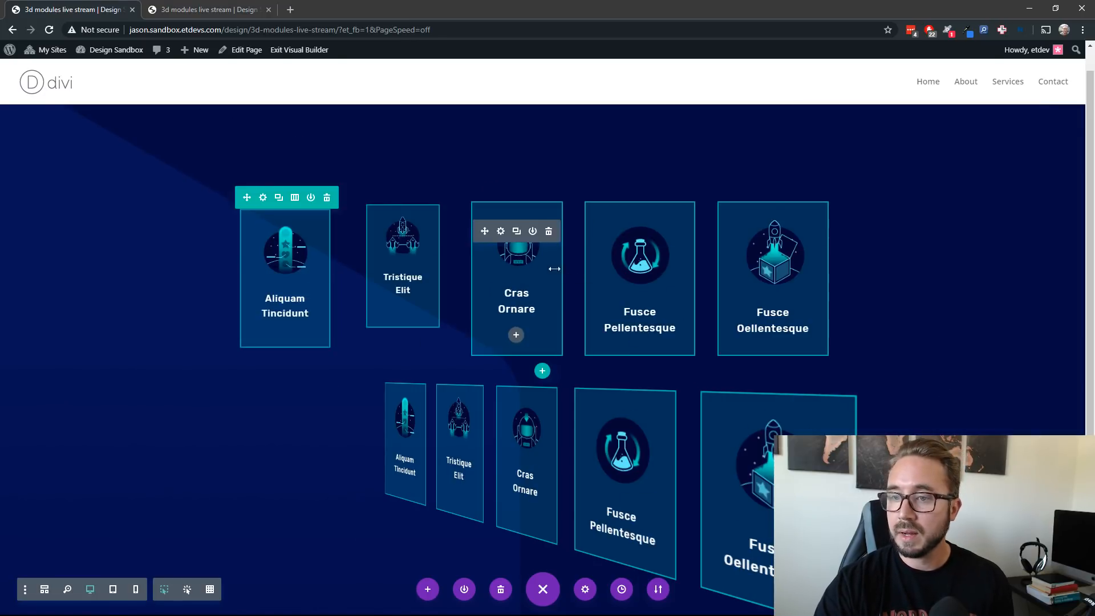
Scale the Cras Ornare blurb in the upper row to a linked 80% with the transform options
left_click(500, 232)
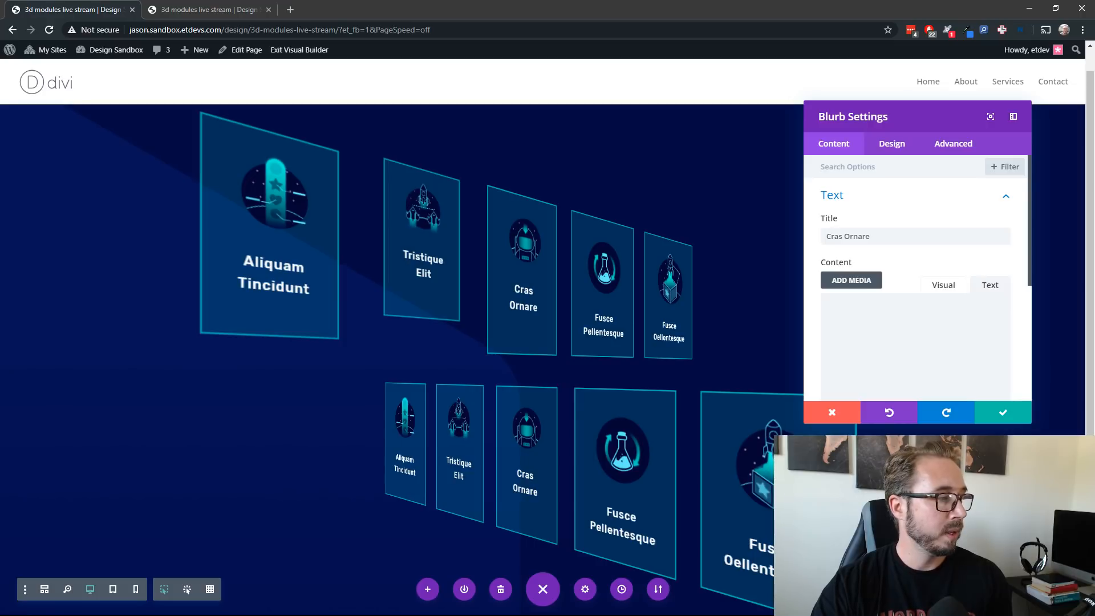
left_click(891, 144)
scroll(912, 320, "down", 4)
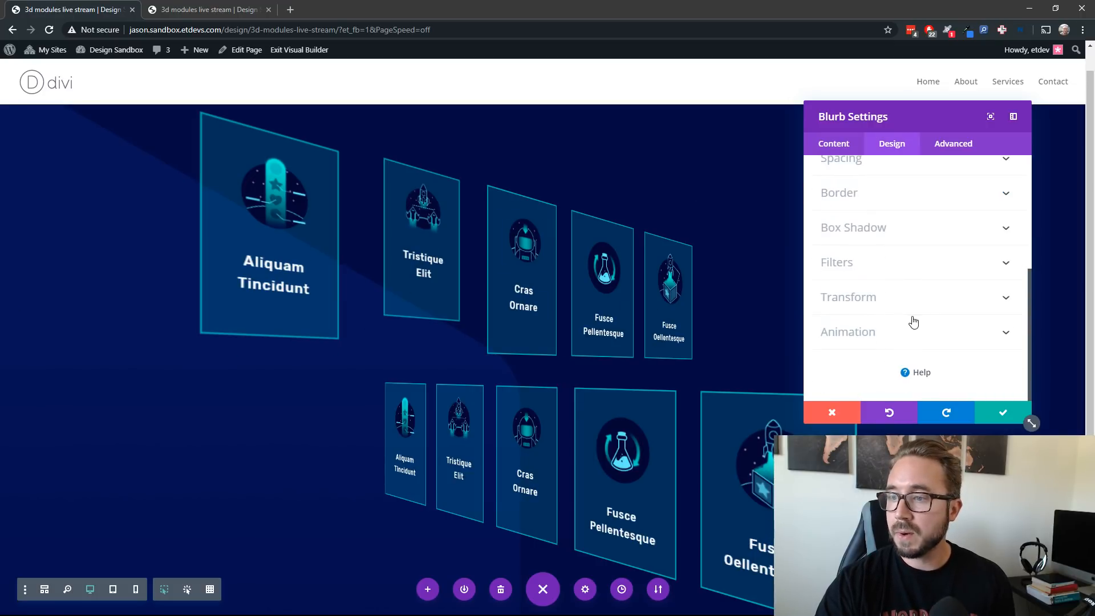
left_click(911, 302)
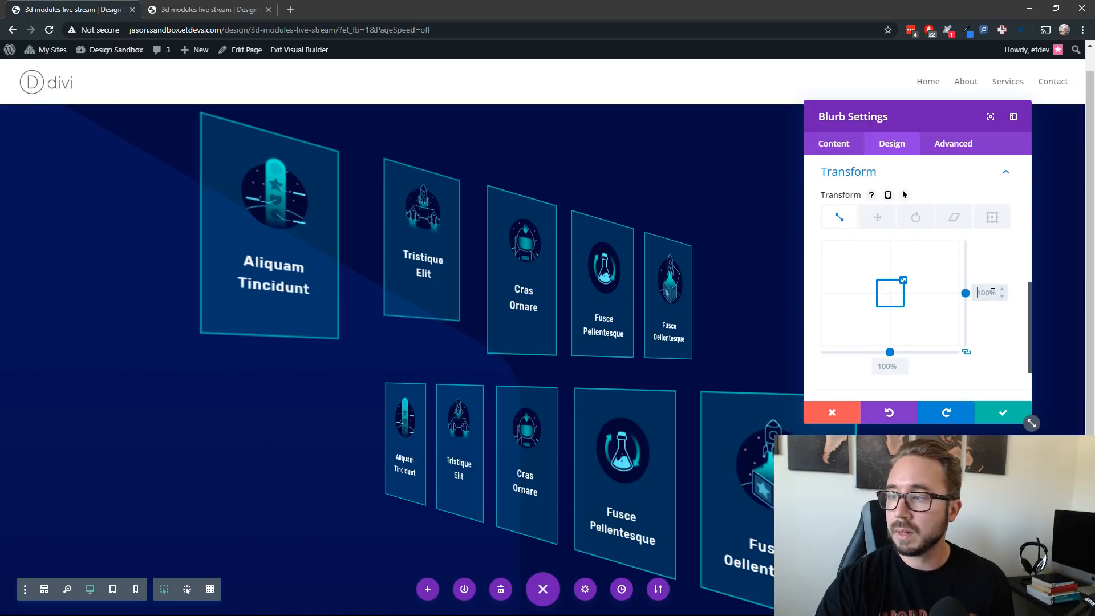
type("80")
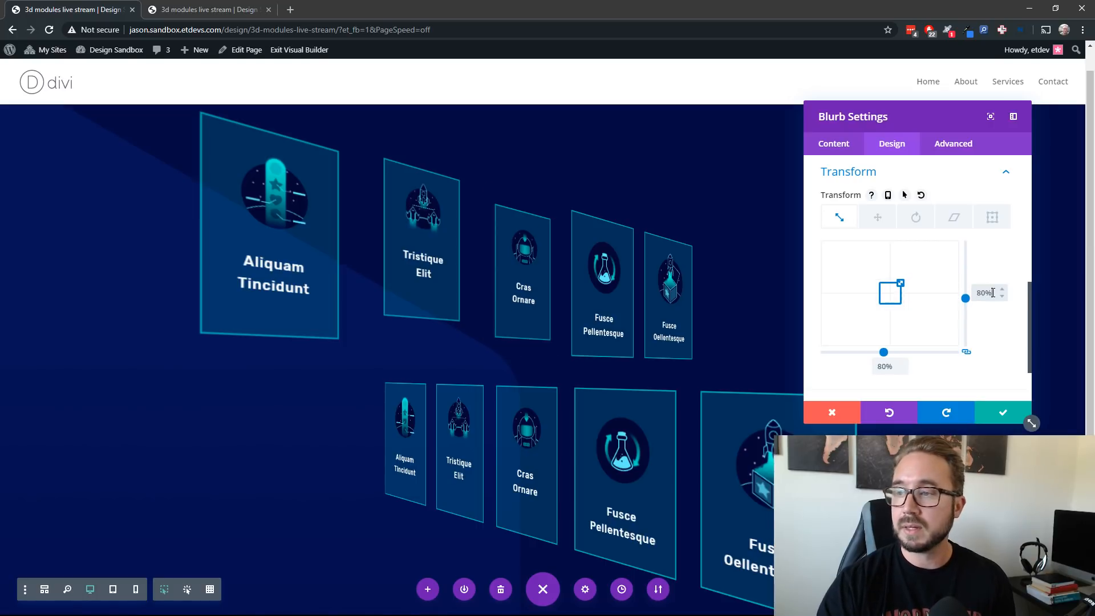
Unlink the Cras Ornare blurb's translate values, set its vertical offset to -20%, and save its settings
left_click(881, 224)
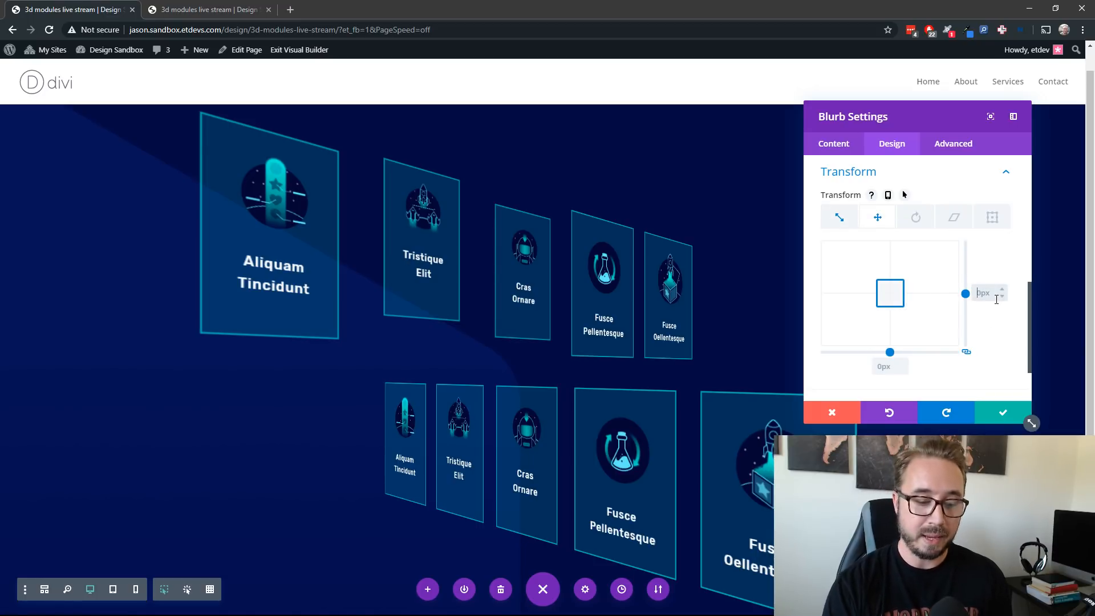
left_click(967, 354)
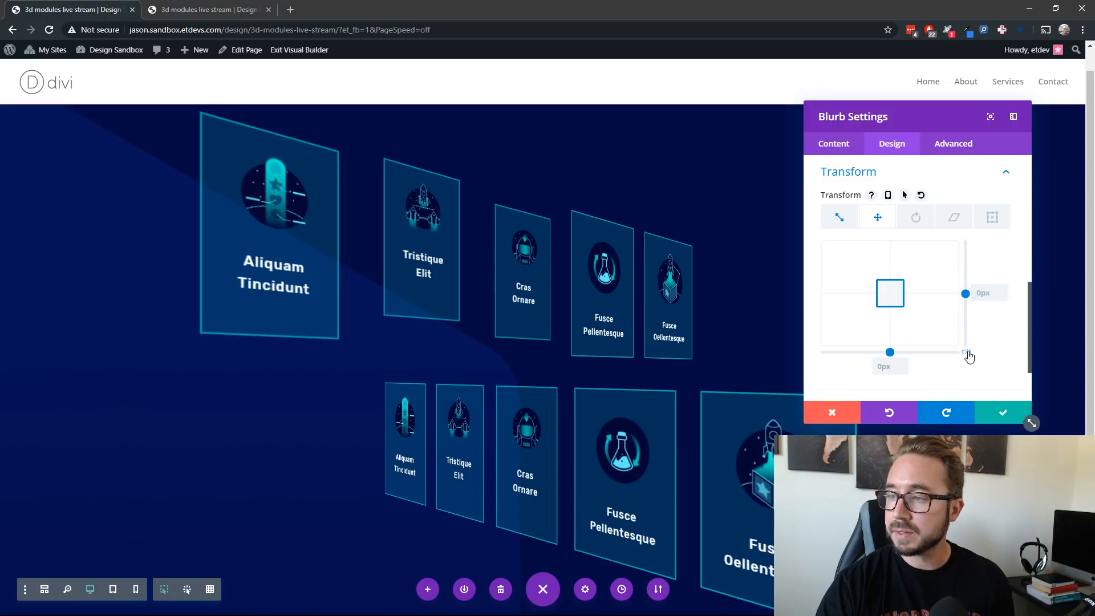
left_click(985, 291)
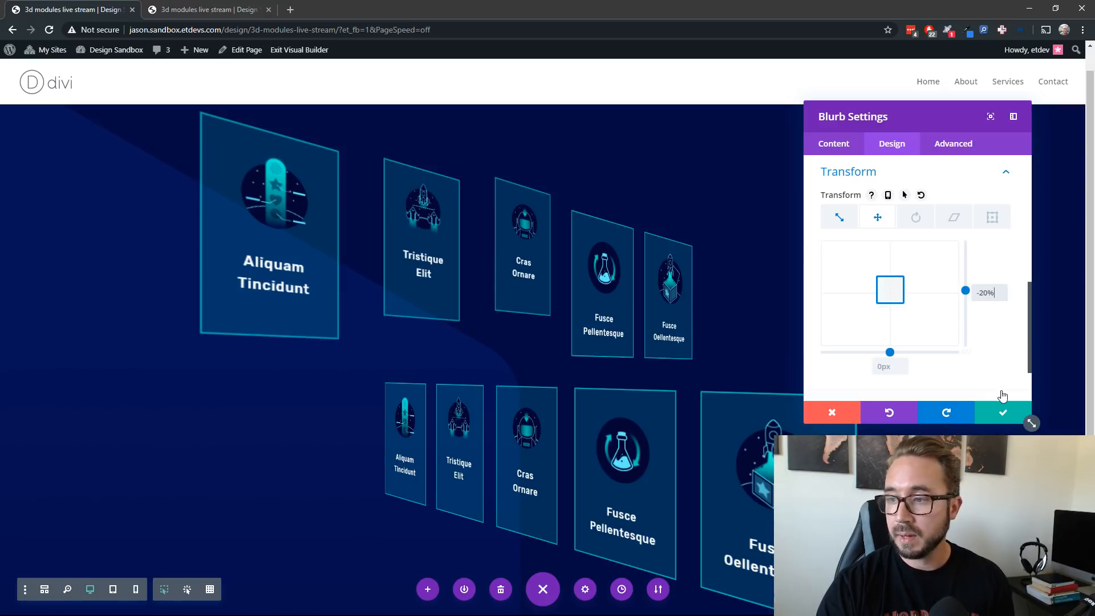
left_click(1002, 417)
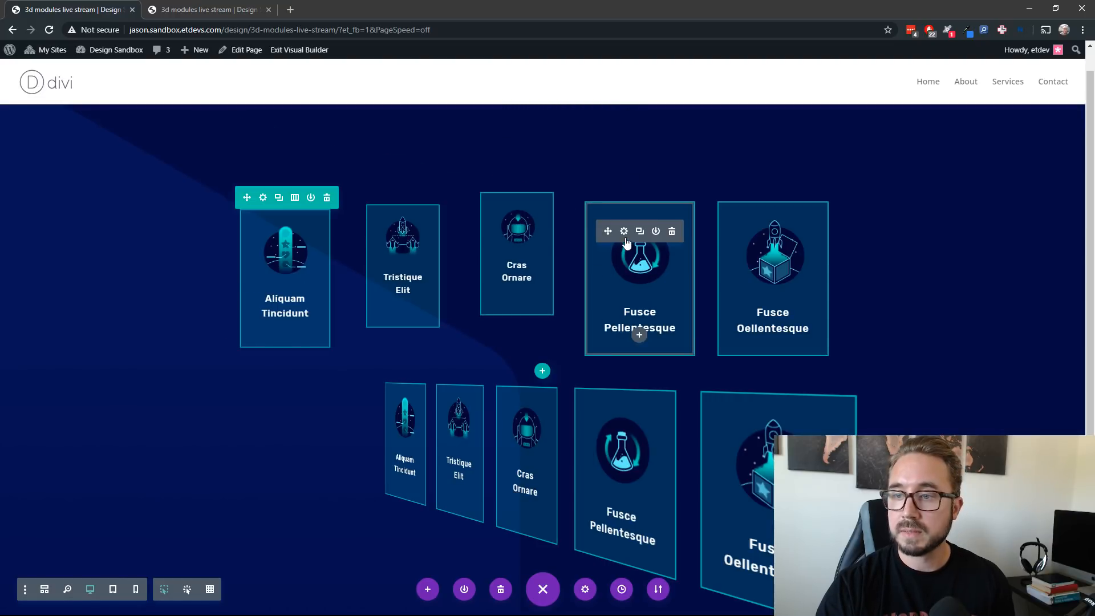
Scale the Fusce Pellentesque blurb in the upper row to a linked 85% with the transform options
left_click(623, 233)
left_click(892, 143)
scroll(890, 257, "down", 5)
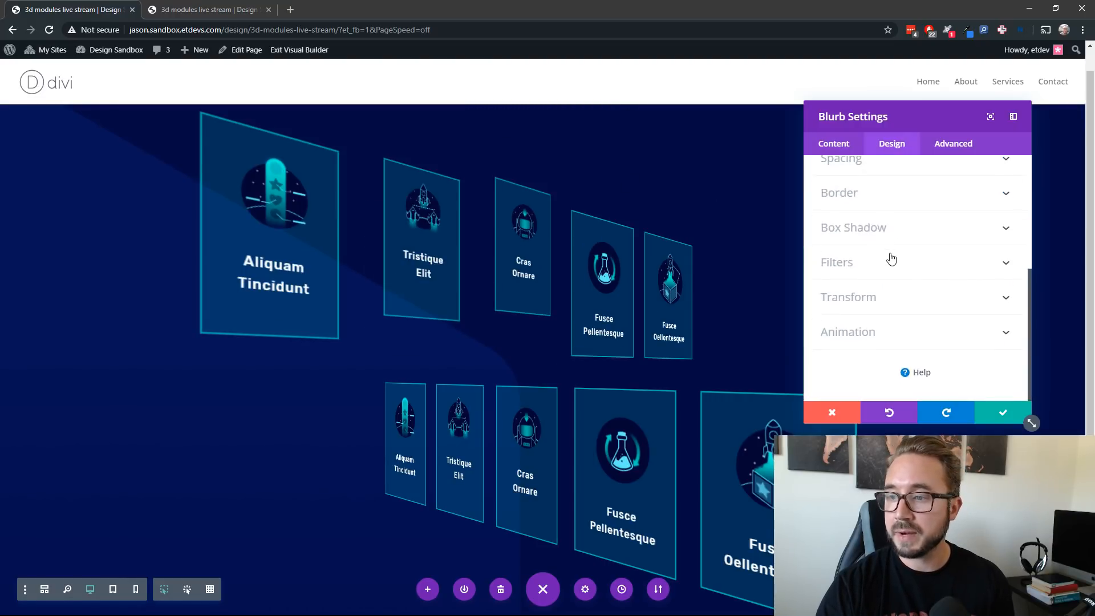
left_click(888, 289)
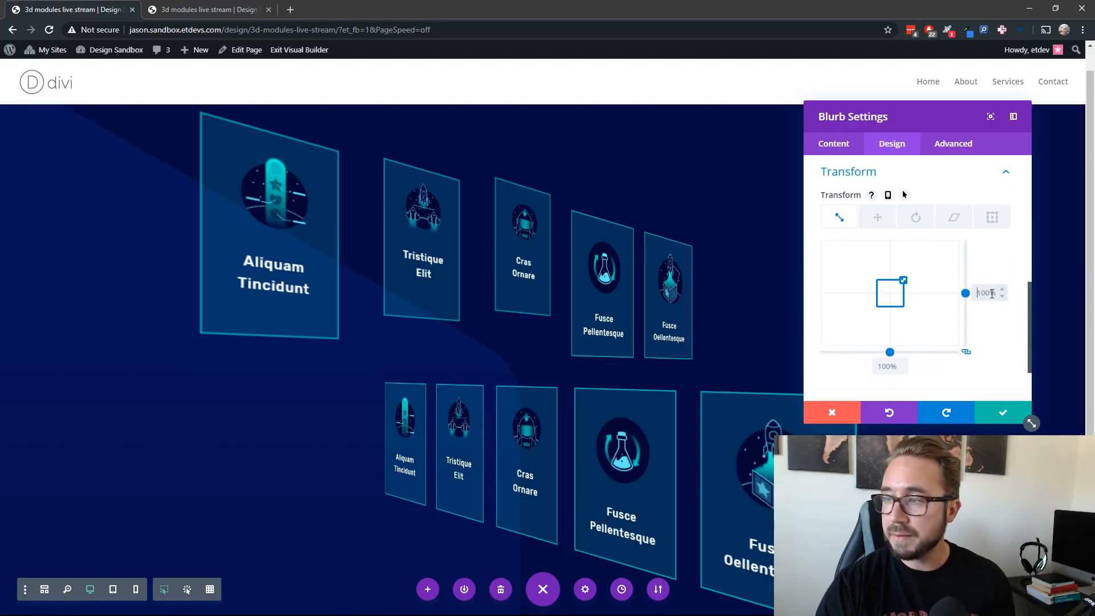
type("85%")
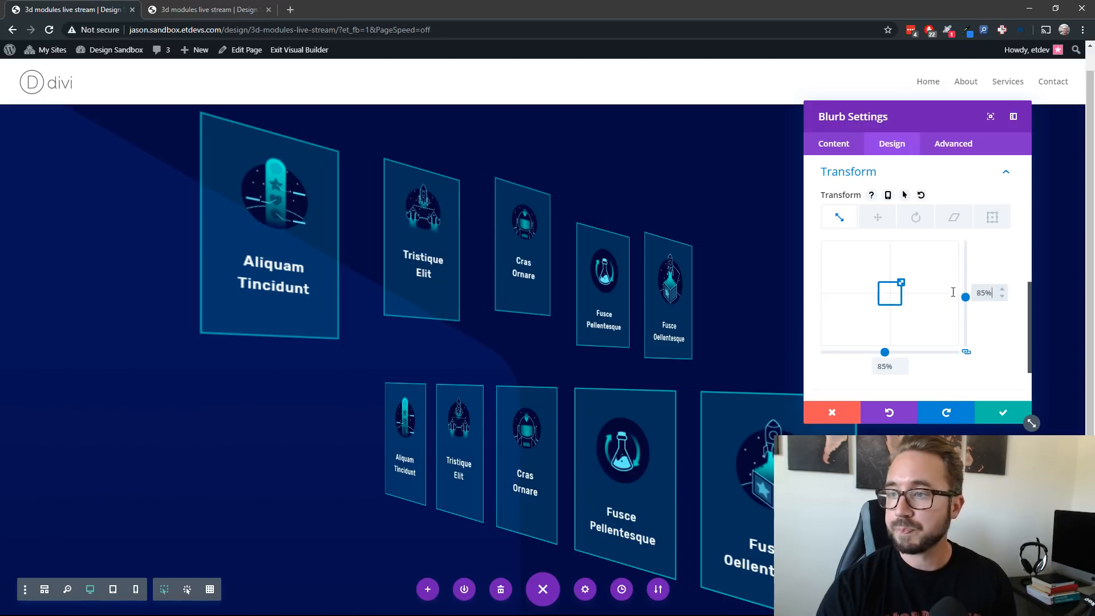
Move the Fusce Pellentesque blurb vertically by -30% with unlinked translate values and save its settings
left_click(878, 216)
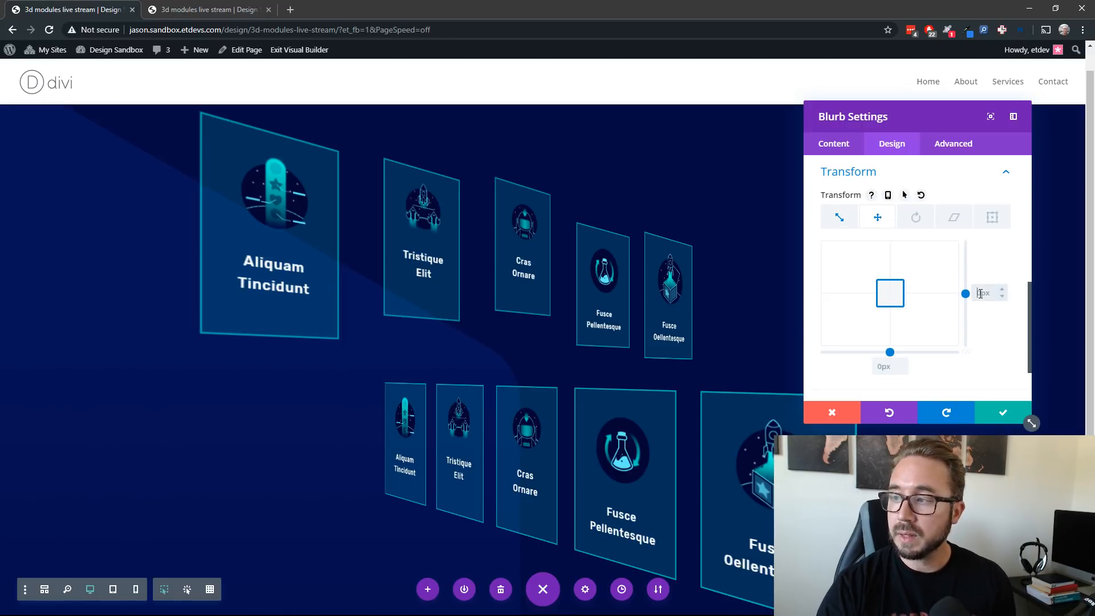
type("-30")
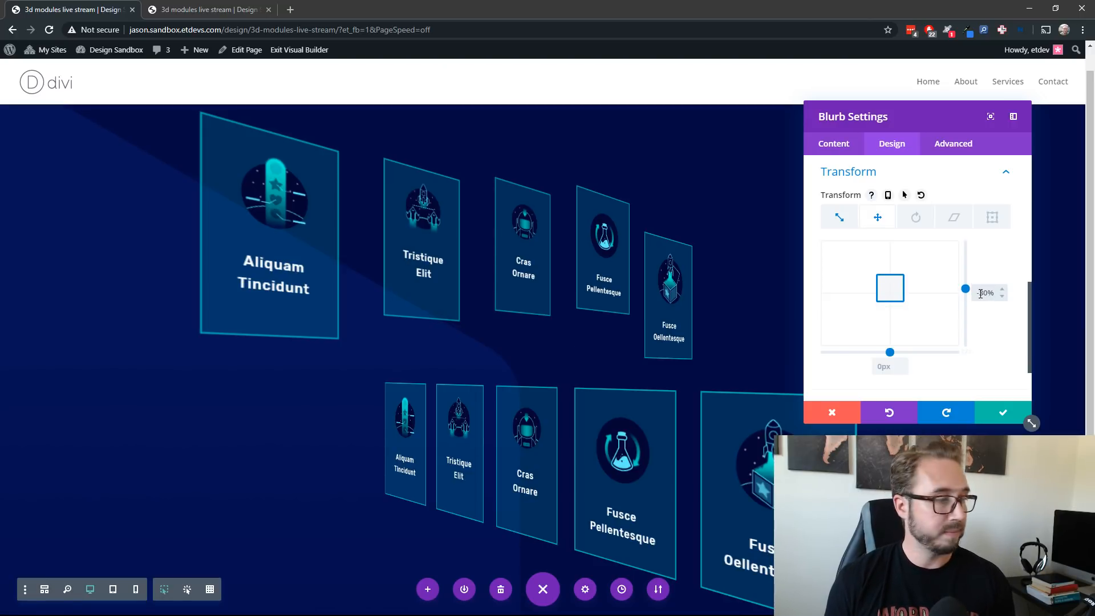
left_click(1014, 417)
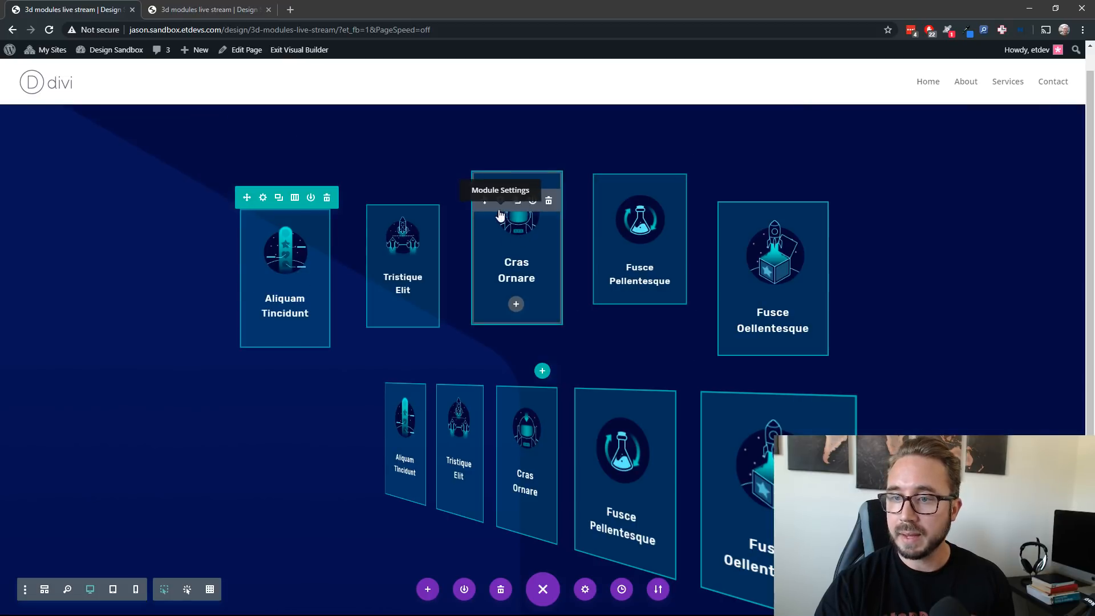
Set the upper row's Cras Ornare blurb's vertical translate offset to 20% and save its settings
left_click(500, 203)
left_click(893, 145)
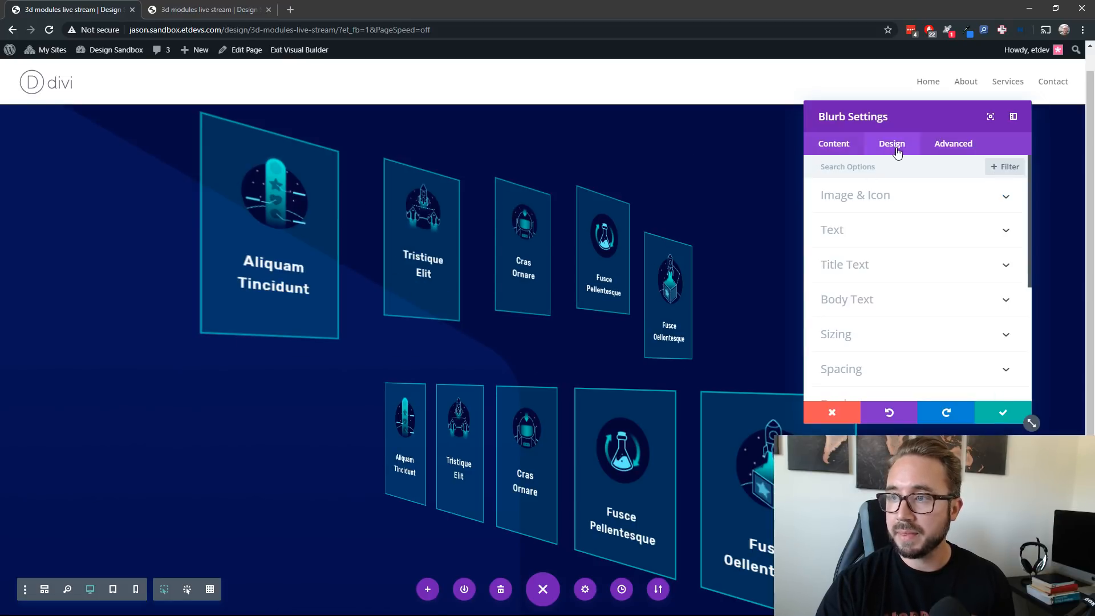
scroll(929, 289, "down", 3)
left_click(933, 303)
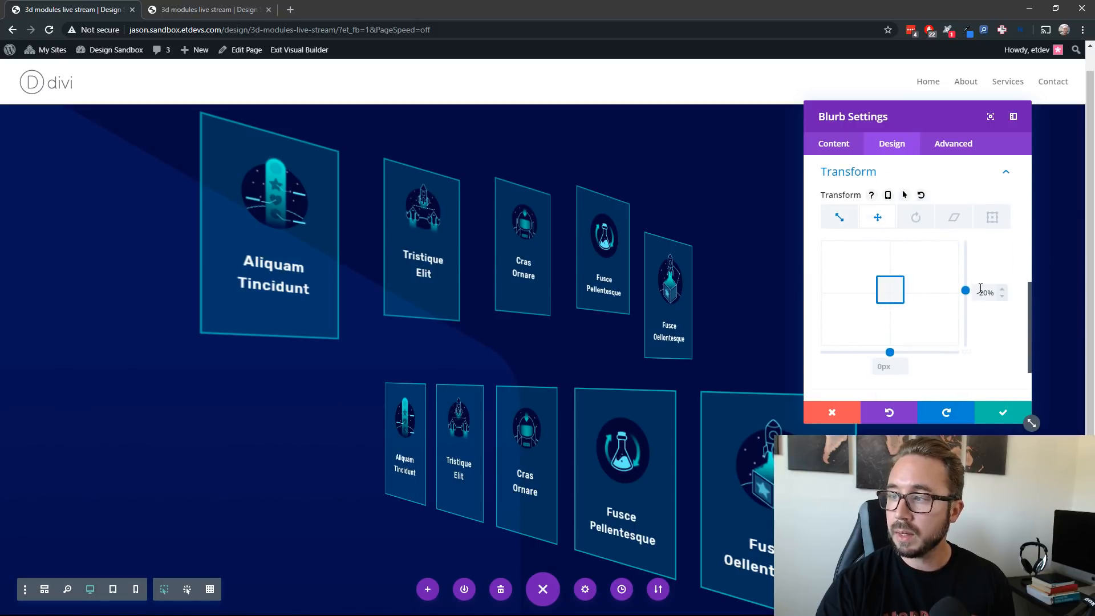
key("BackSpace")
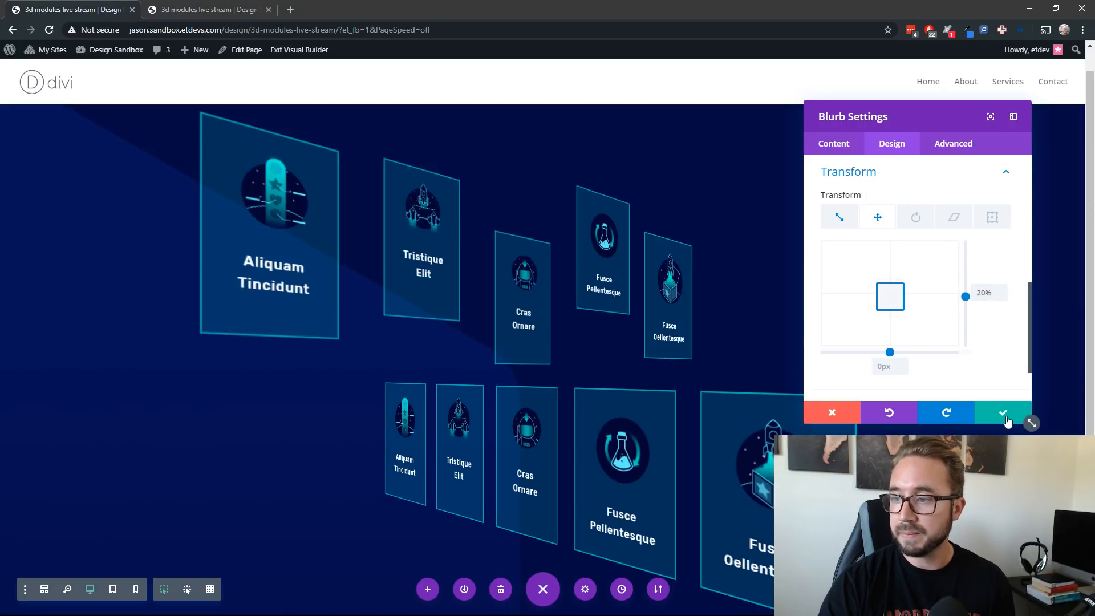
left_click(1003, 414)
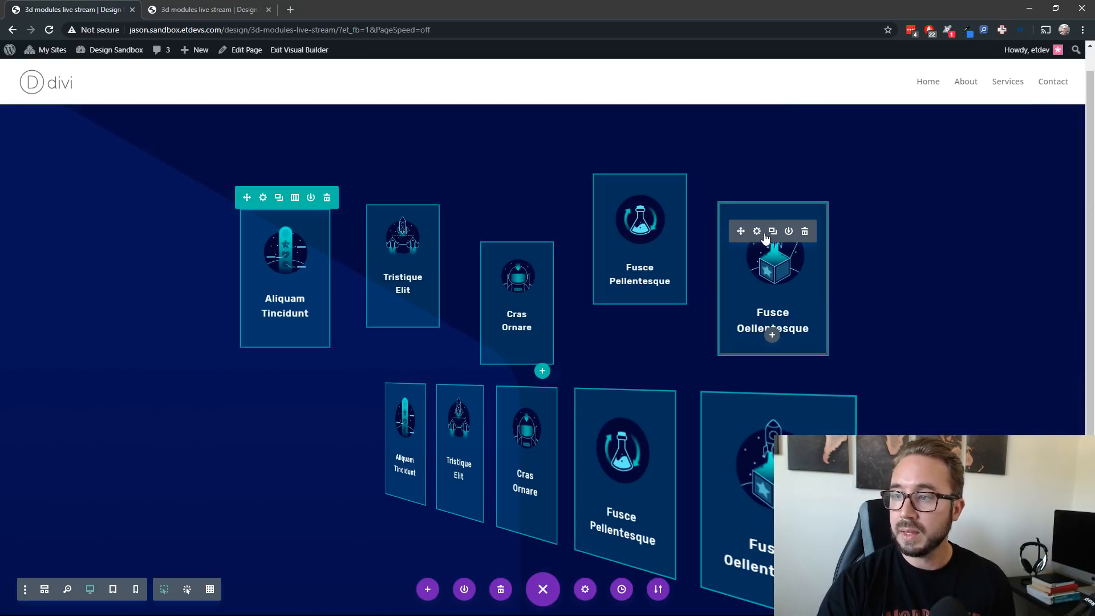
Scale the Fusce Oellentesque blurb in the upper row to a linked 60% and save its settings
left_click(757, 232)
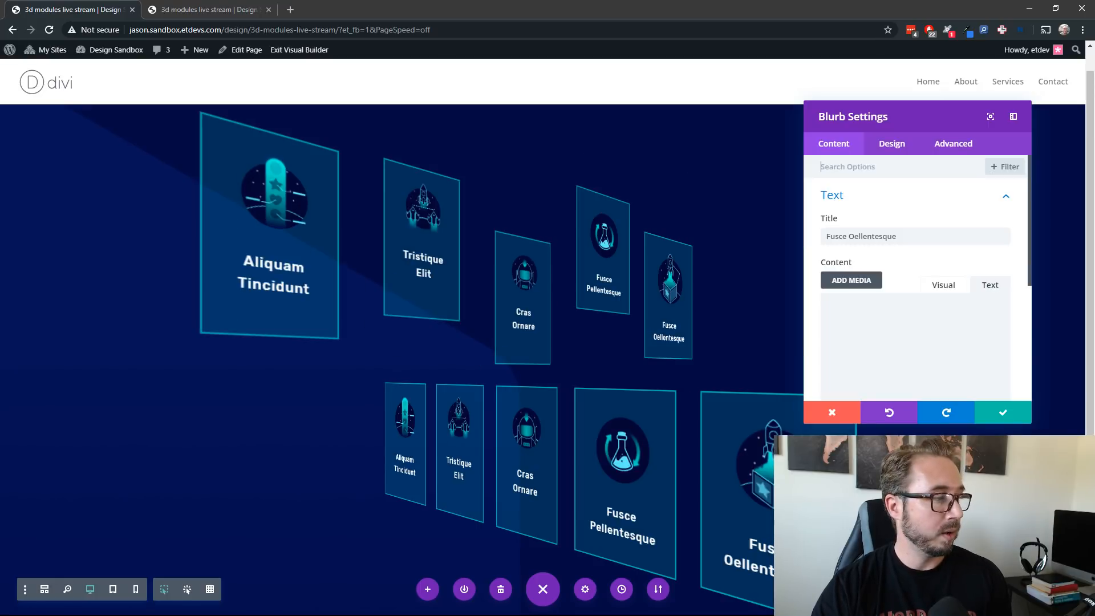
left_click(892, 144)
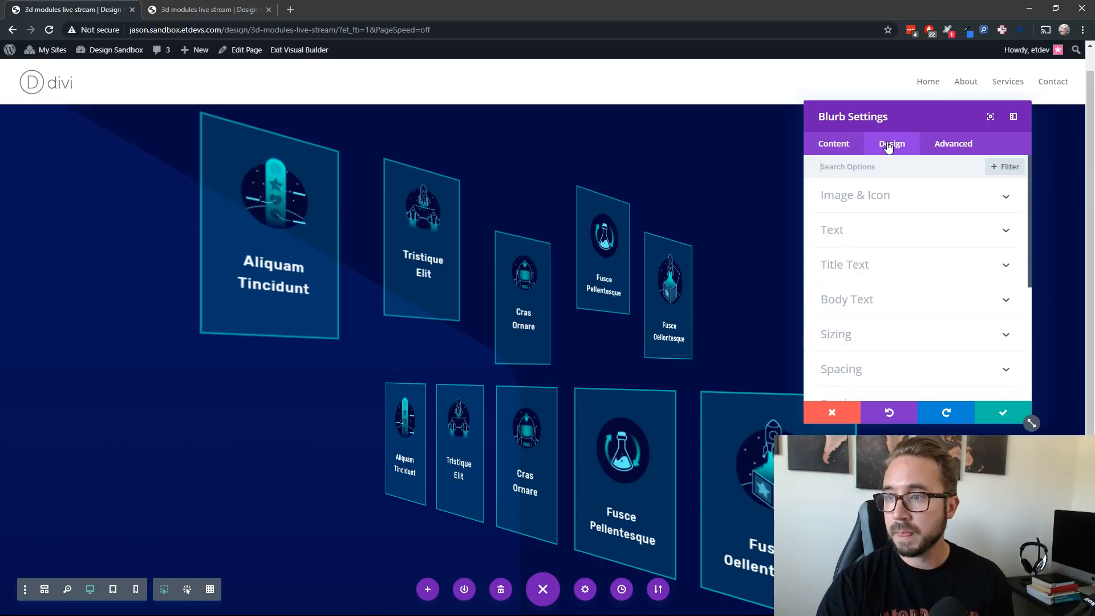
scroll(904, 321, "down", 2)
scroll(901, 316, "down", 2)
left_click(899, 303)
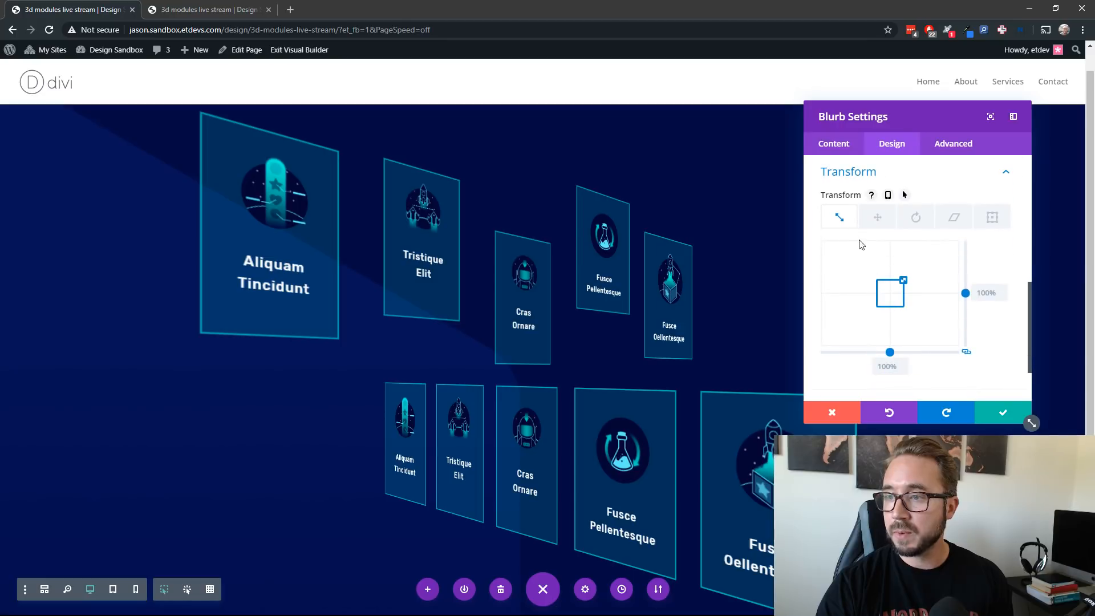
left_click(983, 287)
type("60")
key("Return")
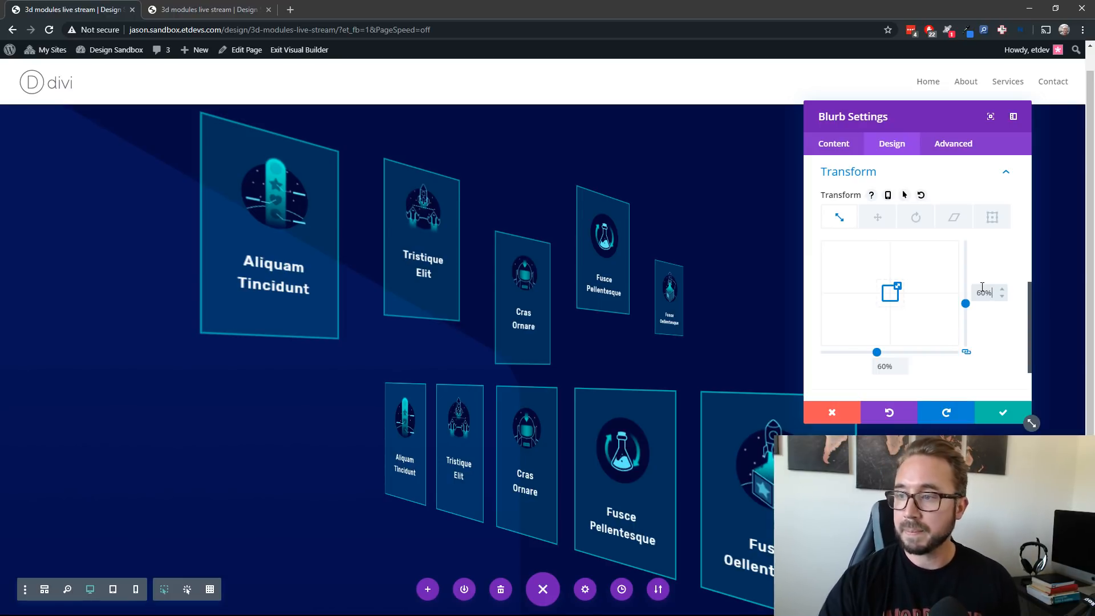
left_click(995, 410)
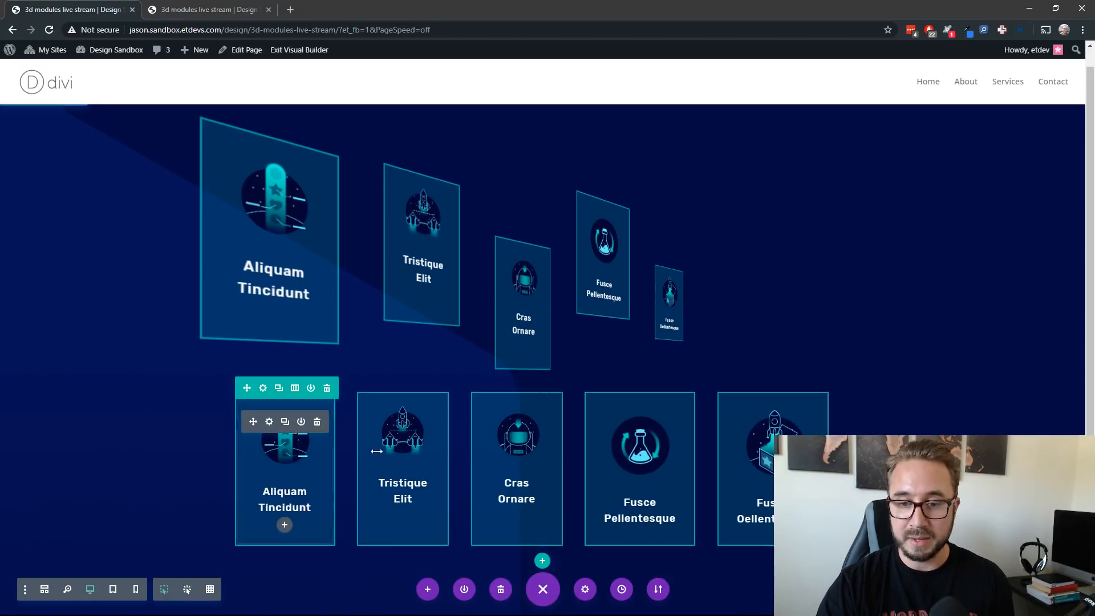
Scale the lower row's Aliquam Tincidunt blurb to a linked 60% with the transform options
left_click(267, 423)
scroll(608, 386, "down", 1)
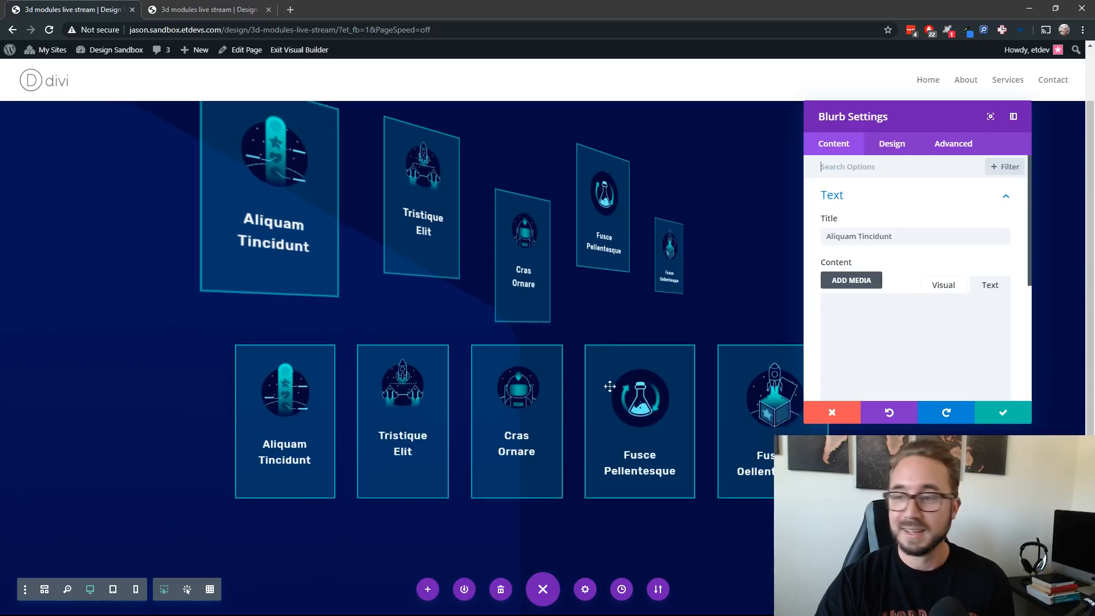
left_click(892, 145)
scroll(912, 374, "down", 3)
scroll(909, 342, "up", 1)
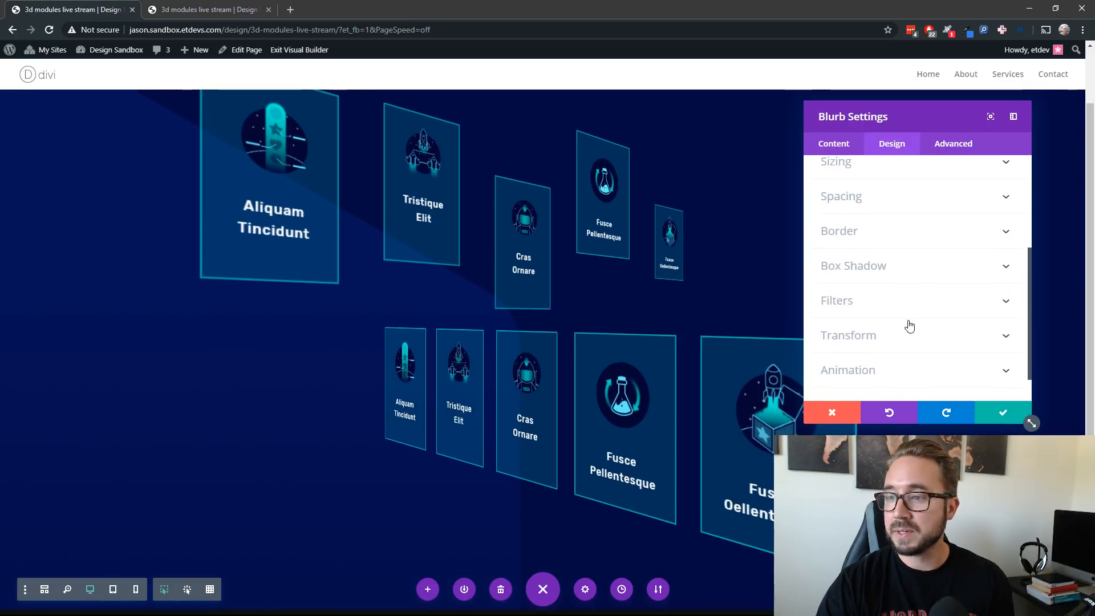
left_click(909, 331)
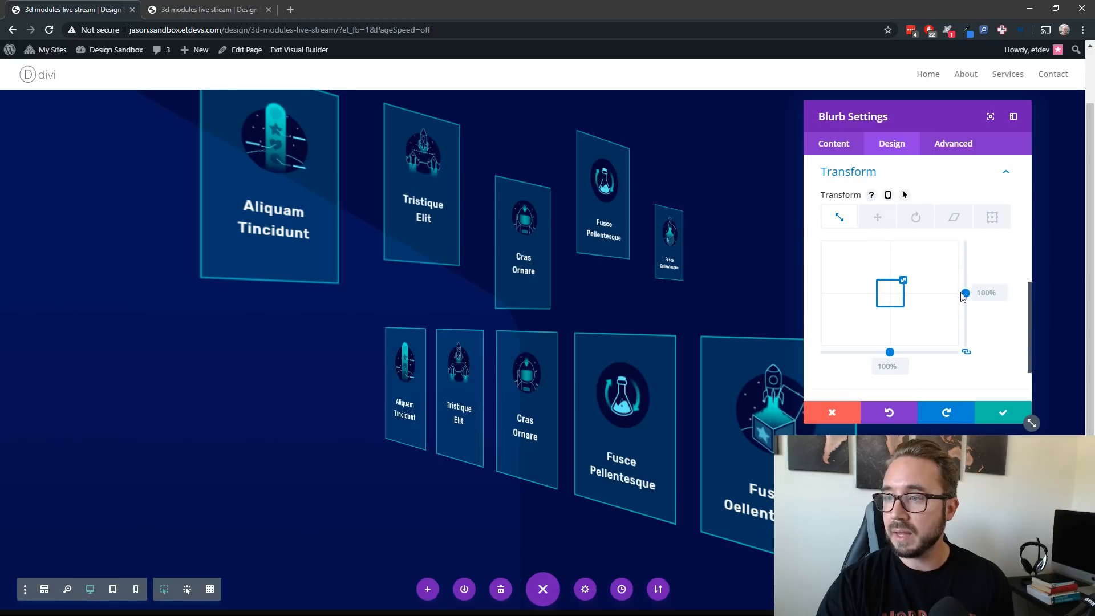
left_click(993, 297)
type("60")
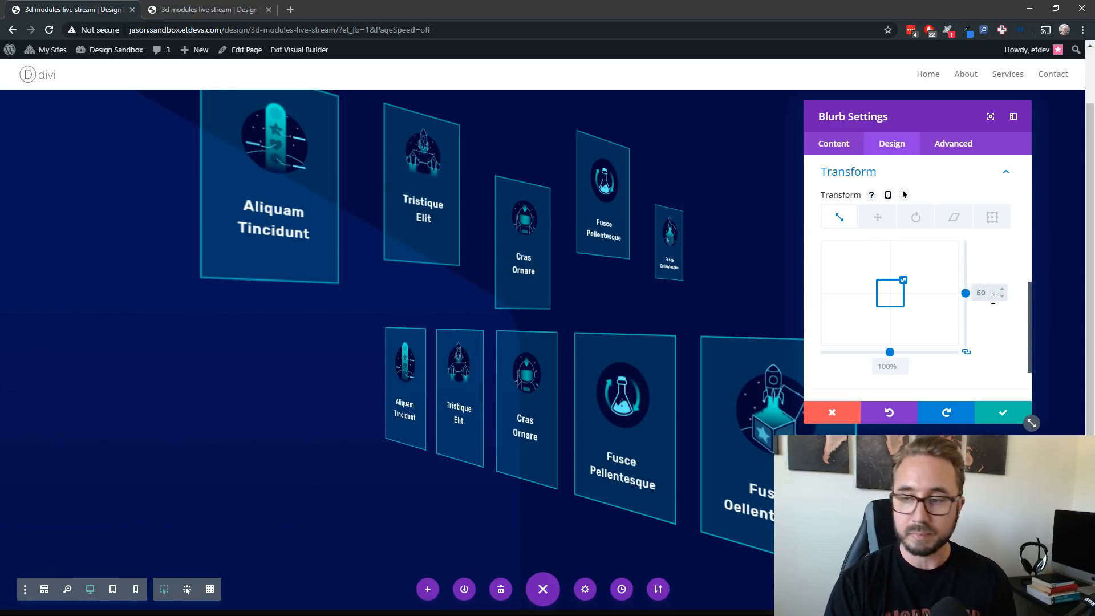
Offset the lower Aliquam Tincidunt blurb with unlinked translate values of -40% vertical and -20% horizontal, and save its settings
left_click(880, 221)
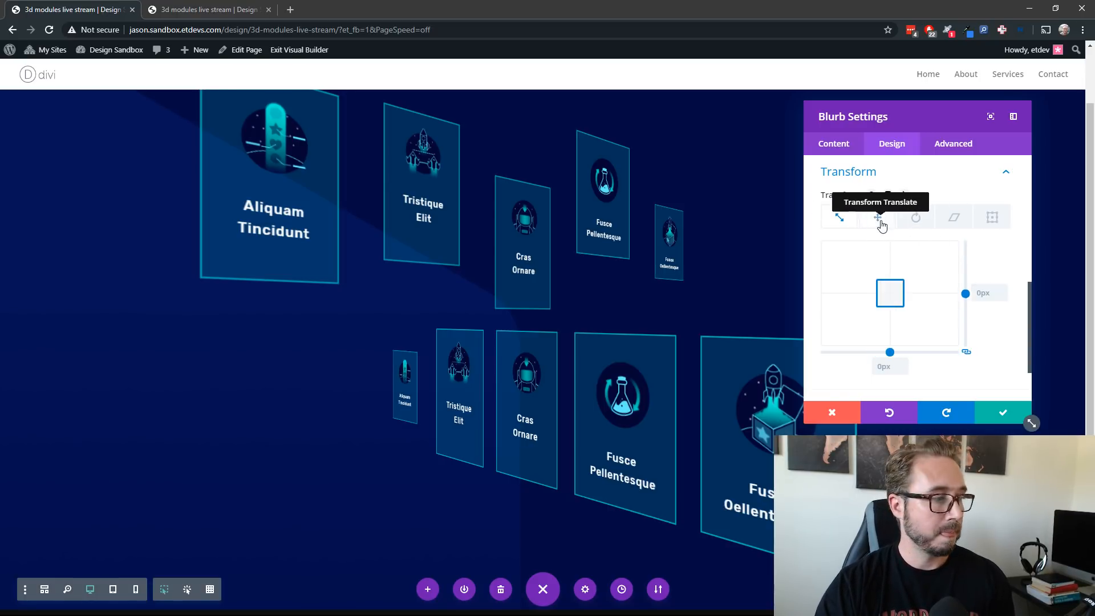
left_click(968, 353)
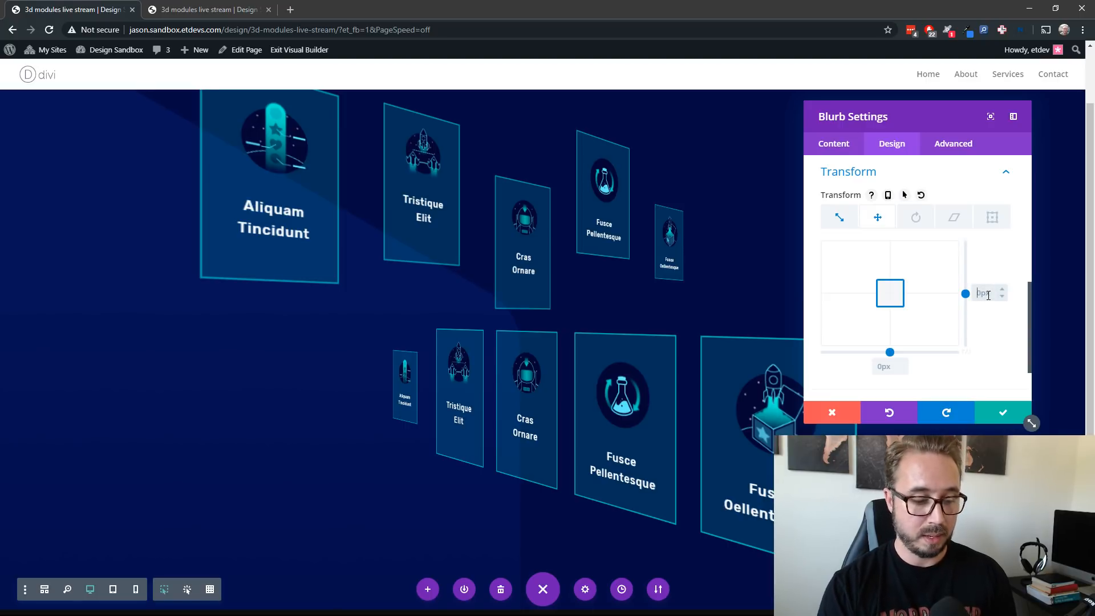
type("-40")
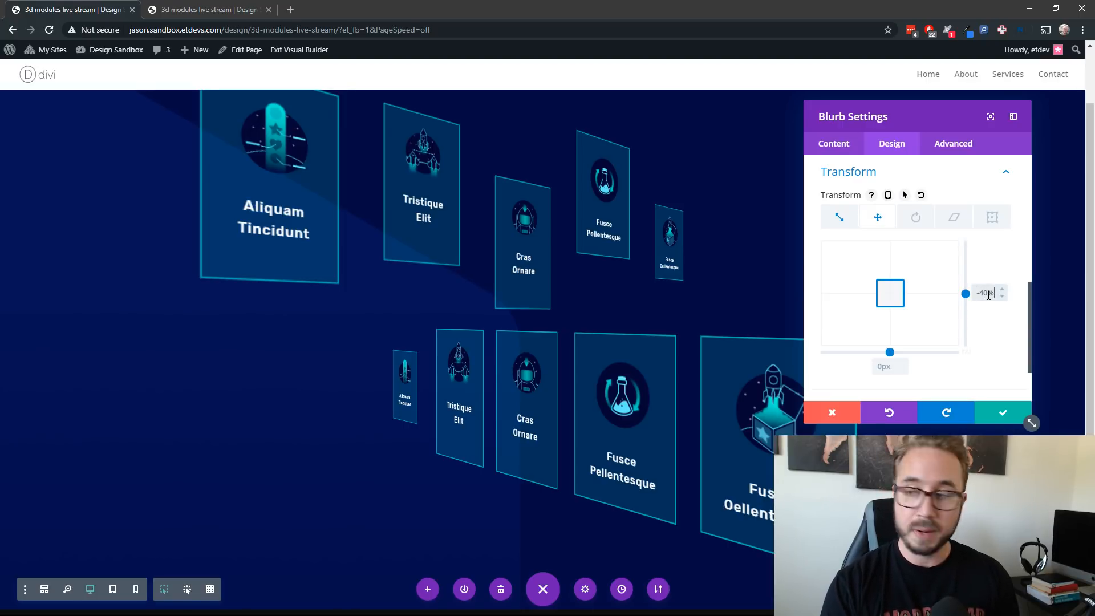
left_click(888, 365)
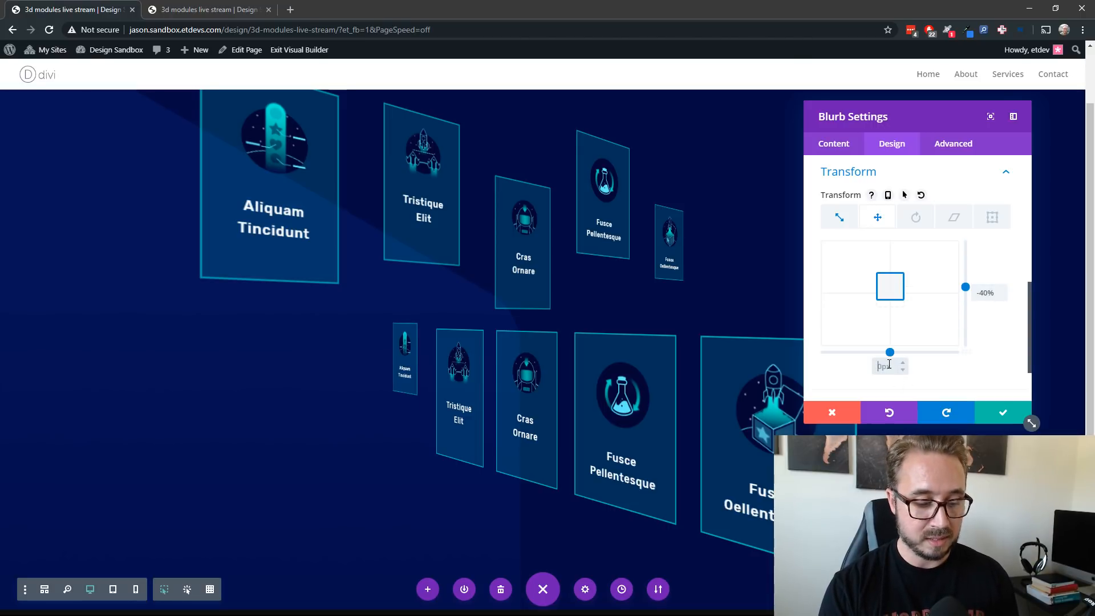
type("-20%")
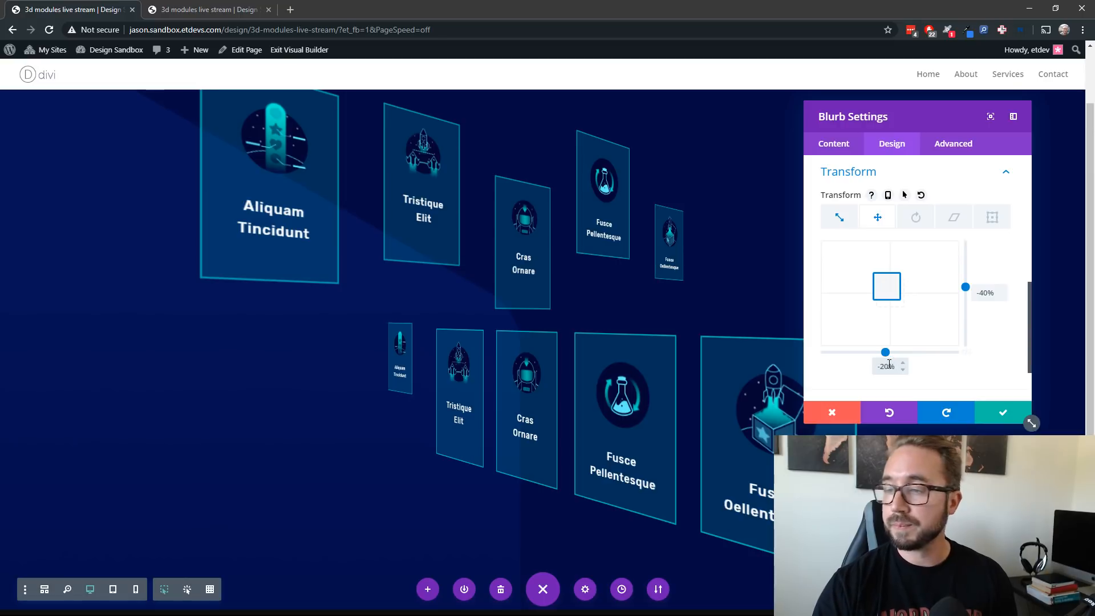
left_click(1002, 414)
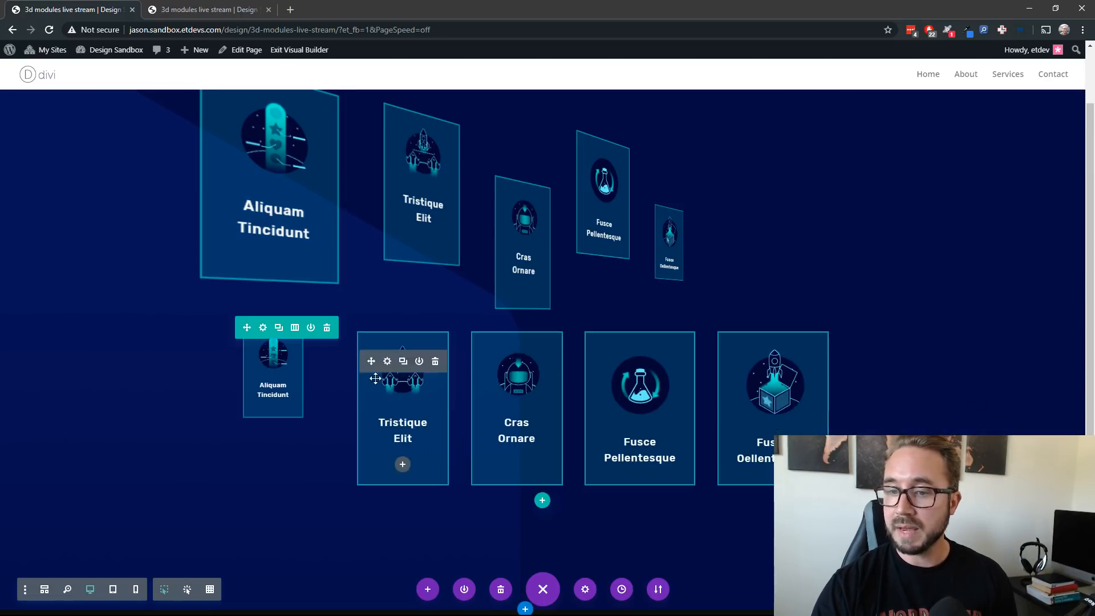
Scale the lower row's Tristique Elit blurb to a linked 90% with the transform options
left_click(387, 361)
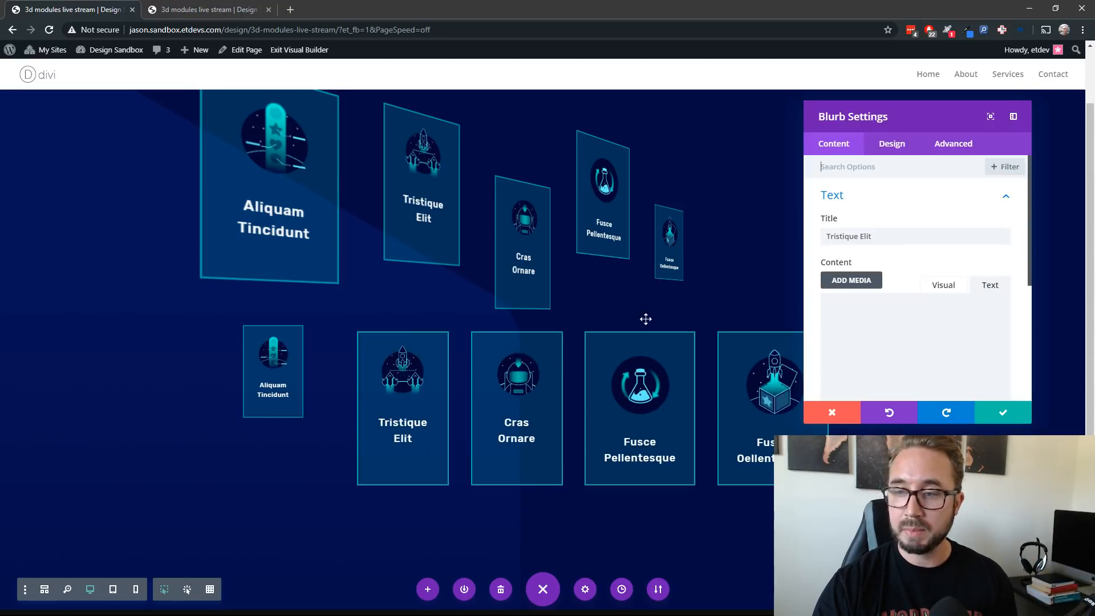
left_click(889, 143)
scroll(880, 319, "down", 5)
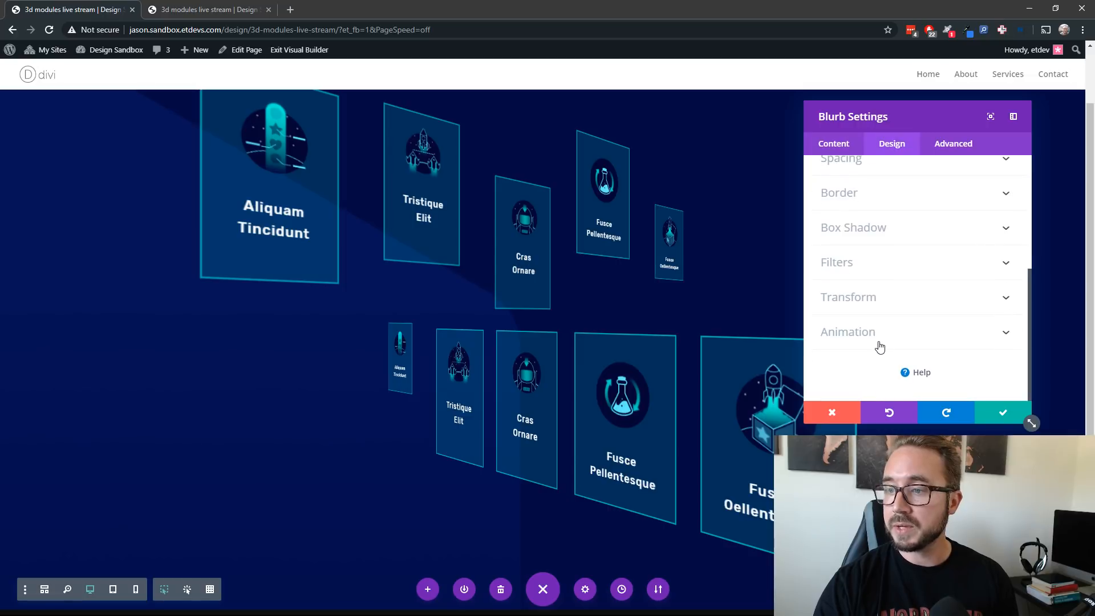
left_click(877, 301)
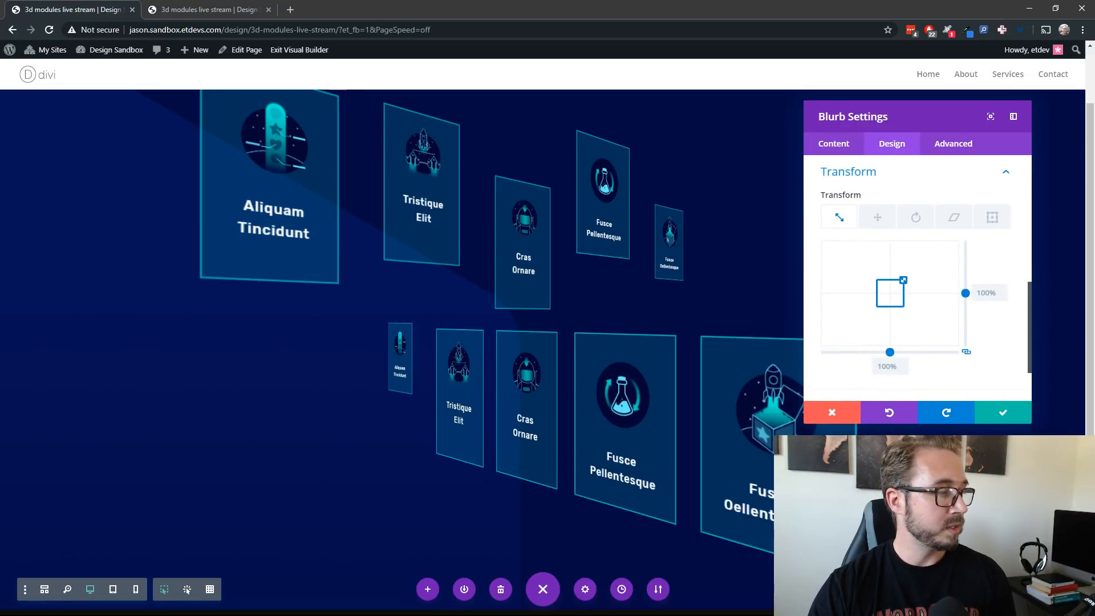
left_click(991, 290)
type("90%")
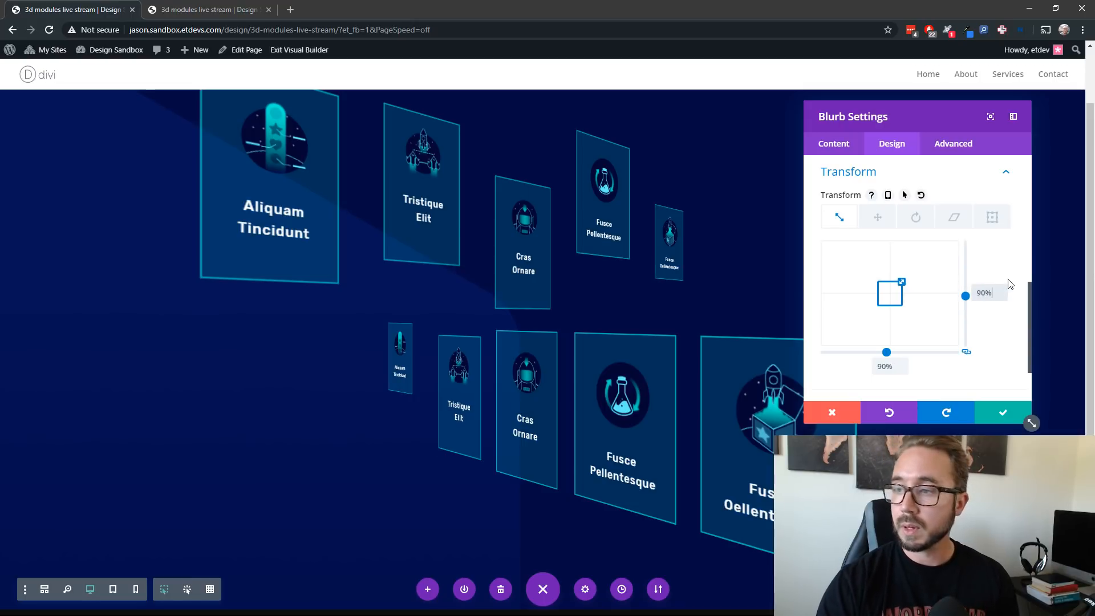
Set the lower Tristique Elit blurb's linked translate offset to 20% on both axes and save its settings
left_click(881, 219)
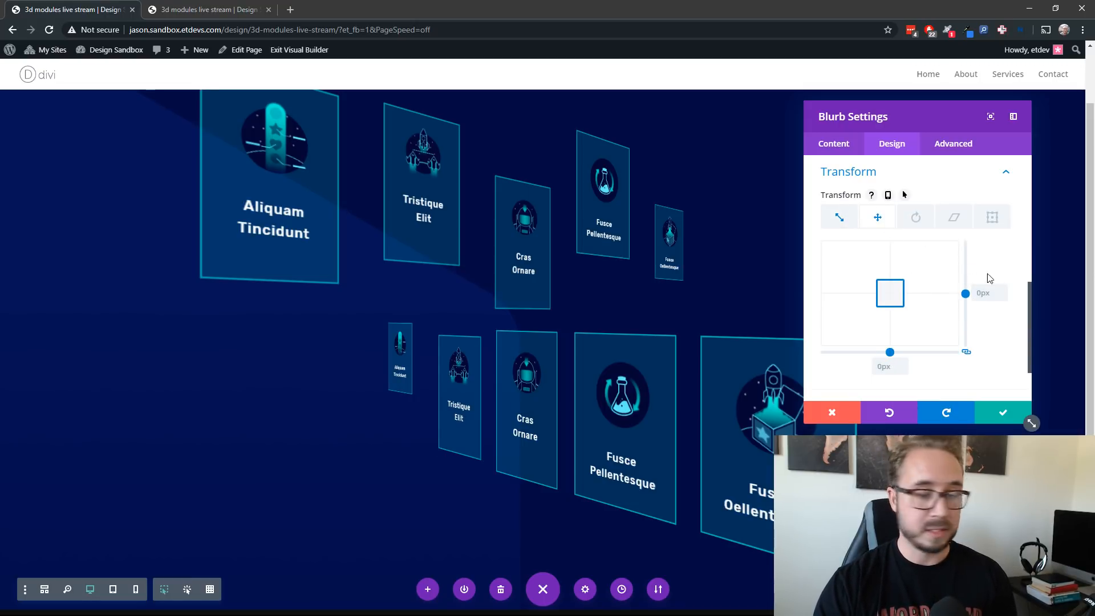
left_click(1004, 297)
type("20%")
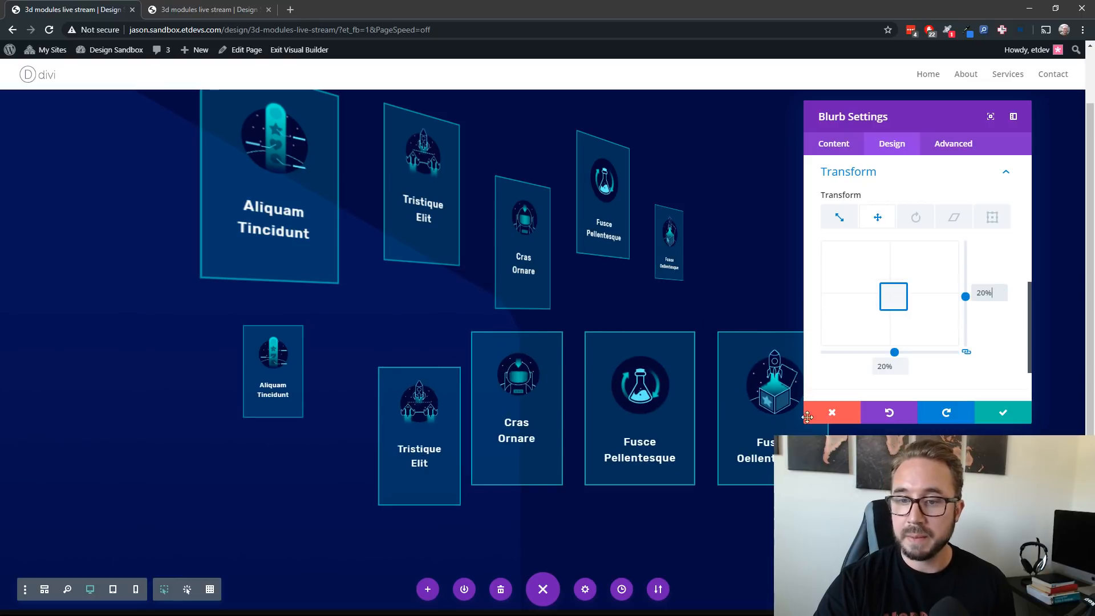
left_click(1005, 409)
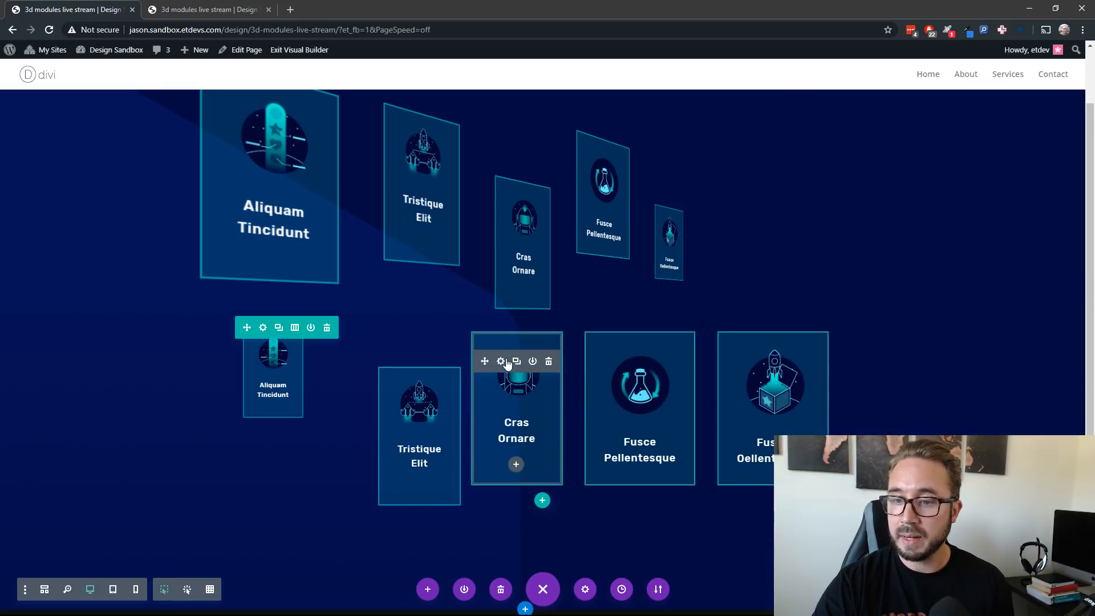
Scale the lower row's Cras Ornare blurb to a linked 70% with the transform options
left_click(500, 363)
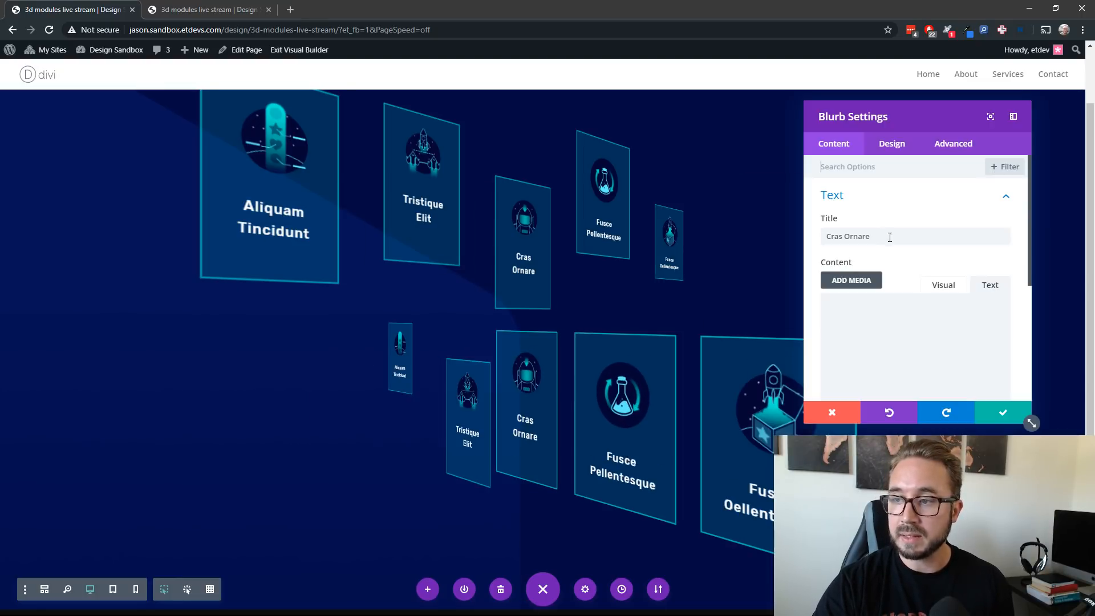
left_click(900, 149)
scroll(927, 240, "down", 5)
left_click(922, 311)
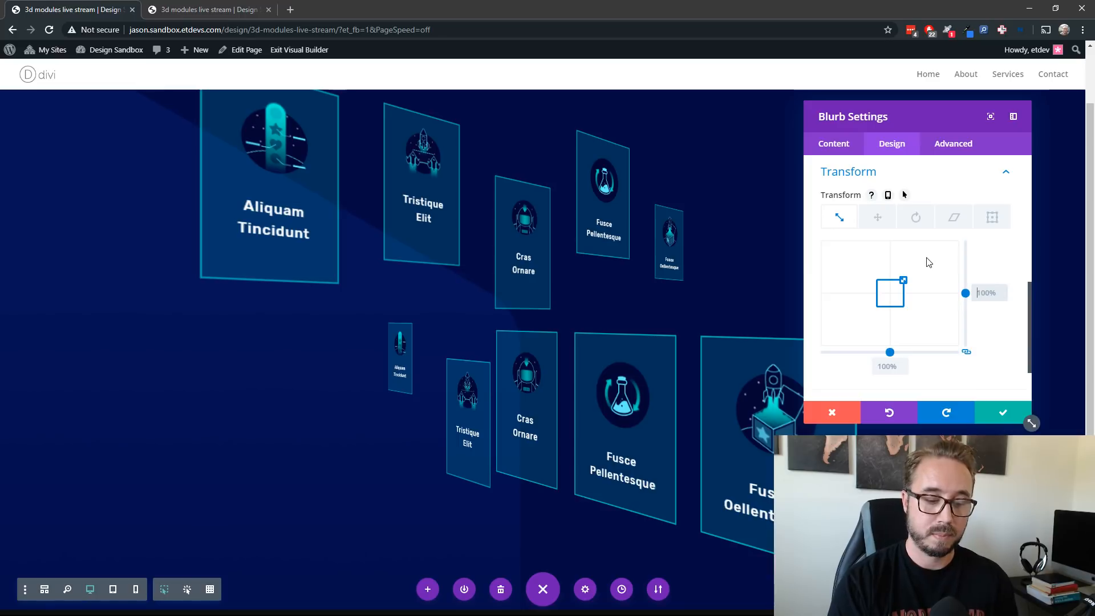
type("70")
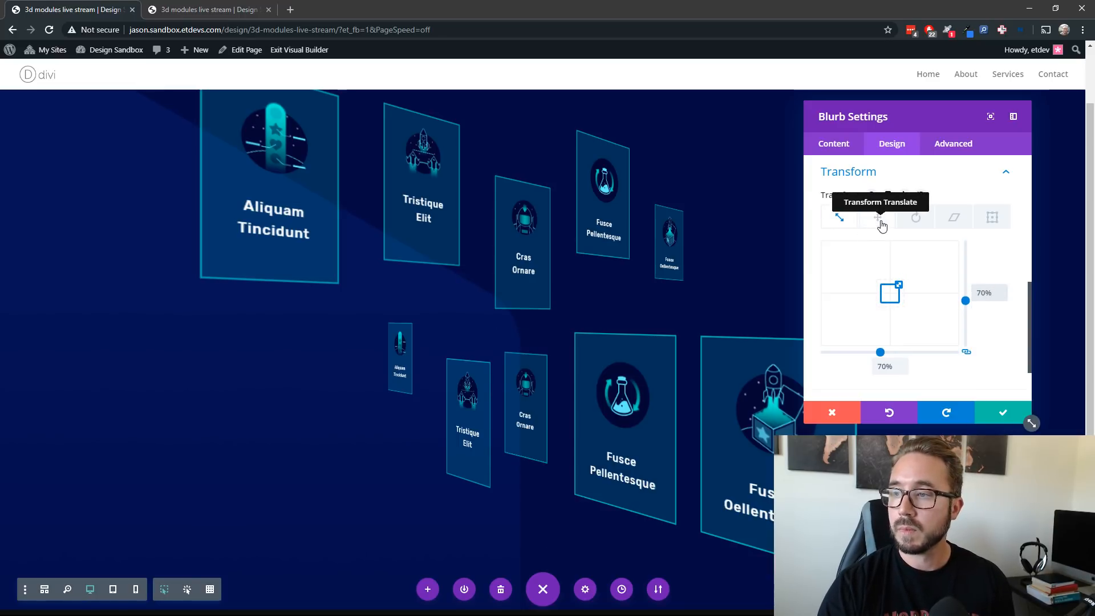
Move the lower Cras Ornare blurb vertically by -20% with unlinked translate values and save its settings
left_click(881, 224)
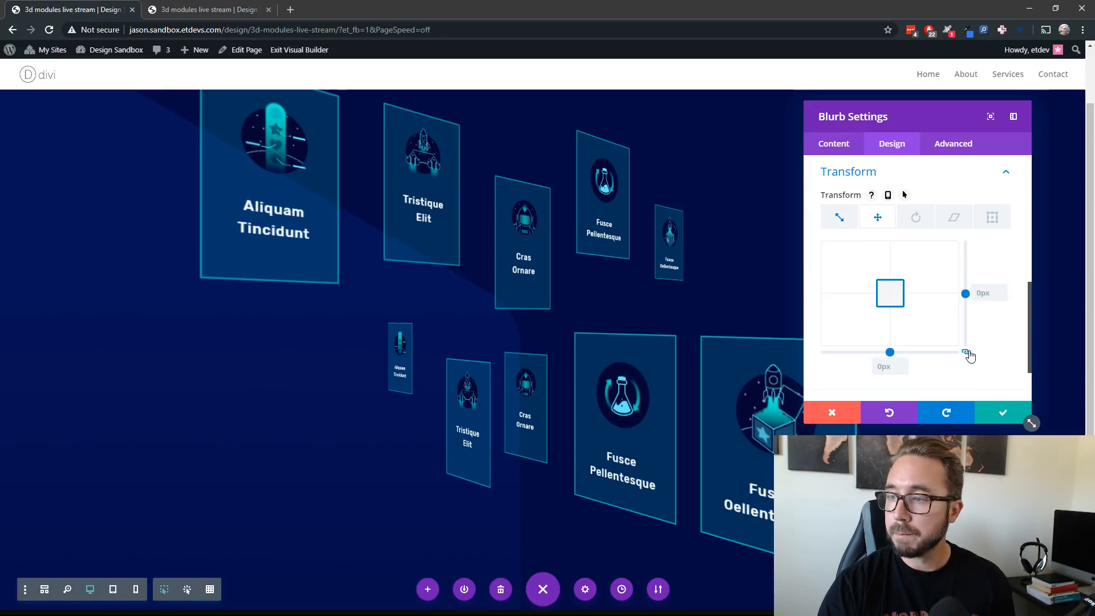
left_click(983, 292)
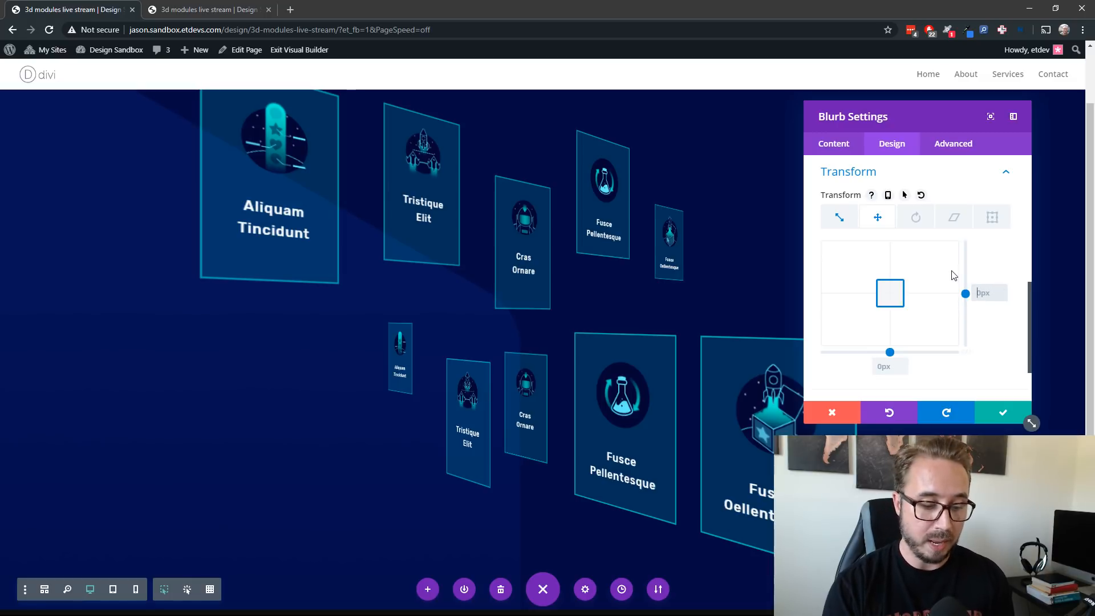
type("-20%")
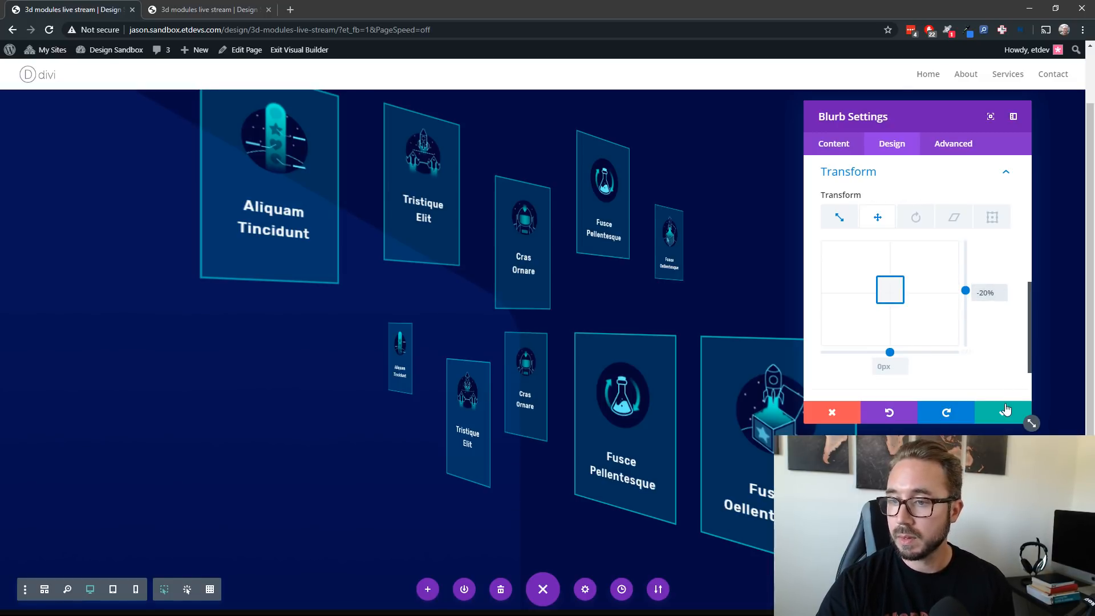
left_click(1002, 412)
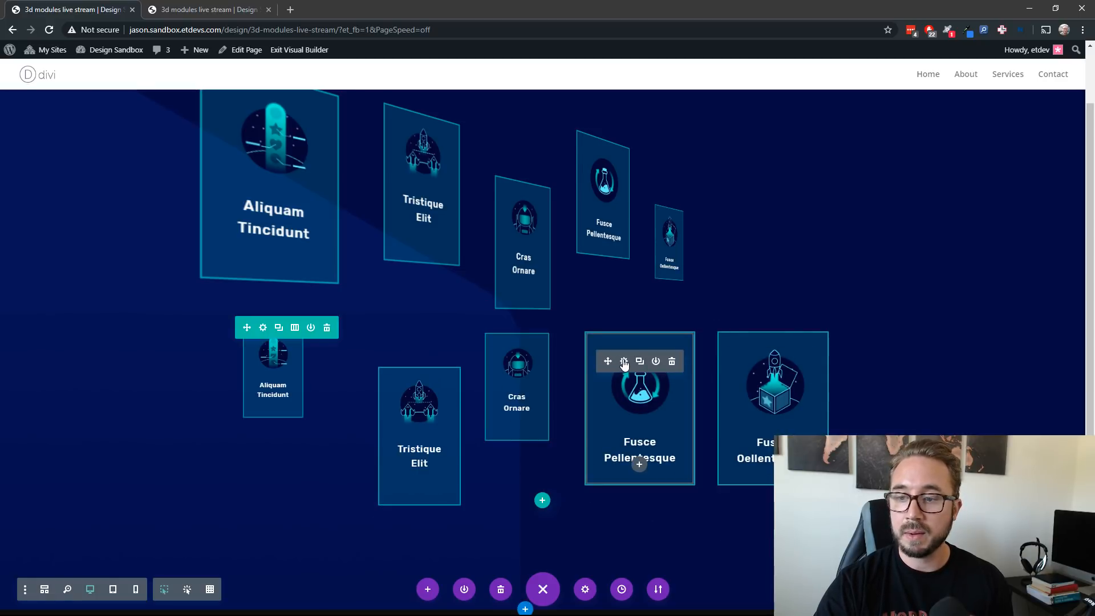
Scale the lower row's Fusce Pellentesque blurb to a linked 80%, offset it vertically by -20% with unlinked translate values, and save
left_click(623, 361)
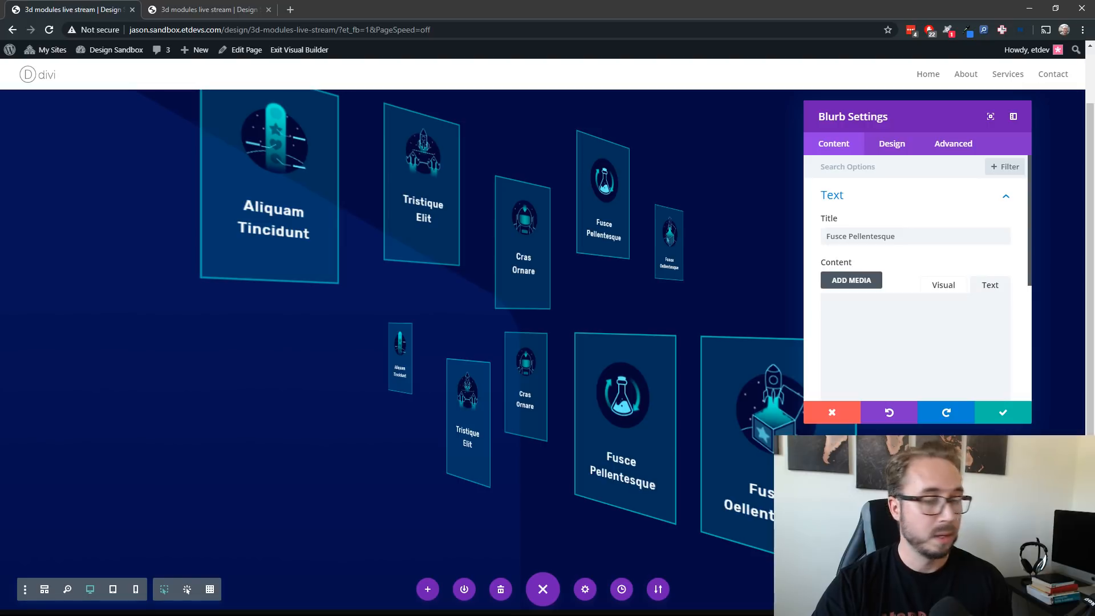
left_click(906, 147)
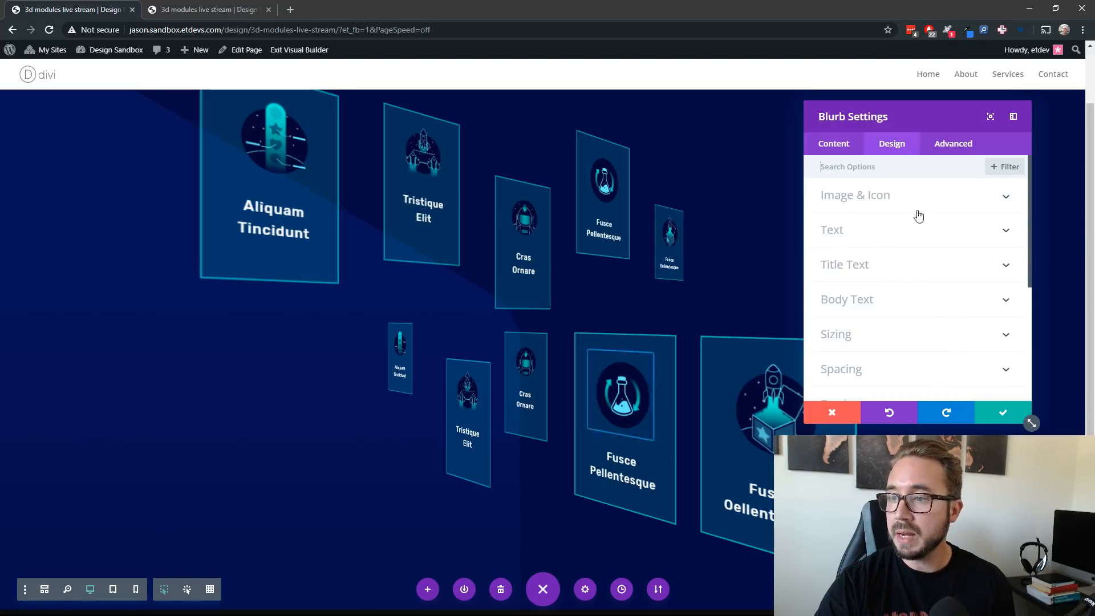
left_click(897, 371)
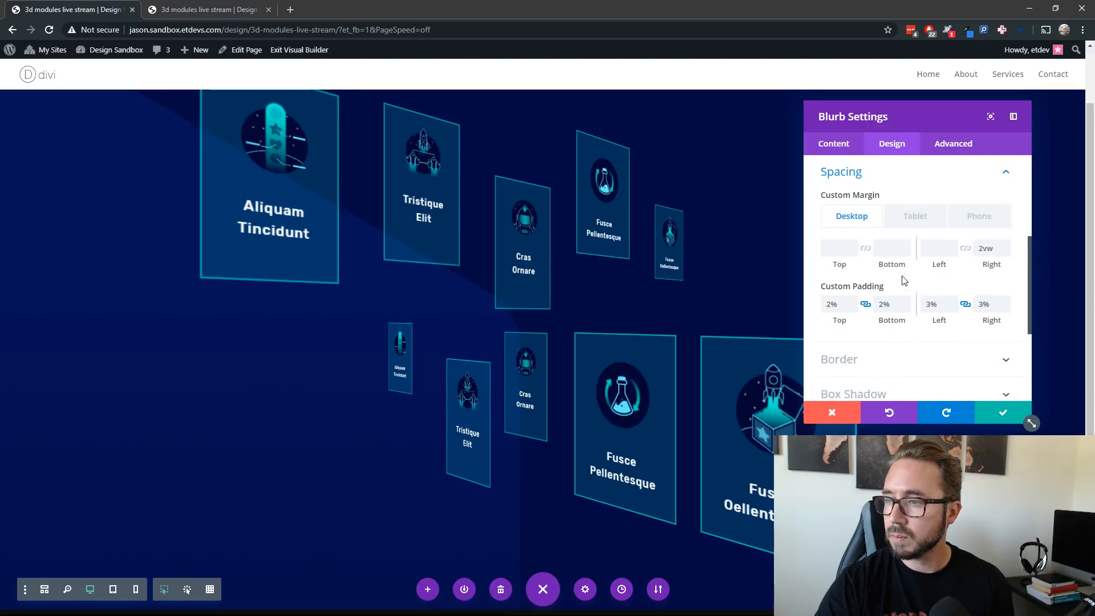
scroll(890, 256, "up", 2)
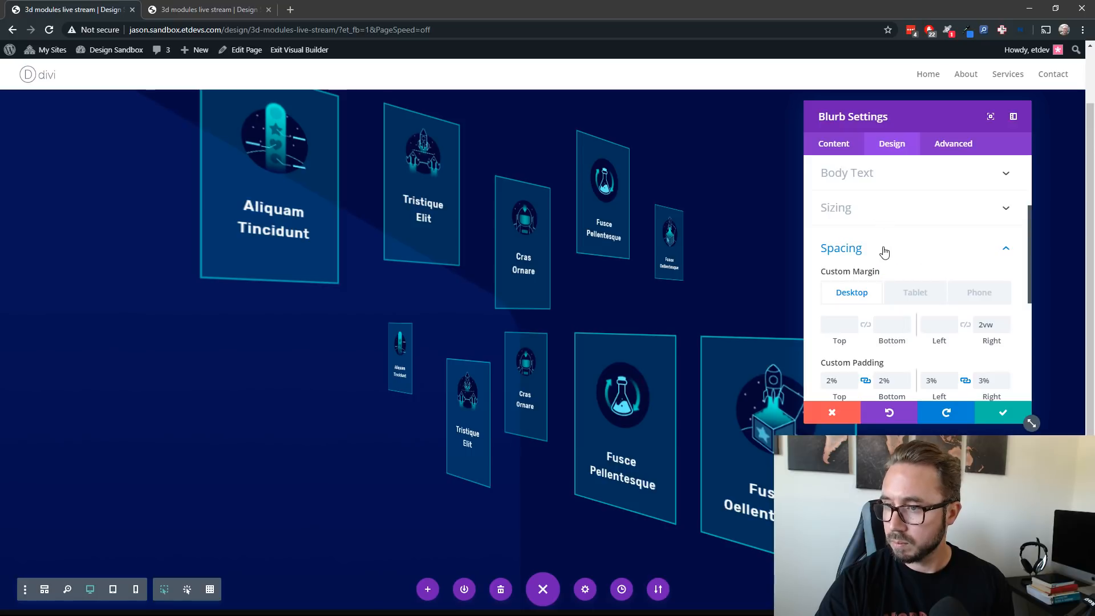
scroll(912, 308, "down", 5)
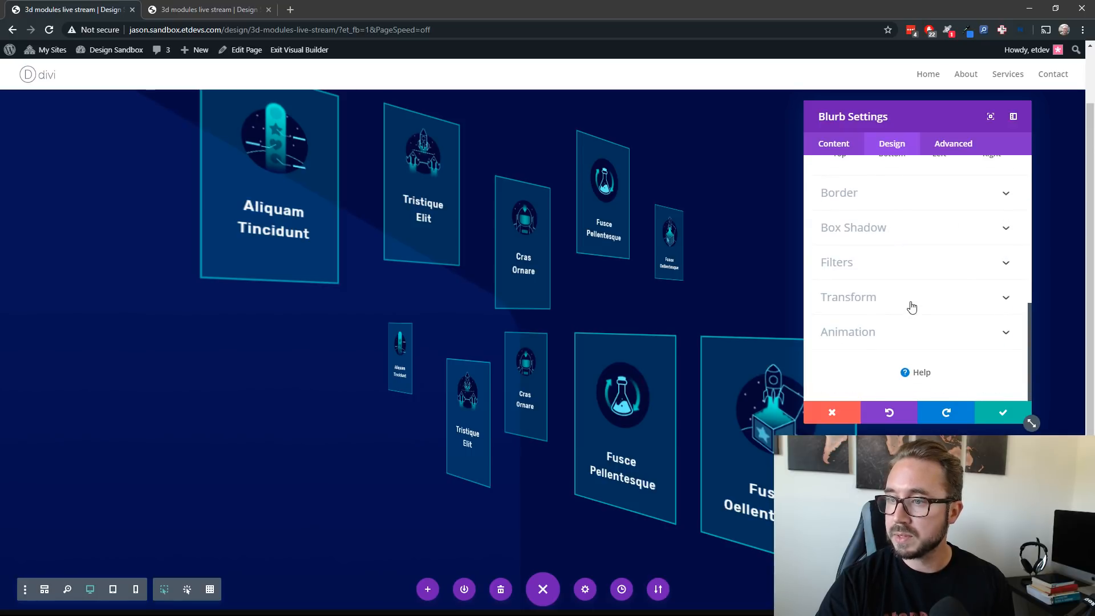
left_click(911, 306)
type("80")
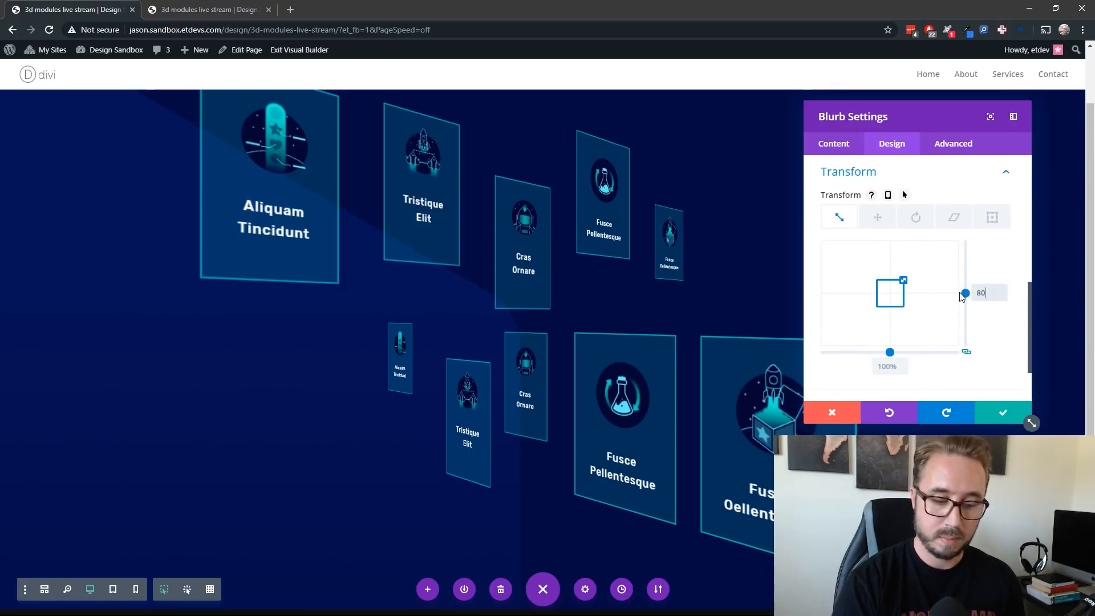
left_click(878, 218)
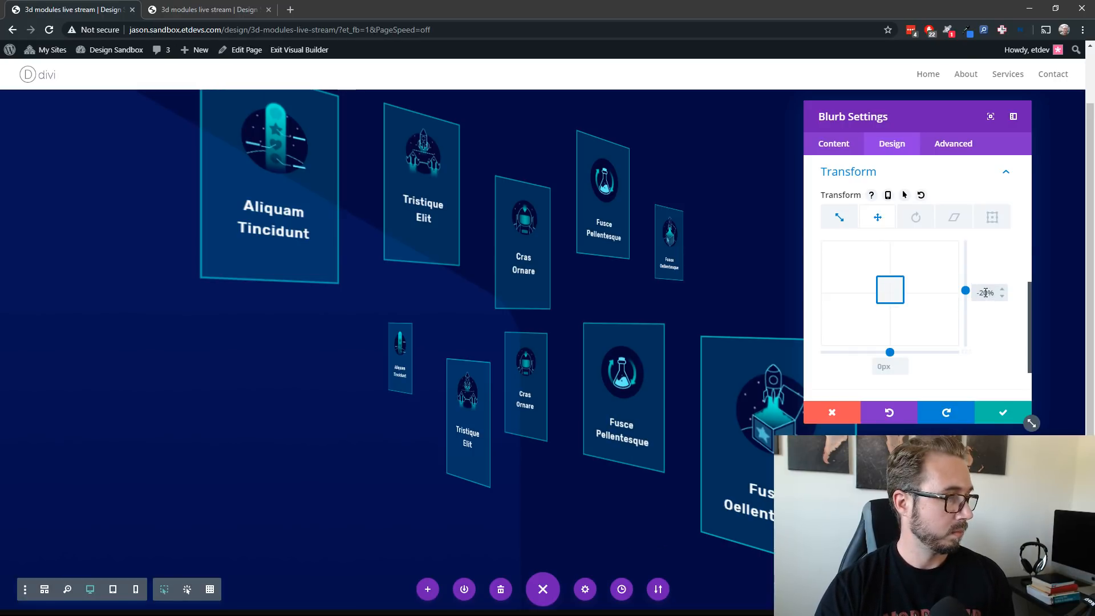
left_click(1003, 412)
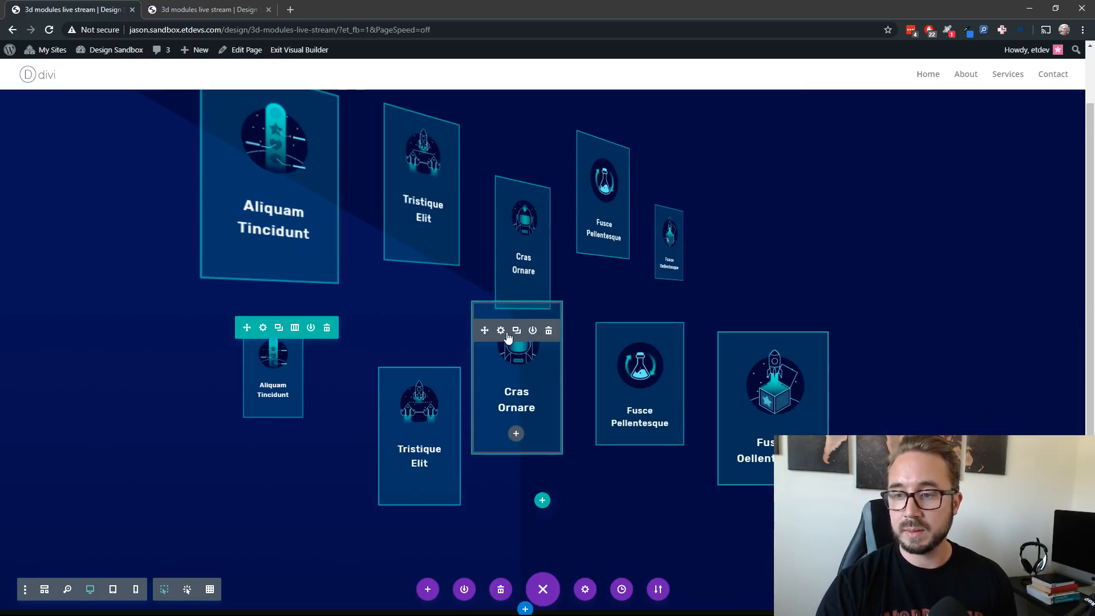
Set the lower row's Cras Ornare blurb to a vertical translate offset of -50% and save its settings
scroll(508, 337, "down", 2)
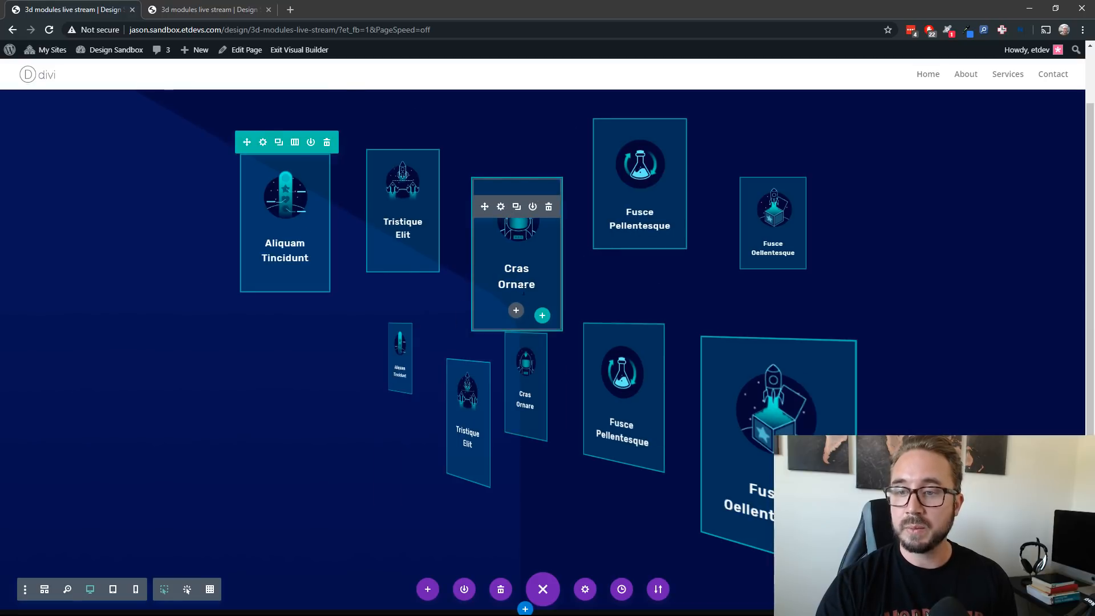
scroll(523, 291, "up", 2)
left_click(501, 331)
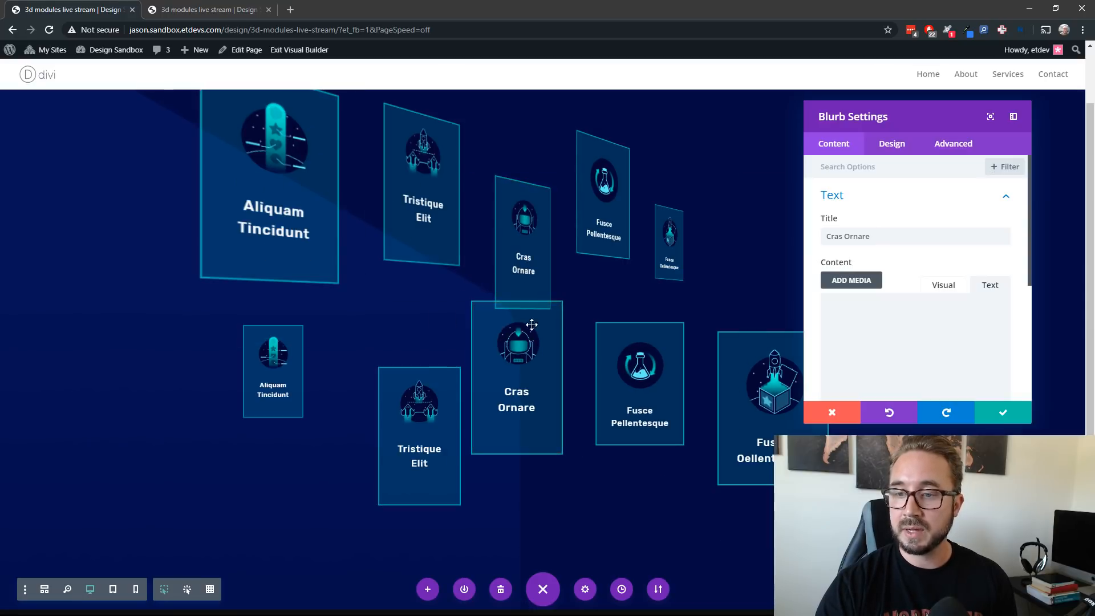
left_click(881, 146)
scroll(926, 273, "down", 3)
left_click(916, 299)
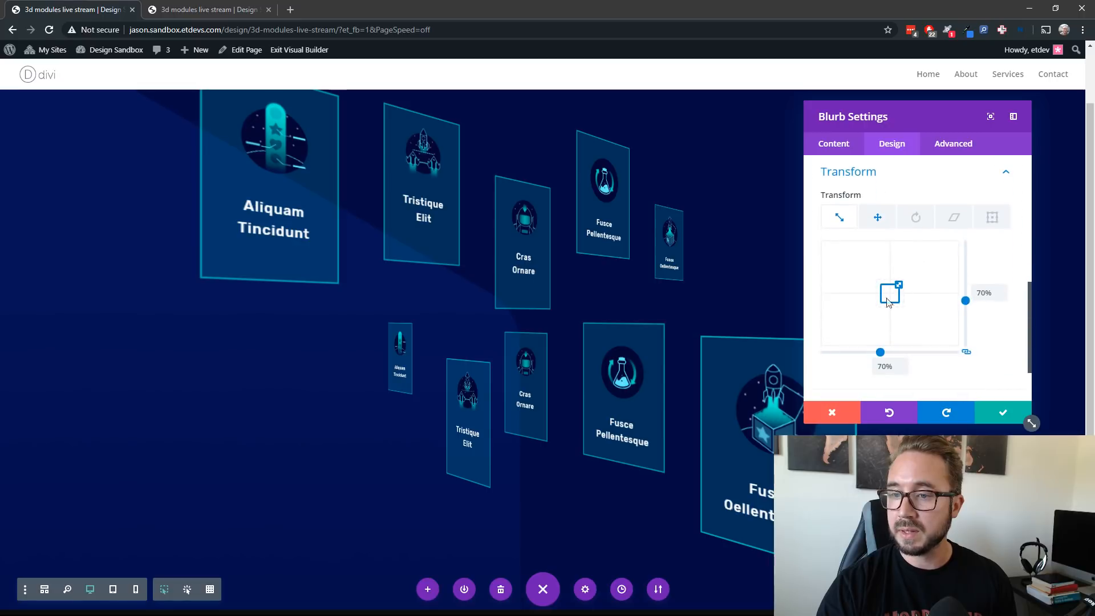
left_click(885, 226)
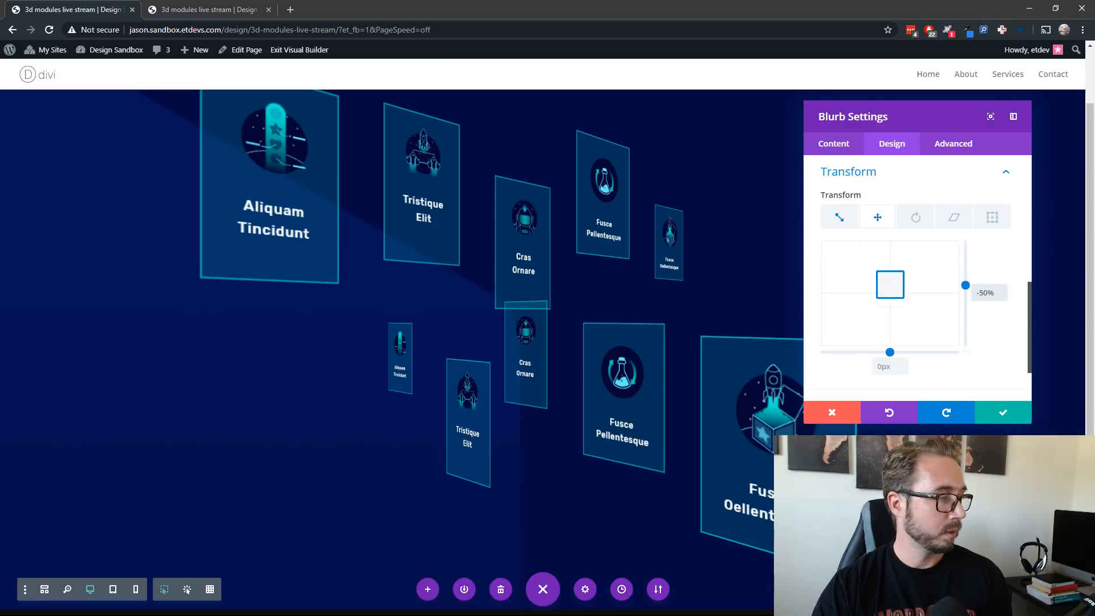
left_click(1003, 412)
Scale down the lower row's Fusce Oellentesque blurb, offset it vertically by -60% with unlinked translate values, and save
left_click(757, 361)
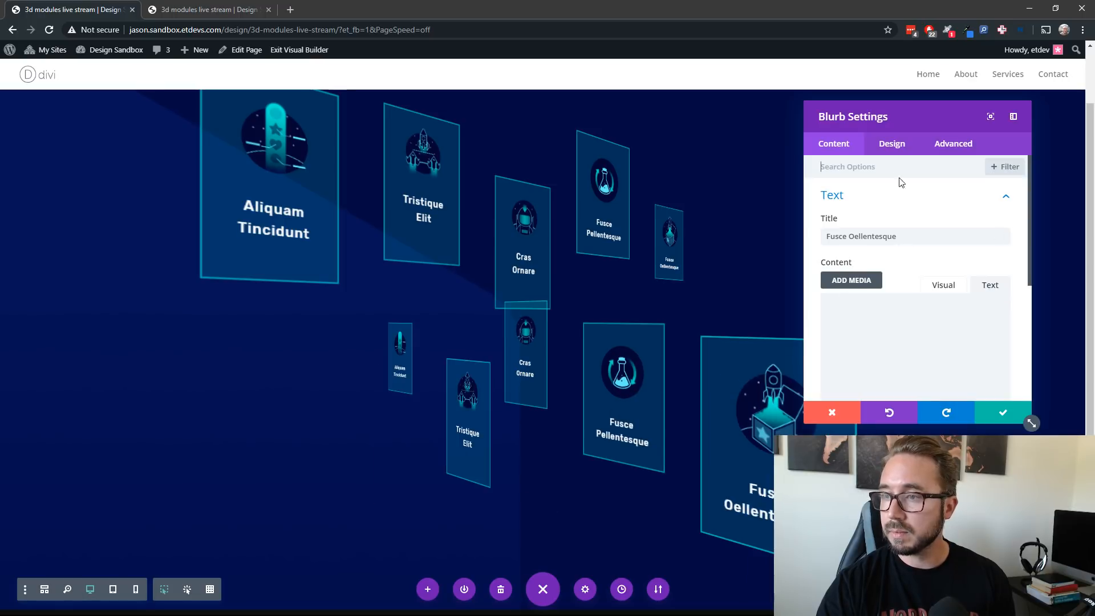
left_click(892, 143)
scroll(944, 273, "down", 5)
left_click(936, 308)
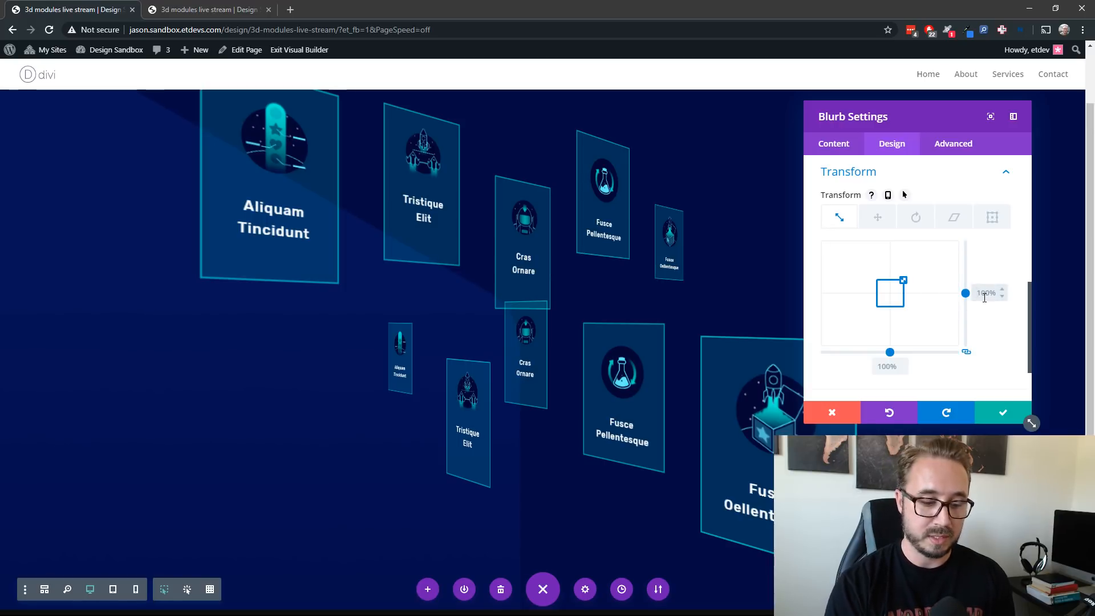
left_click(878, 218)
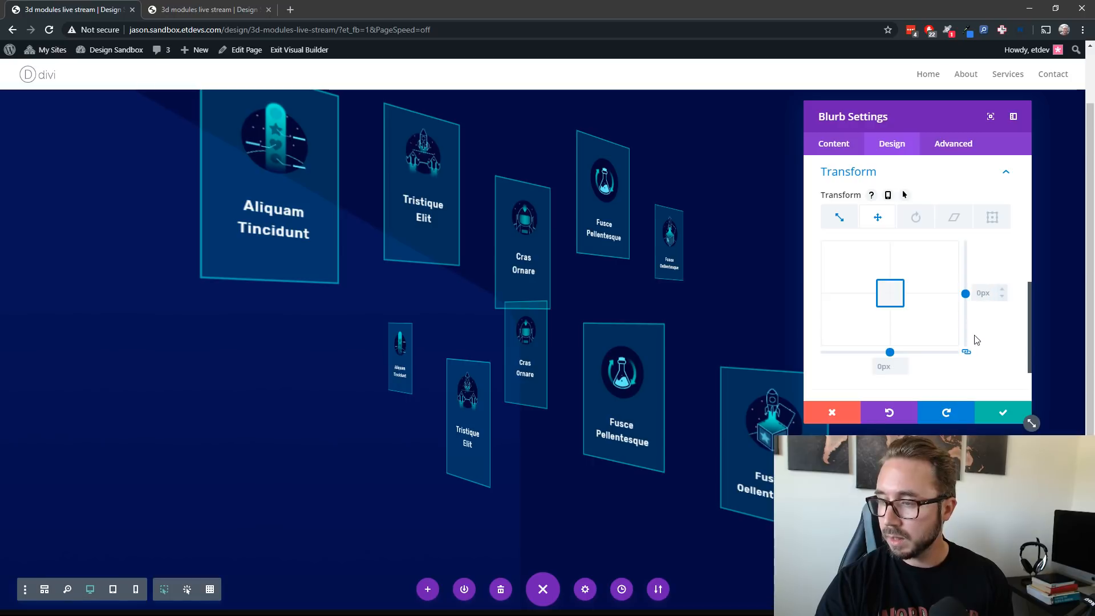
left_click(970, 354)
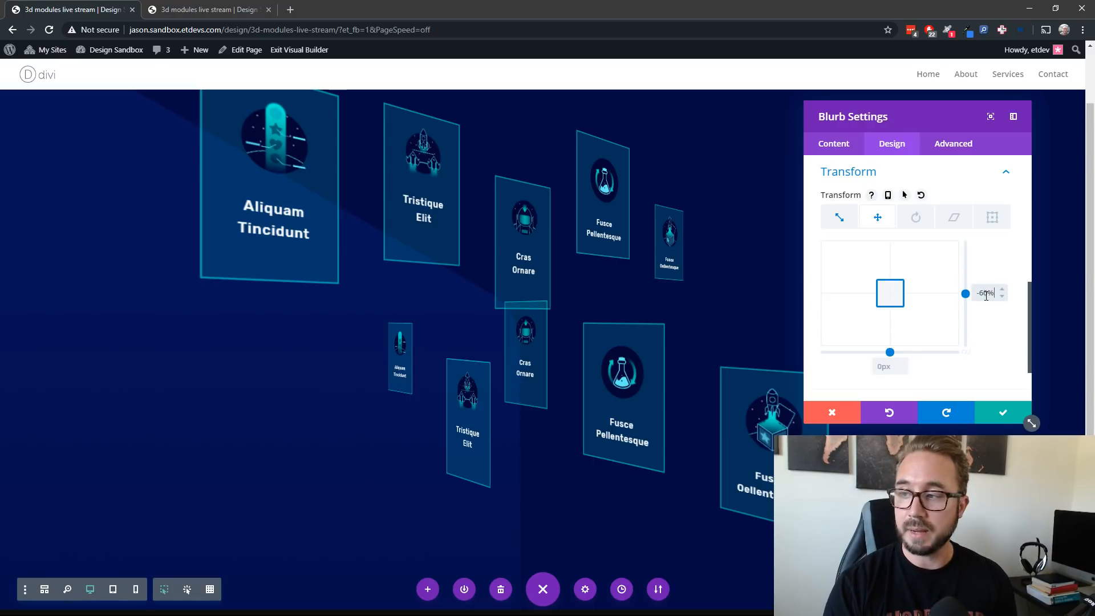
left_click(1002, 411)
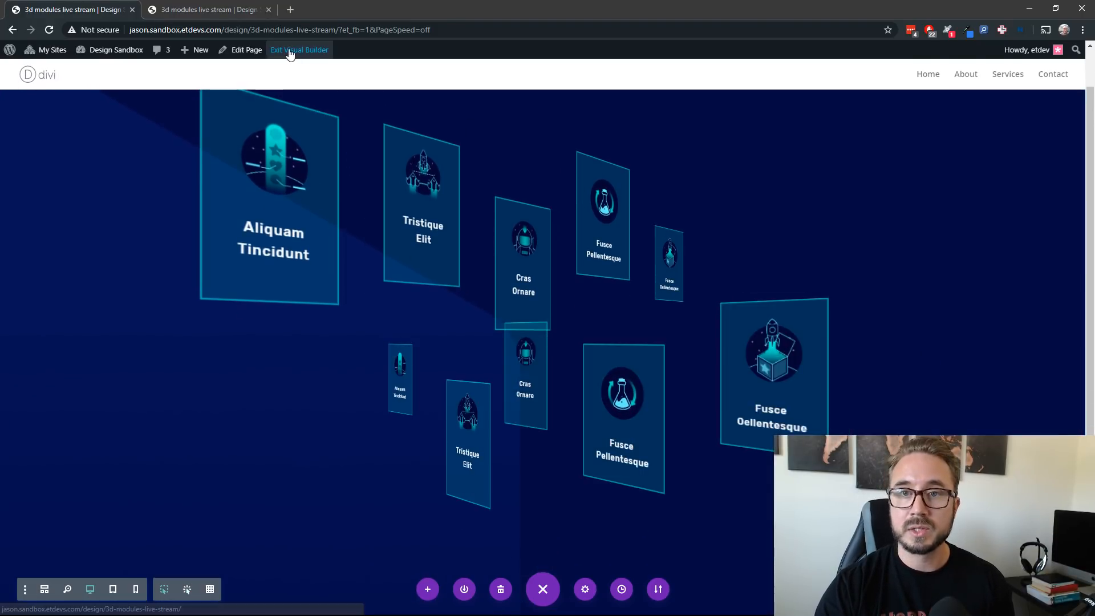
Open the published version of the page in a new browser tab
right_click(288, 50)
left_click(320, 57)
left_click(336, 12)
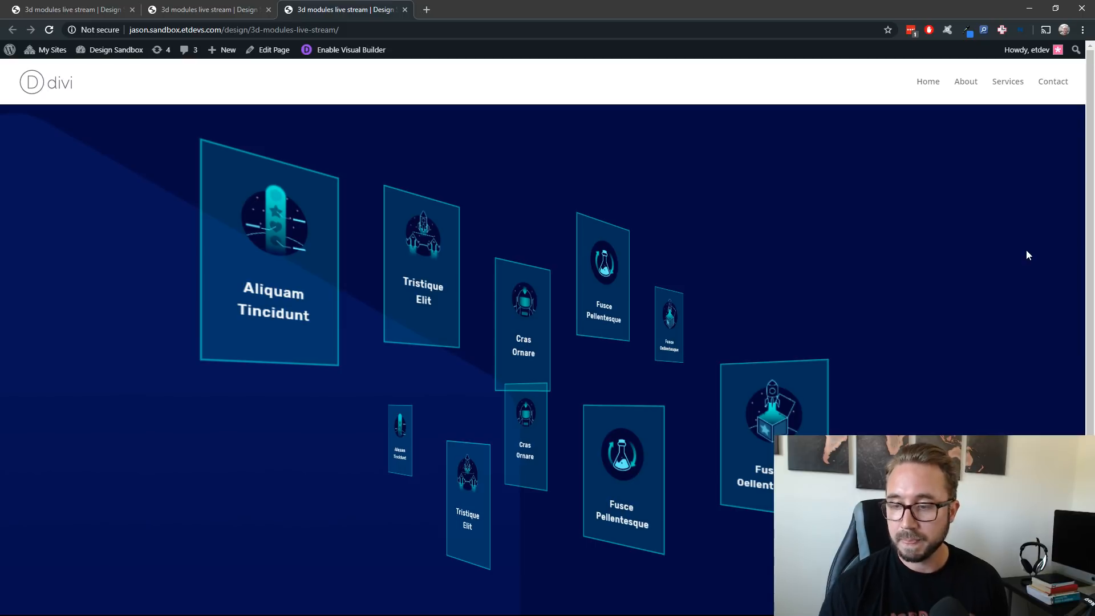
Preview the card layout in the browser's responsive device mode, from about 446 px to 1620 px wide, and leave device mode
right_click(663, 171)
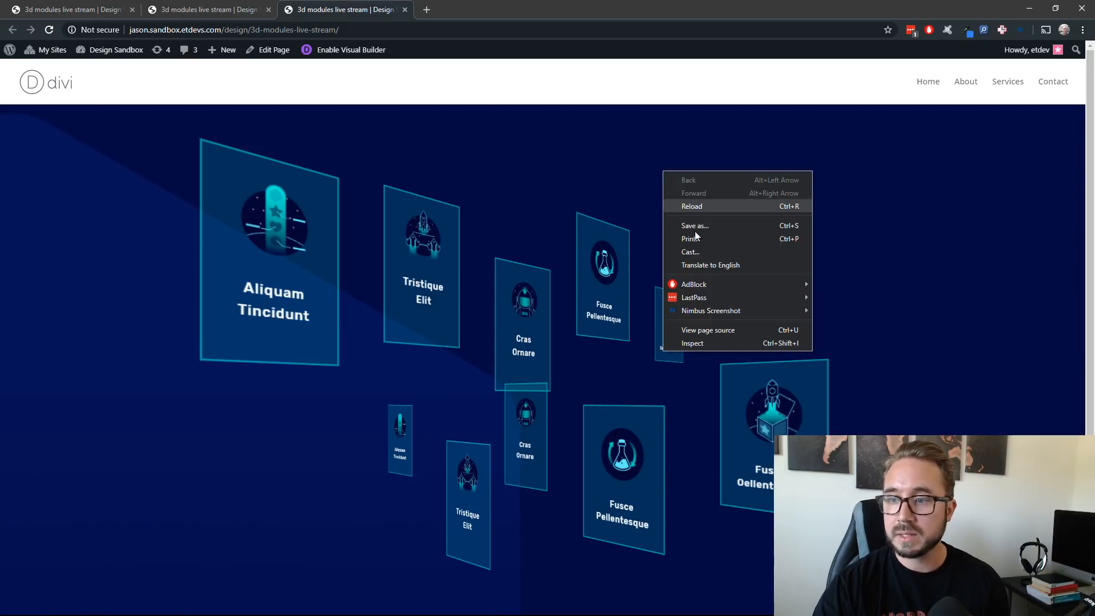
left_click(709, 346)
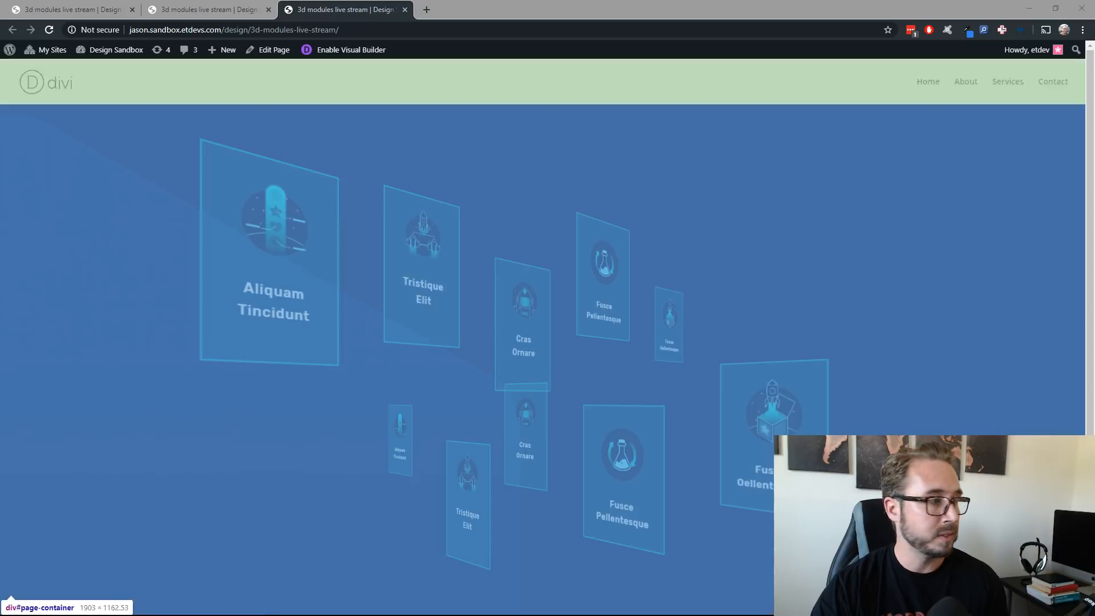
key("ctrl+shift+m")
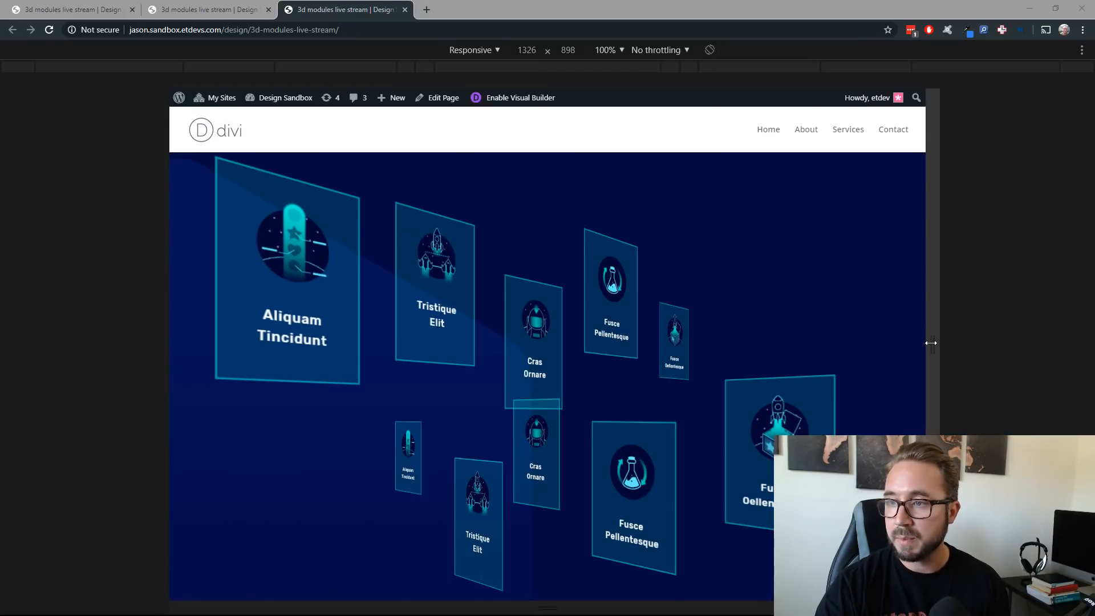
left_click_drag(931, 341, 680, 337)
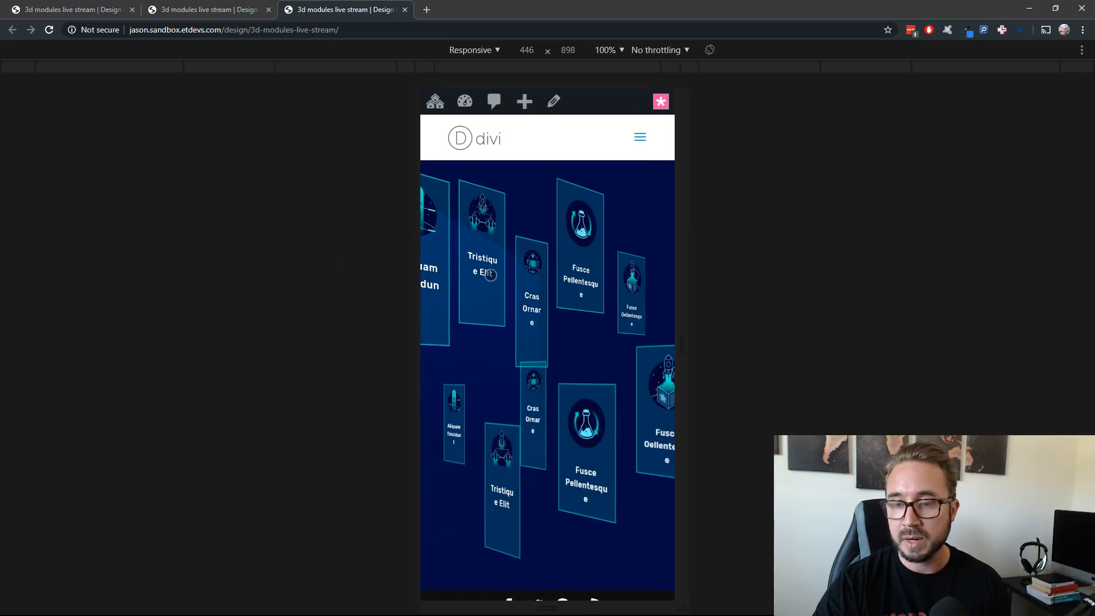
mouse_move(682, 336)
left_mouse_down()
mouse_move(709, 336)
mouse_move(684, 336)
left_mouse_up()
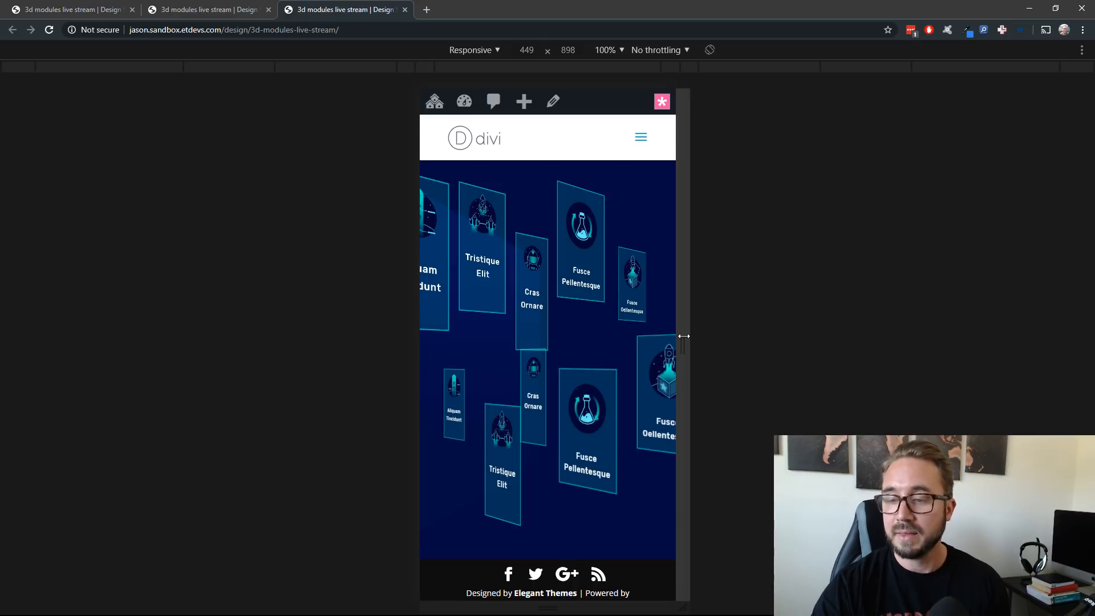
left_click_drag(683, 346, 1008, 337)
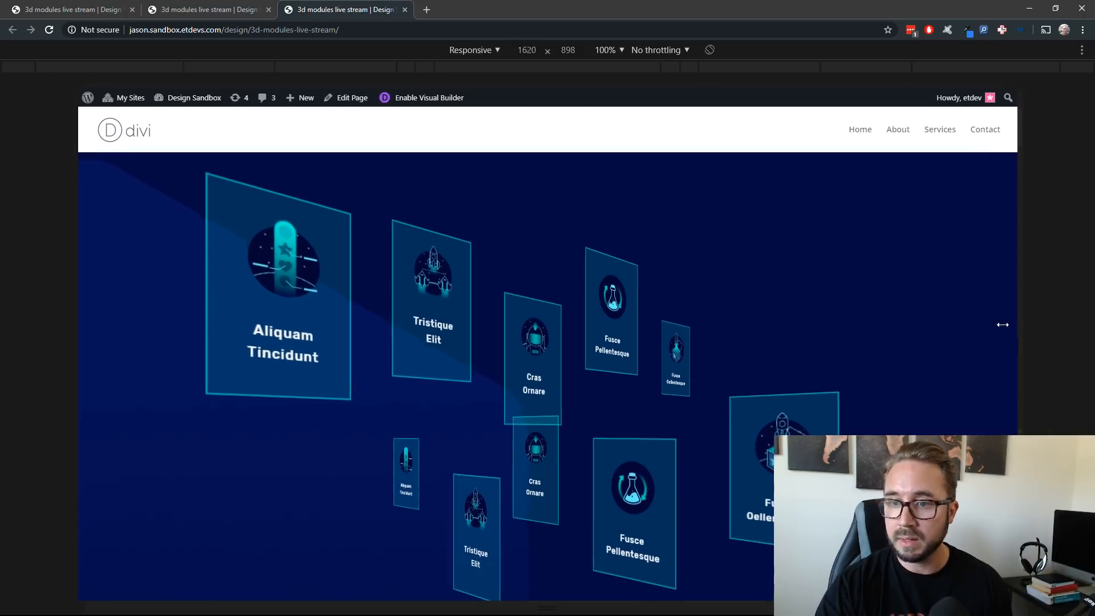
mouse_move(1001, 325)
left_mouse_down()
mouse_move(705, 326)
mouse_move(998, 328)
left_mouse_up()
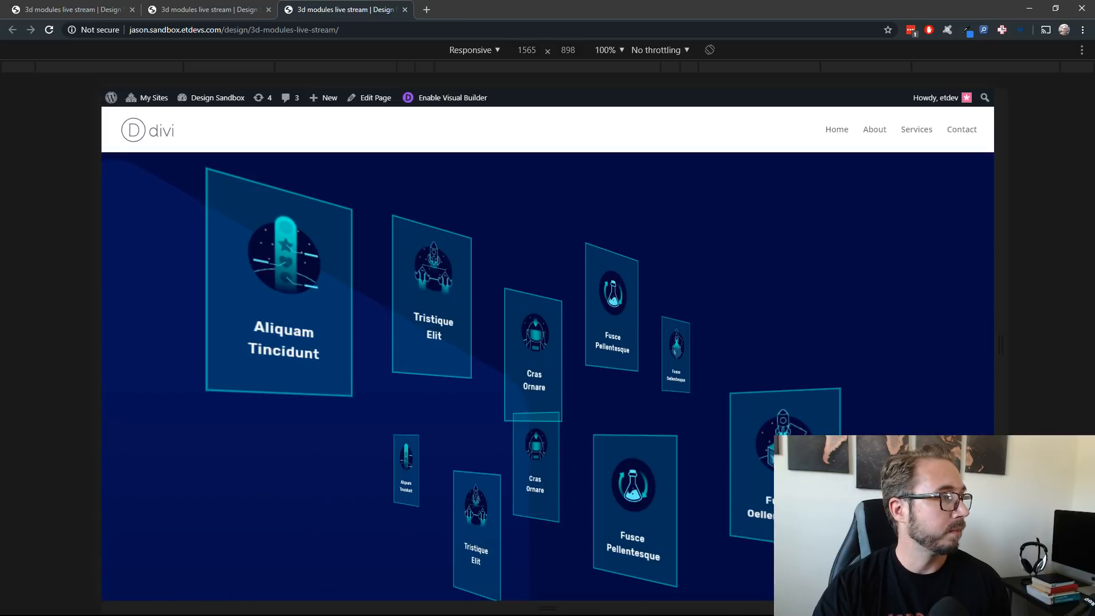
key("ctrl+shift+m")
Return to the builder page, set the section's background image to gaming-04.jpg from the media library, and save the section settings
key("ctrl+shift+Tab")
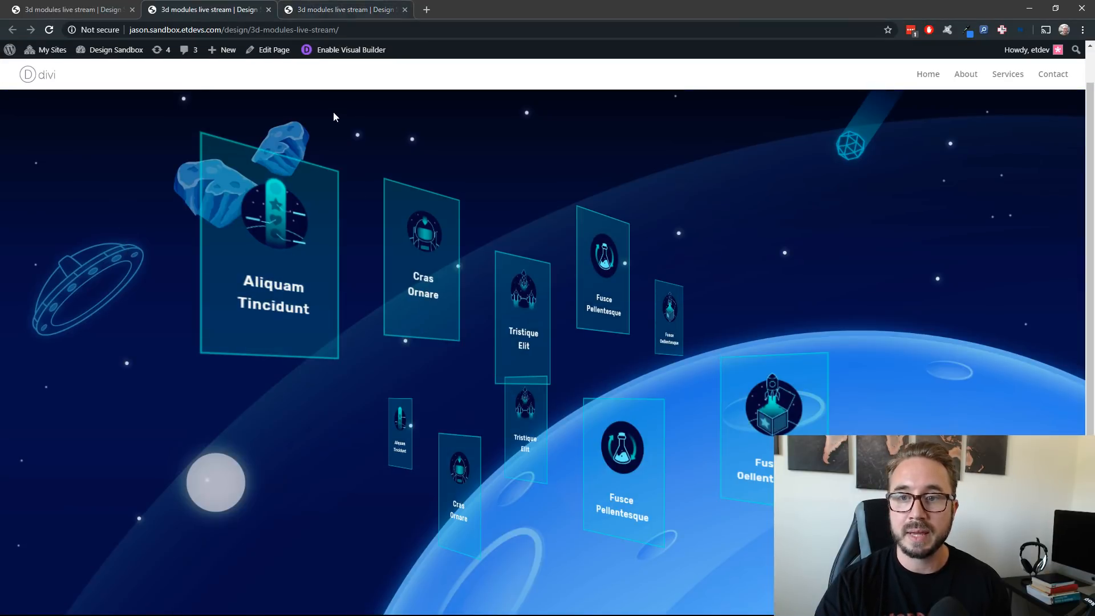
left_click(125, 12)
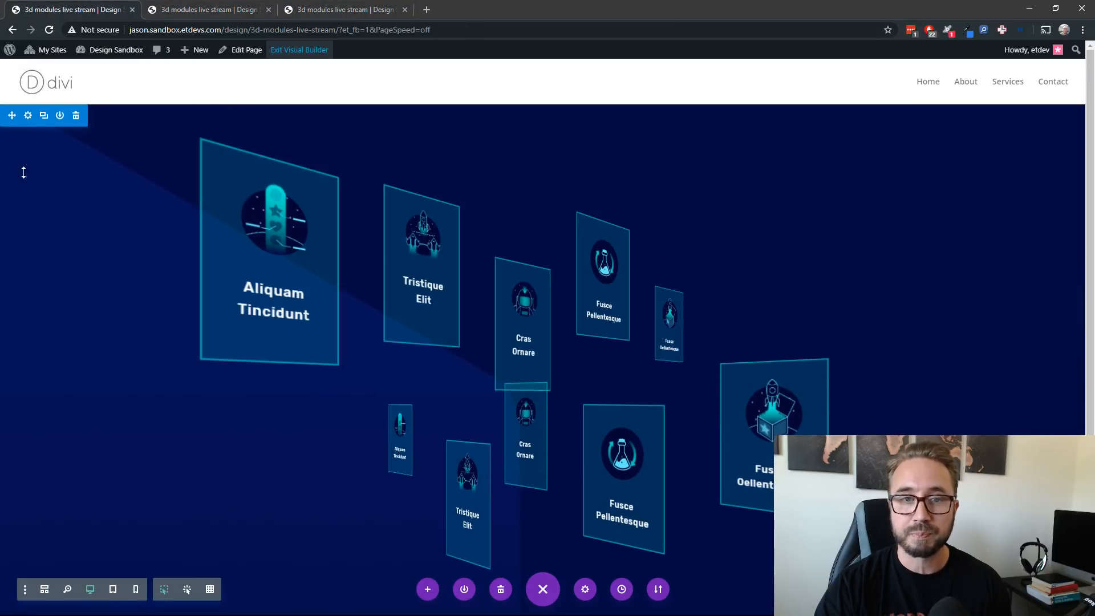
left_click(28, 116)
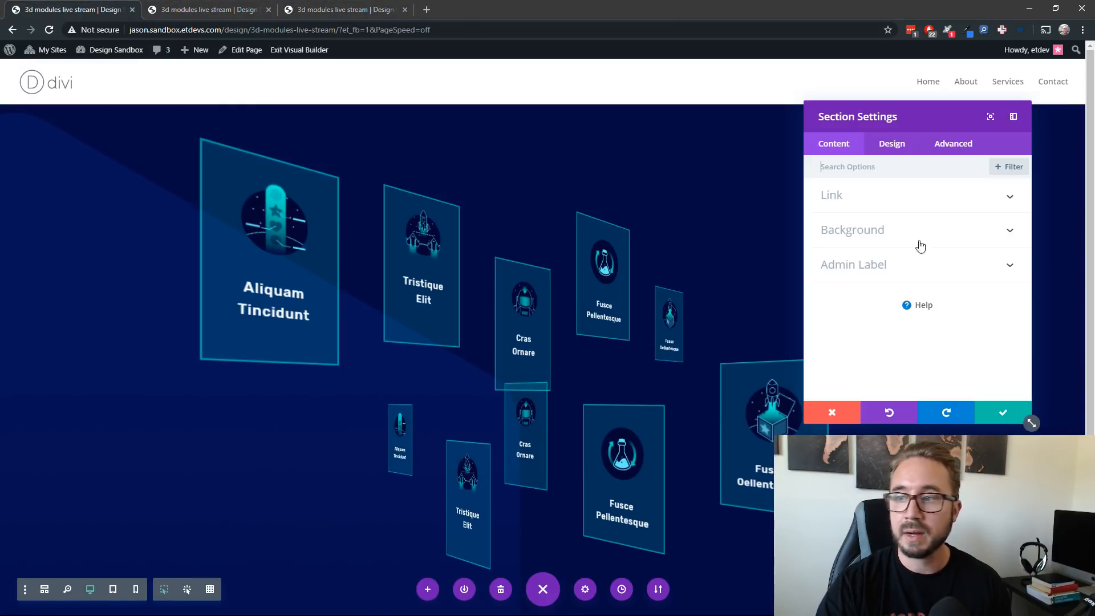
left_click(890, 231)
left_click(940, 282)
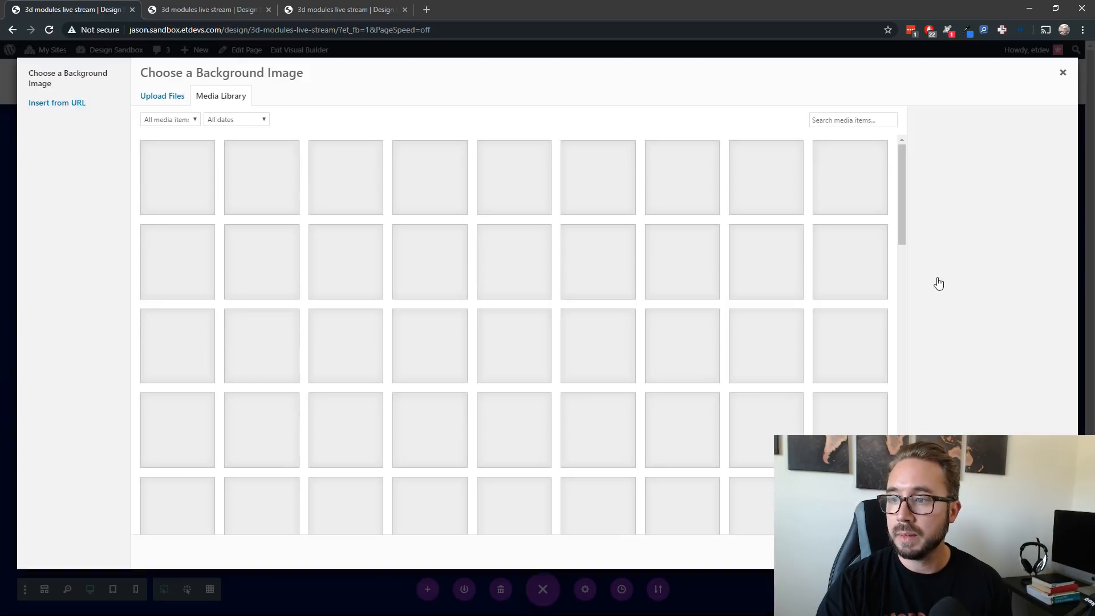
scroll(595, 320, "down", 6)
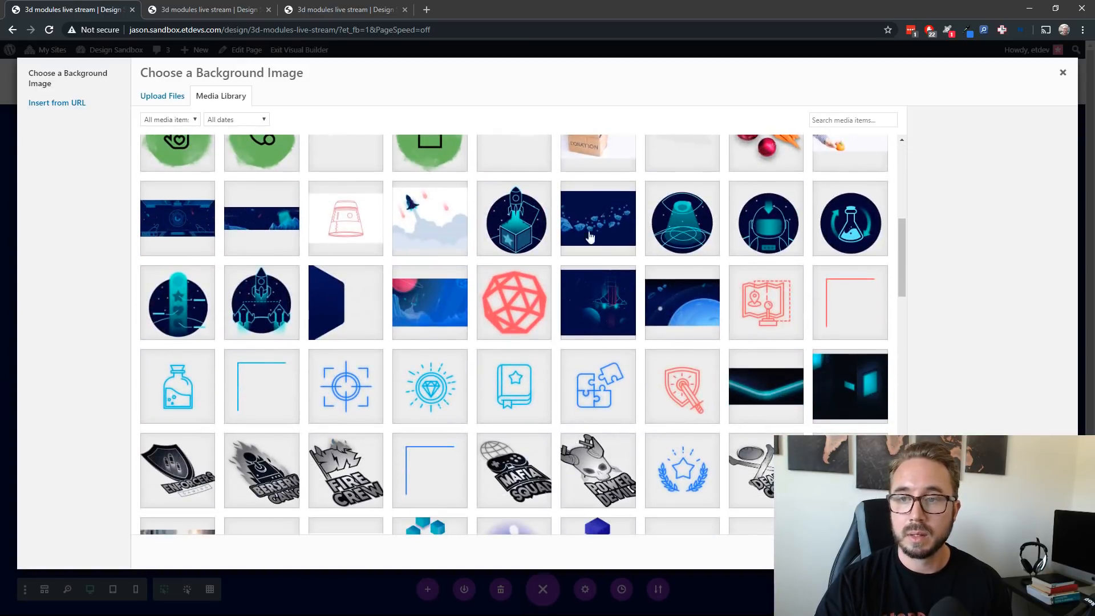
left_click(682, 305)
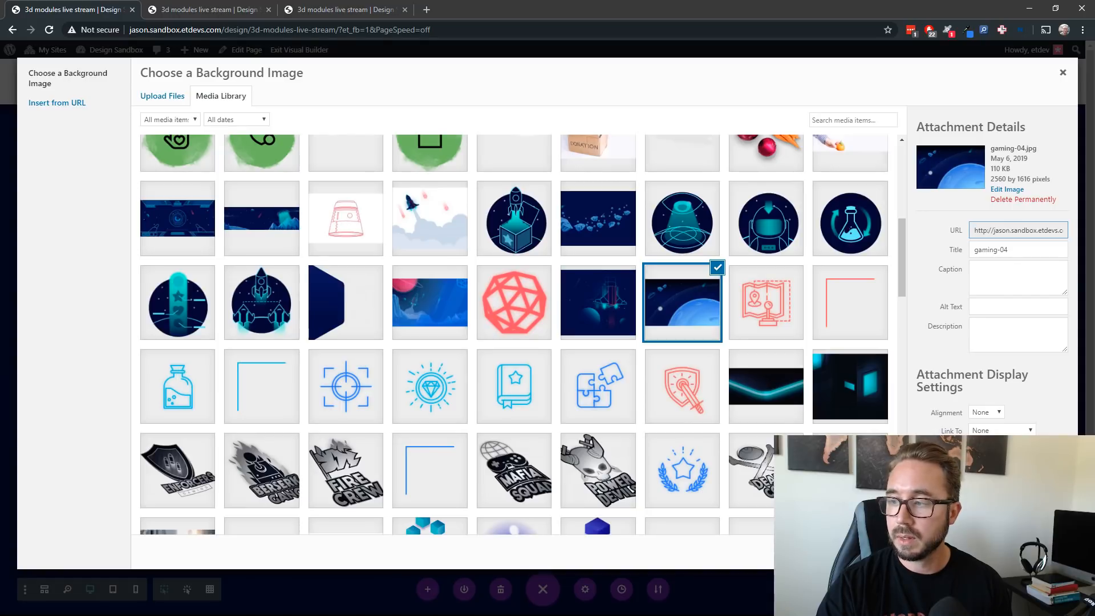
left_click(1030, 552)
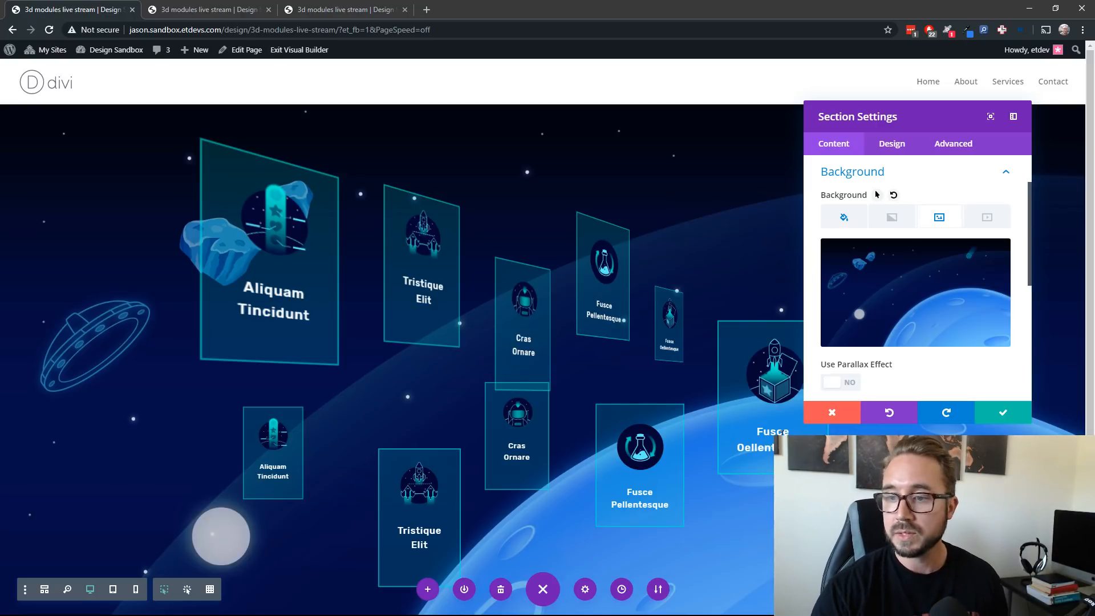
scroll(184, 356, "down", 3)
scroll(186, 356, "up", 2)
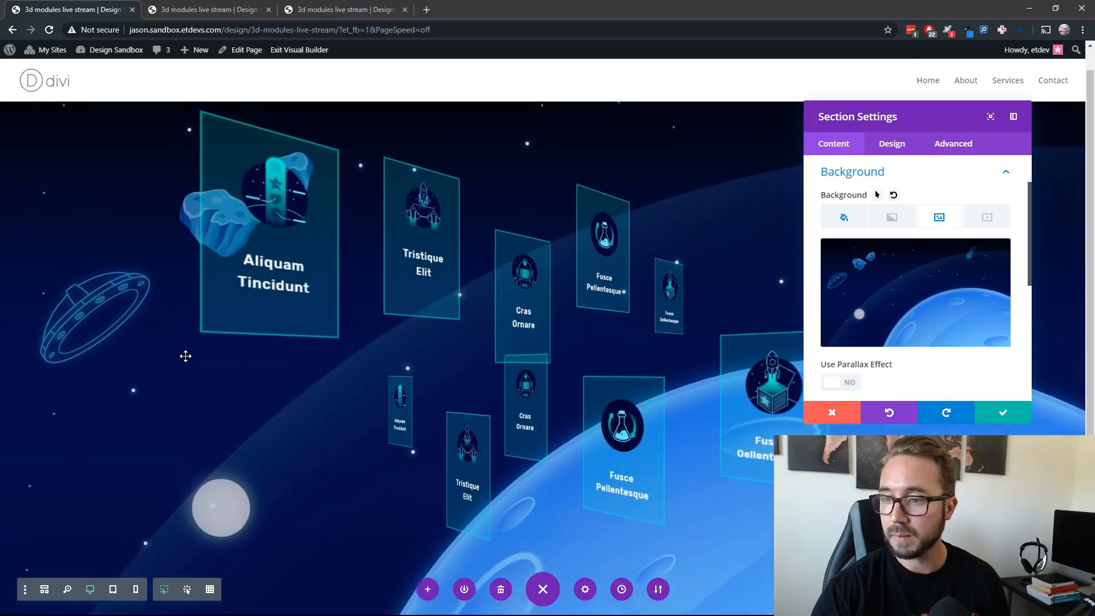
scroll(183, 354, "down", 1)
left_click(992, 412)
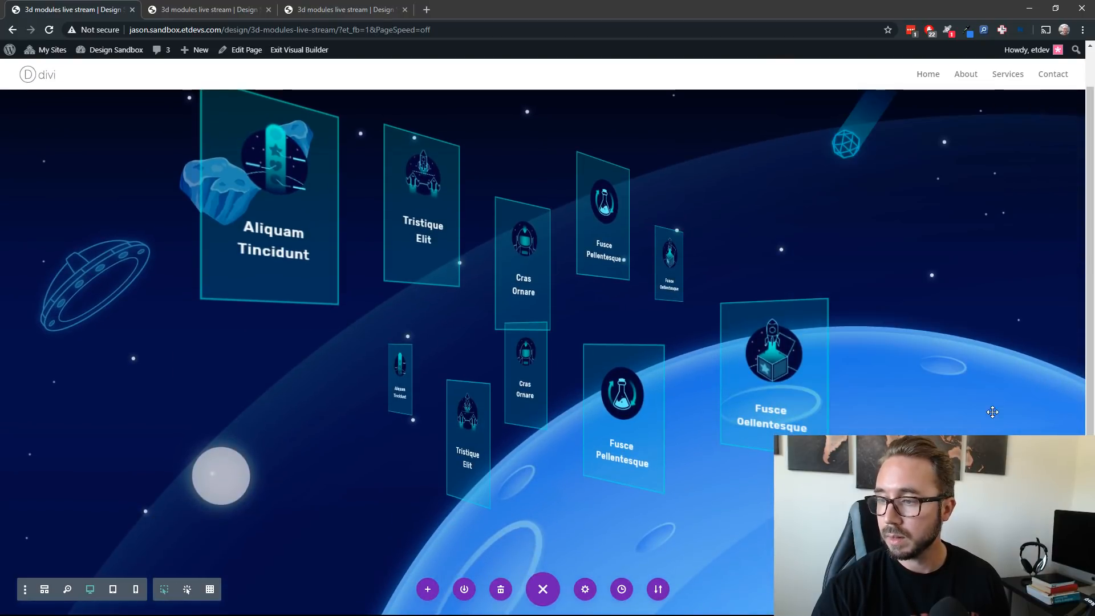
scroll(10, 374, "down", 1)
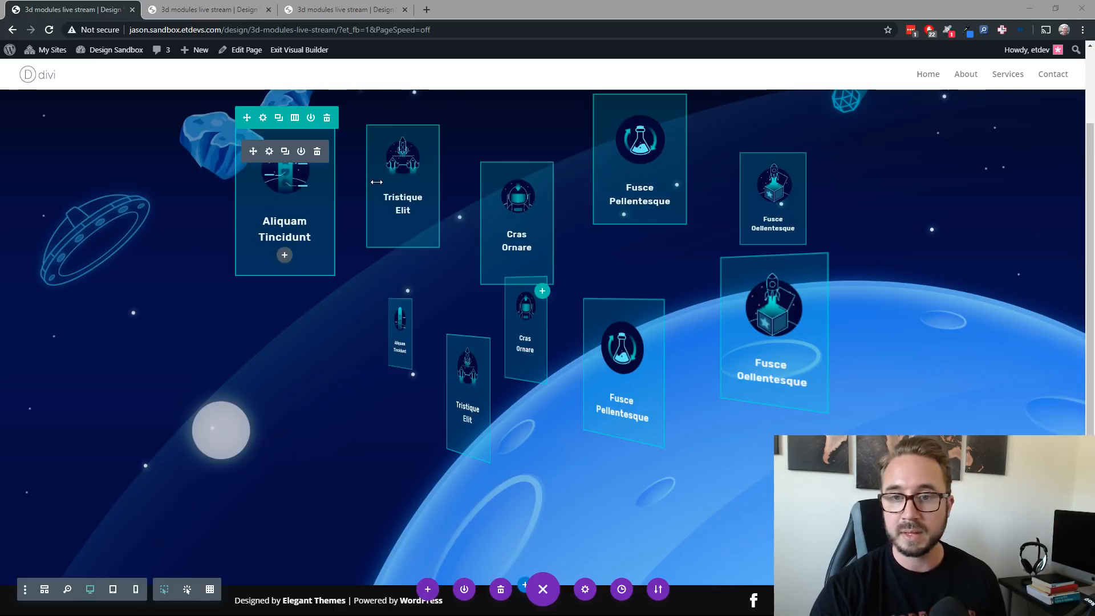
scroll(388, 186, "down", 1)
scroll(430, 229, "up", 2)
scroll(429, 228, "down", 1)
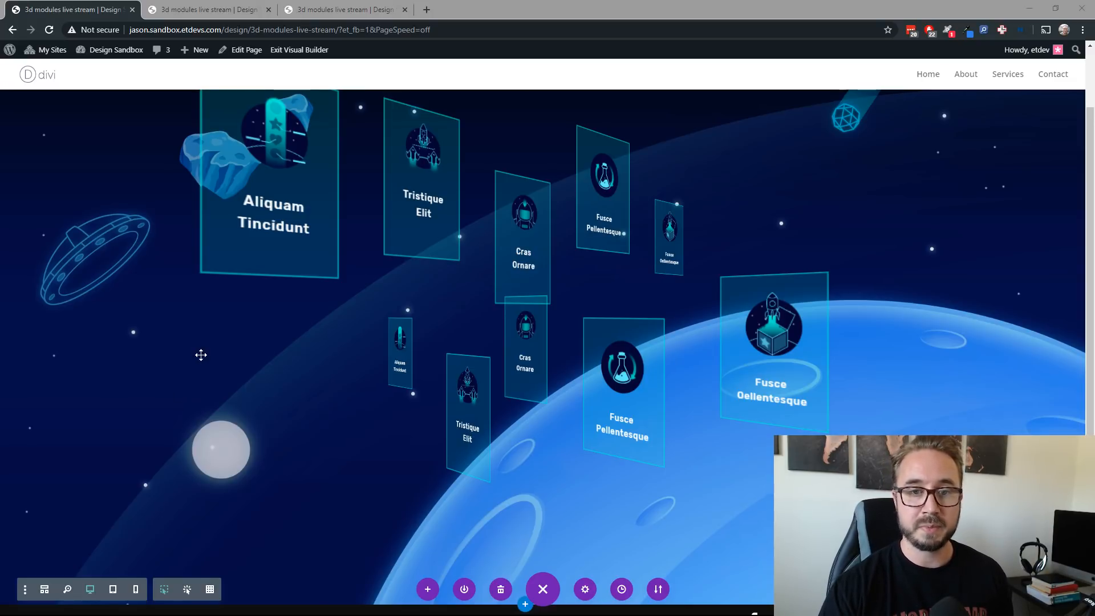
scroll(193, 327, "up", 1)
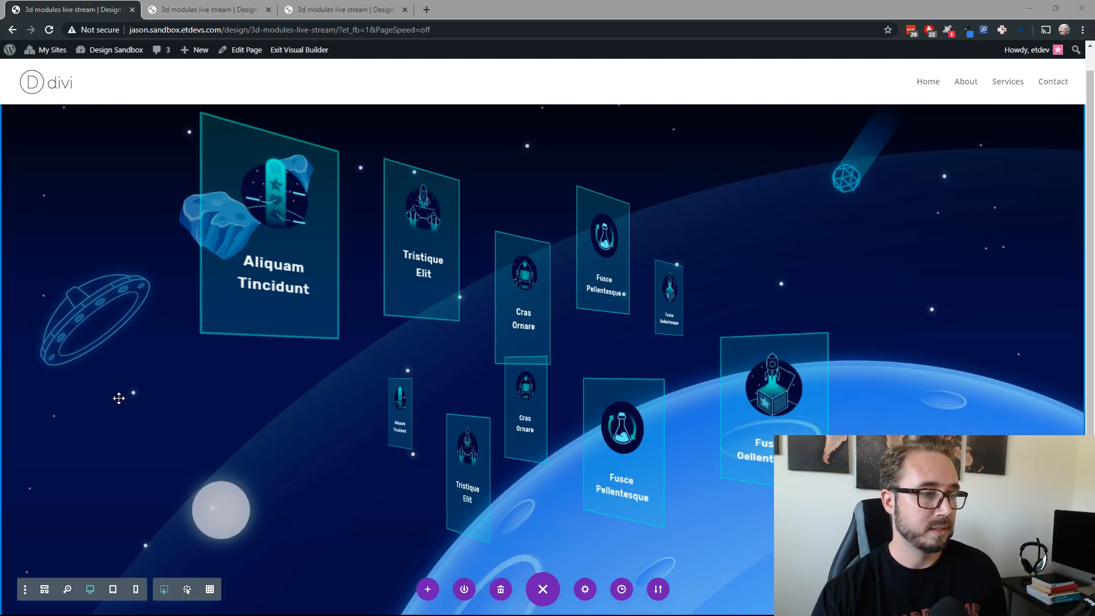
scroll(119, 398, "down", 1)
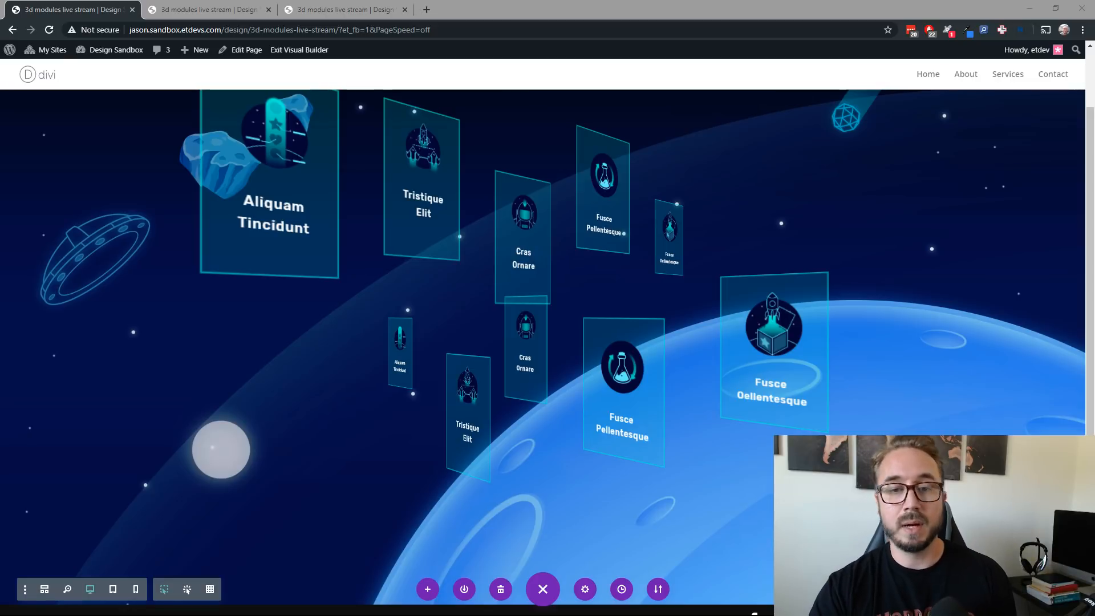
scroll(291, 271, "up", 2)
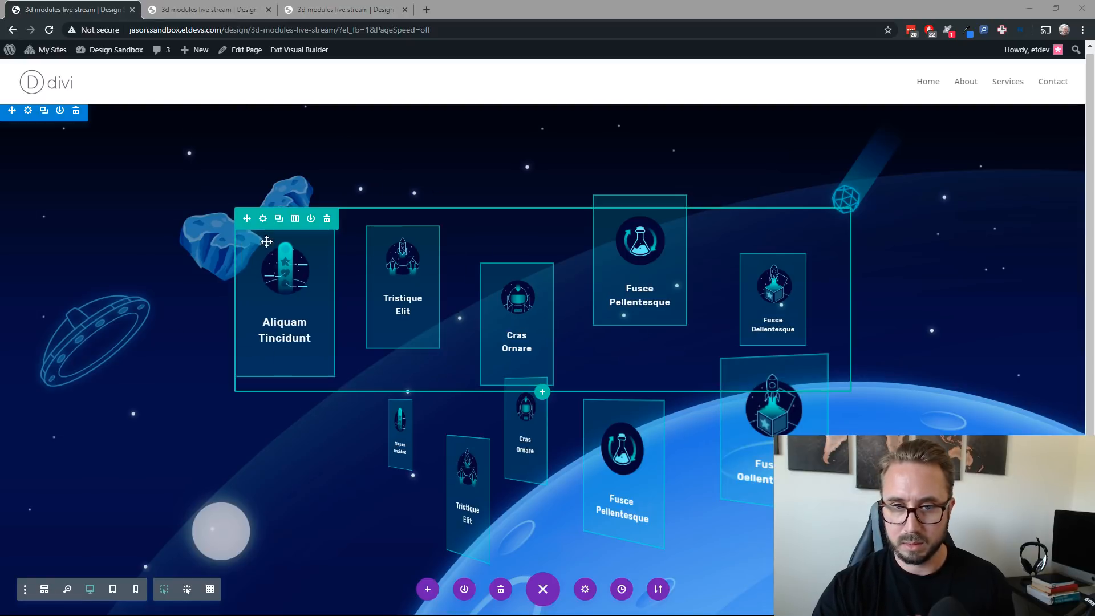
Remove the perspective: 1000px; rule from the section's Main Element custom CSS
left_click(28, 112)
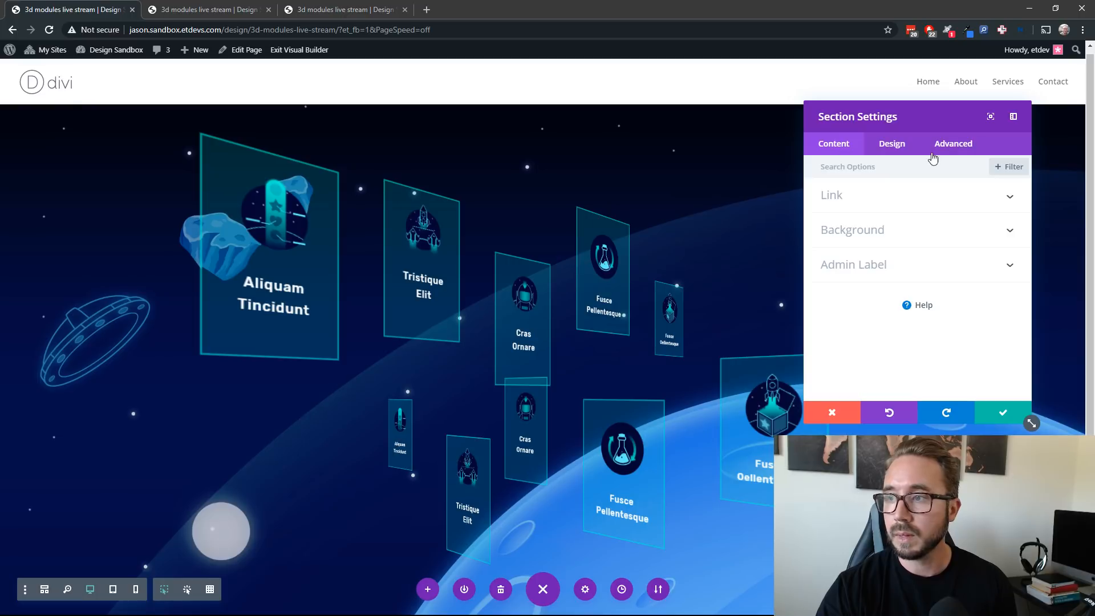
left_click(951, 144)
left_click(936, 235)
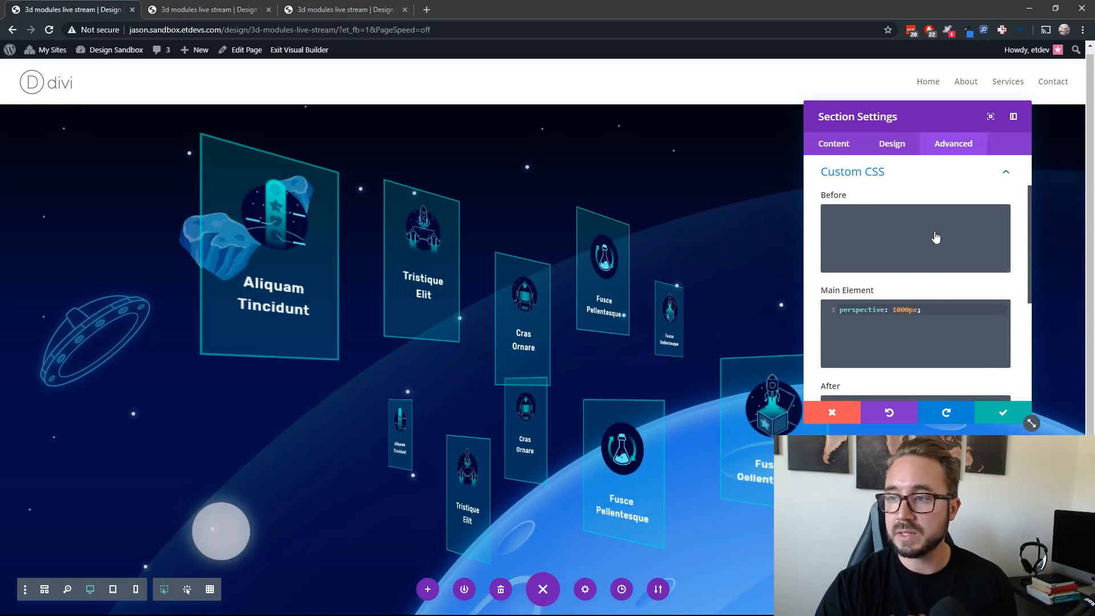
left_click_drag(928, 311, 828, 312)
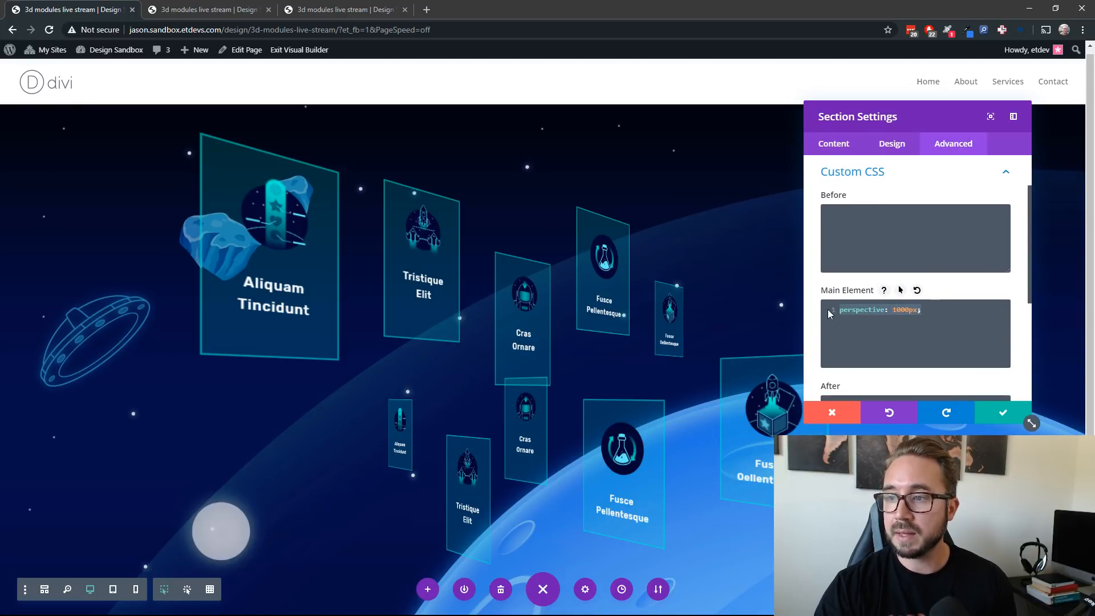
key("BackSpace")
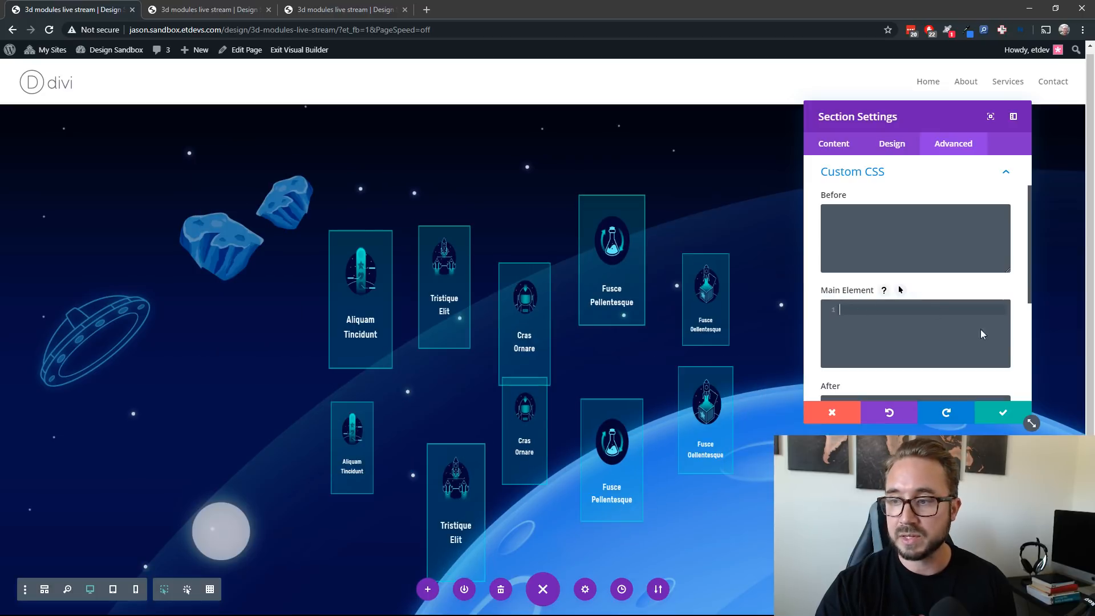
Save the section settings, add perspective: 1000px; to the upper row's Column Main Element custom CSS, and save the row settings
left_click(1008, 412)
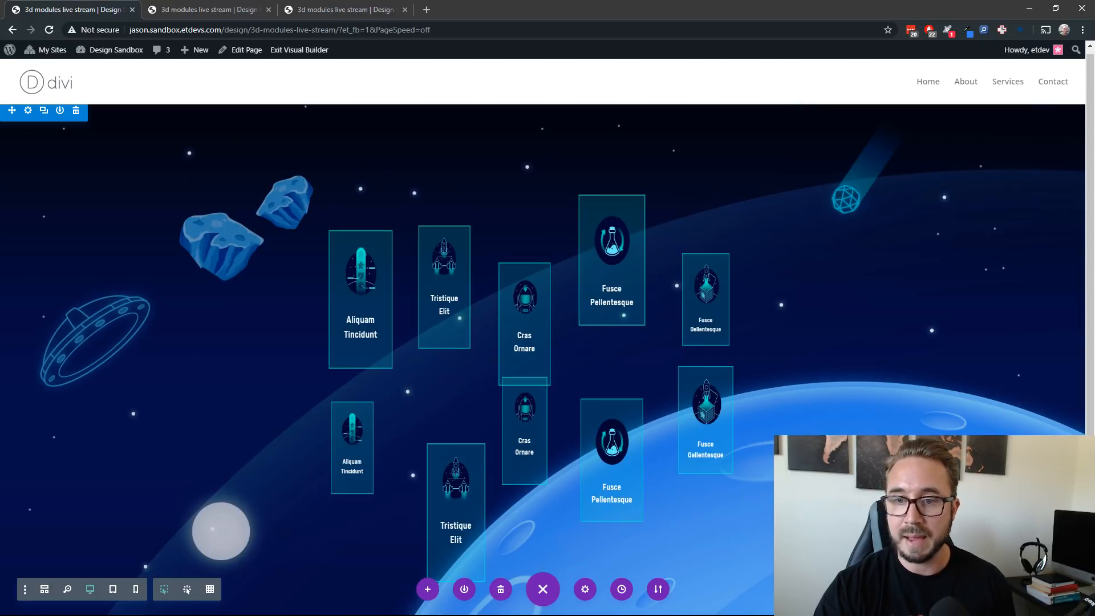
mouse_move(273, 238)
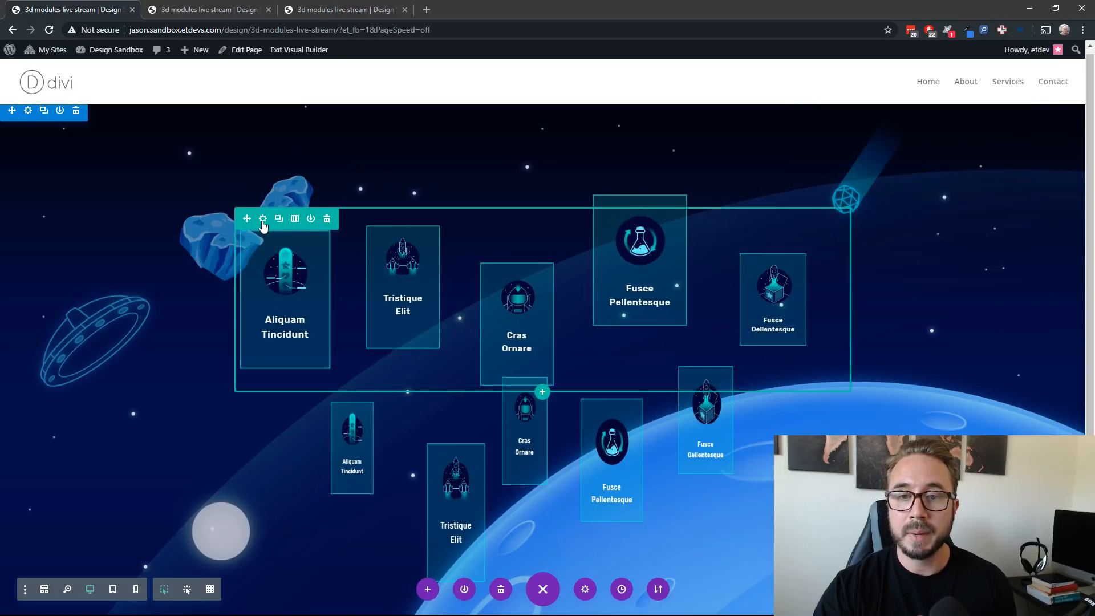
left_click(263, 220)
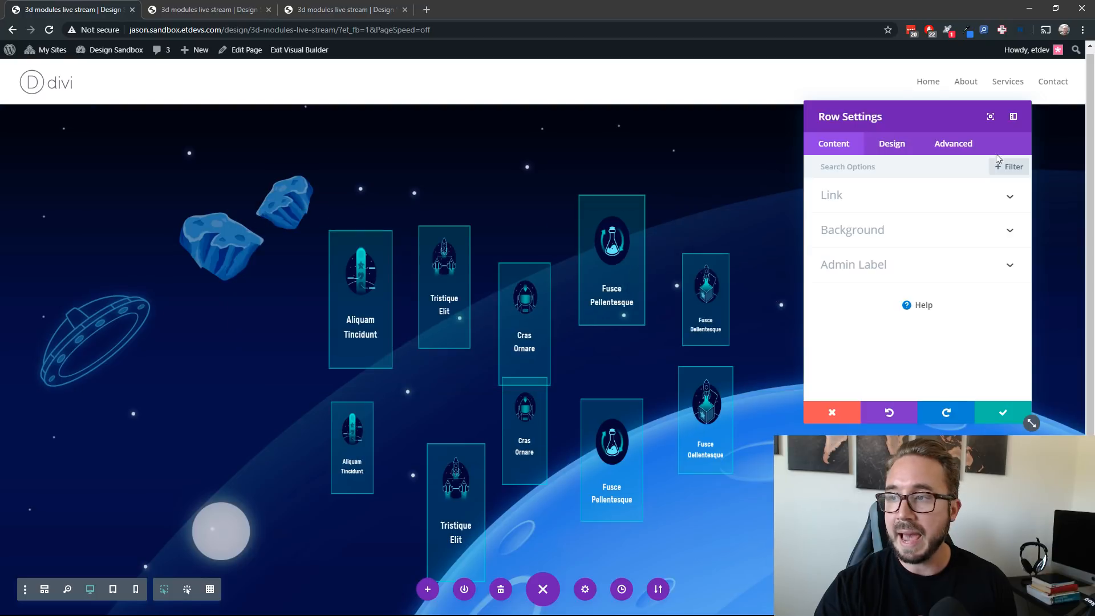
left_click(952, 146)
left_click(953, 234)
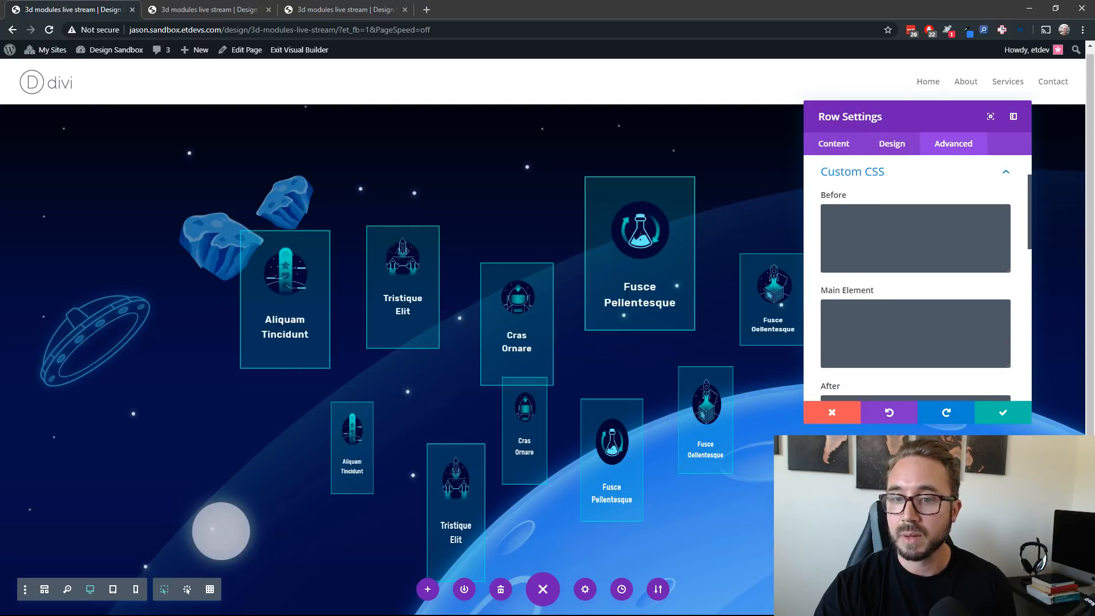
scroll(947, 305, "down", 10)
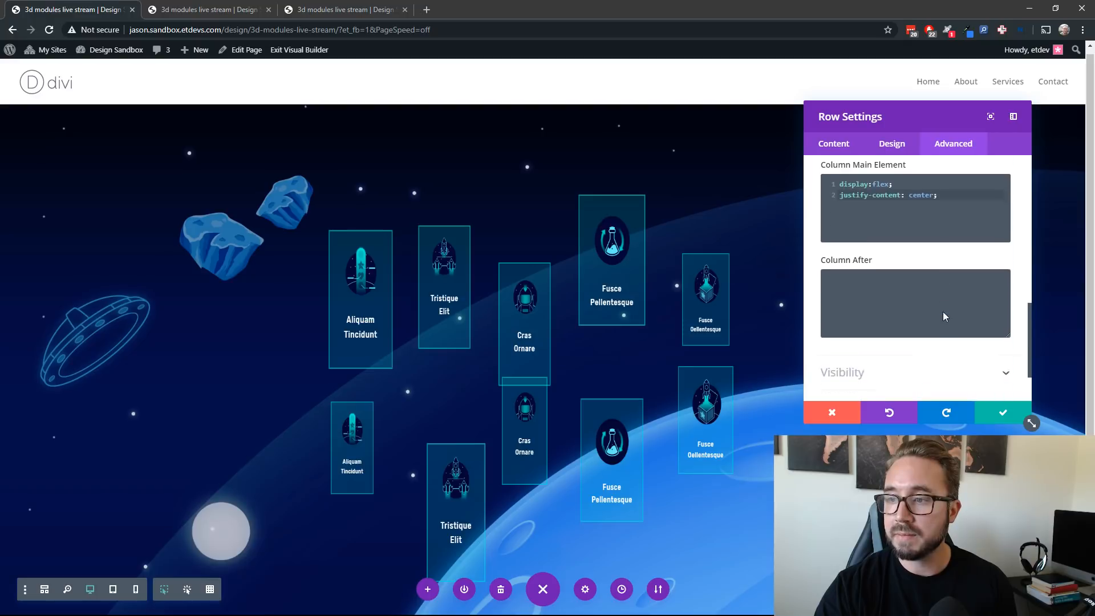
scroll(944, 320, "up", 4)
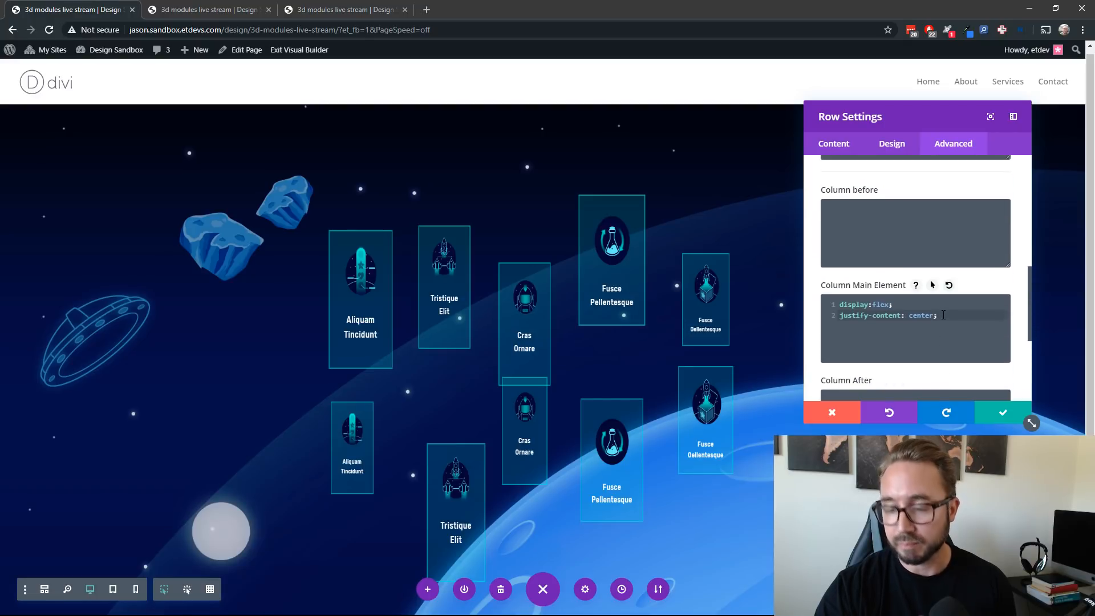
scroll(943, 315, "down", 1)
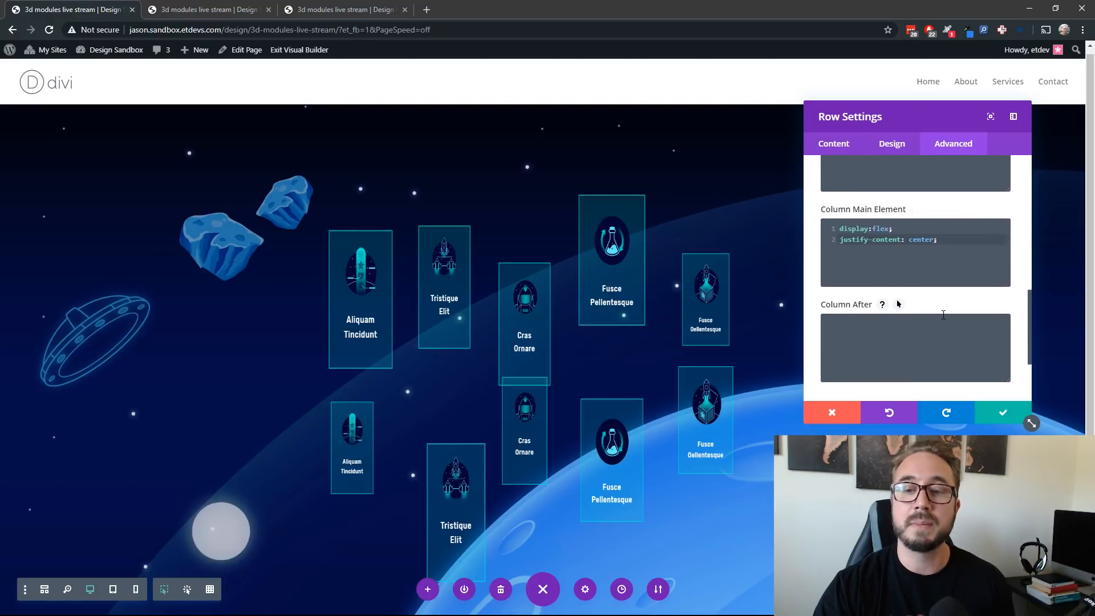
scroll(946, 311, "up", 1)
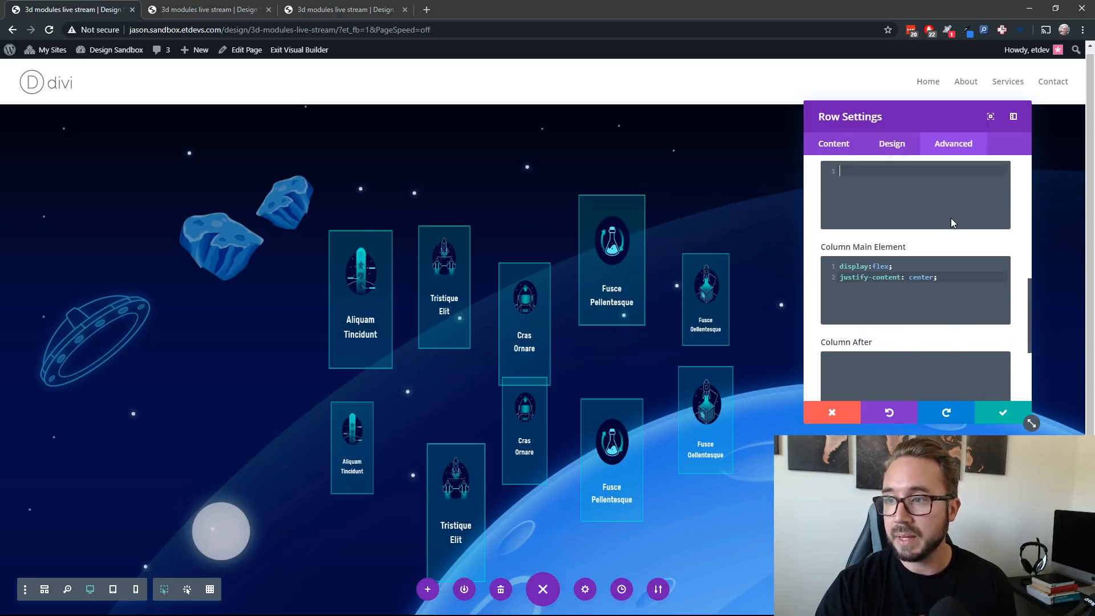
scroll(951, 222, "down", 1)
left_click(957, 241)
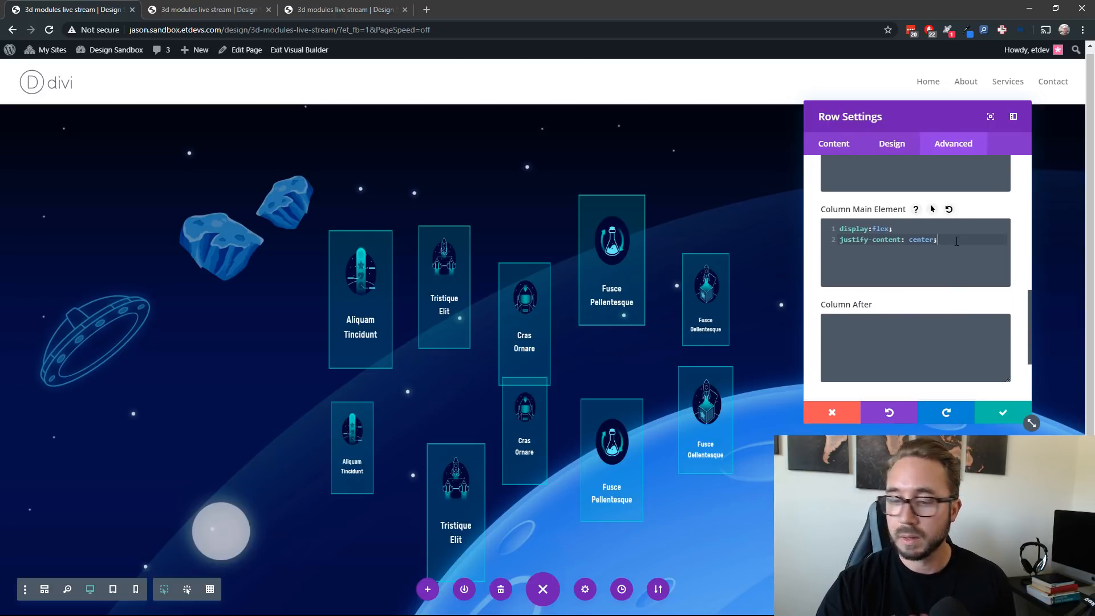
key("Return")
type("perspective: 1000px;")
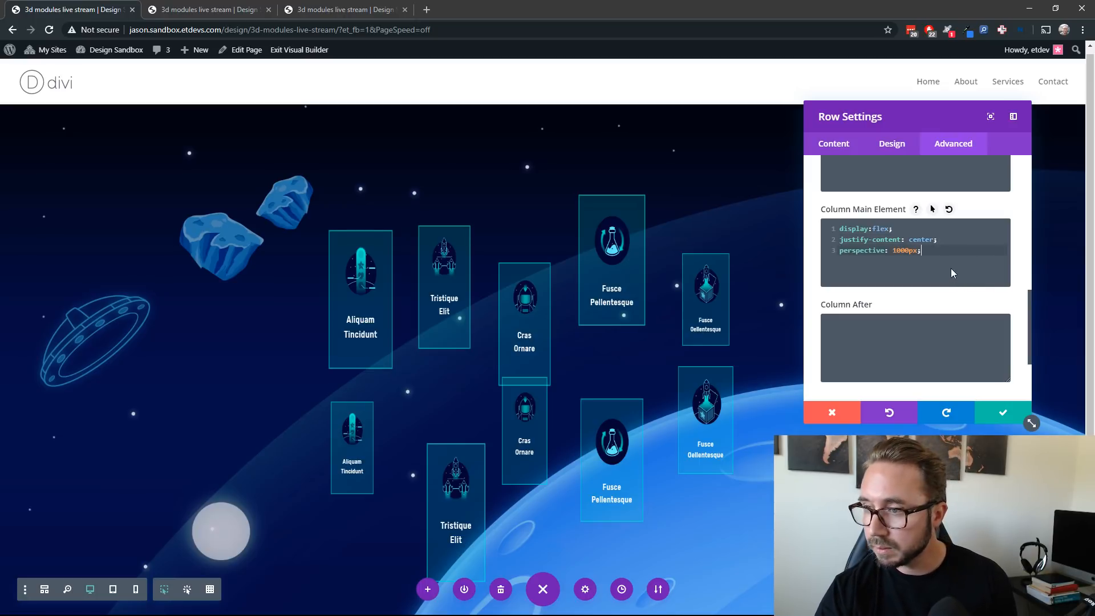
left_click(1002, 413)
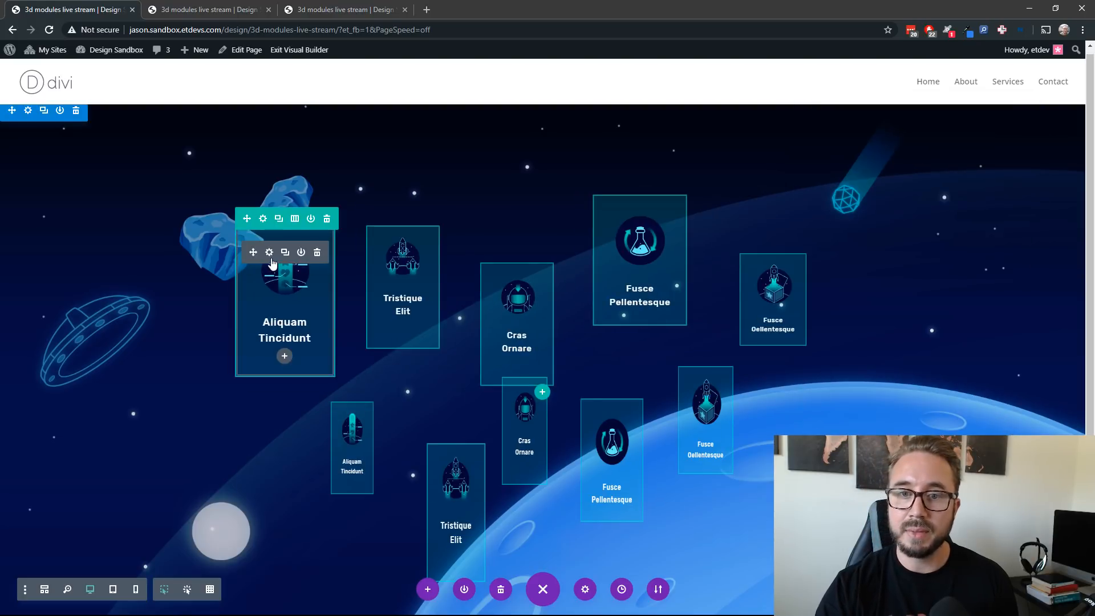
Try rotating the upper row's Aliquam Tincidunt blurb around its vertical axis, to 76deg and 54deg, and discard the blurb changes
left_click(269, 252)
left_click(892, 145)
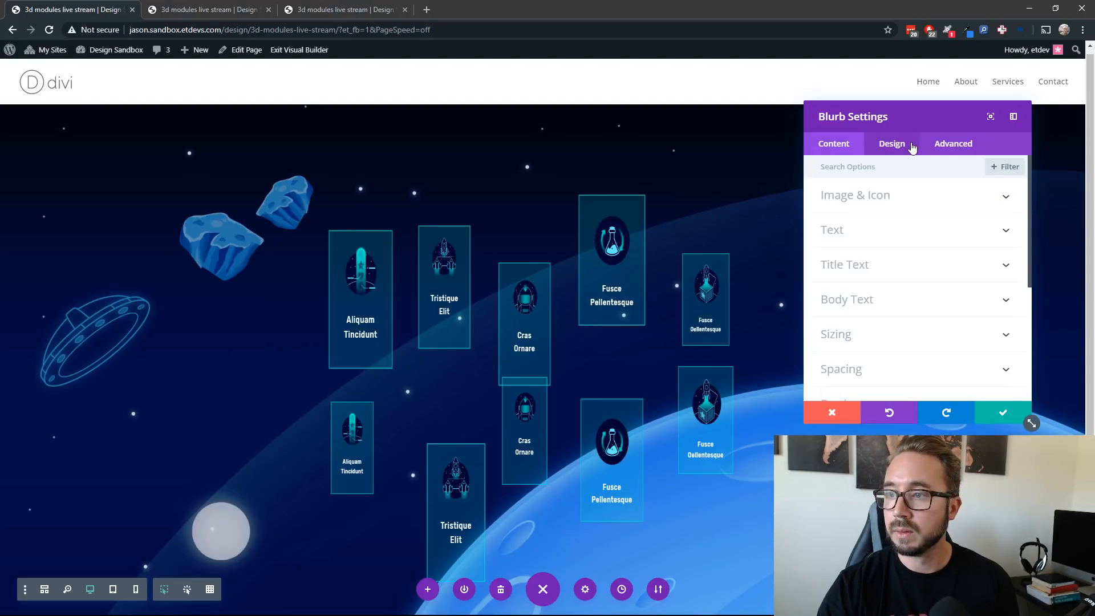
scroll(936, 251, "down", 3)
left_click(924, 336)
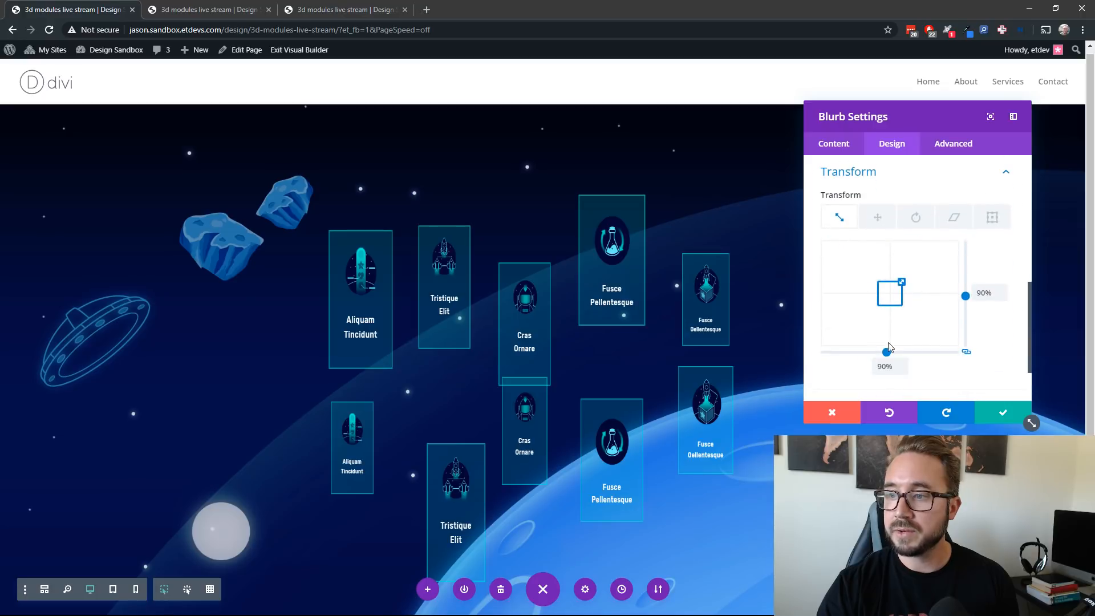
left_click(914, 220)
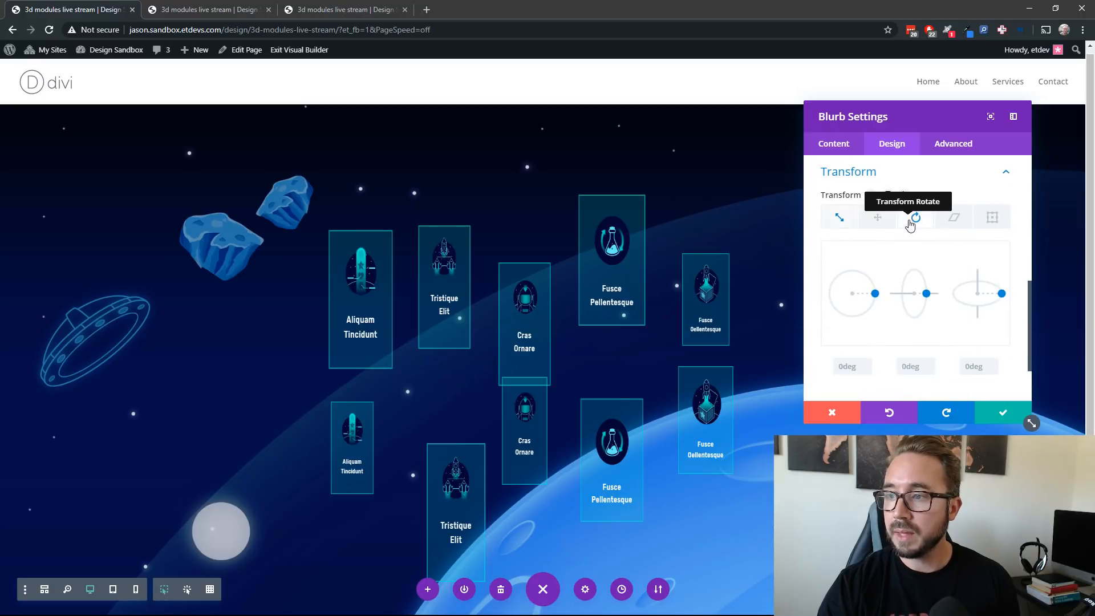
left_click_drag(1001, 293, 987, 324)
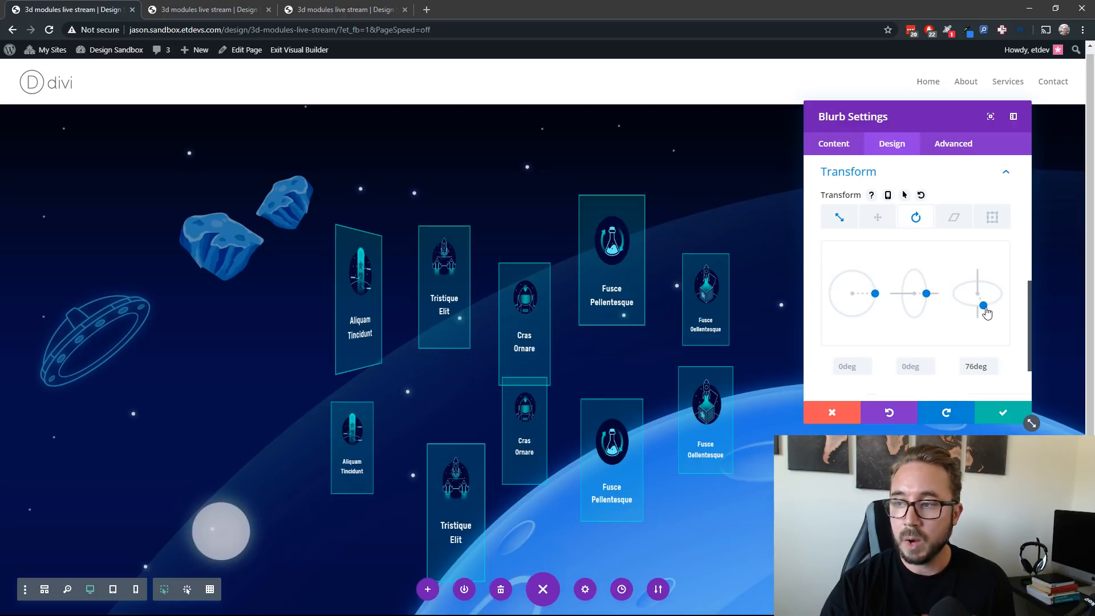
mouse_move(984, 306)
left_mouse_down()
mouse_move(997, 304)
mouse_move(997, 323)
left_mouse_up()
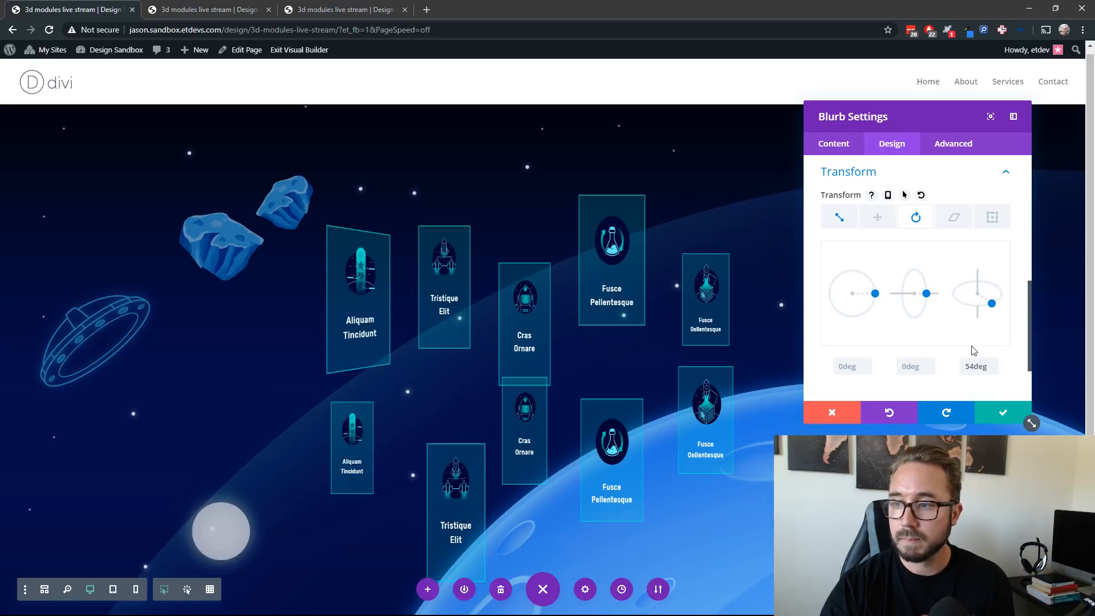
left_click(832, 412)
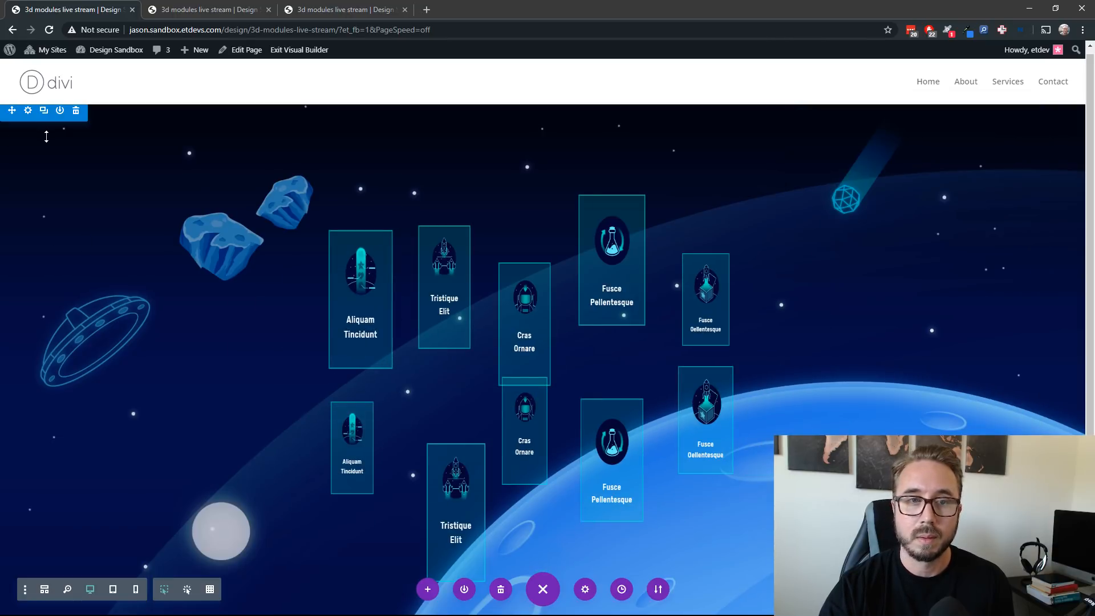
Copy the perspective: 1000px; rule from the upper row's Column Main Element custom CSS, delete it there, and save the row settings
mouse_move(252, 255)
left_click(264, 220)
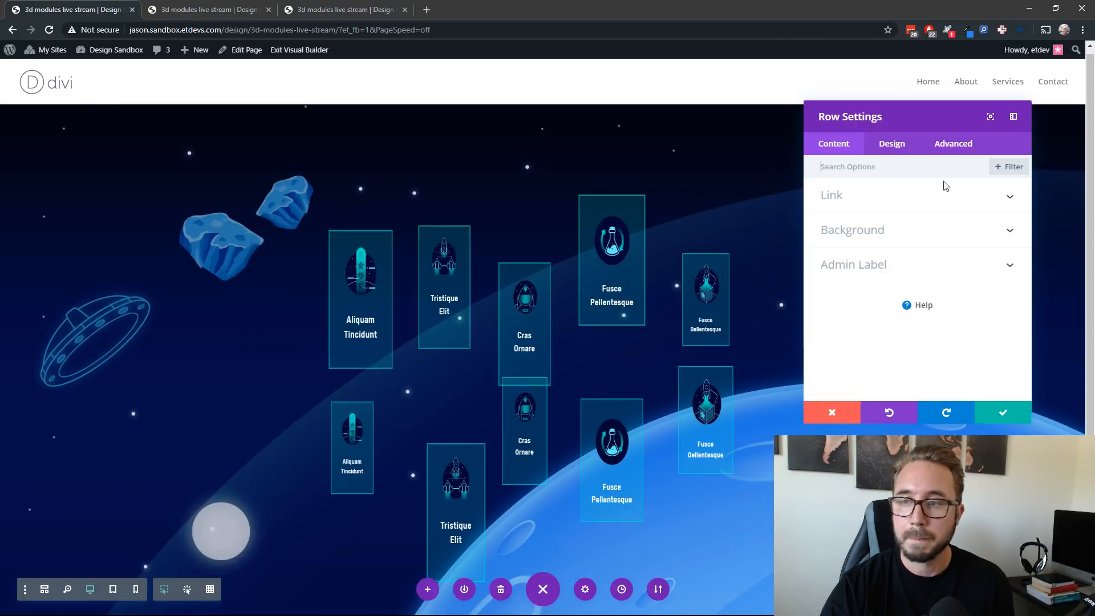
left_click(979, 146)
left_click(947, 241)
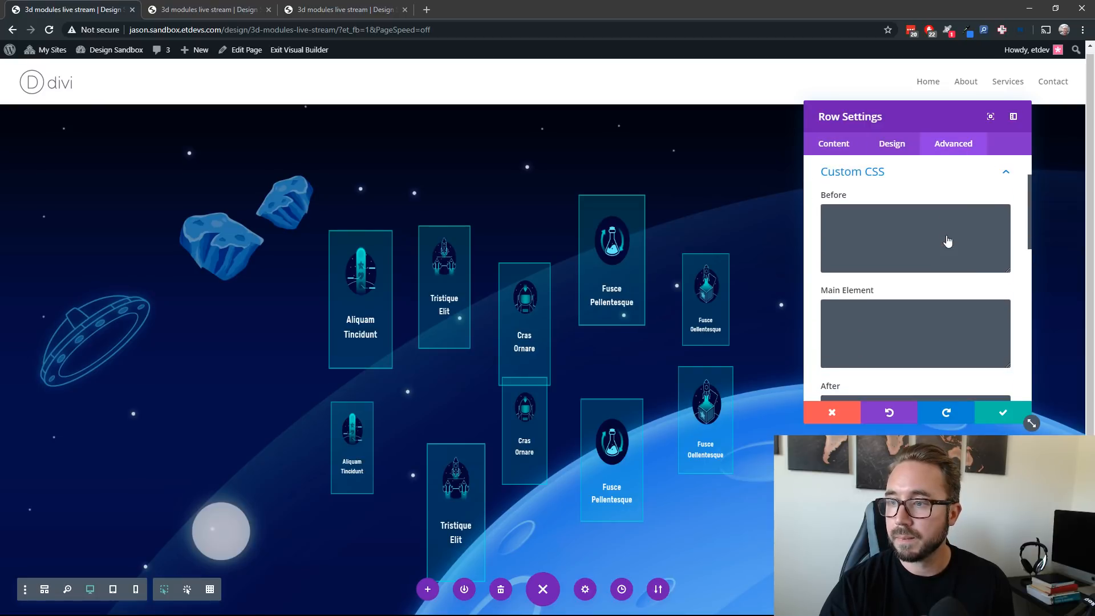
scroll(949, 257, "down", 5)
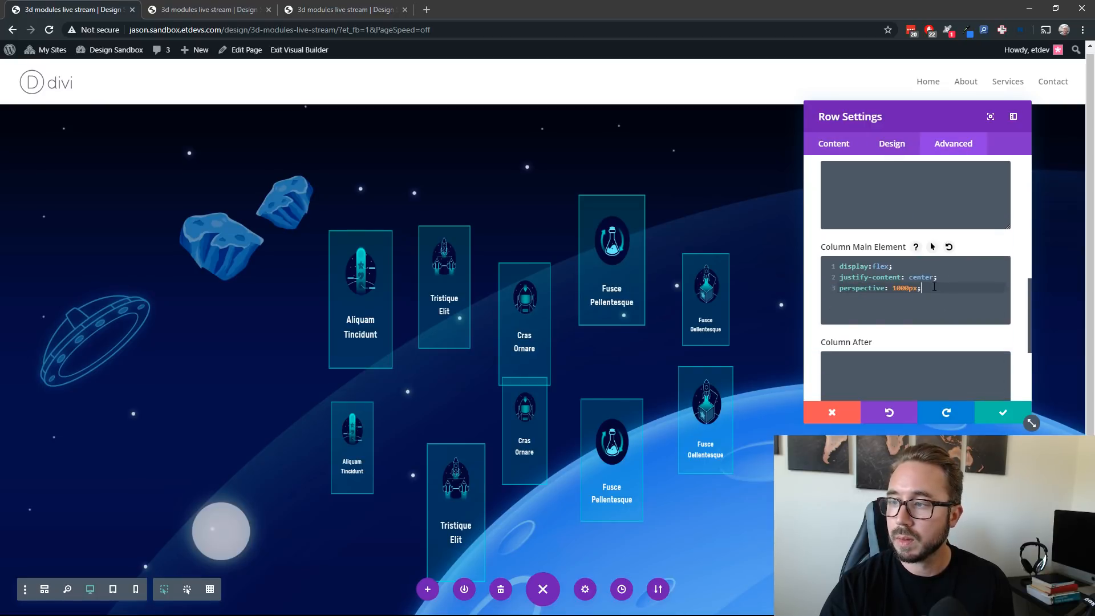
left_click_drag(943, 291, 833, 288)
key("ctrl+c")
key("BackSpace")
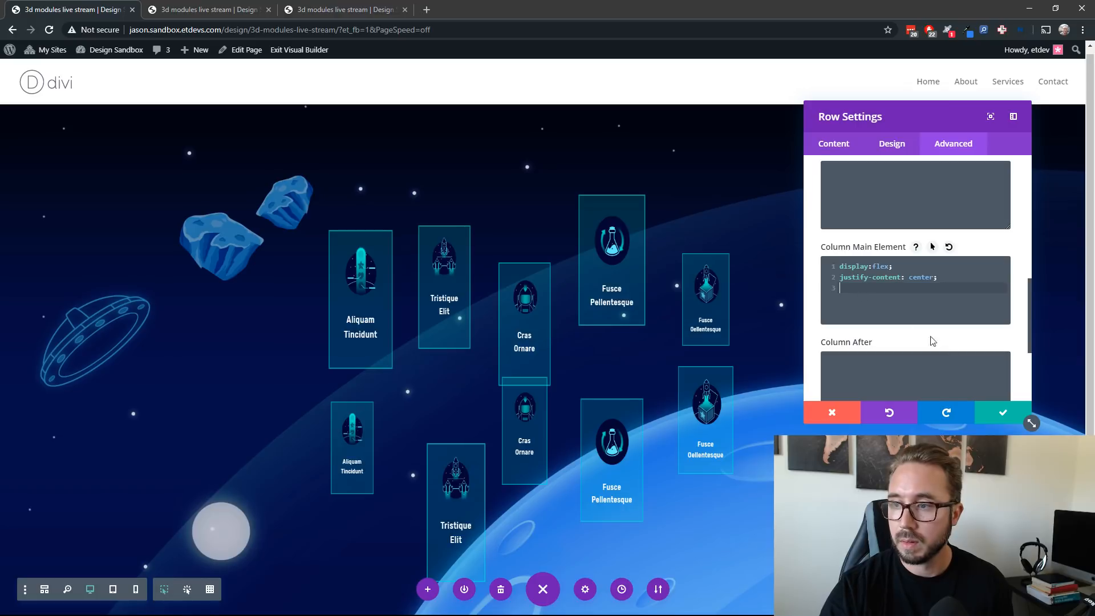
left_click(1002, 412)
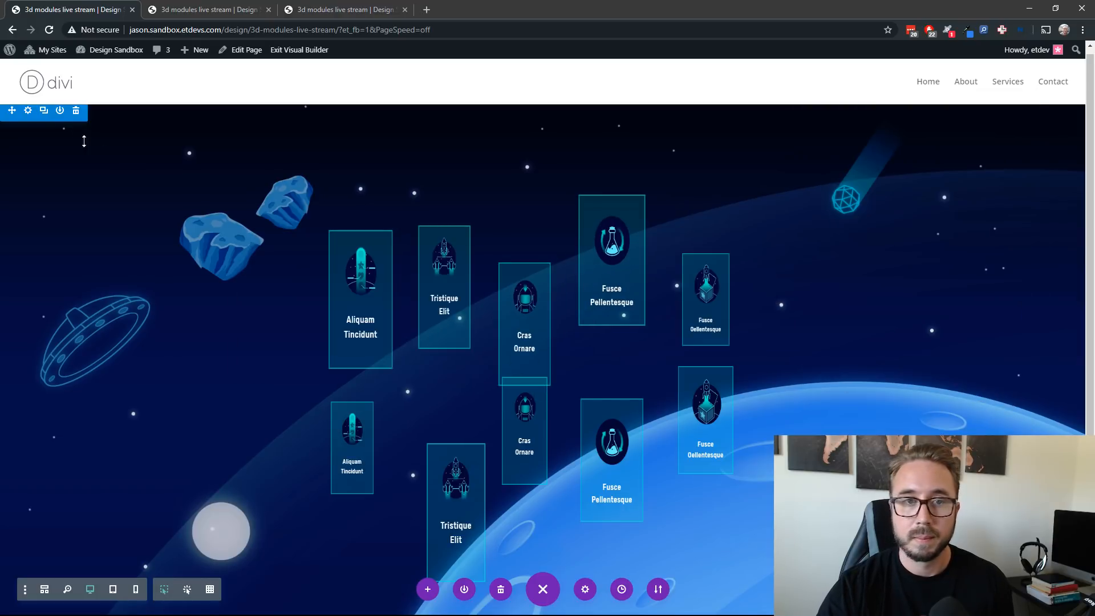
Paste the perspective: 1000px; rule into the section's Main Element custom CSS and save the section settings
left_click(27, 111)
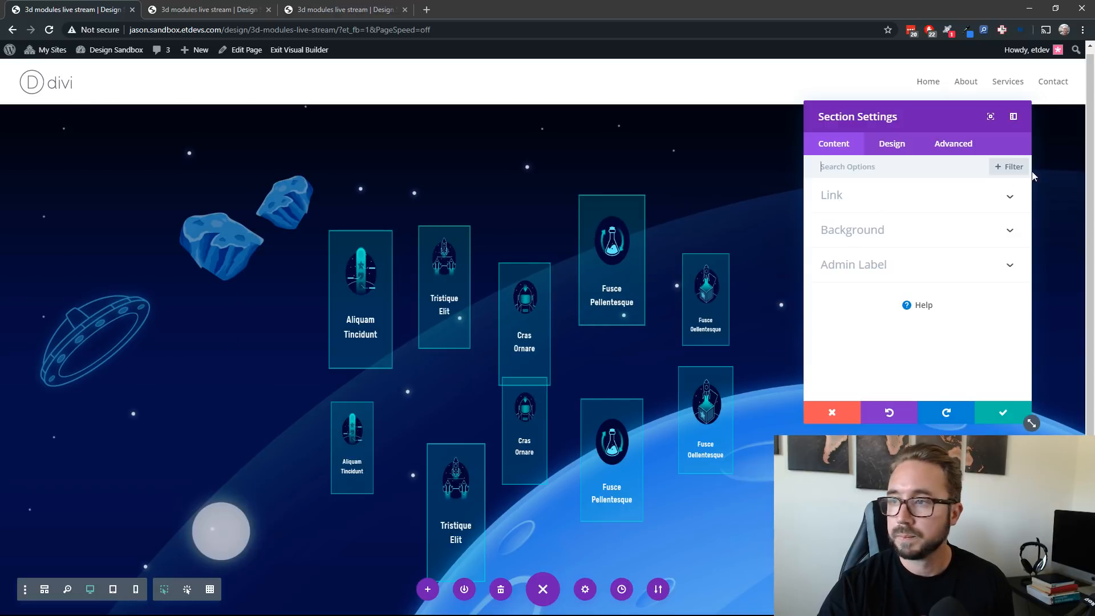
left_click(970, 145)
left_click(922, 305)
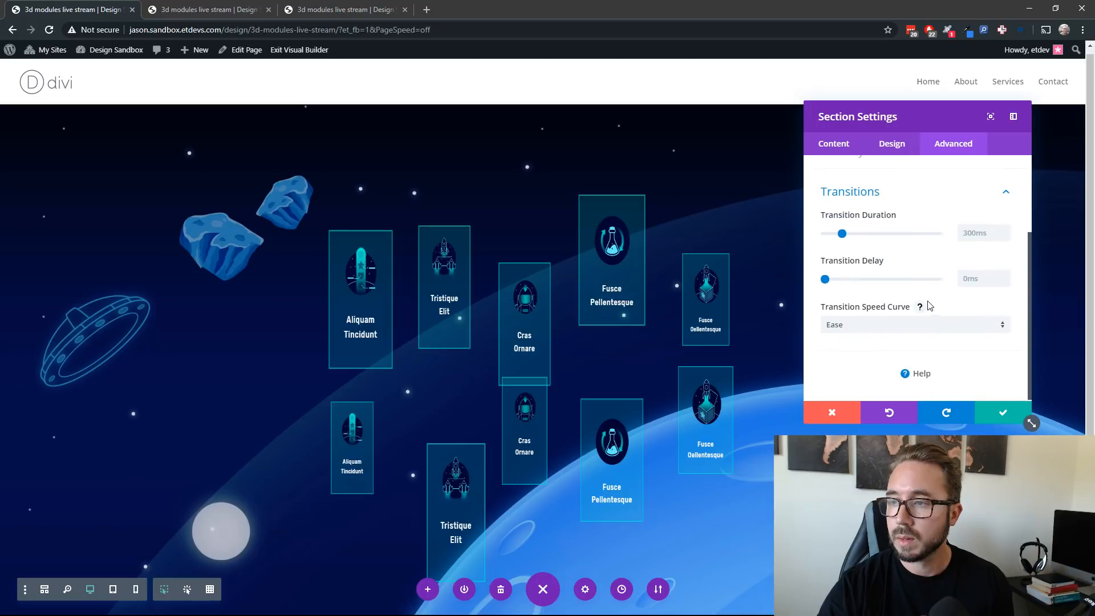
scroll(928, 279, "up", 3)
left_click(939, 199)
left_click(912, 331)
key("ctrl+v")
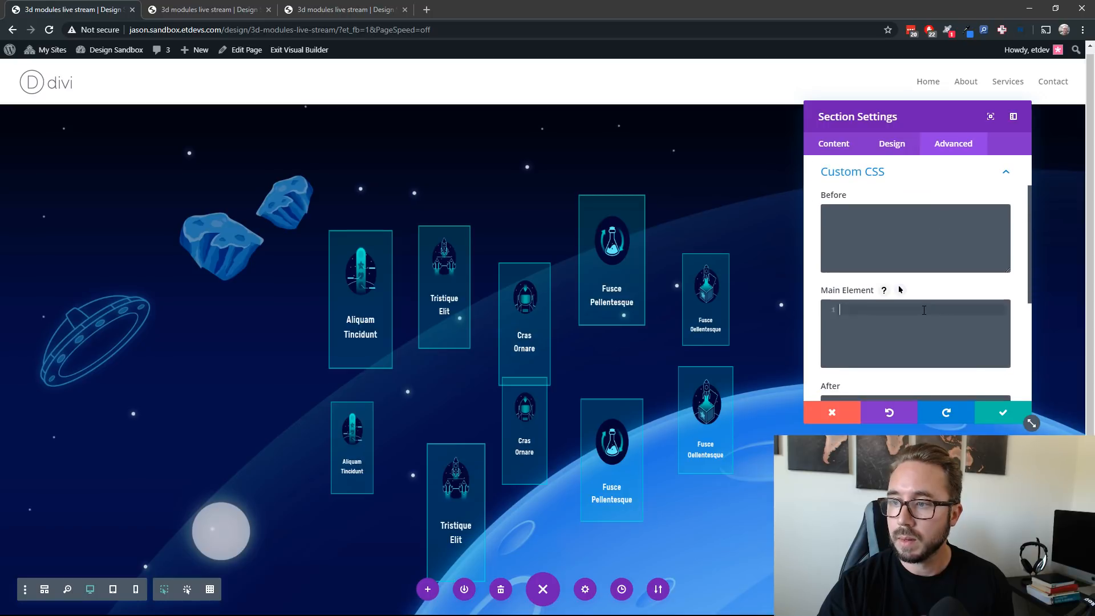
left_click(1020, 411)
Set the upper row's hover-state rotation around the vertical axis to 0deg in its transform options and save the row settings
scroll(115, 305, "down", 1)
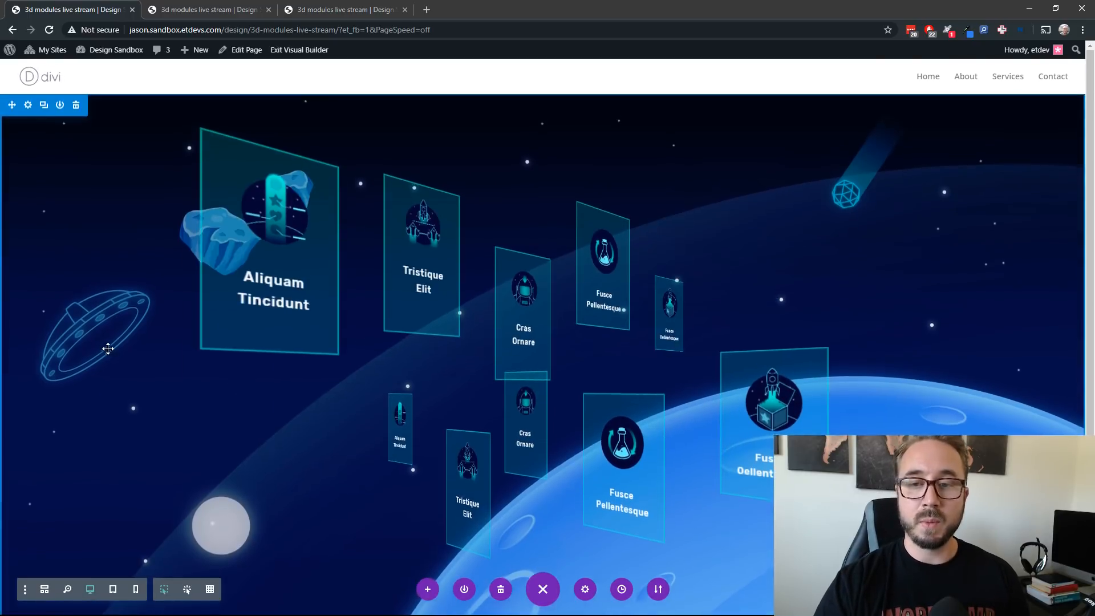
scroll(109, 342, "up", 1)
left_click(262, 223)
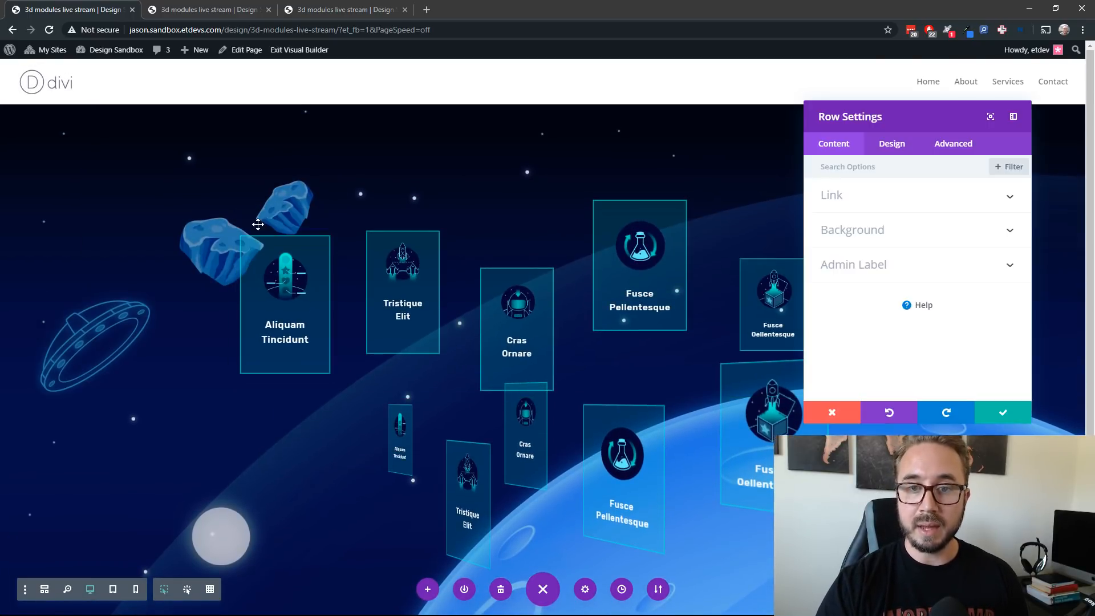
left_click(893, 145)
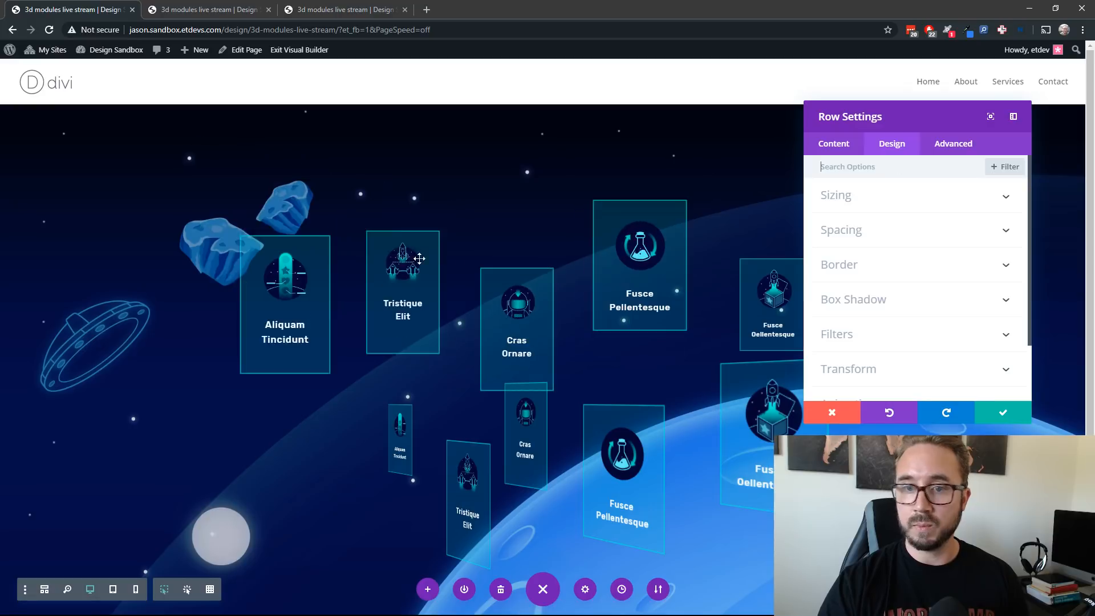
scroll(893, 228, "down", 2)
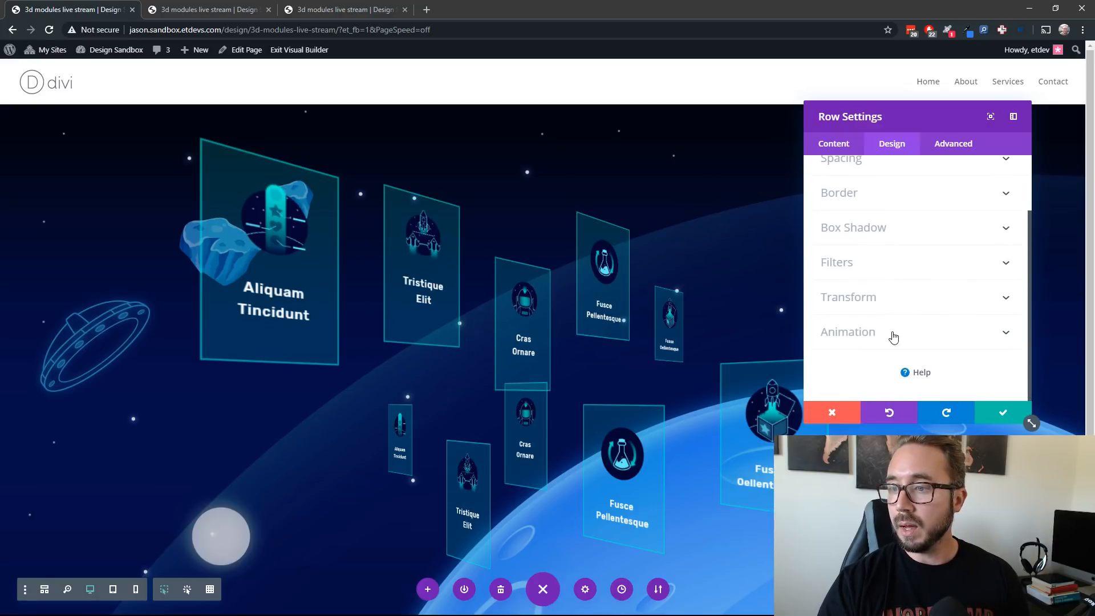
left_click(895, 301)
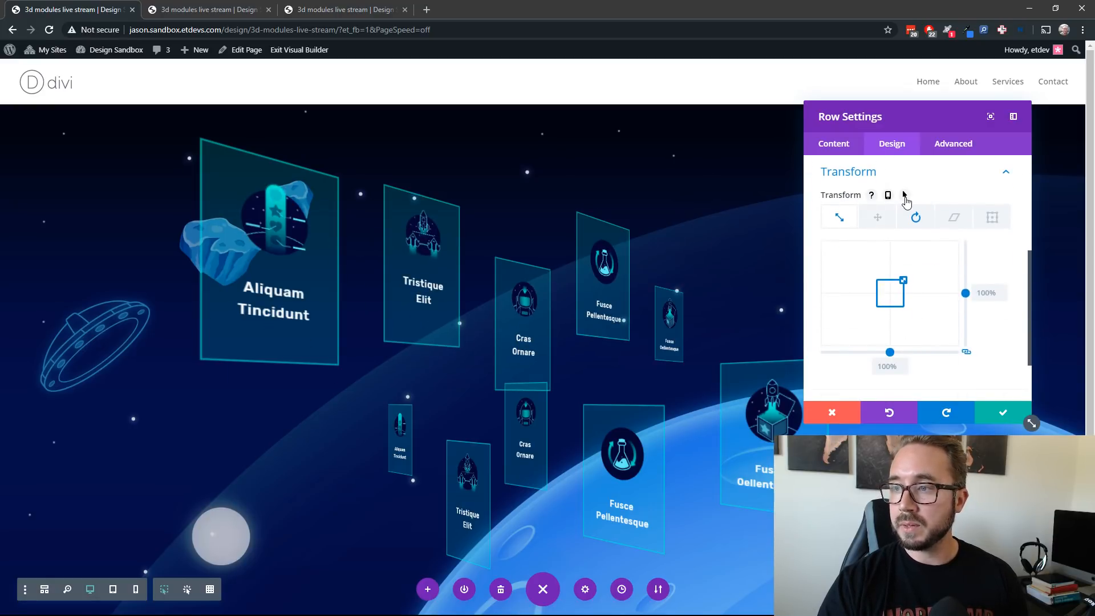
left_click(904, 196)
left_click(948, 219)
left_click(916, 255)
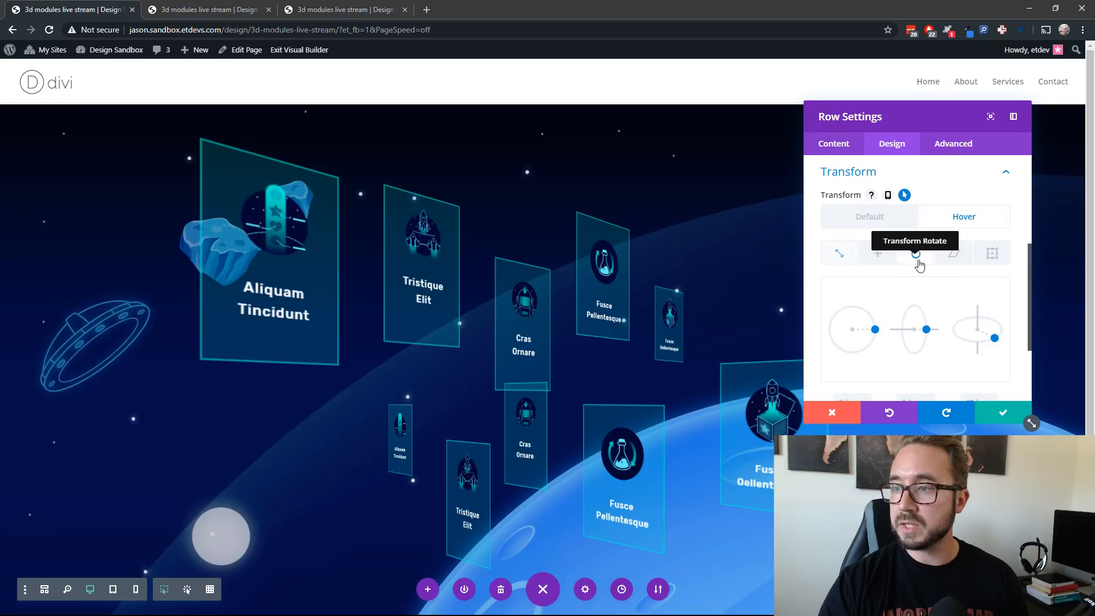
scroll(921, 331, "down", 2)
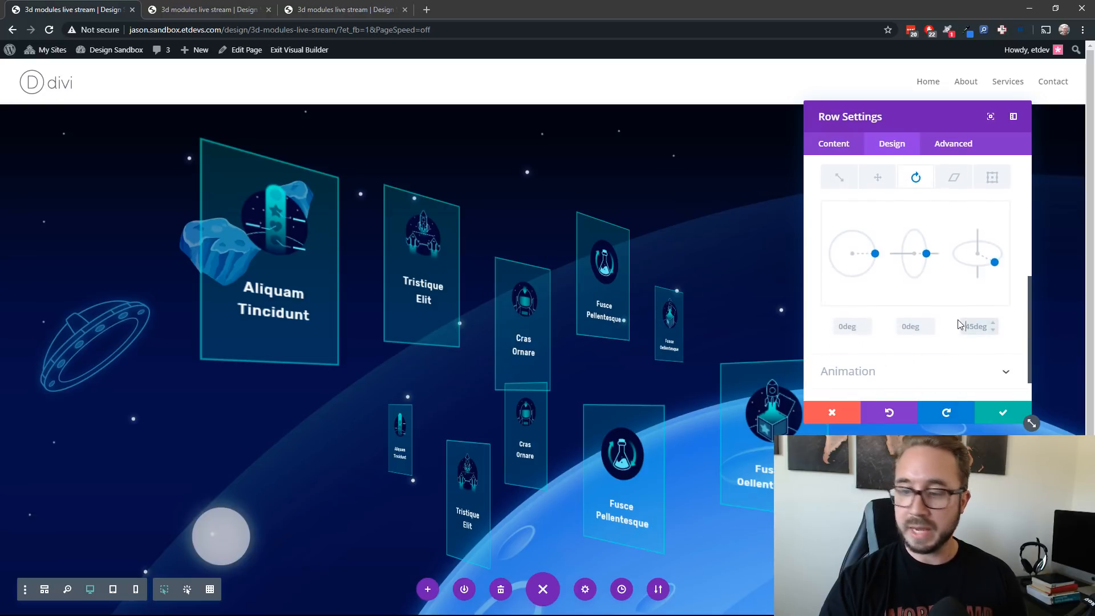
double_click(959, 325)
type("0")
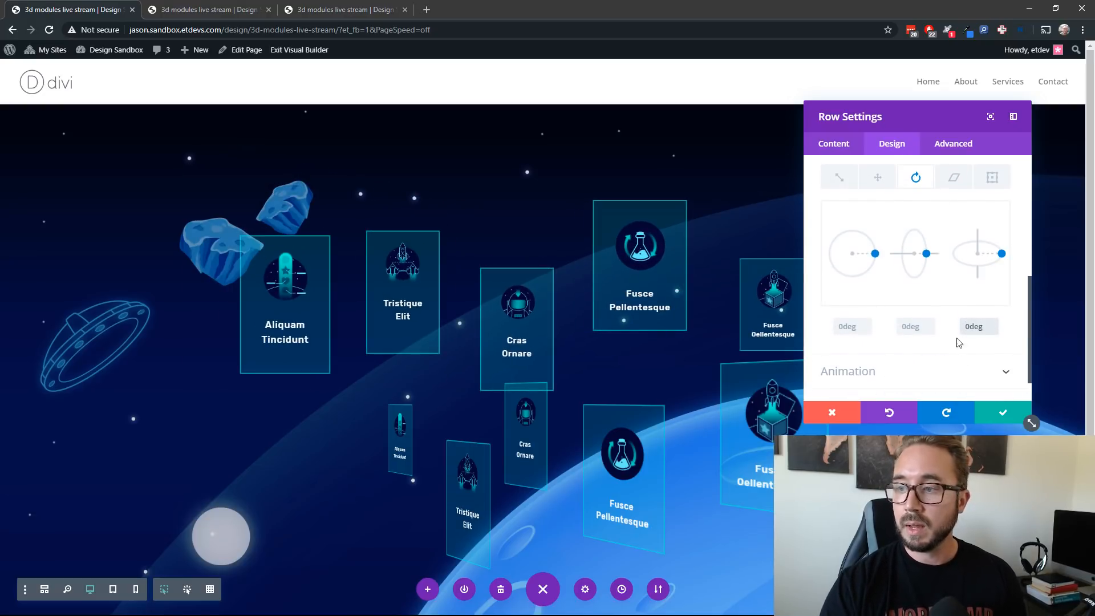
left_click(991, 406)
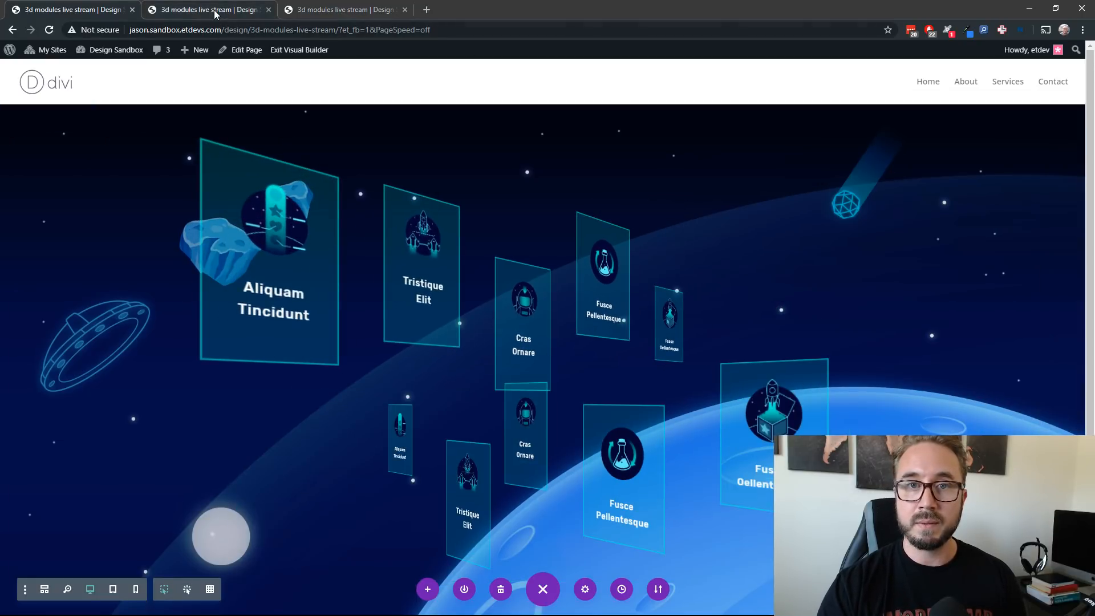
Reload the published page in its browser tab to check the card layout, and return to the builder page
left_click(214, 9)
key("F5")
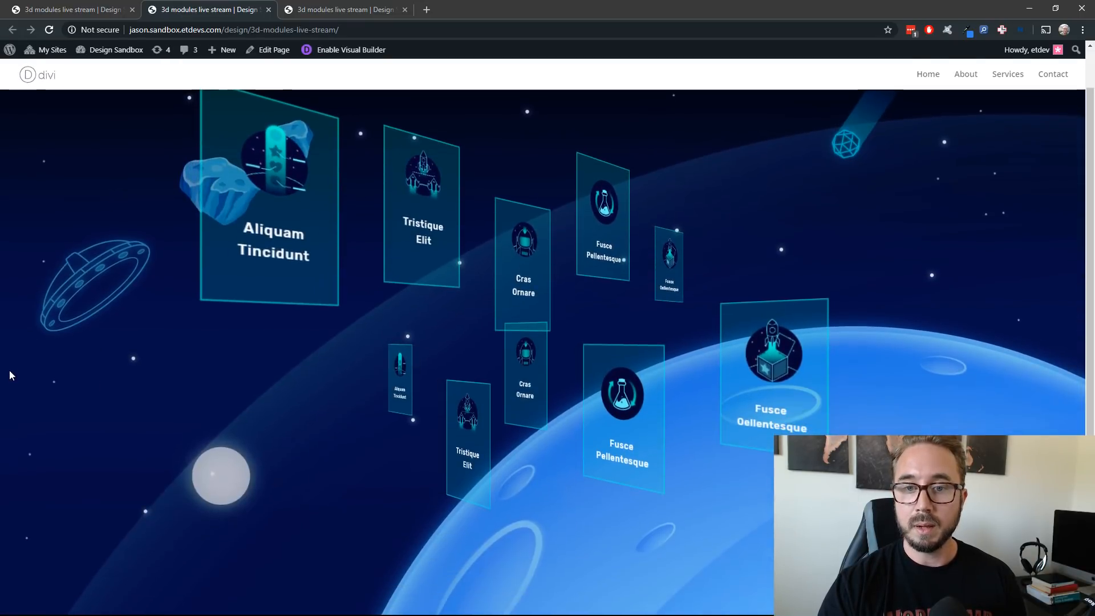
scroll(50, 349, "up", 1)
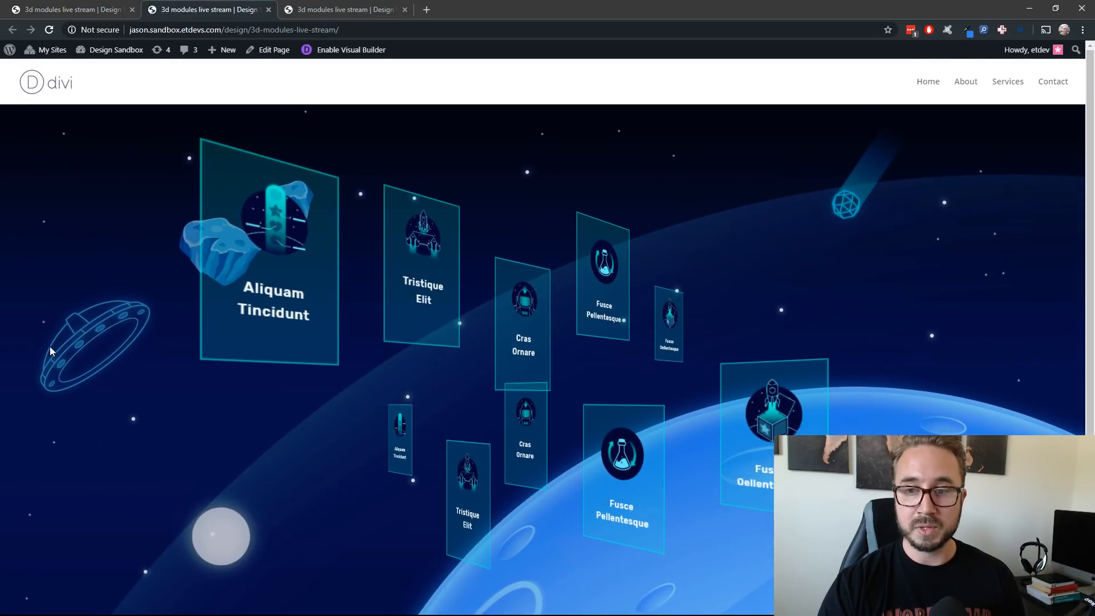
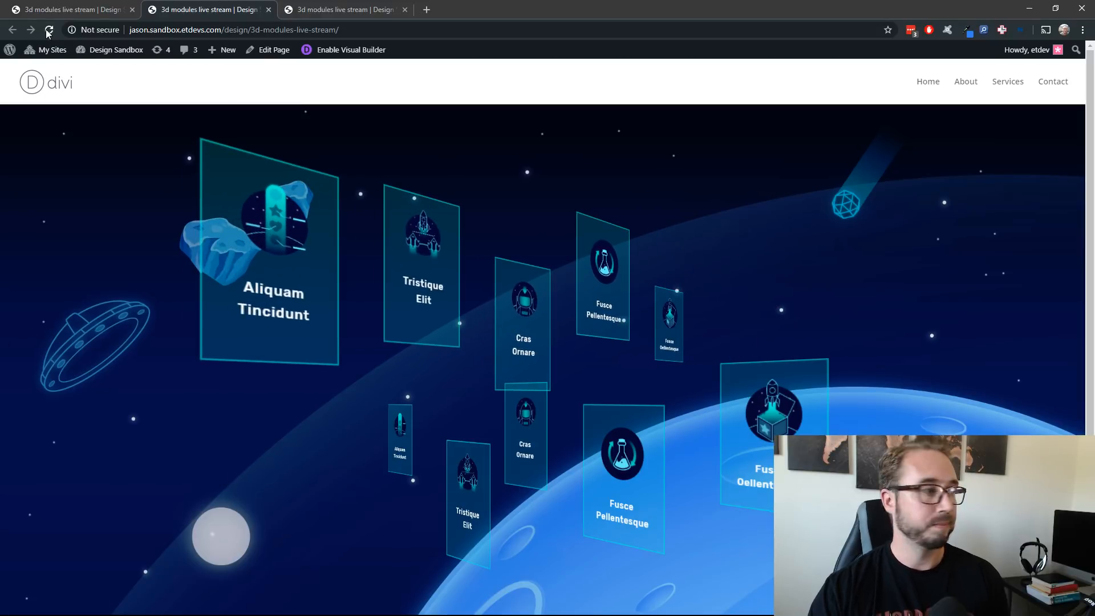
left_click(48, 13)
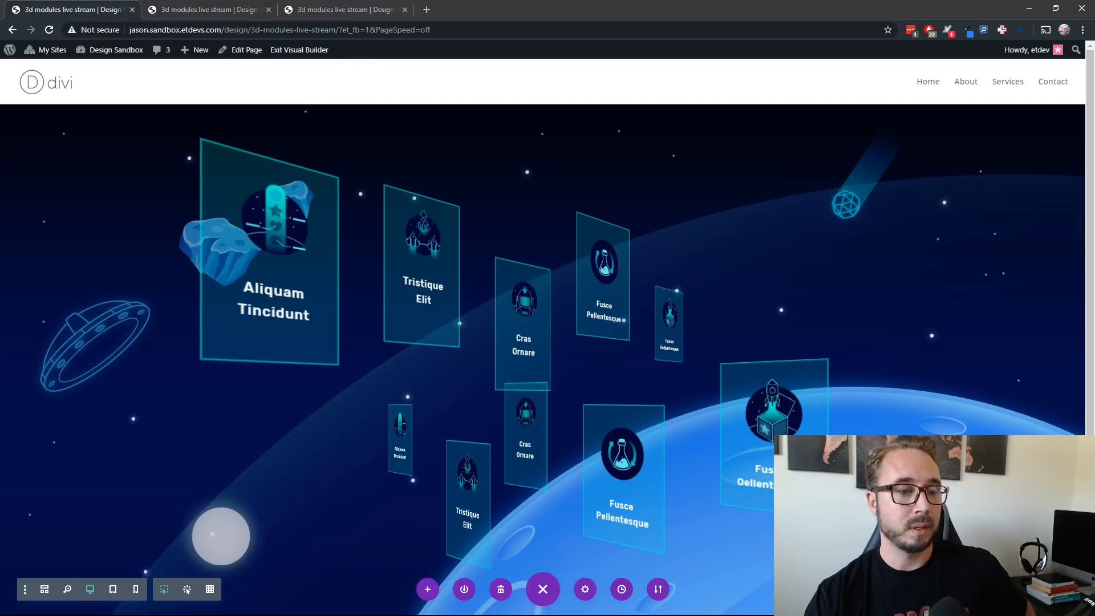